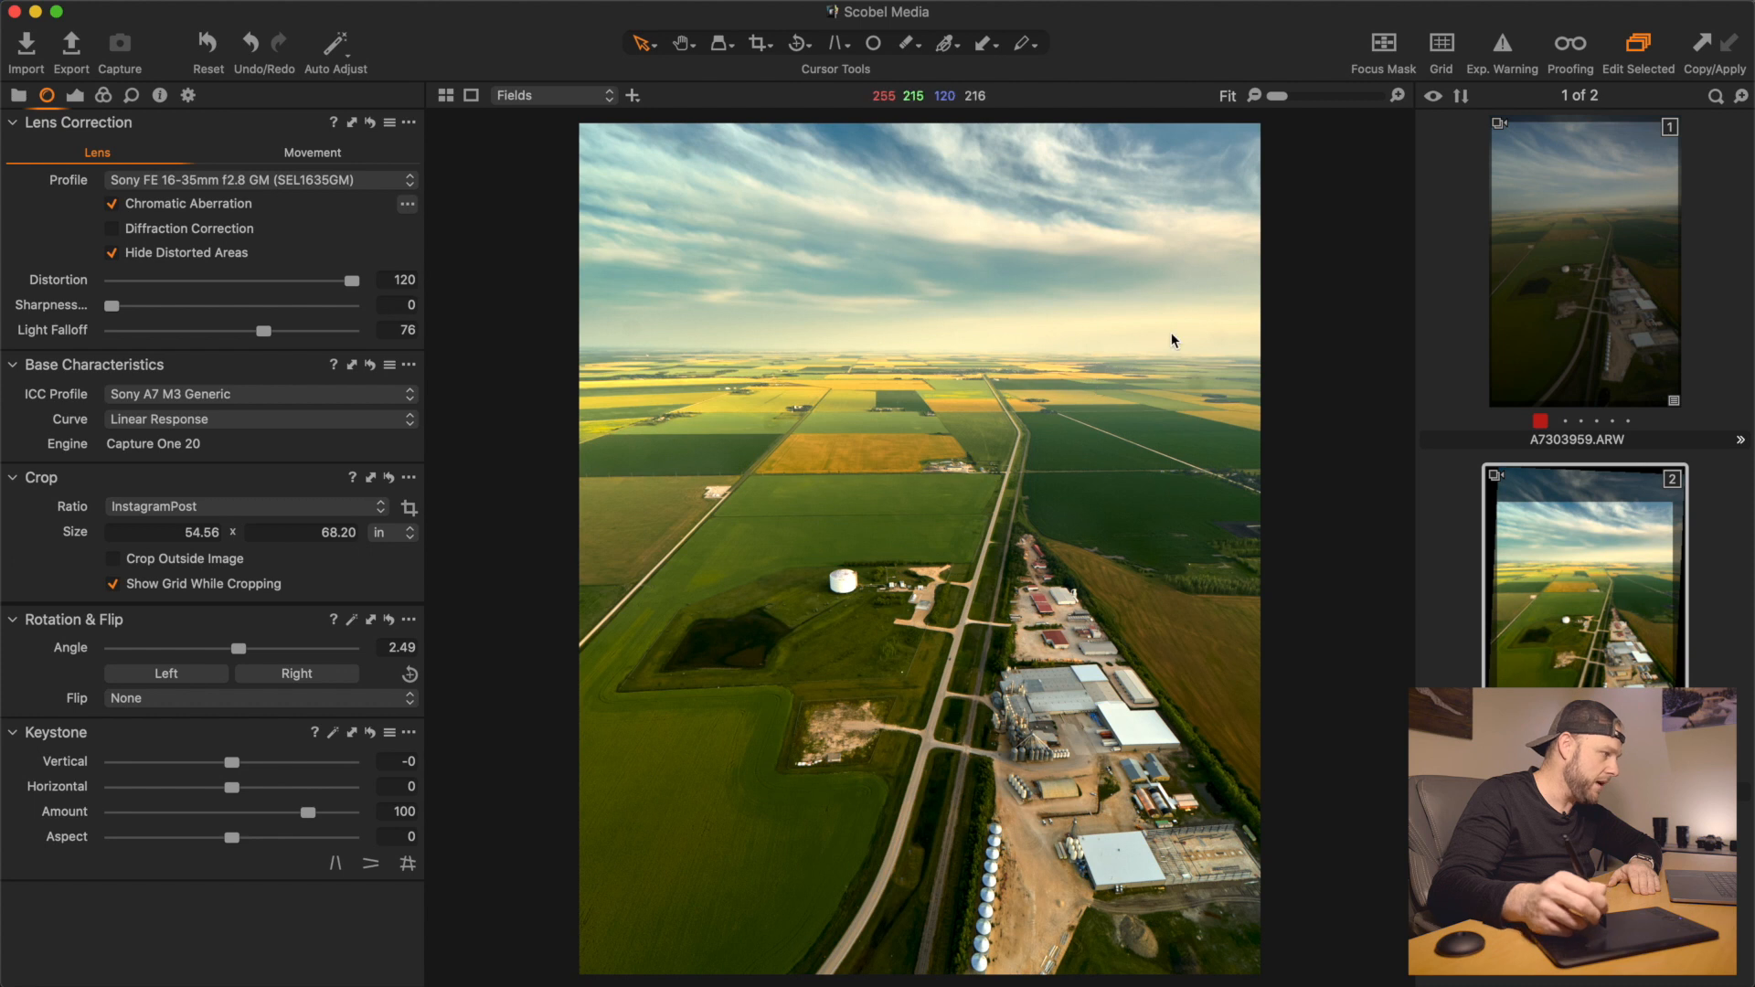
Select the dark unedited variant, hide the browser, and crop the photo at the InstagramPost ratio to about 57.48 × 71.84 in
click(1605, 264)
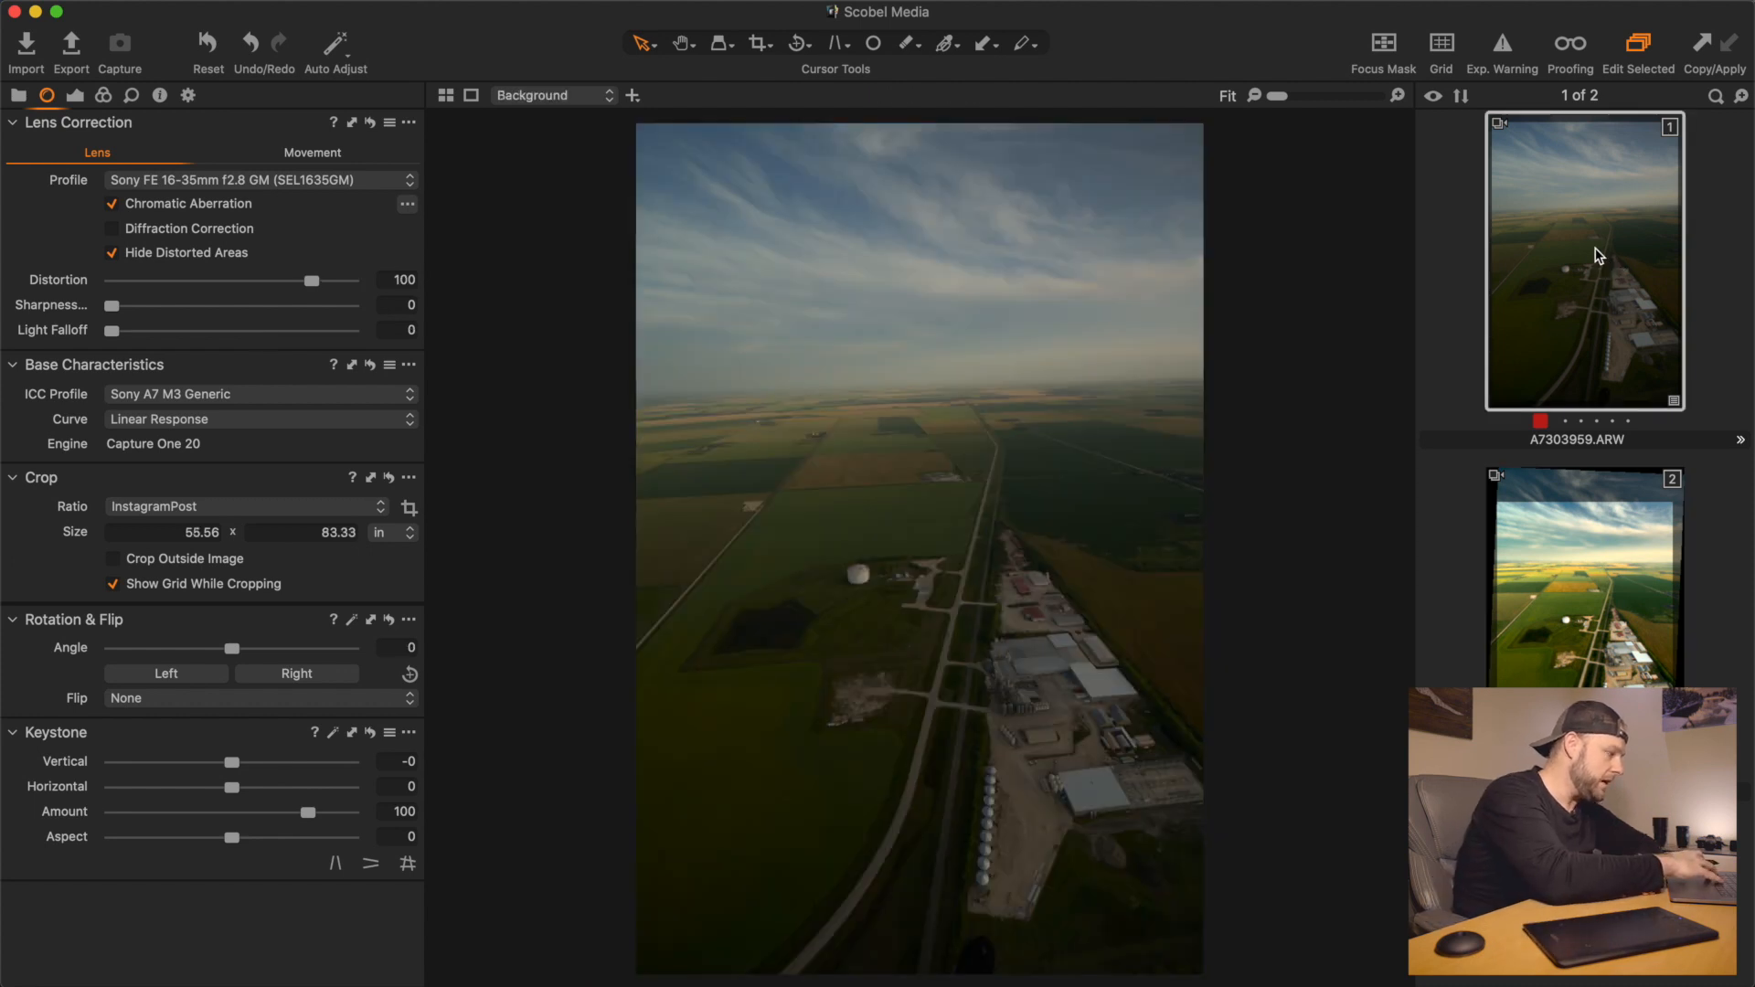
key(super+shift+b)
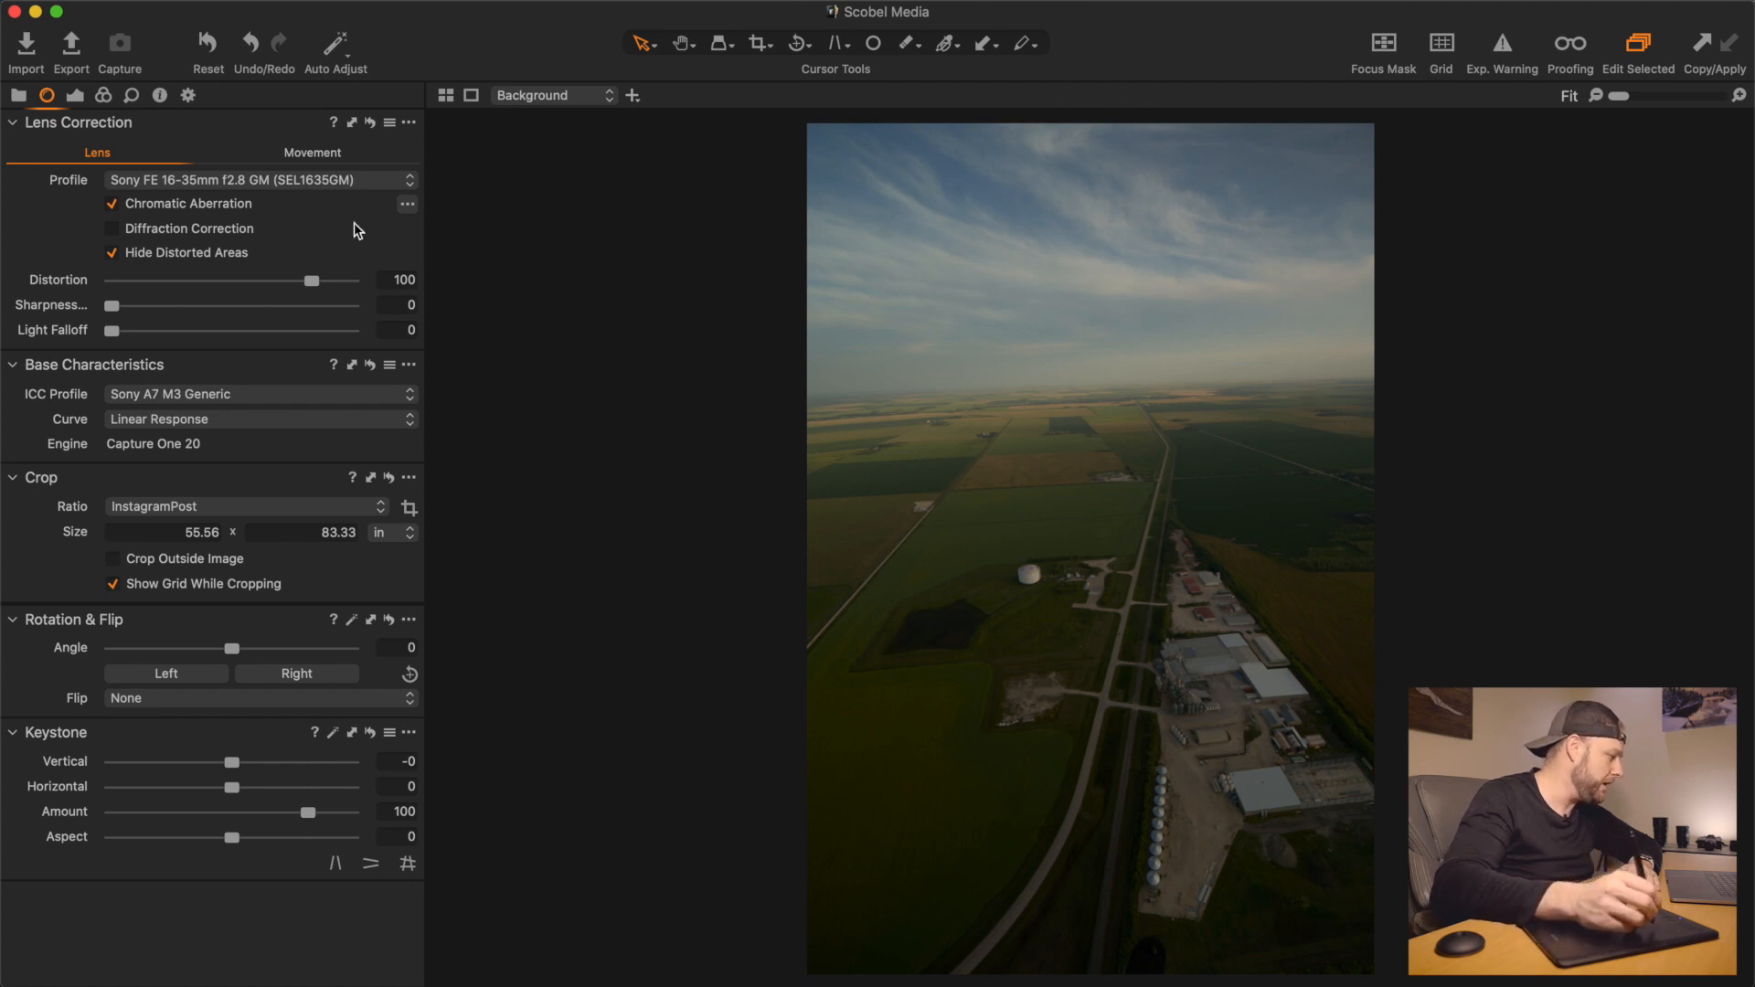
click(409, 508)
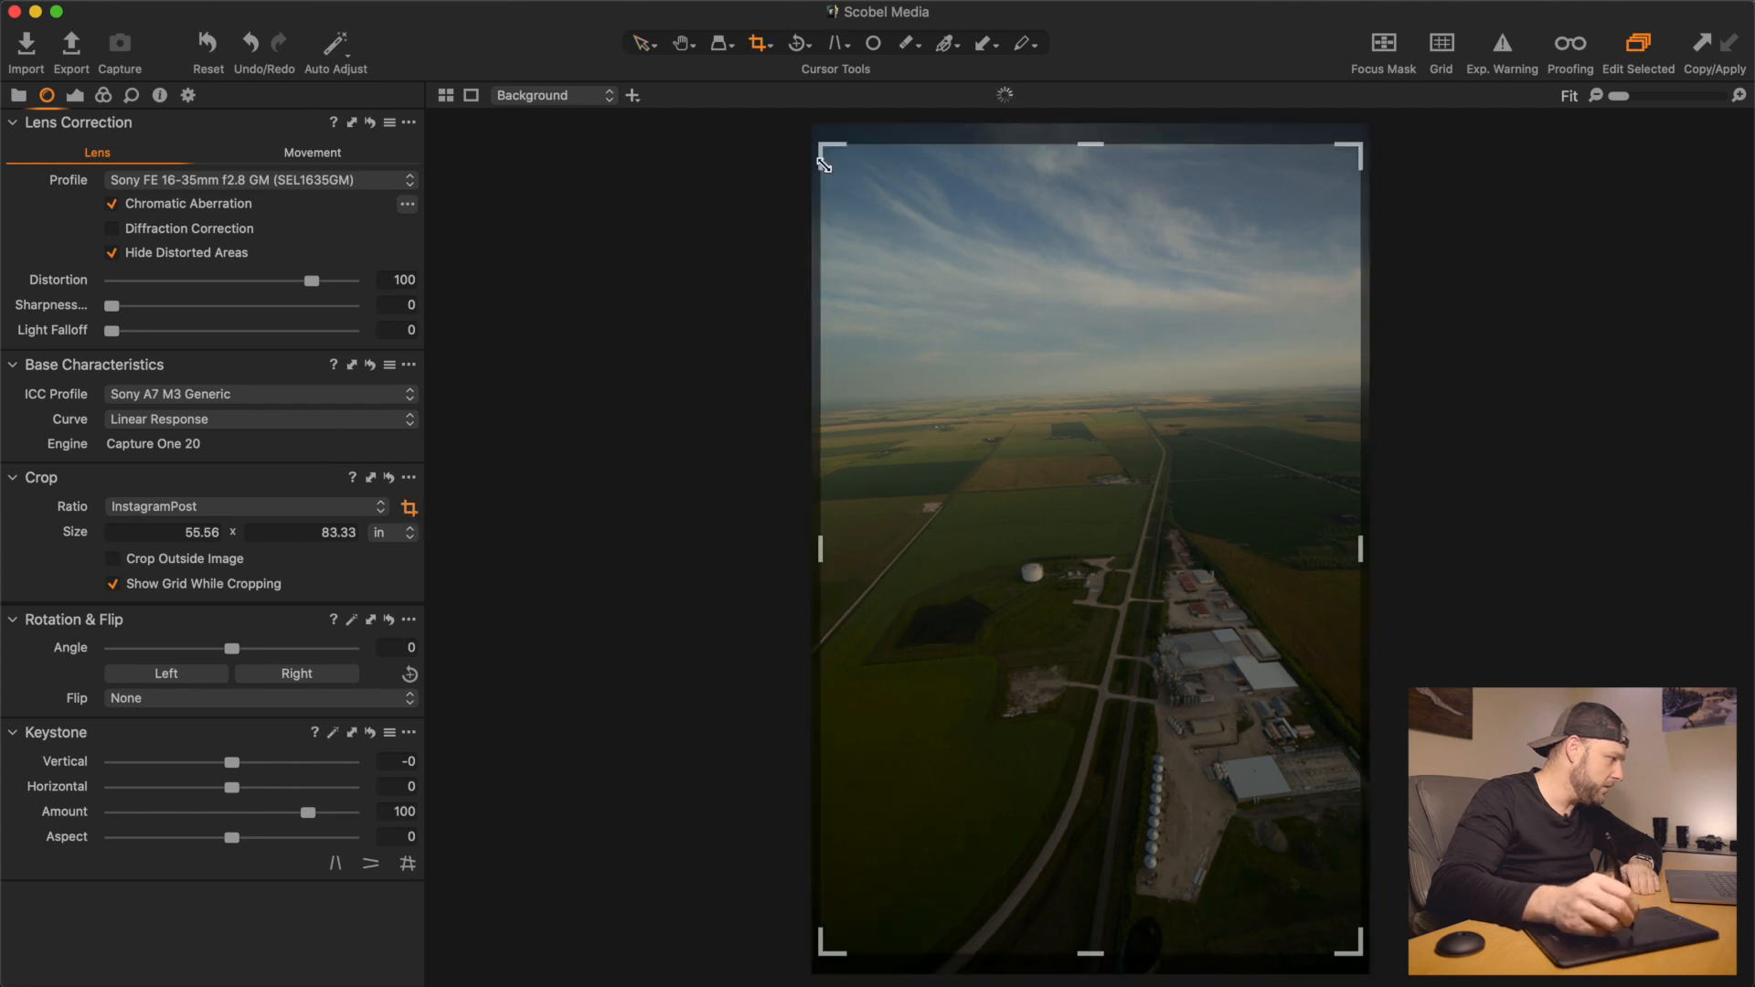
drag(821, 145, 853, 208)
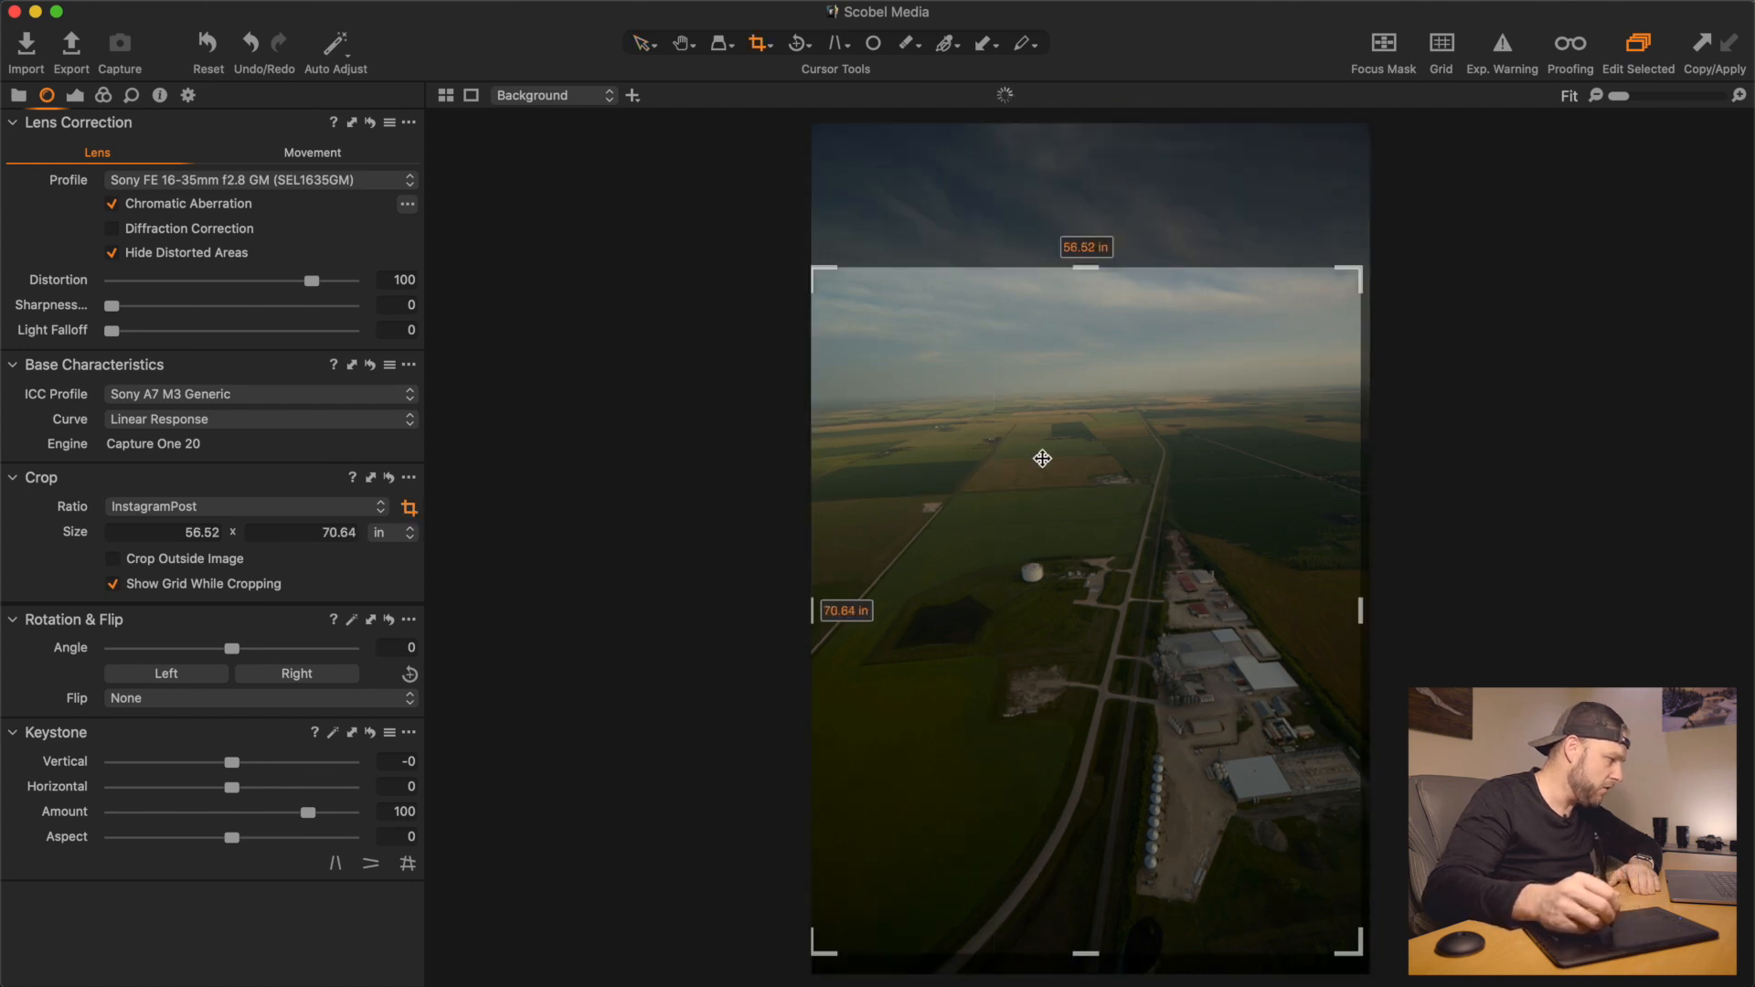
drag(1352, 271, 1378, 251)
drag(1075, 504, 1077, 451)
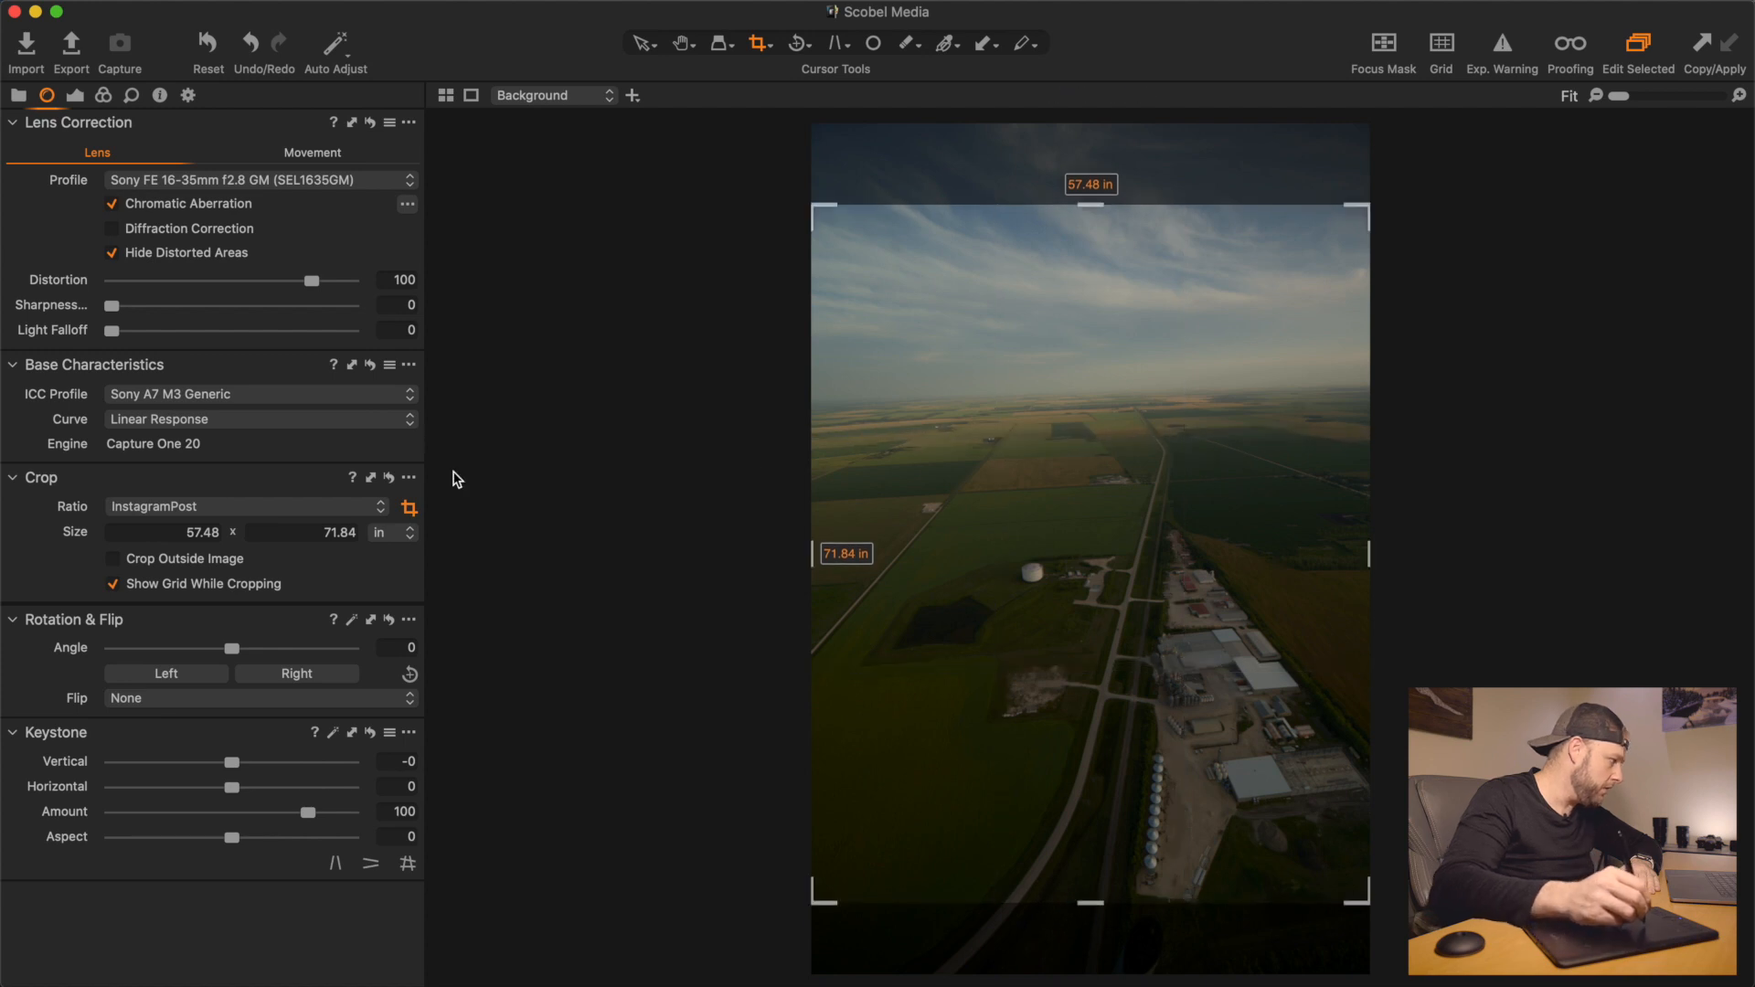
click(645, 48)
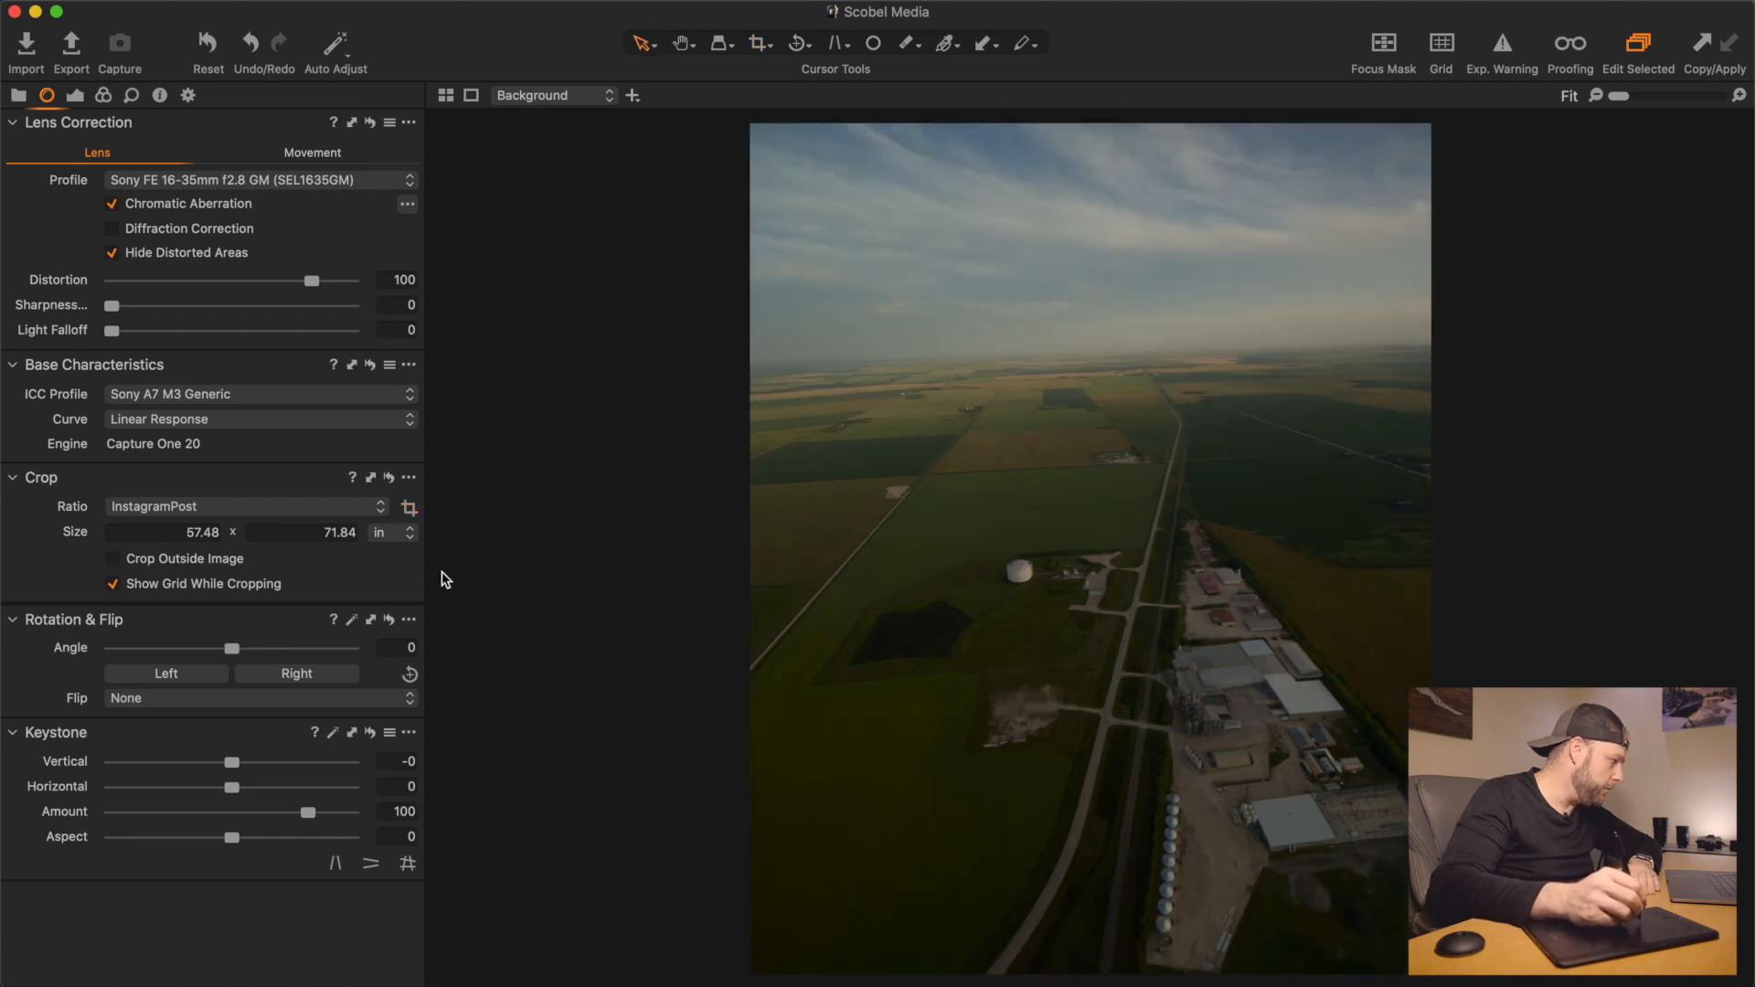
Straighten the horizon with a rotation angle of 2.75, and move the crop frame upward to include more sky
drag(232, 648, 240, 647)
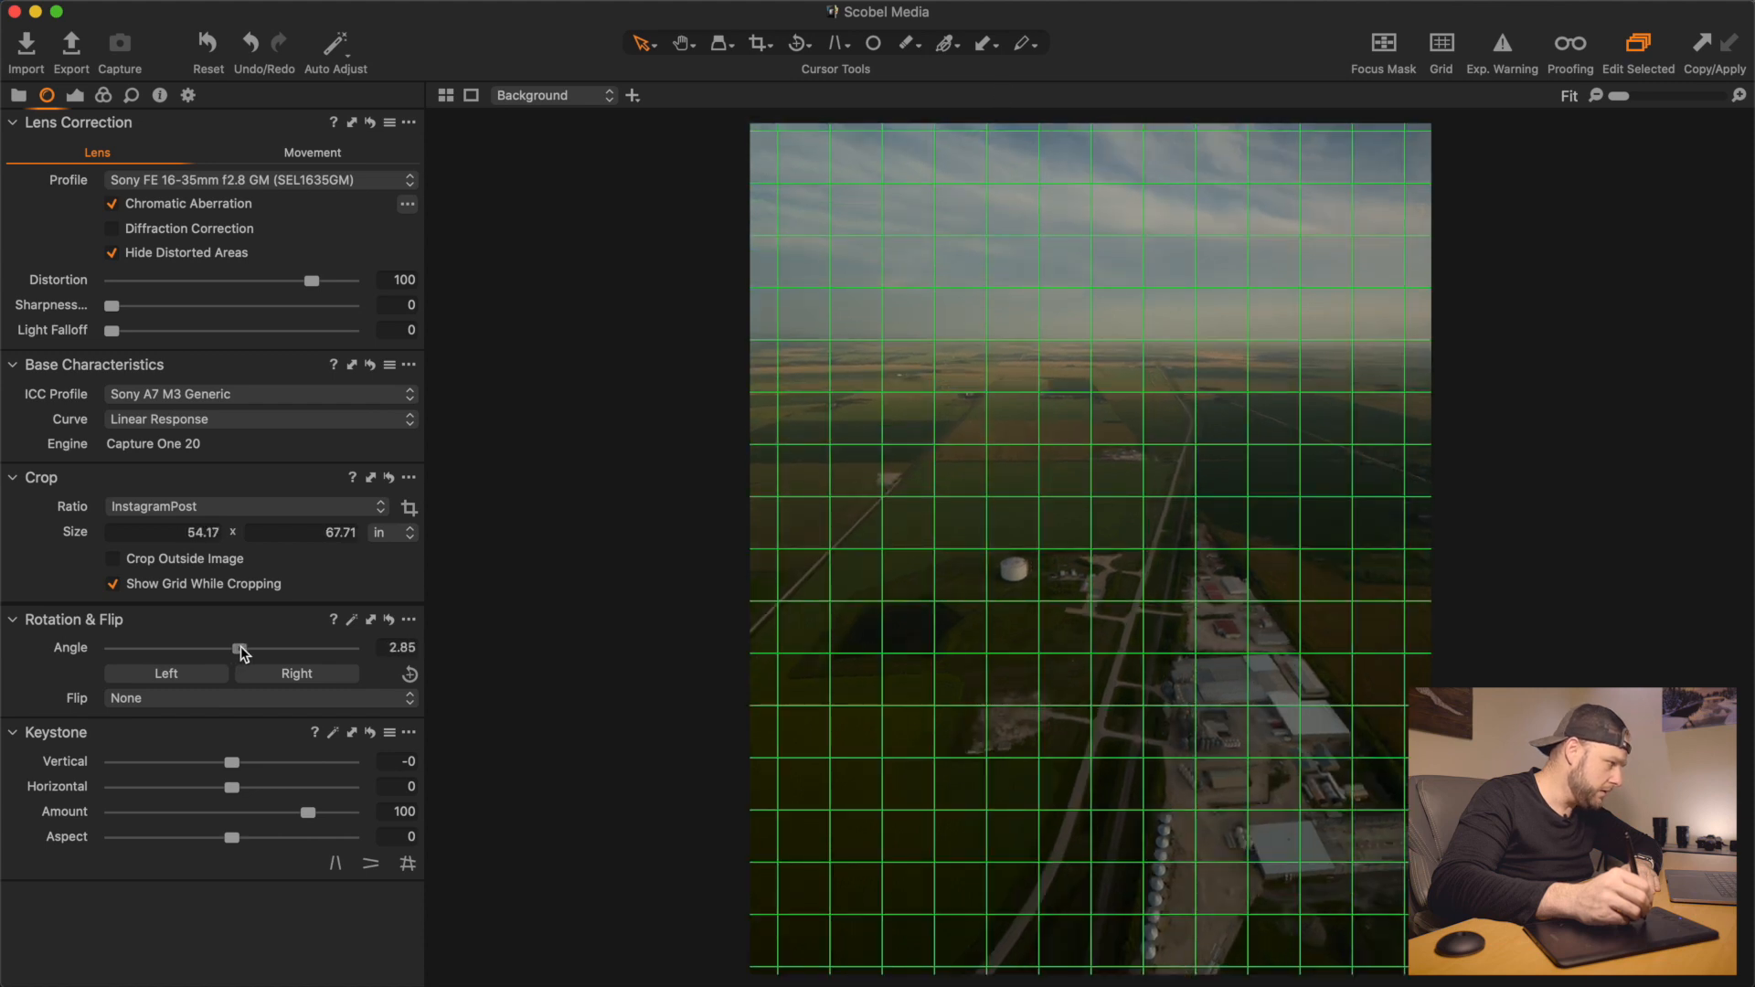
drag(240, 647, 240, 647)
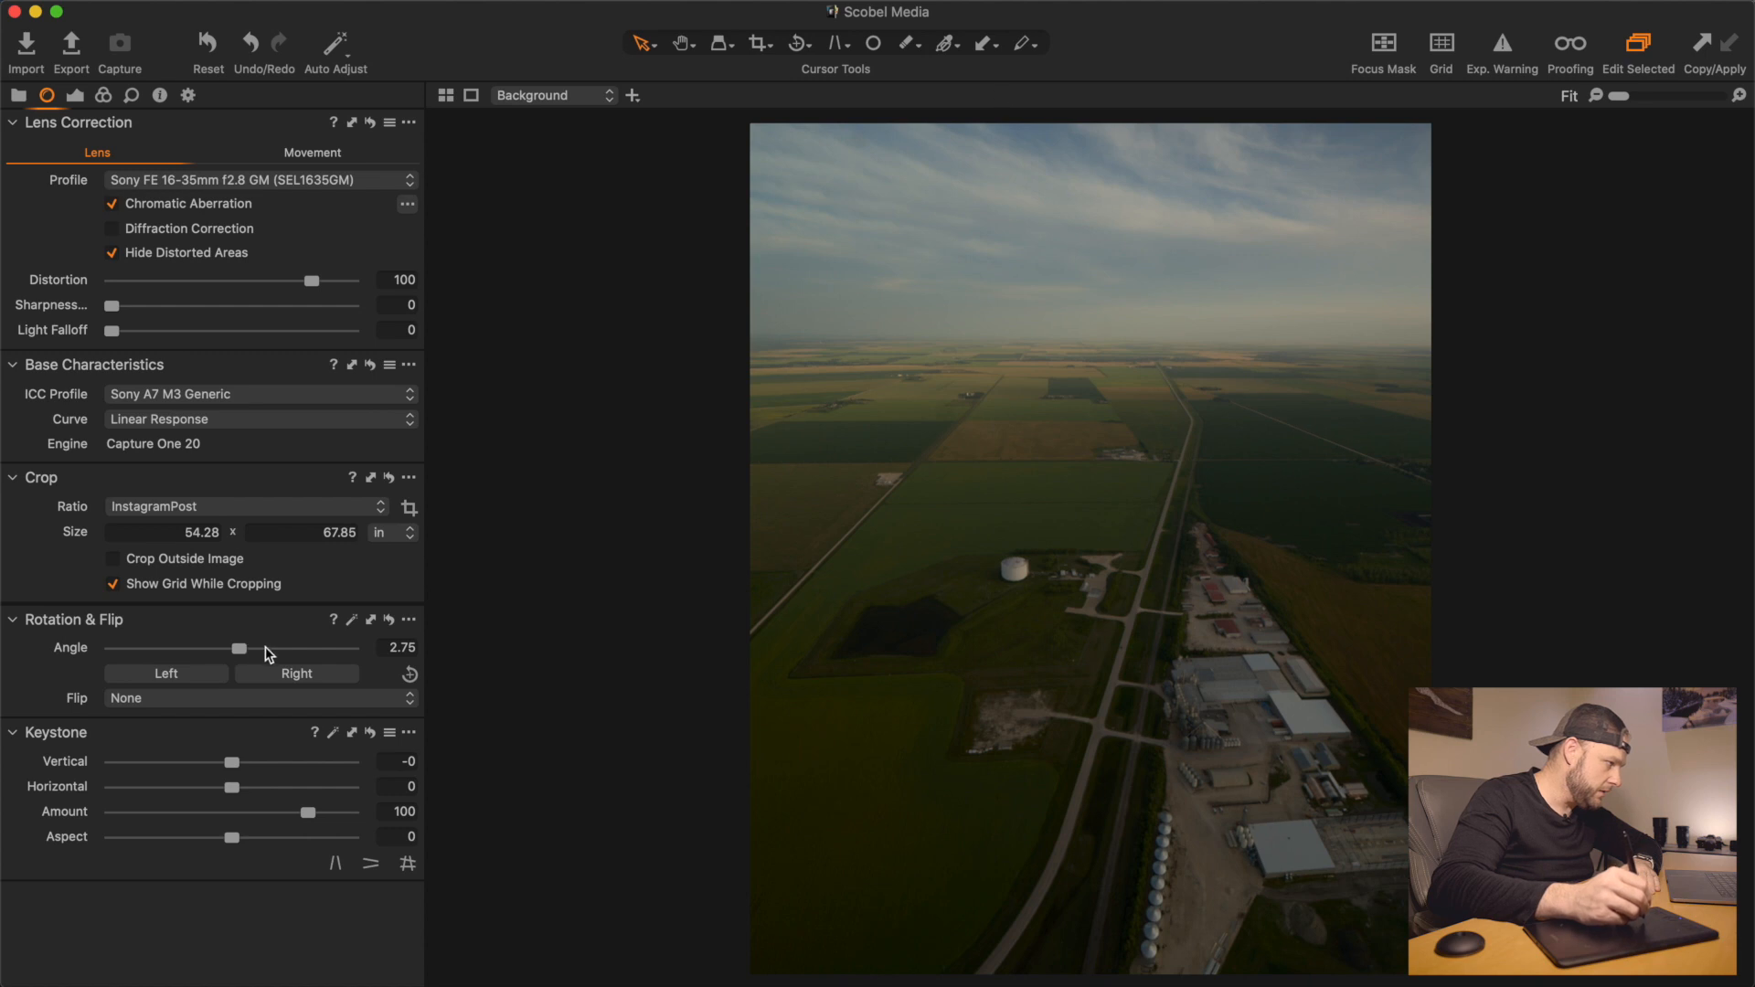
click(409, 508)
drag(1070, 445, 1069, 440)
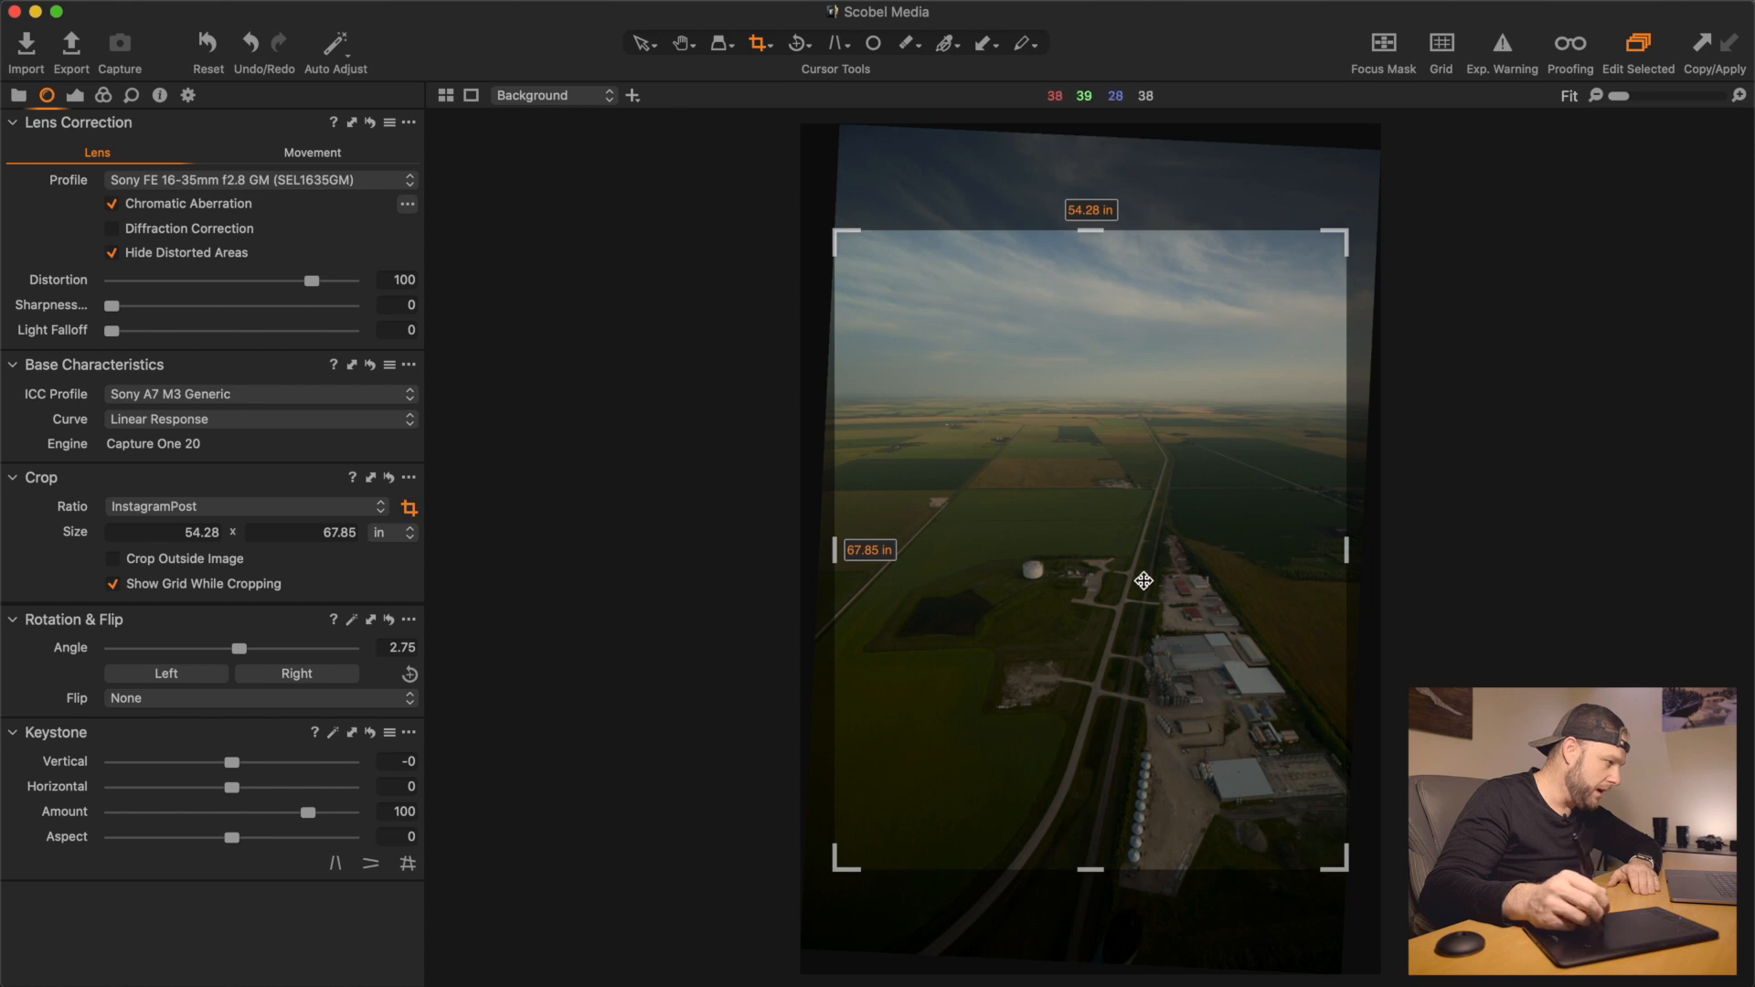
drag(1139, 521, 1109, 480)
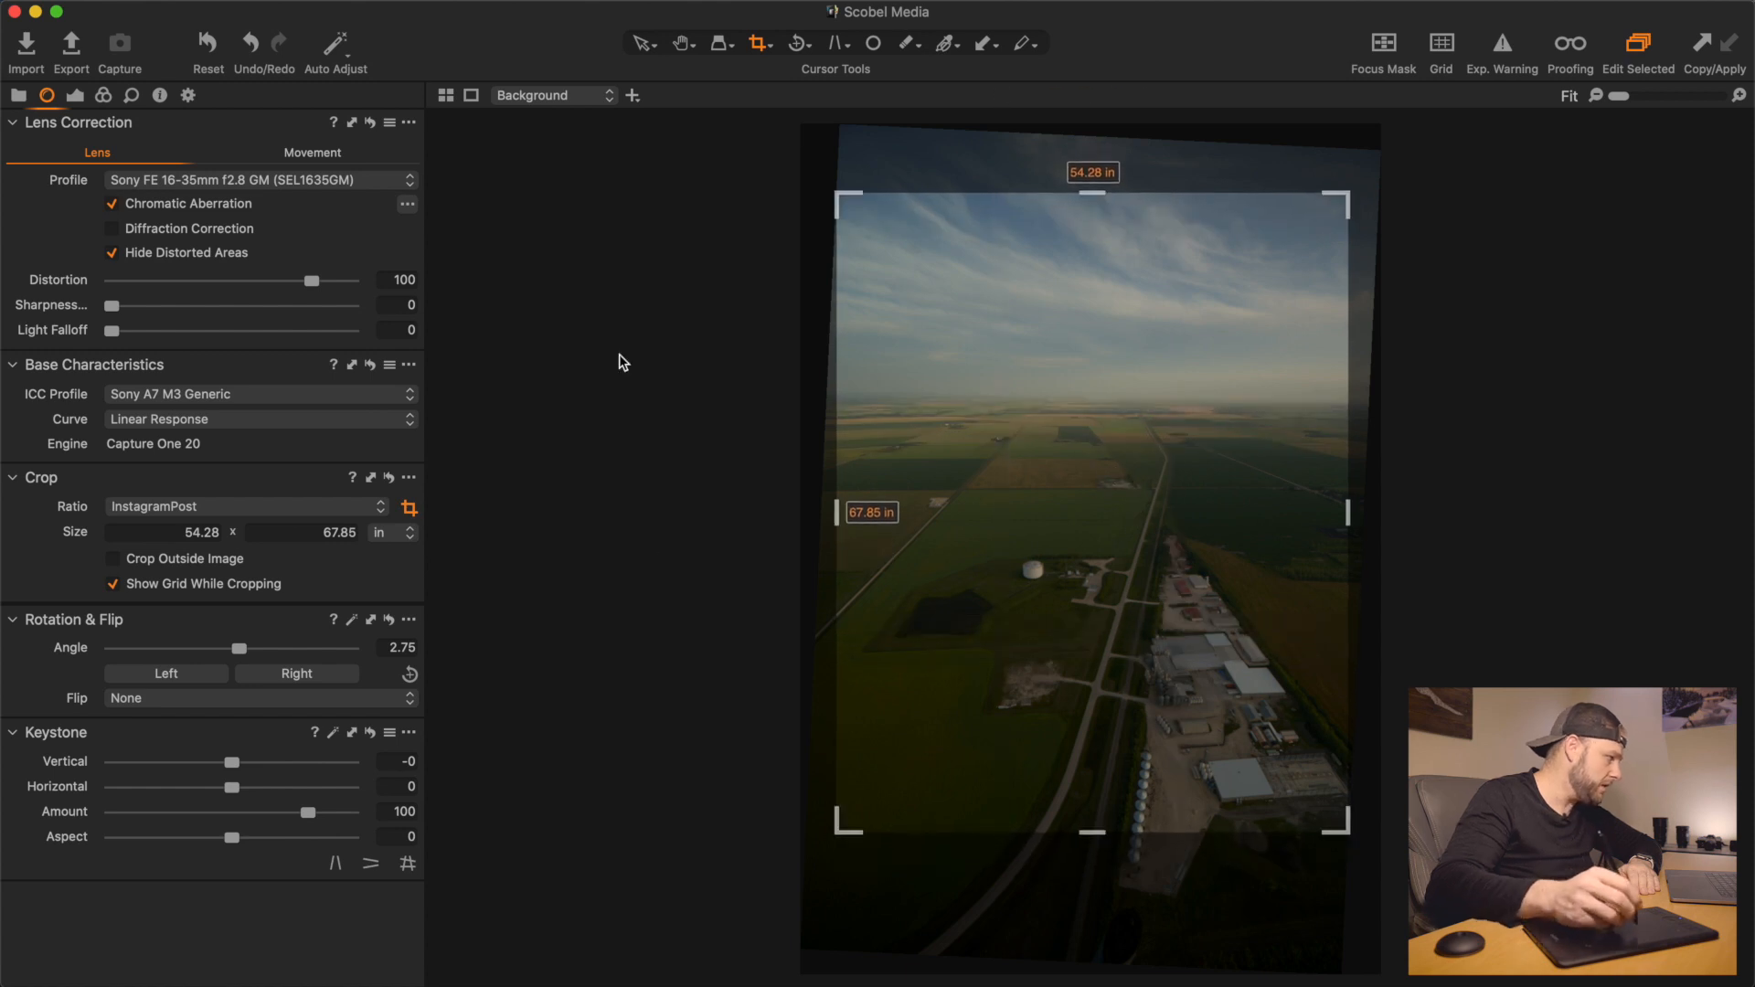
click(644, 44)
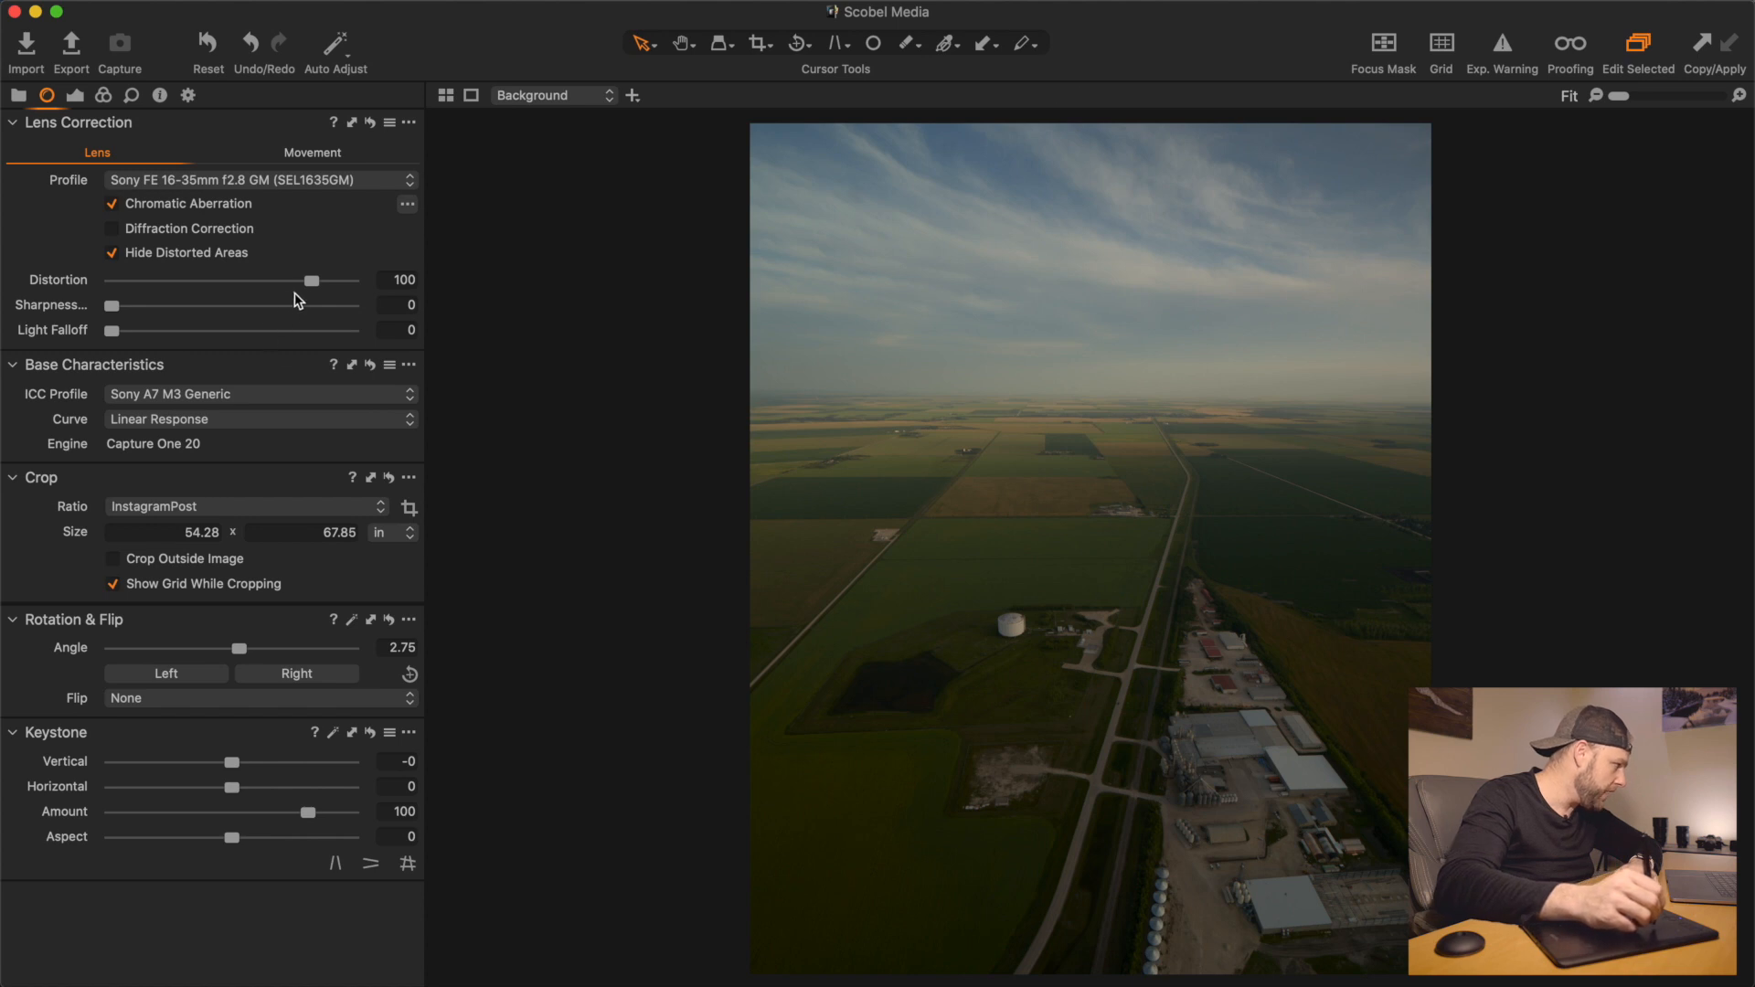
Set the lens distortion correction to 120 and raise the Background exposure to 1.46
drag(311, 281, 355, 281)
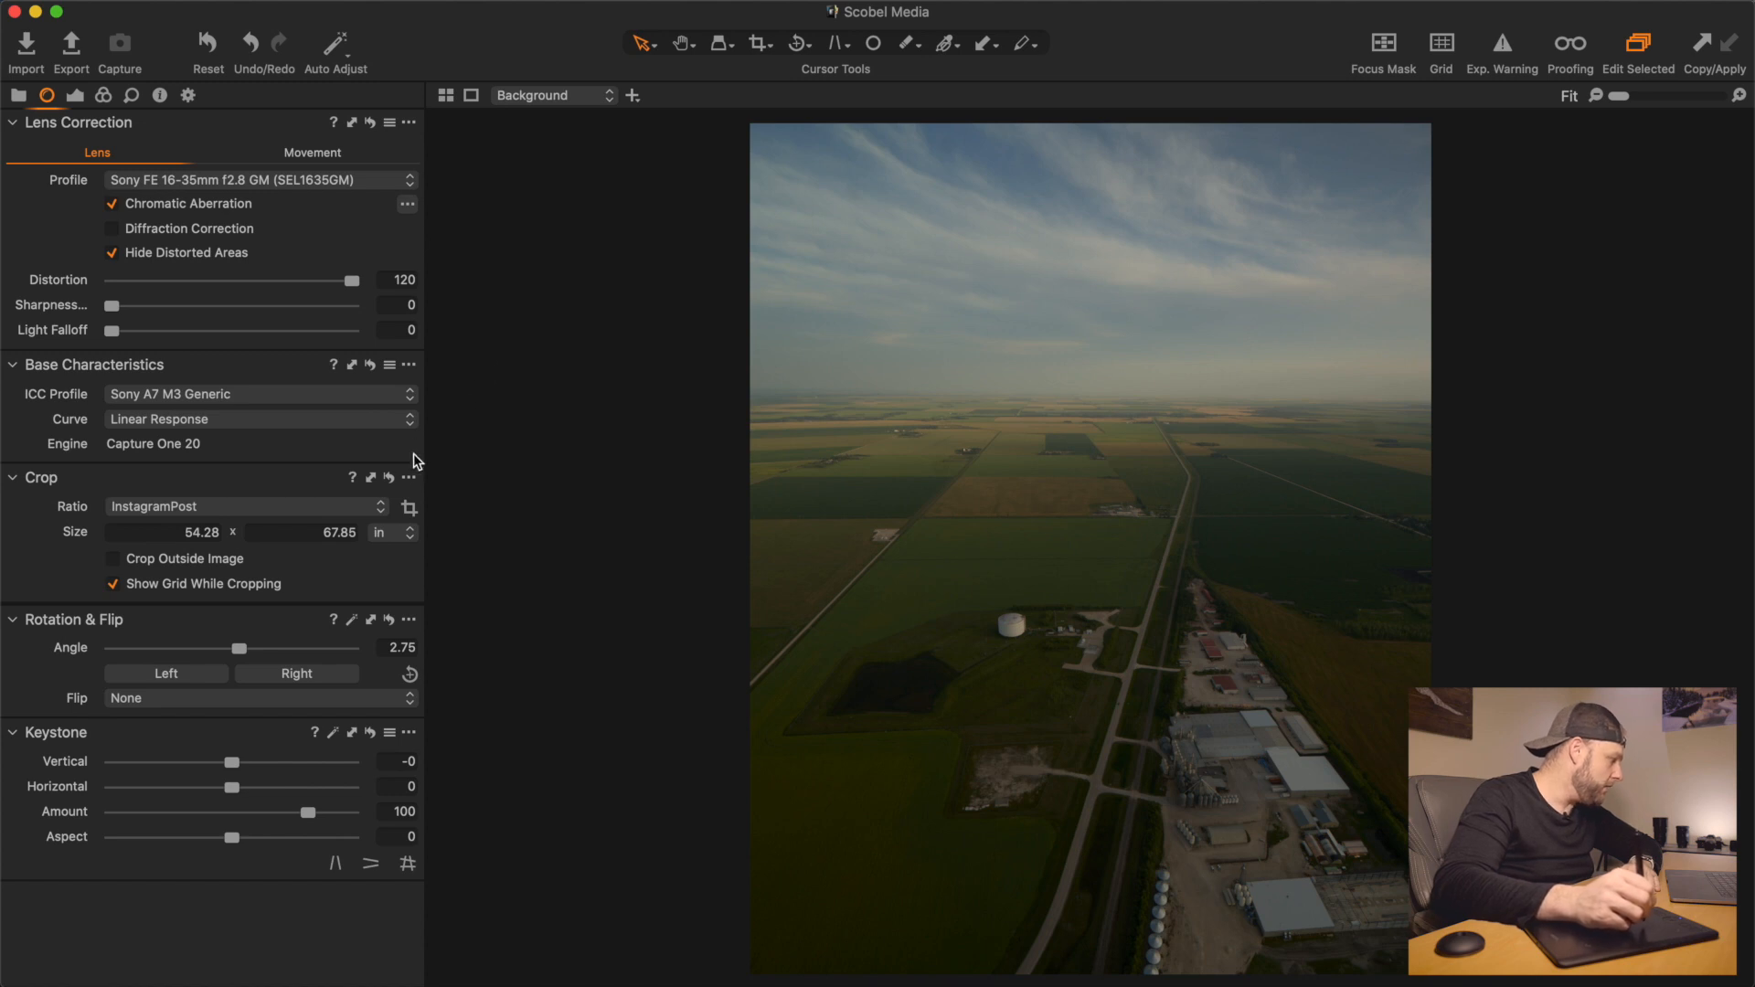
click(77, 96)
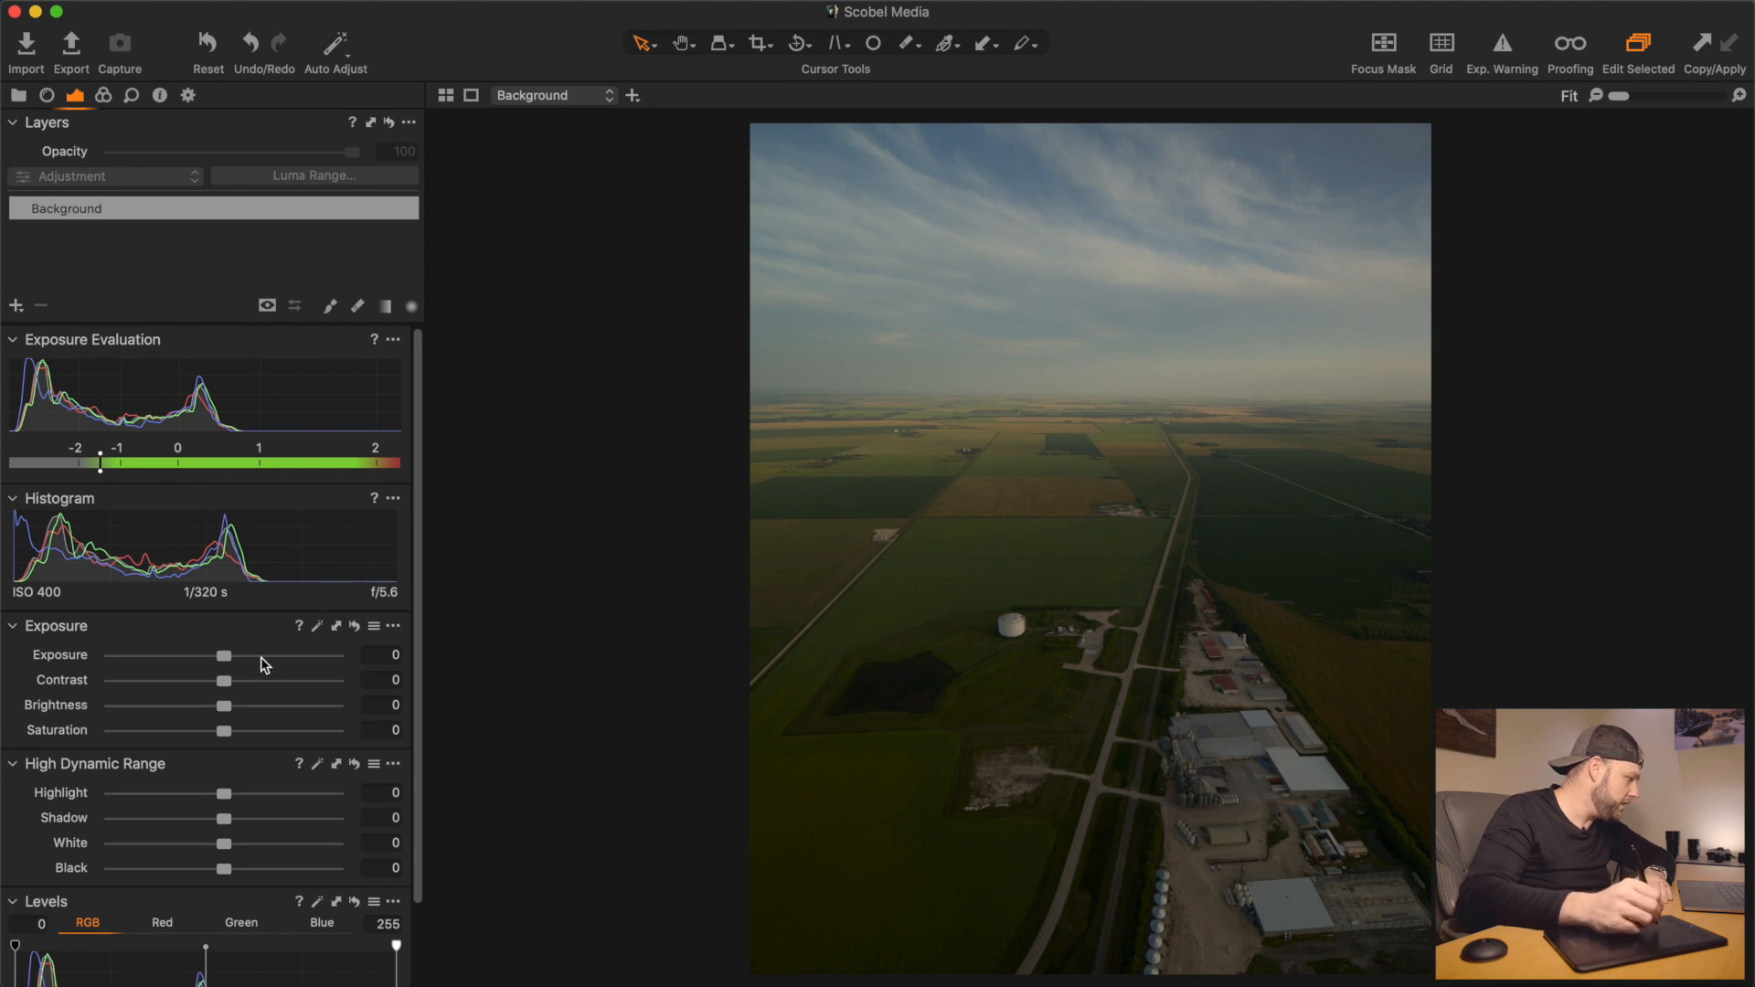
drag(226, 660, 265, 666)
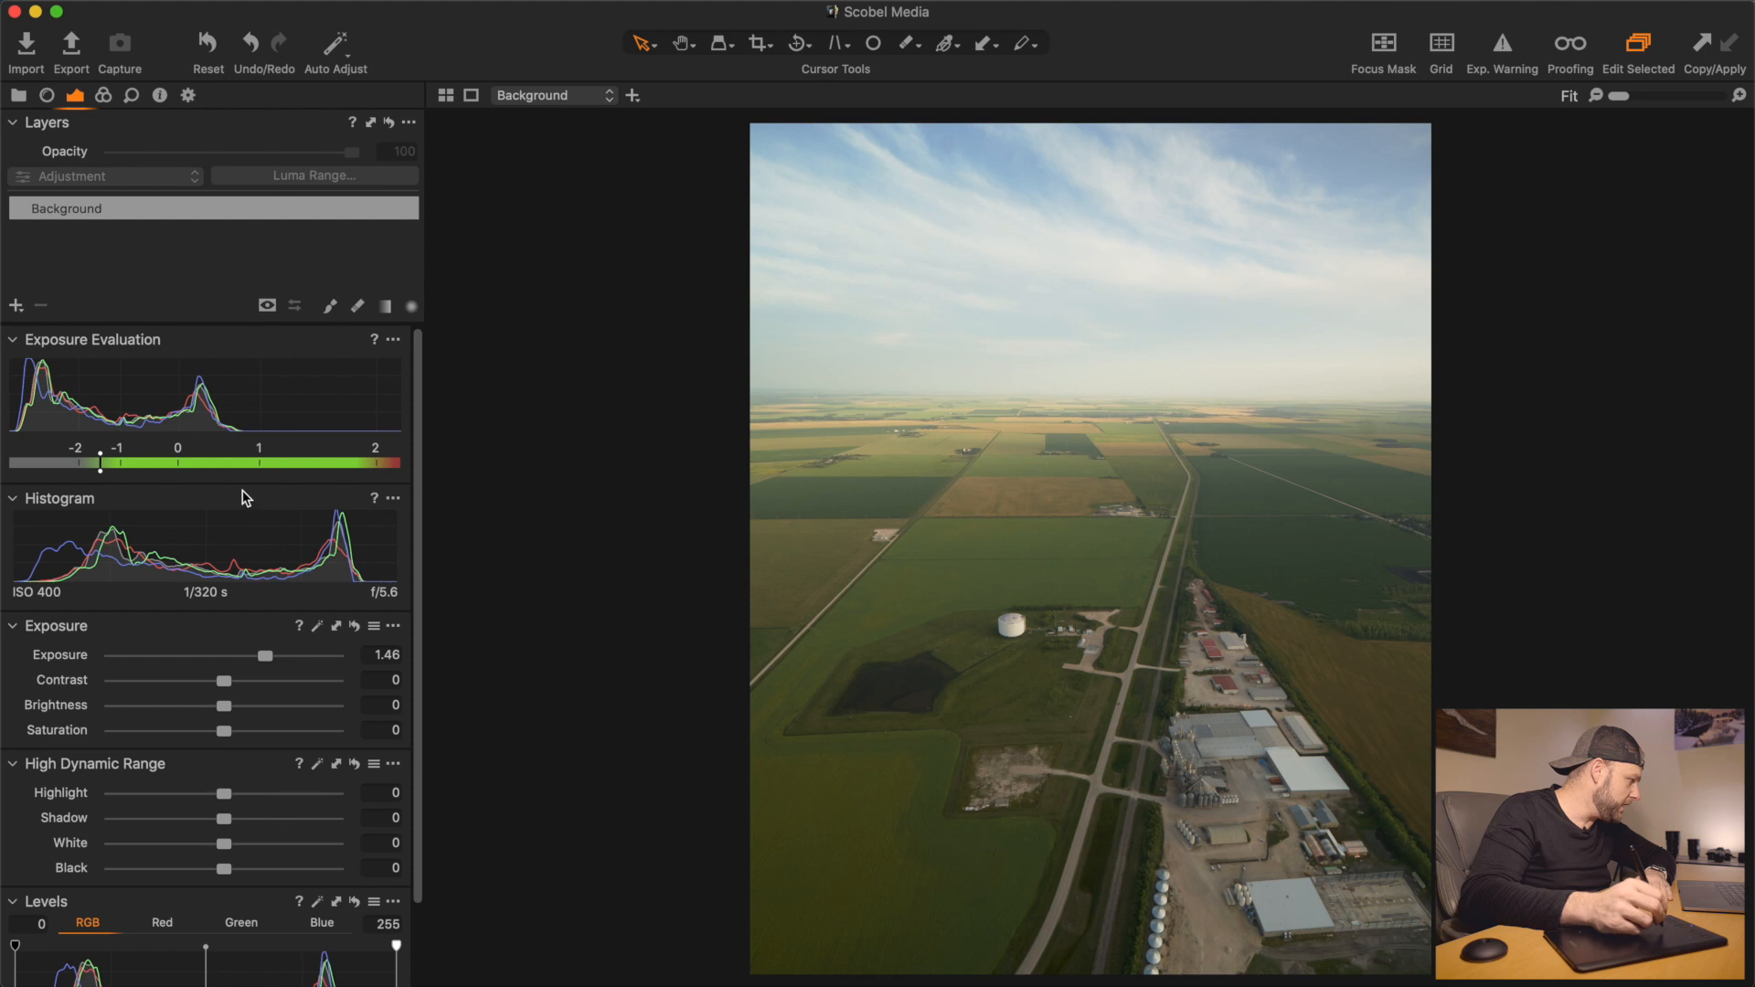
Set the Background's RGB input levels to 11 for the black point and 227 for the white point
drag(419, 561, 426, 686)
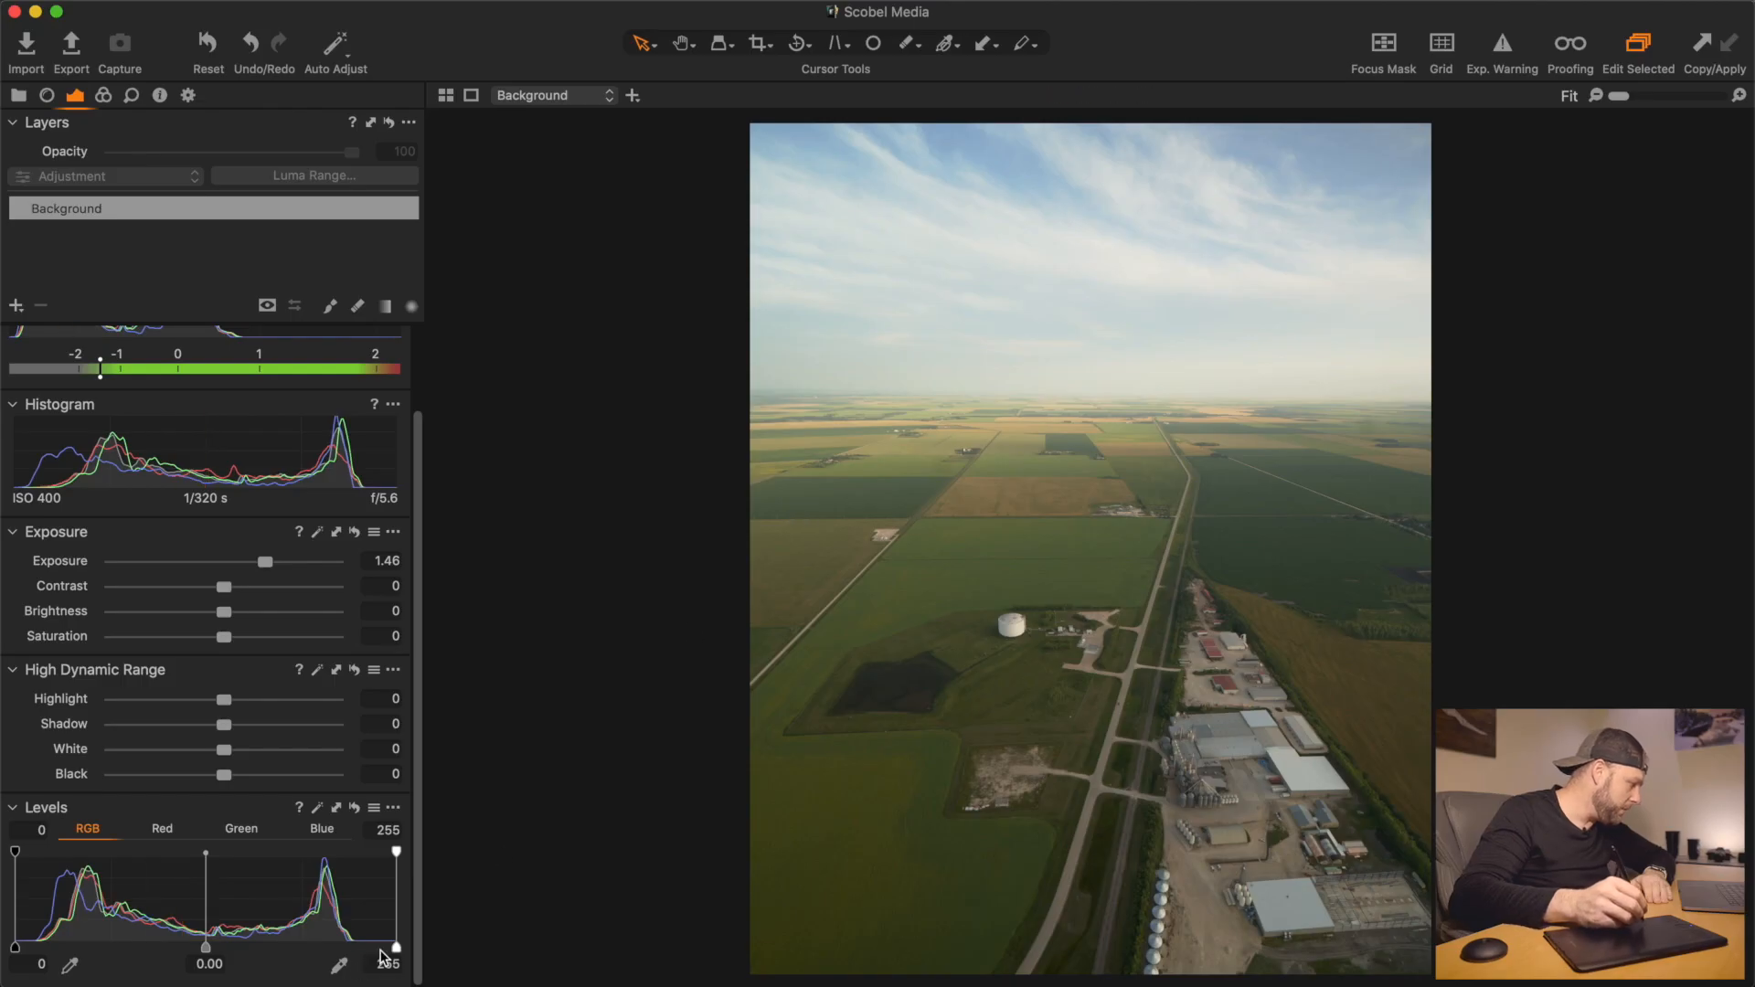
drag(393, 951, 351, 955)
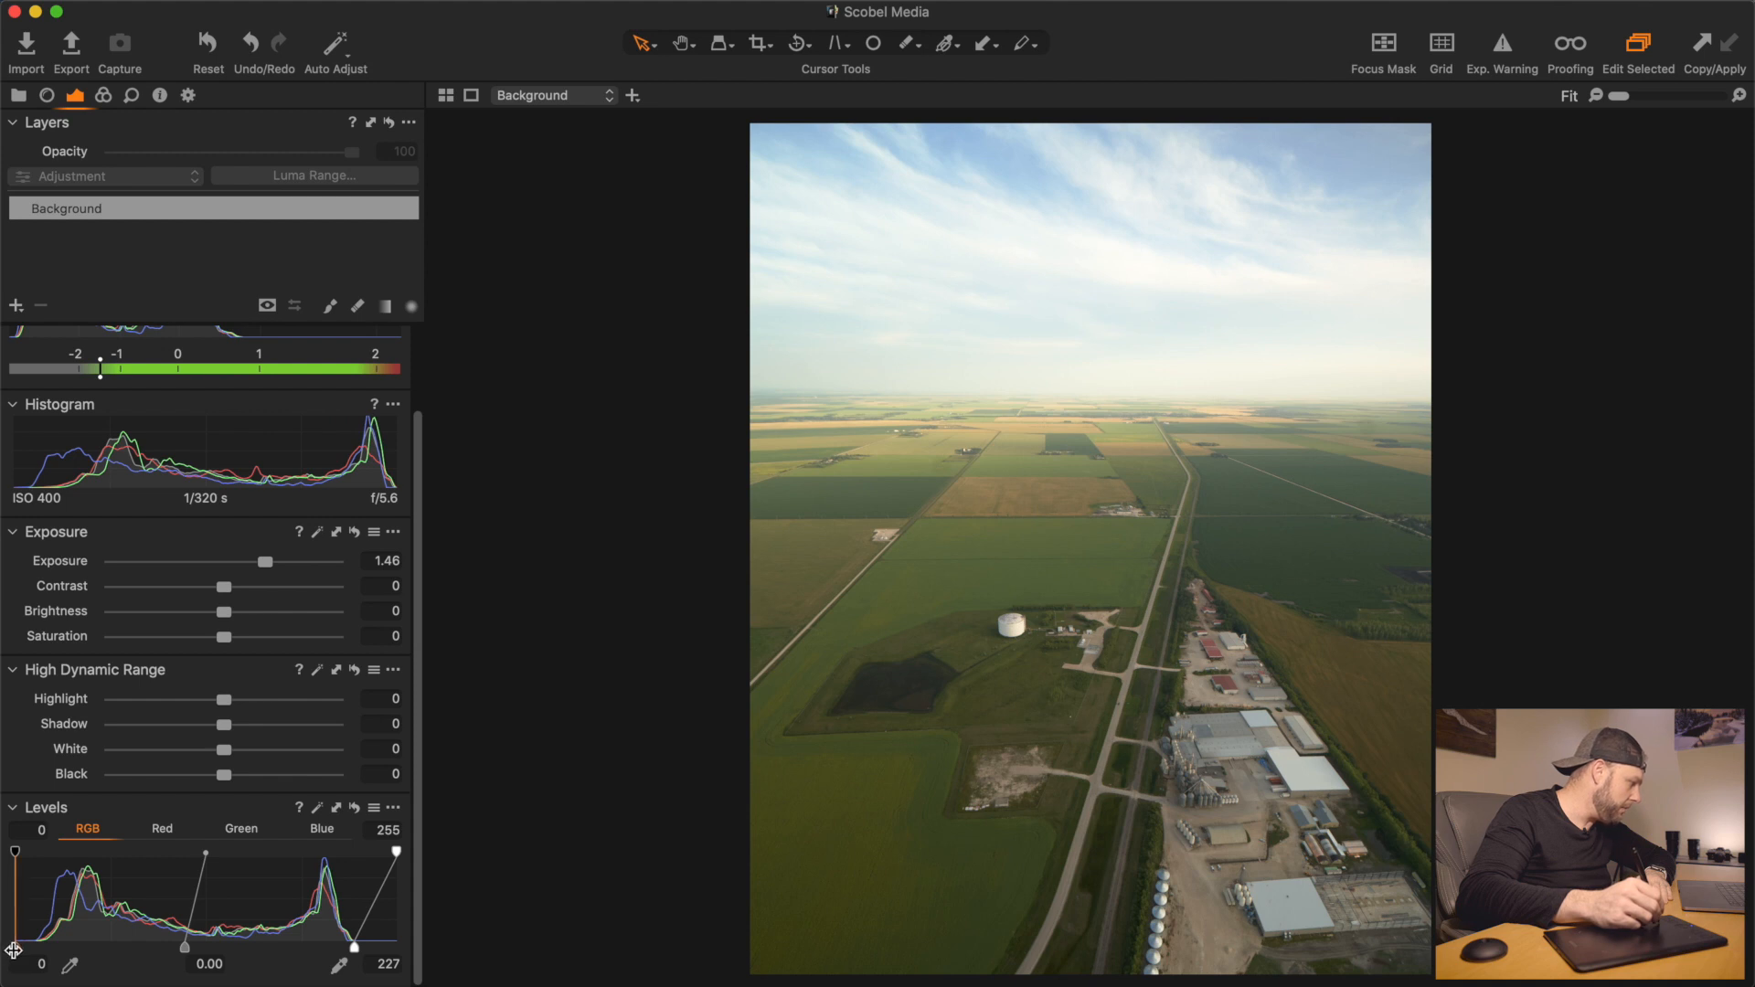
drag(18, 951, 29, 951)
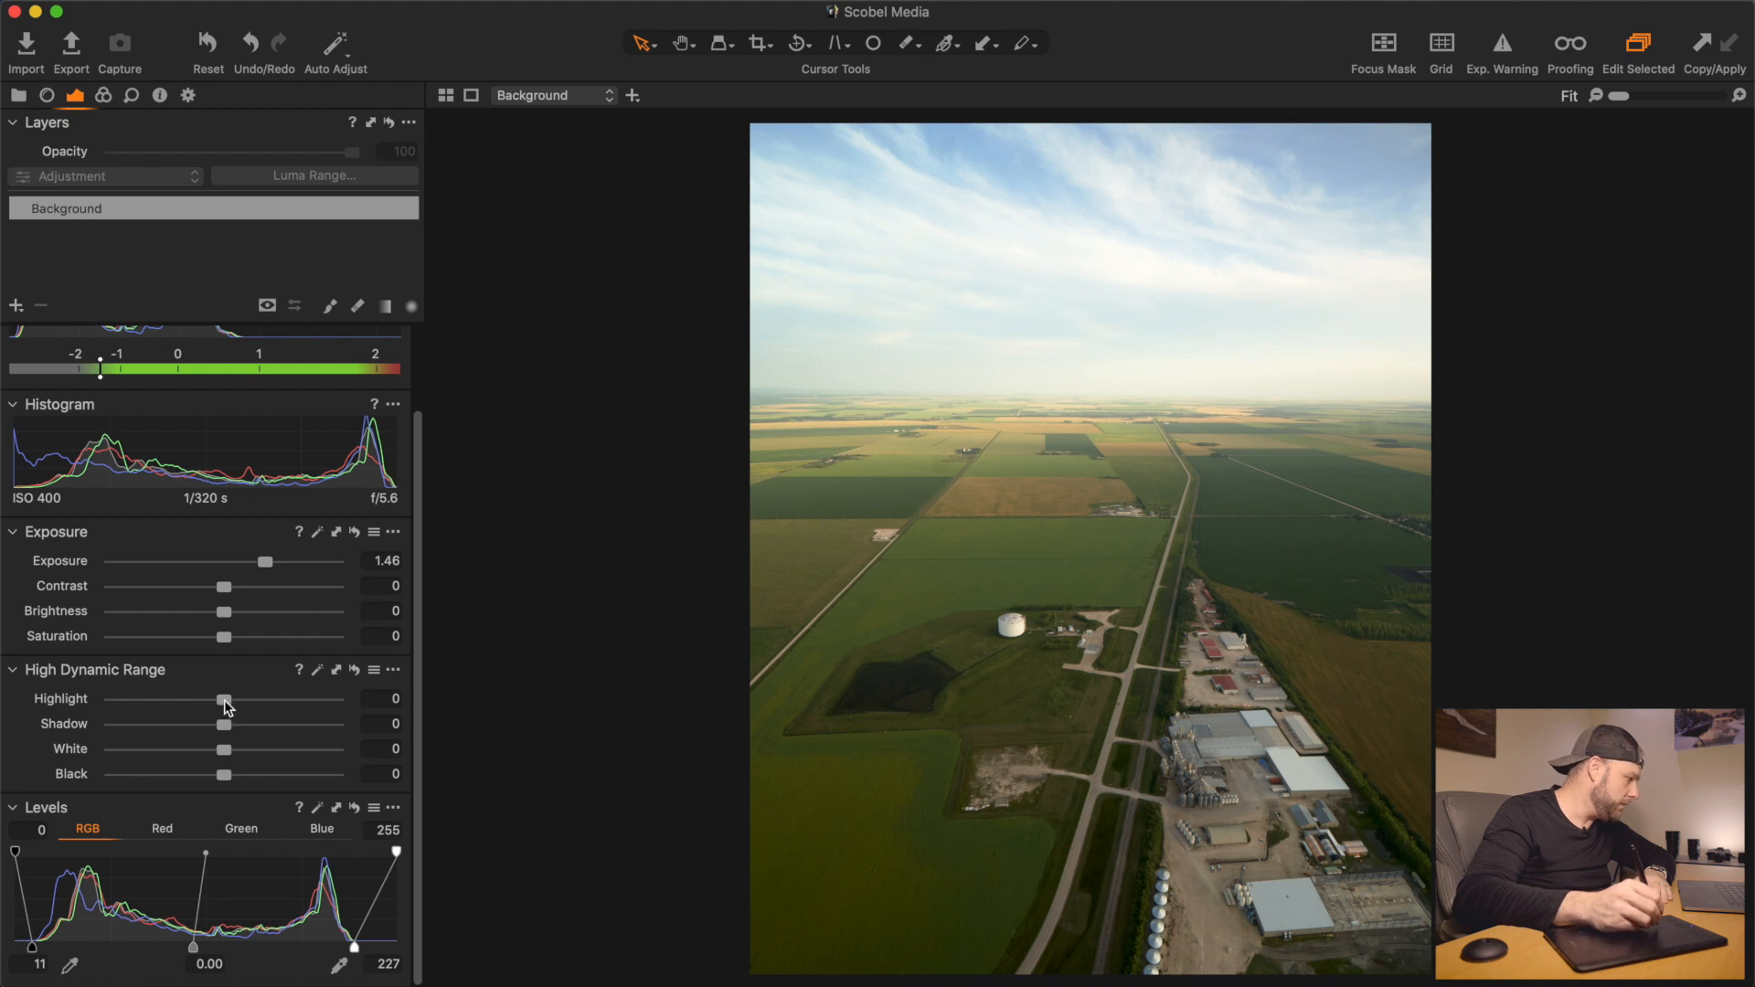
Lower the Background's Highlight to -100 and set the RGB input white point to 189, leaving Contrast at 0
drag(186, 716, 103, 719)
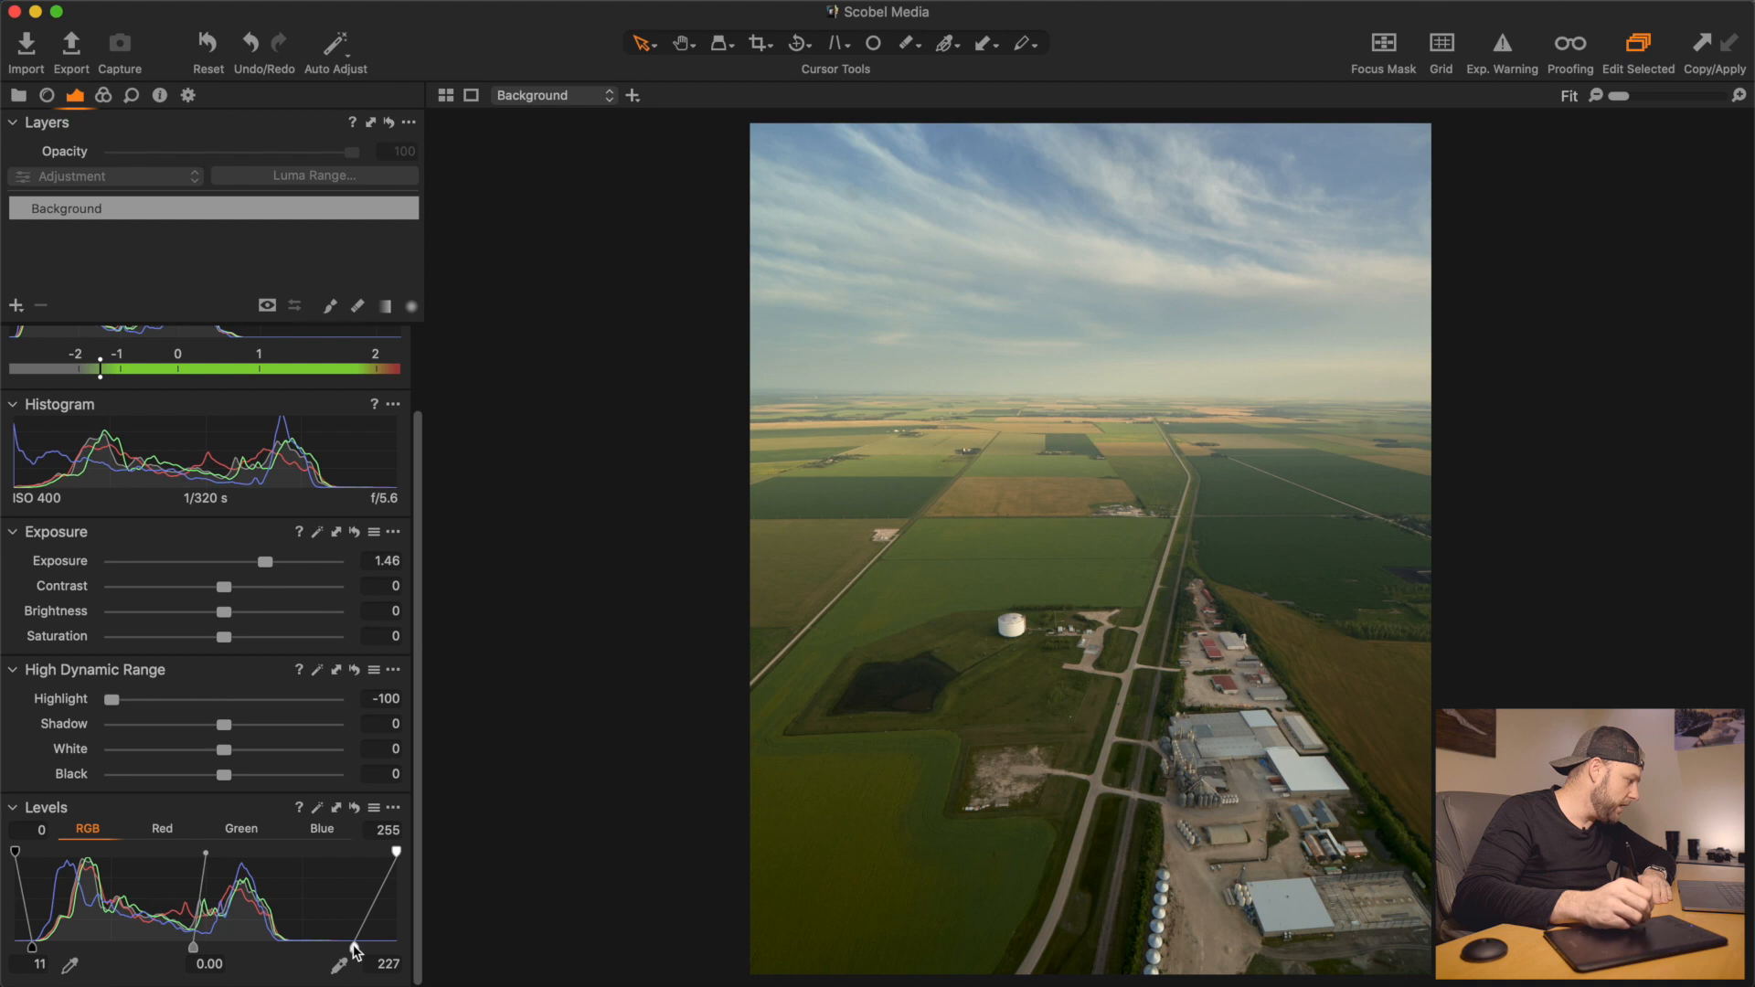
drag(355, 949, 297, 950)
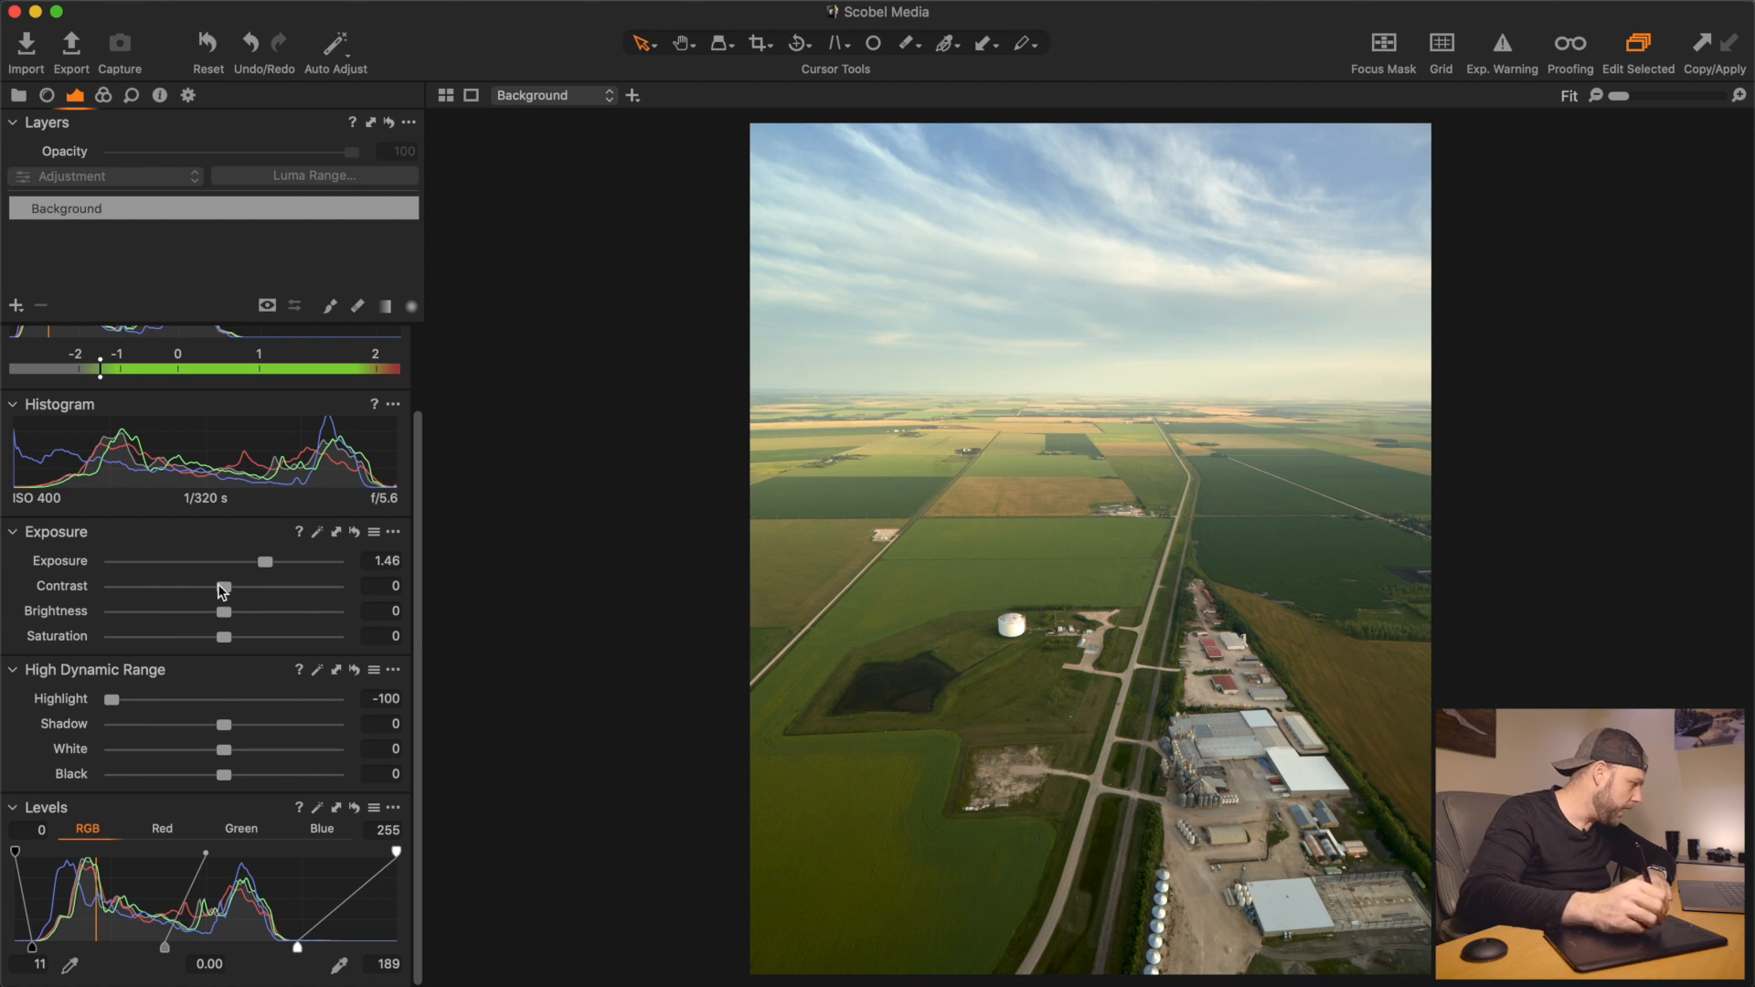
drag(242, 589, 224, 594)
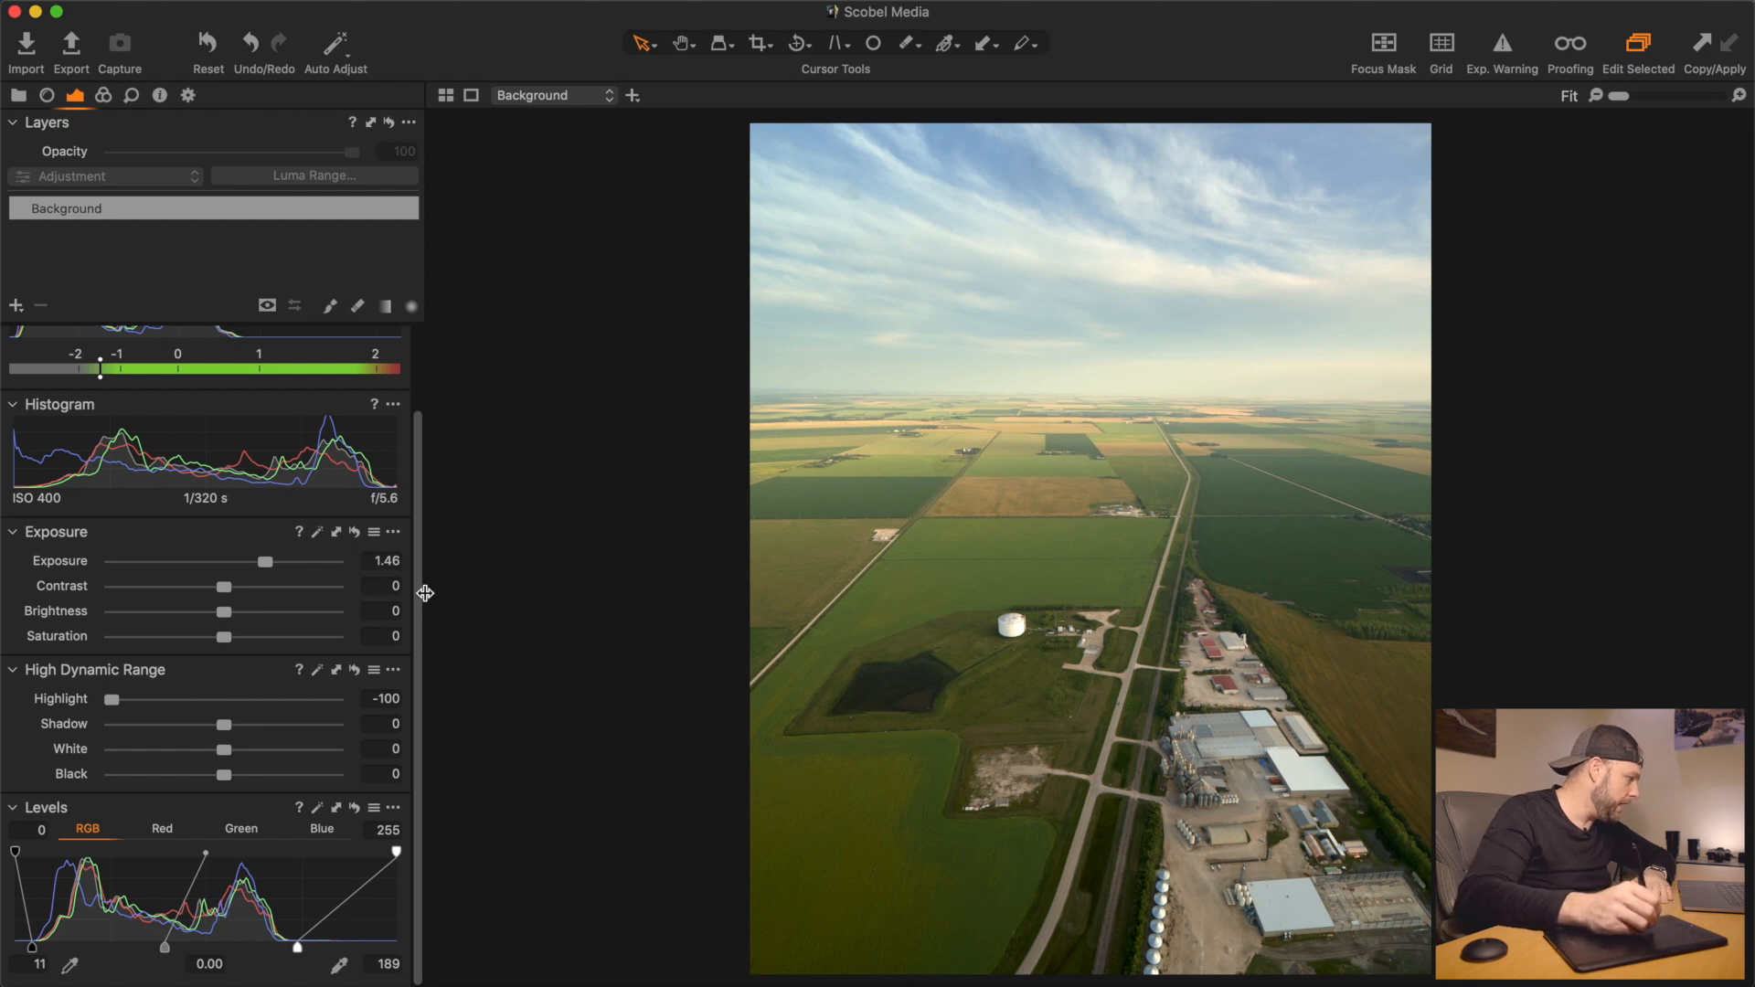
Add a new adjustment layer and rename it Style
scroll(416, 582, up, 2)
scroll(416, 583, up, 3)
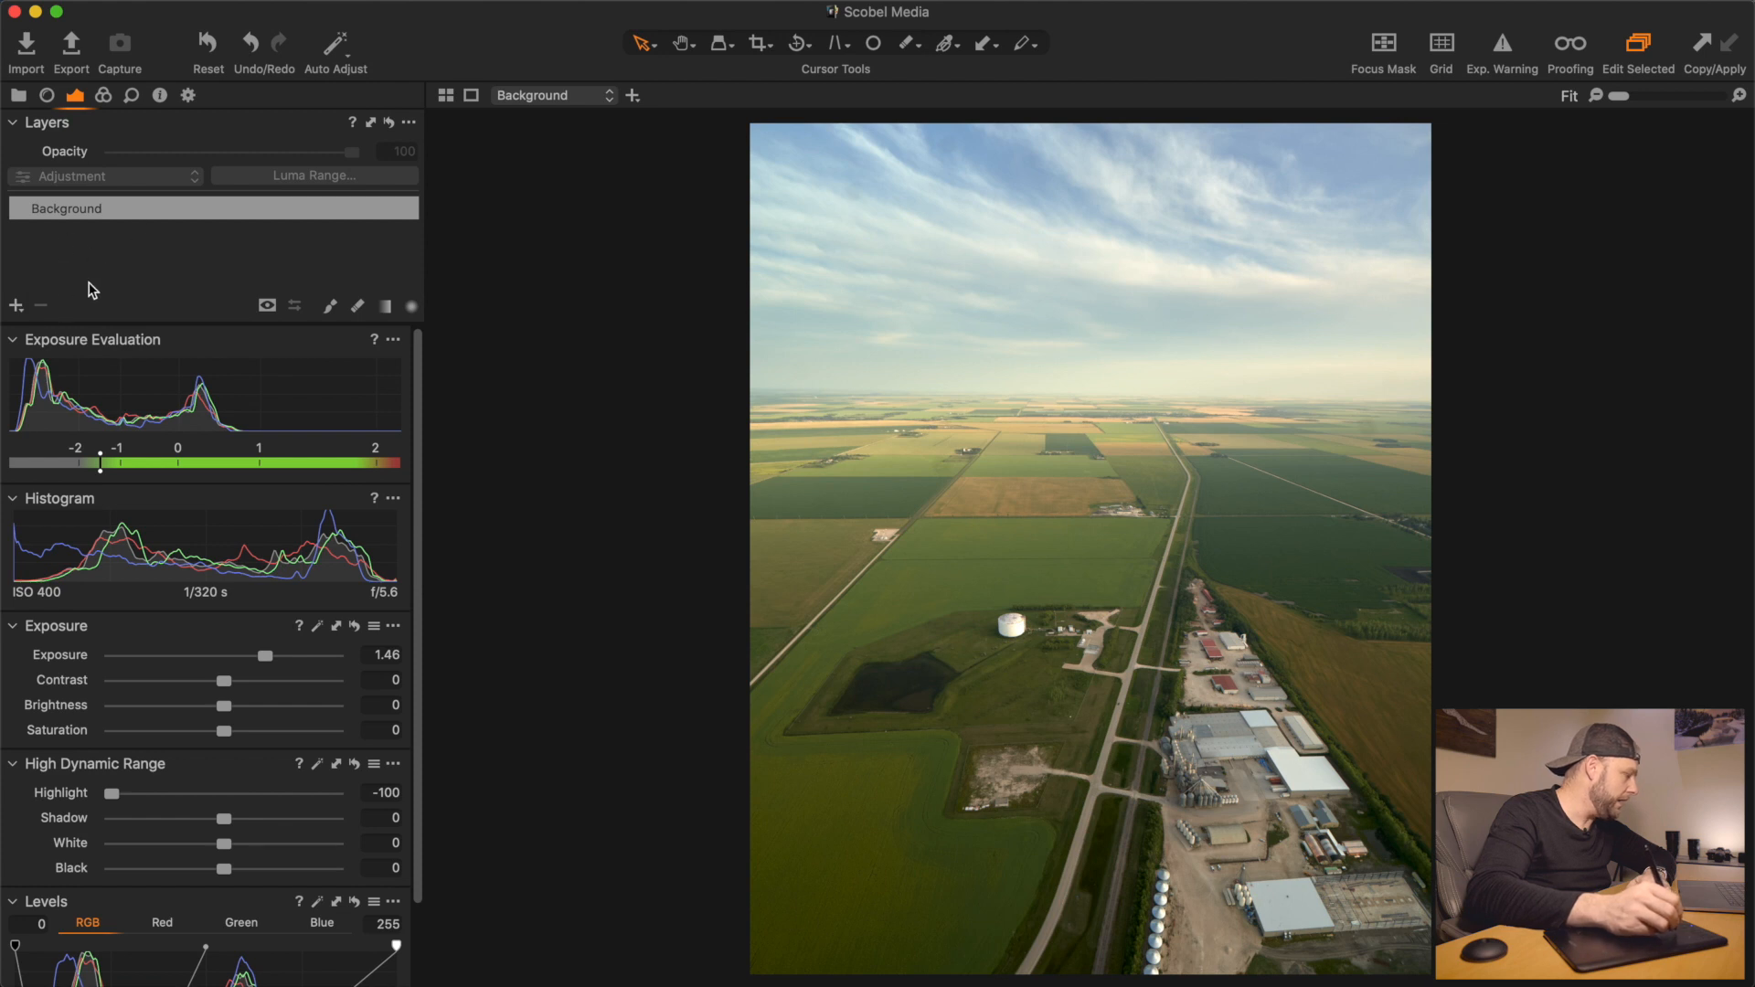
click(15, 305)
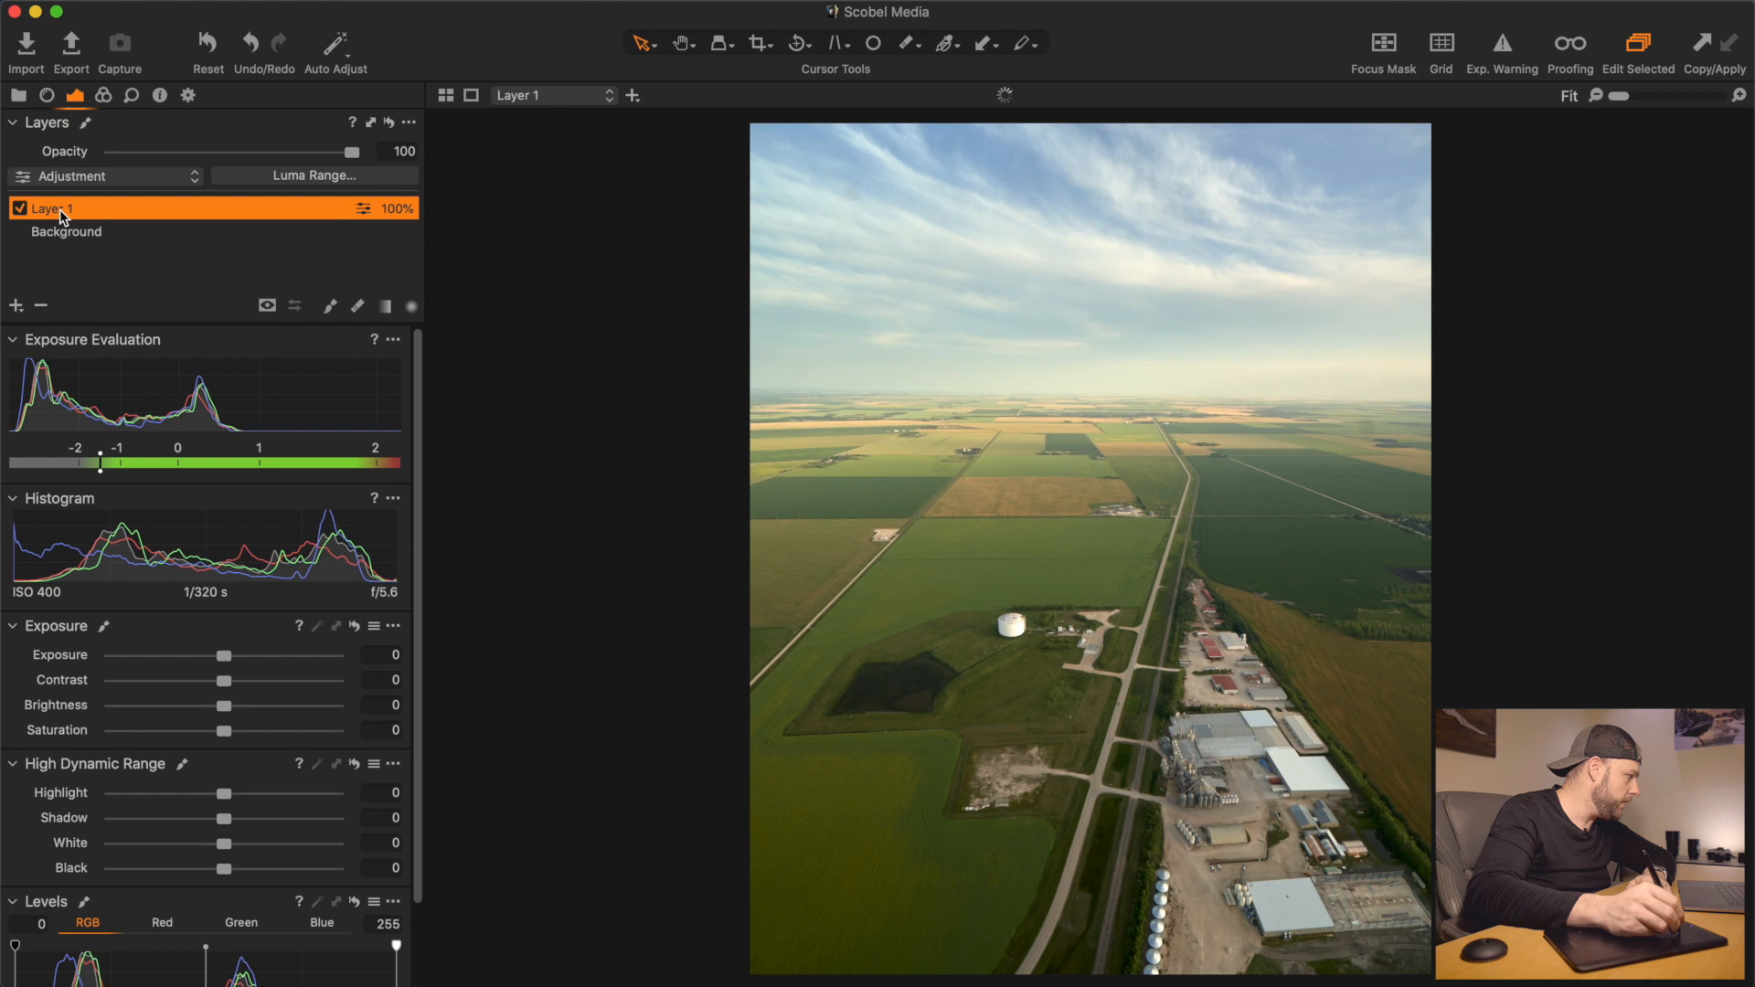
double_click(58, 210)
text(Style)
key(Return)
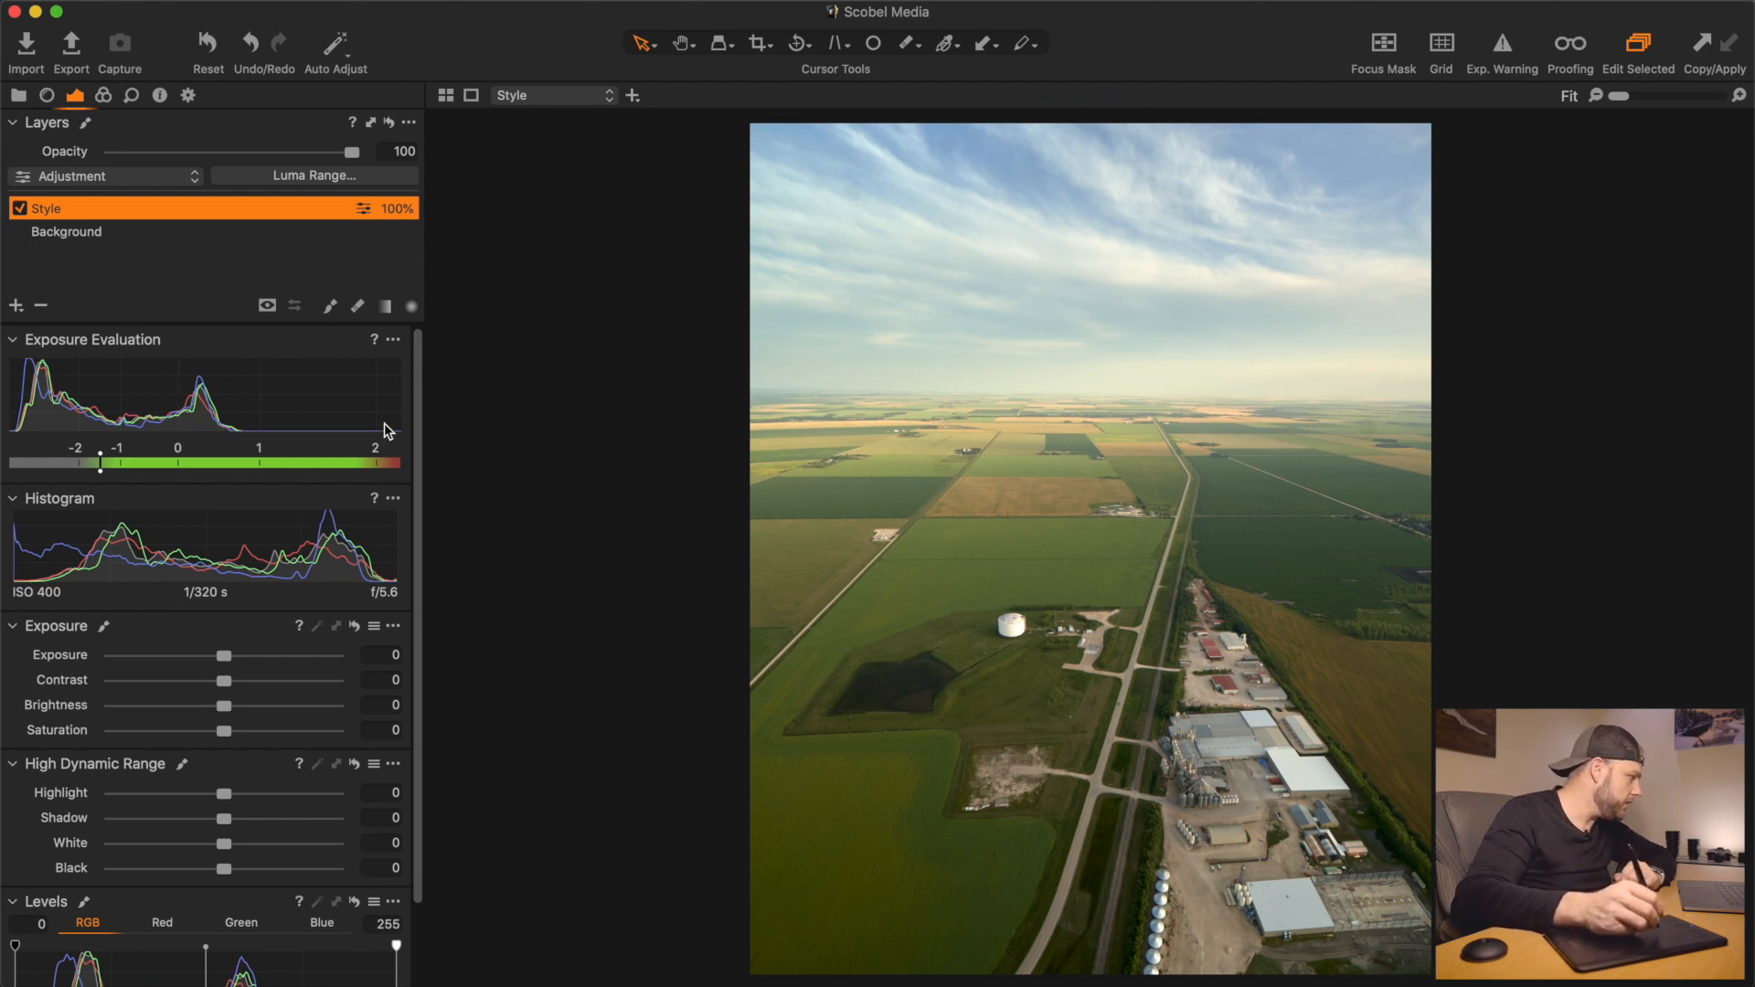
Fill the Style layer's mask across the whole image and check its coverage with the mask overlay
right_click(236, 205)
click(306, 256)
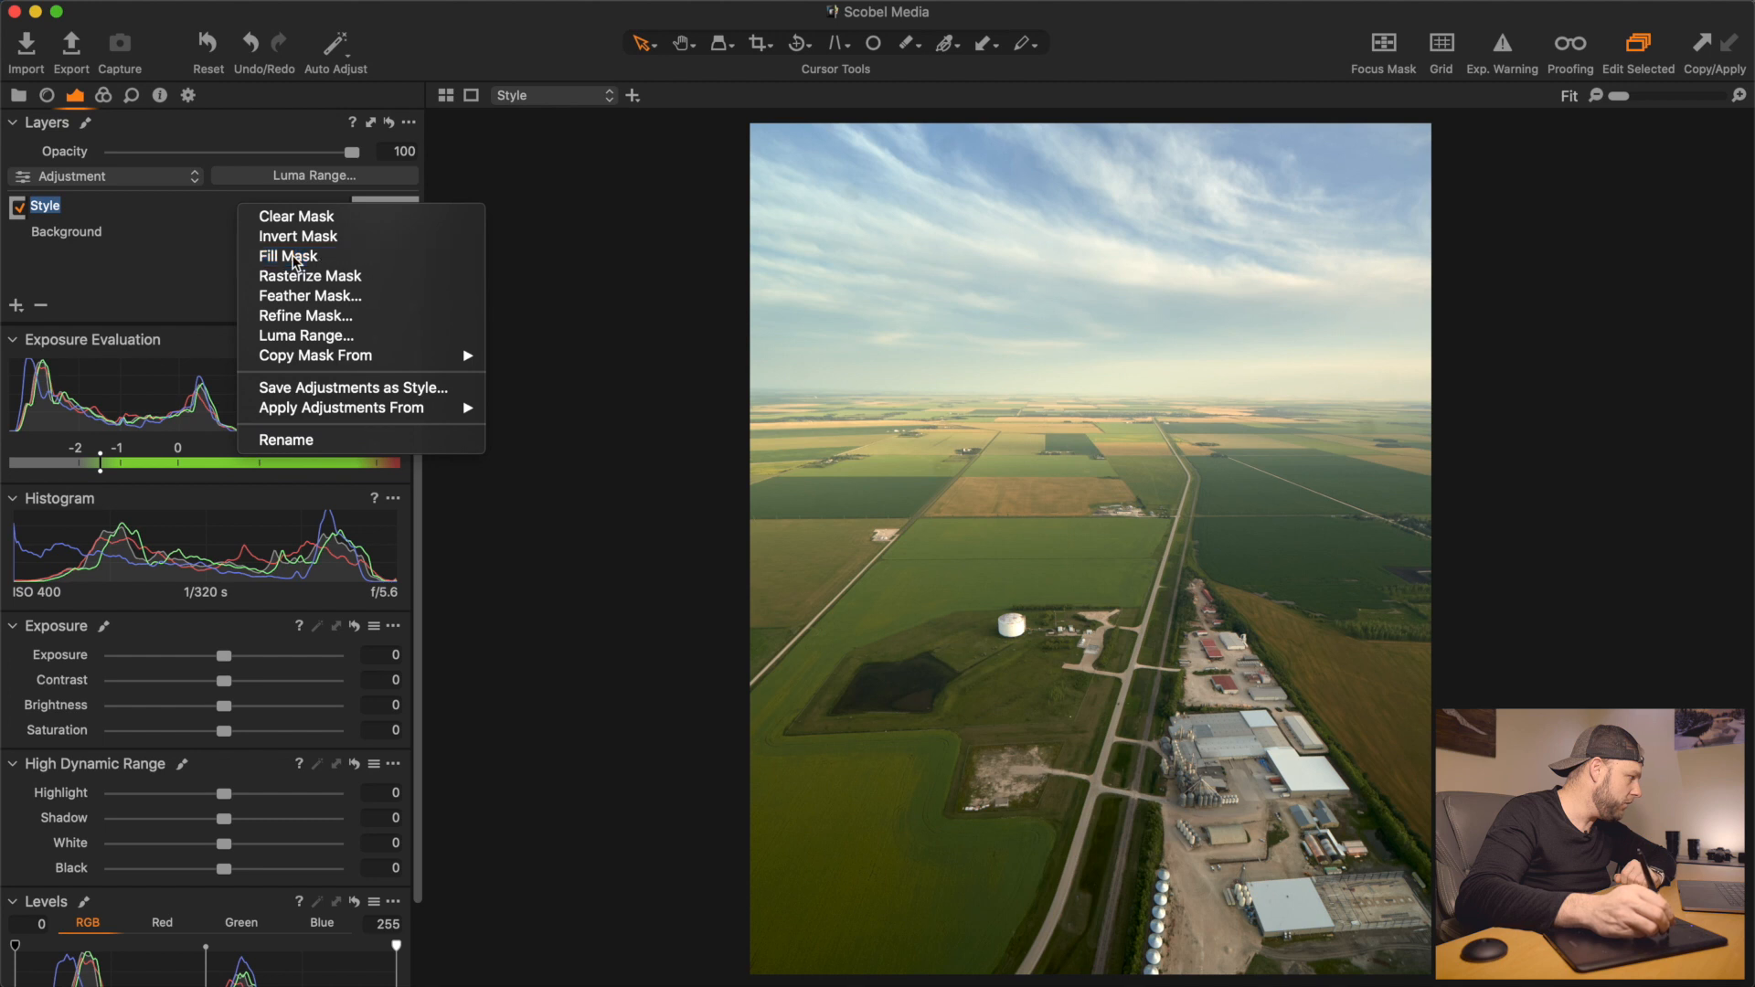
key(m)
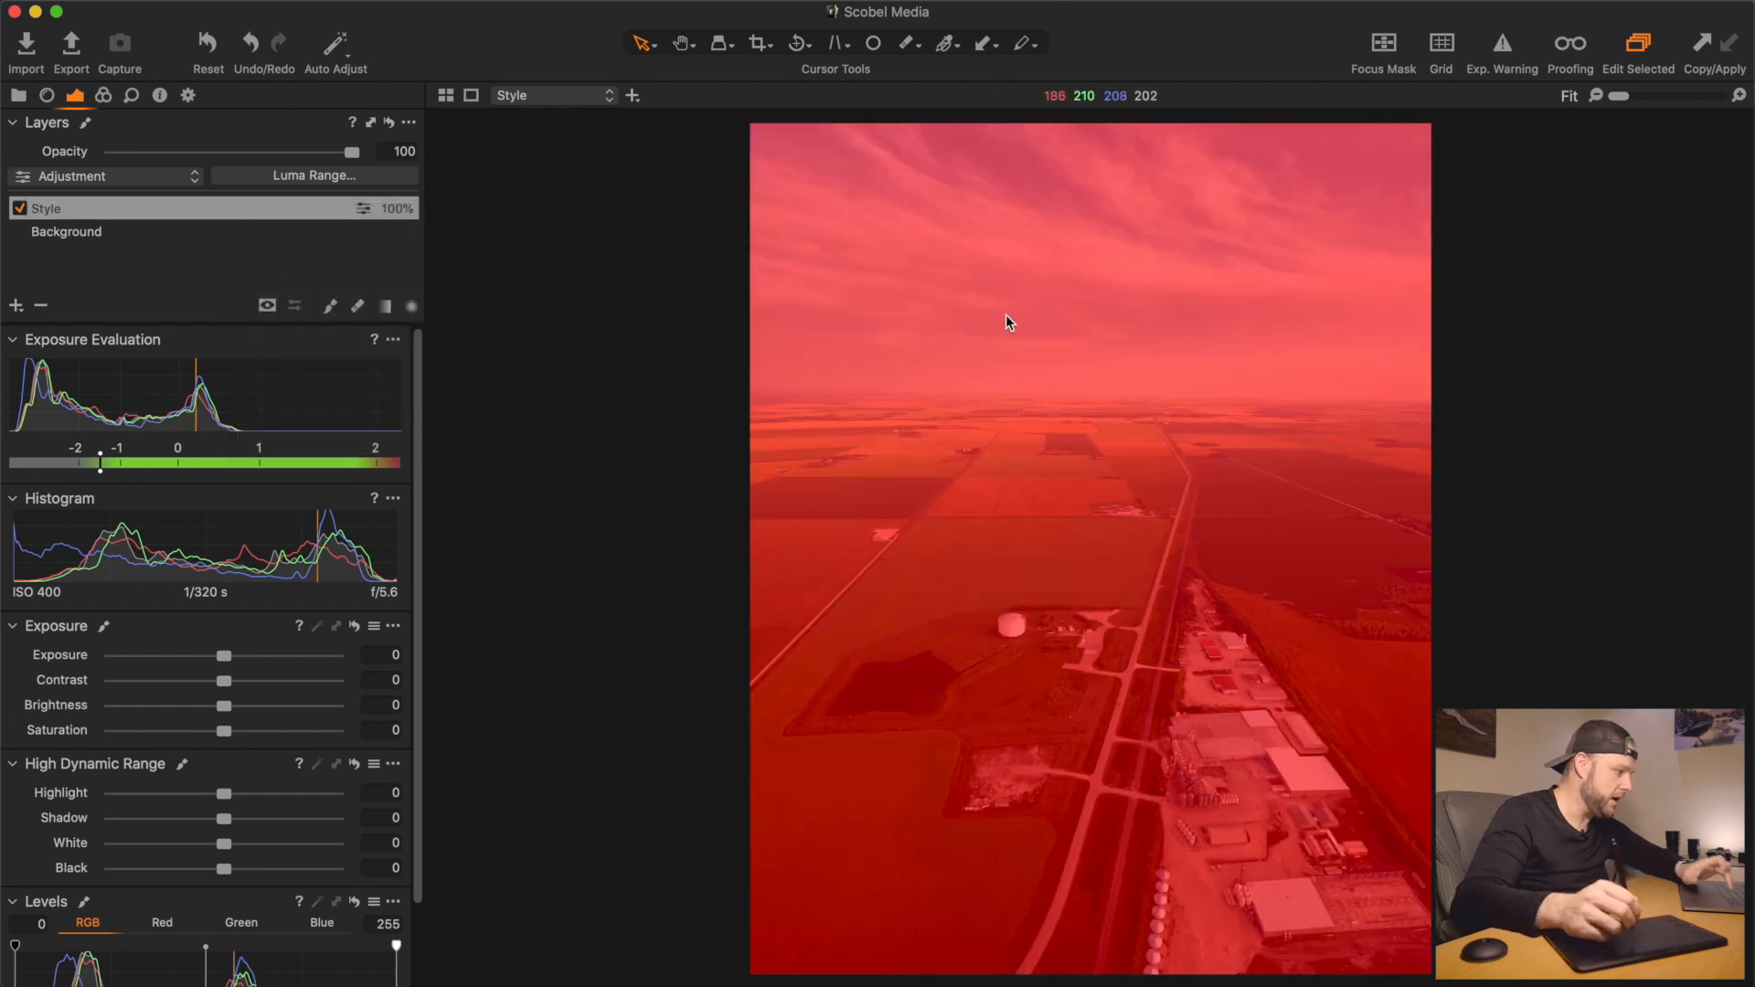
key(m)
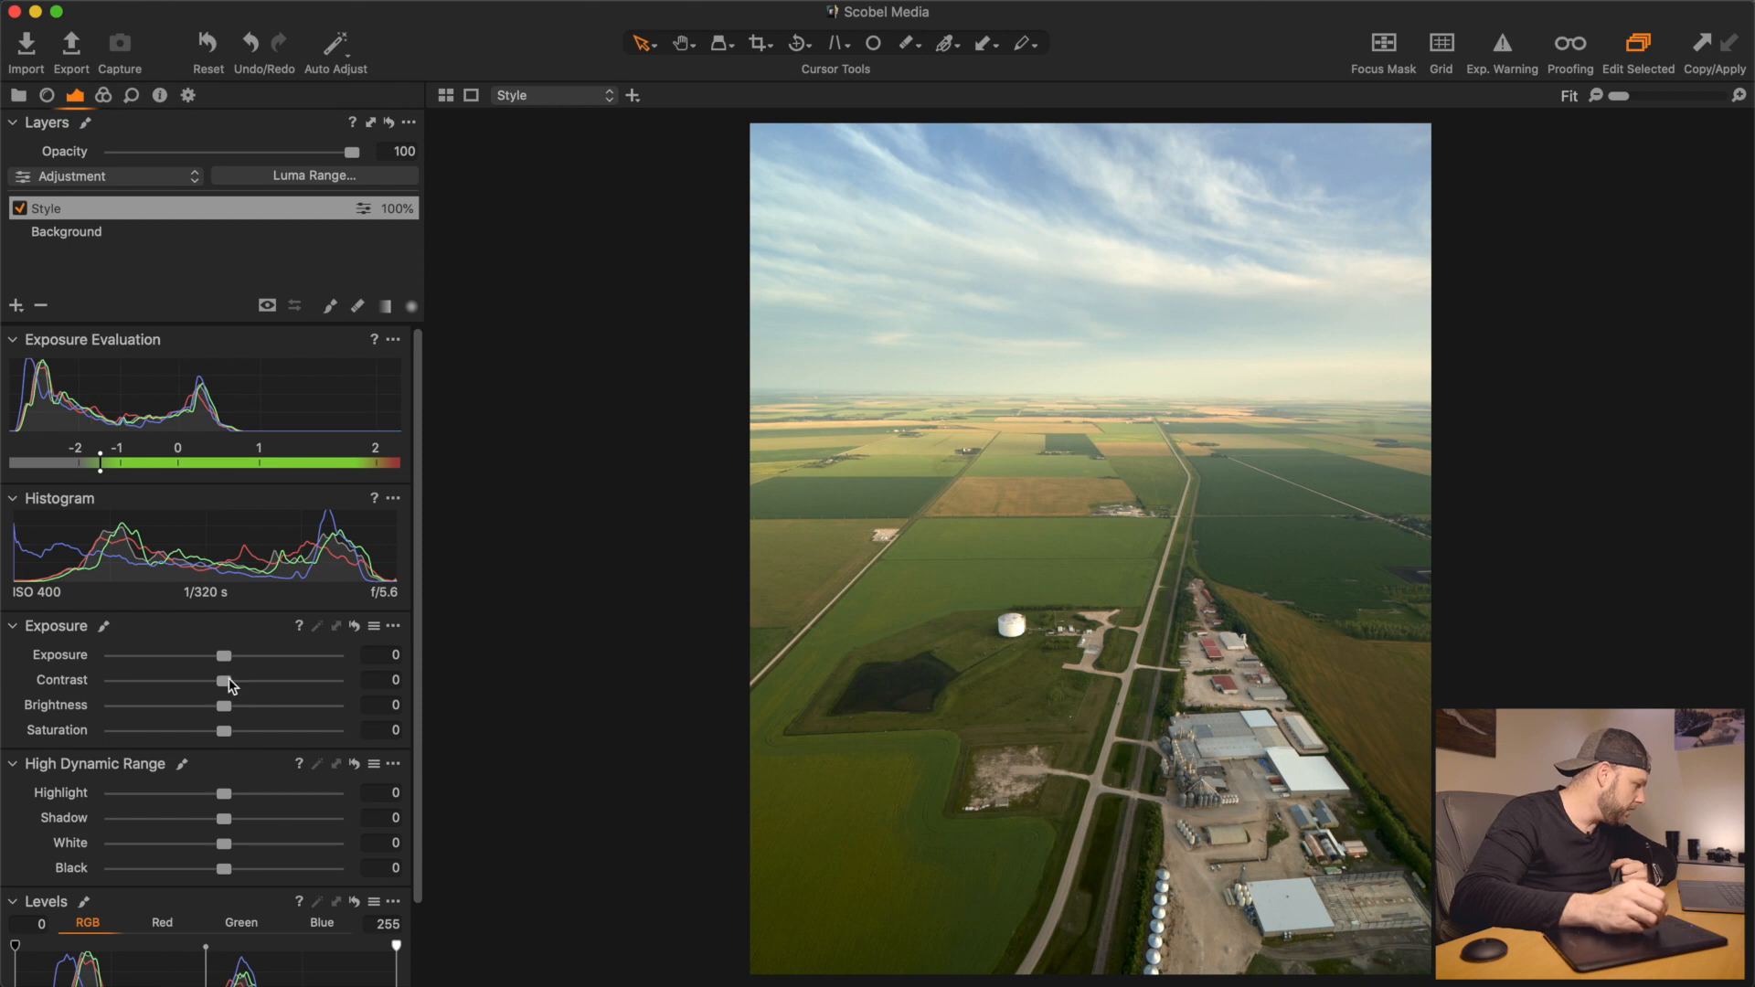
On the Style layer, set Contrast to 12, Brightness to 2, Saturation to 14 and Black to -6
drag(228, 681, 261, 689)
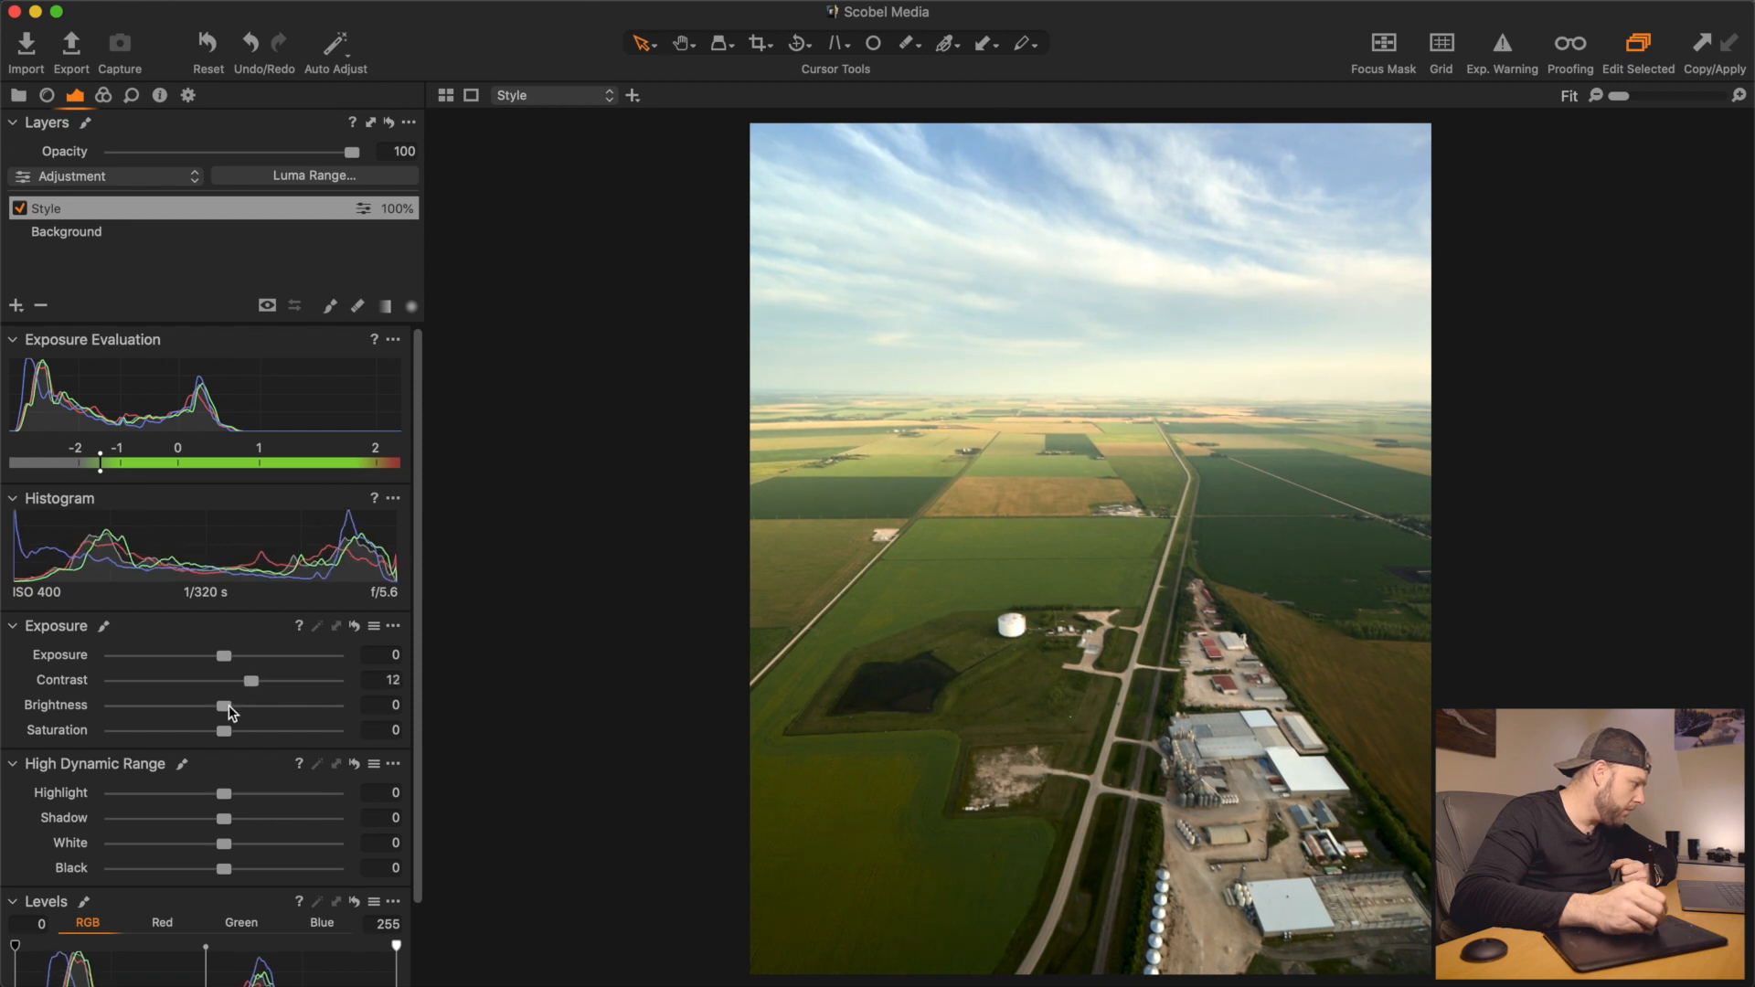
drag(232, 703, 242, 731)
scroll(413, 677, down, 3)
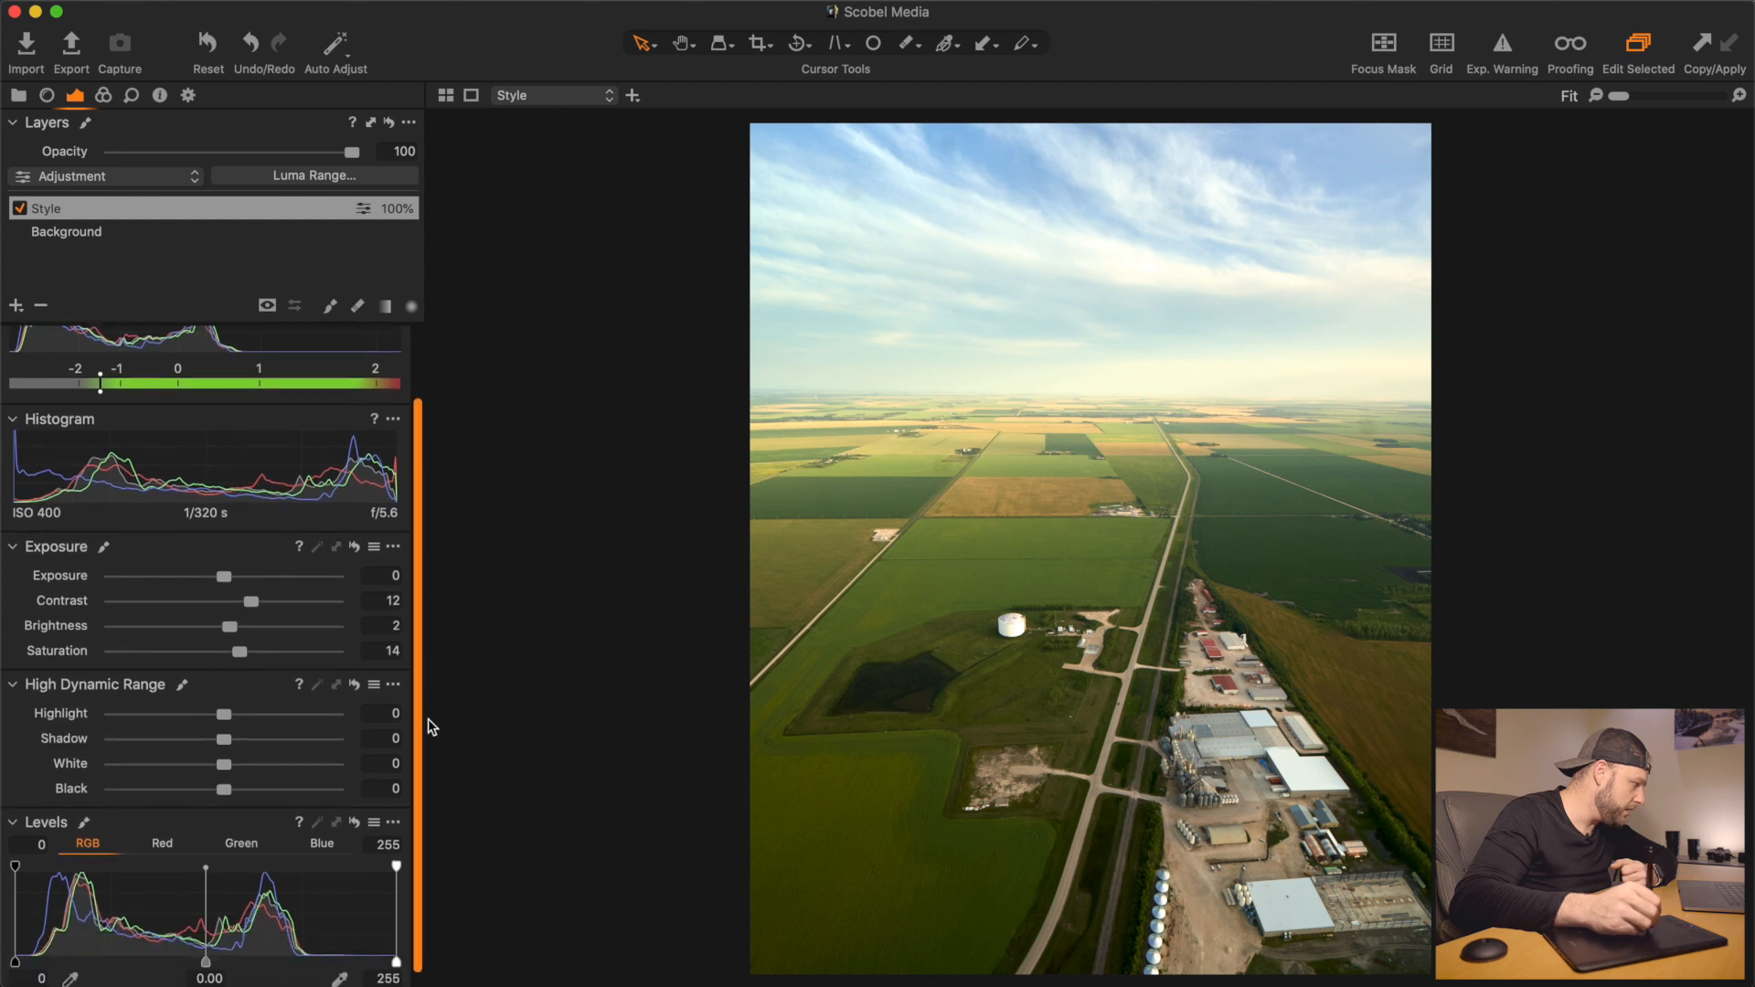
drag(227, 783, 217, 778)
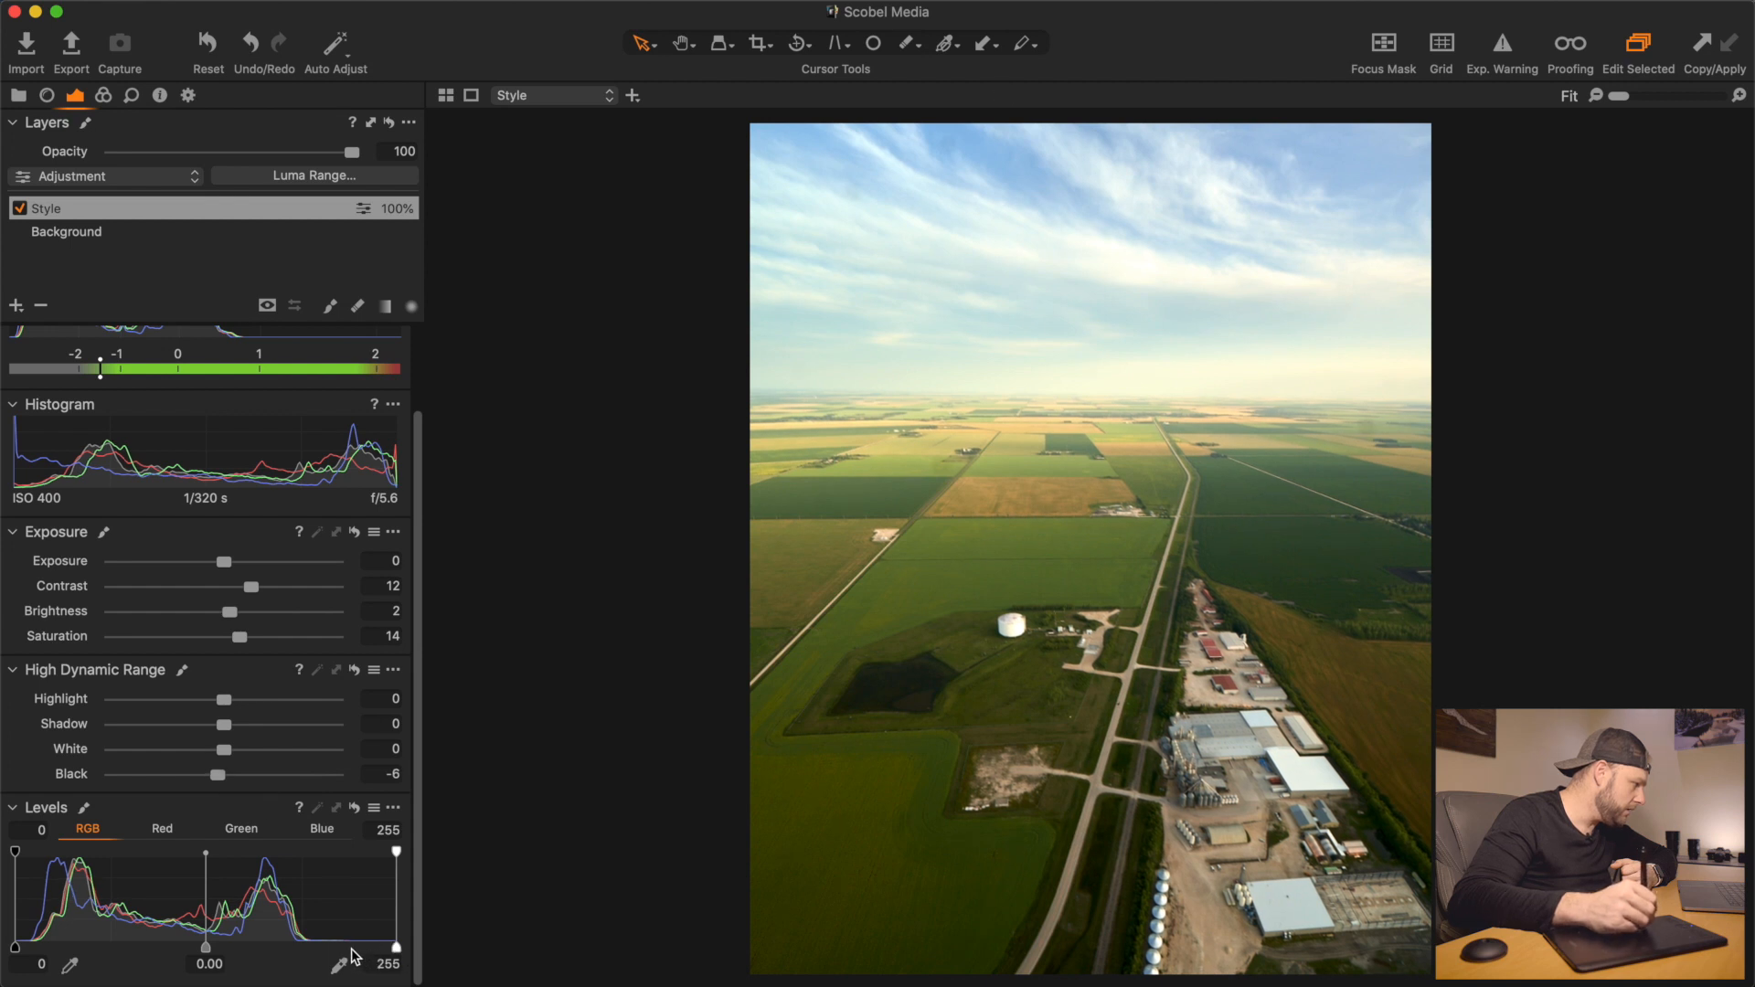
mouse_move(392, 947)
mouse_down()
mouse_move(358, 946)
mouse_move(396, 947)
mouse_up()
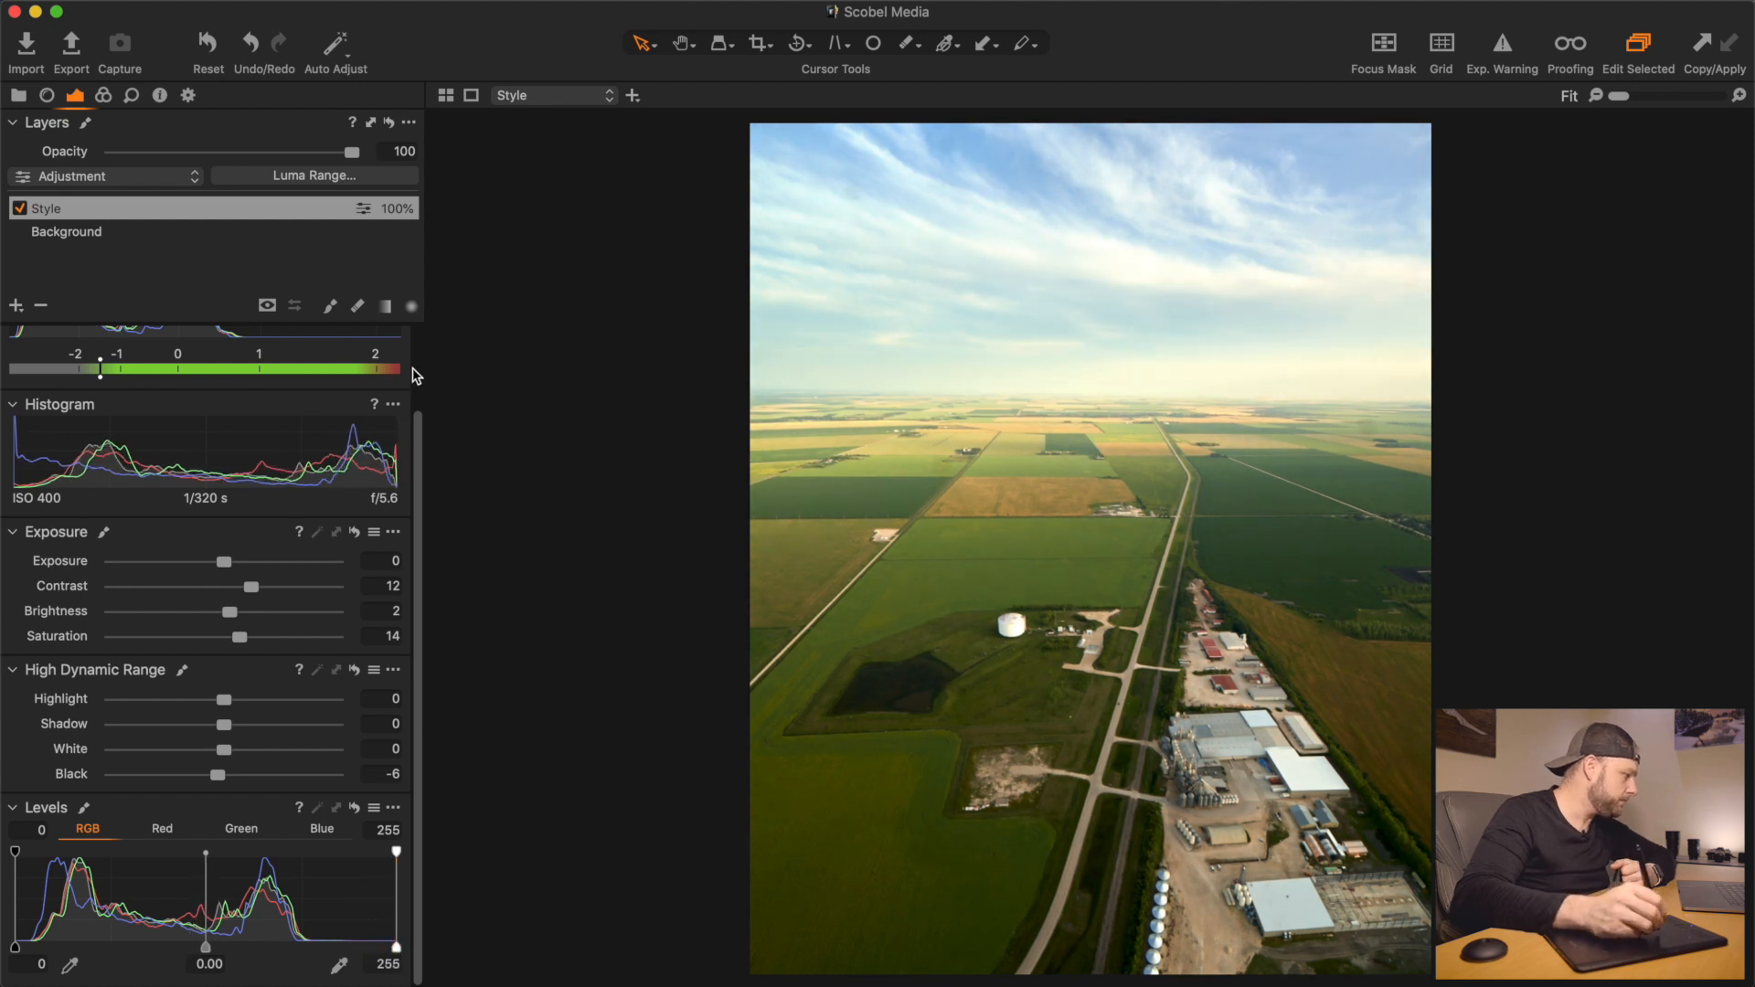
Add another adjustment layer above Style and rename it Sky
drag(420, 457, 408, 380)
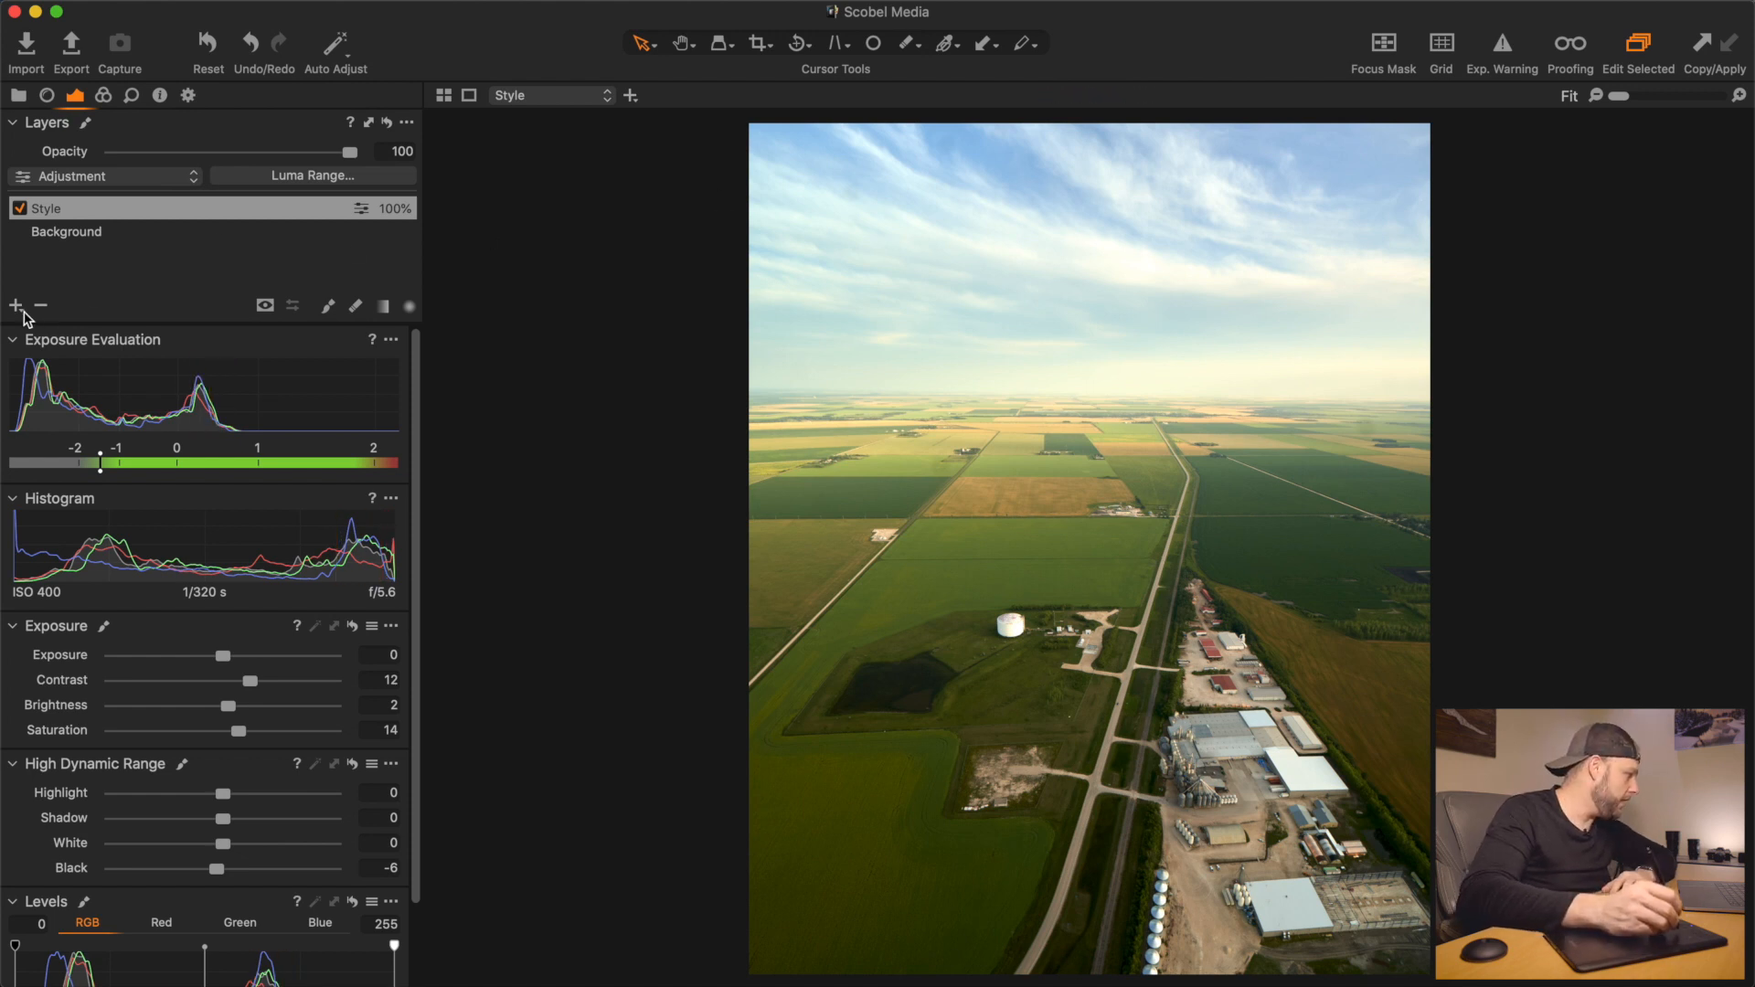
click(16, 306)
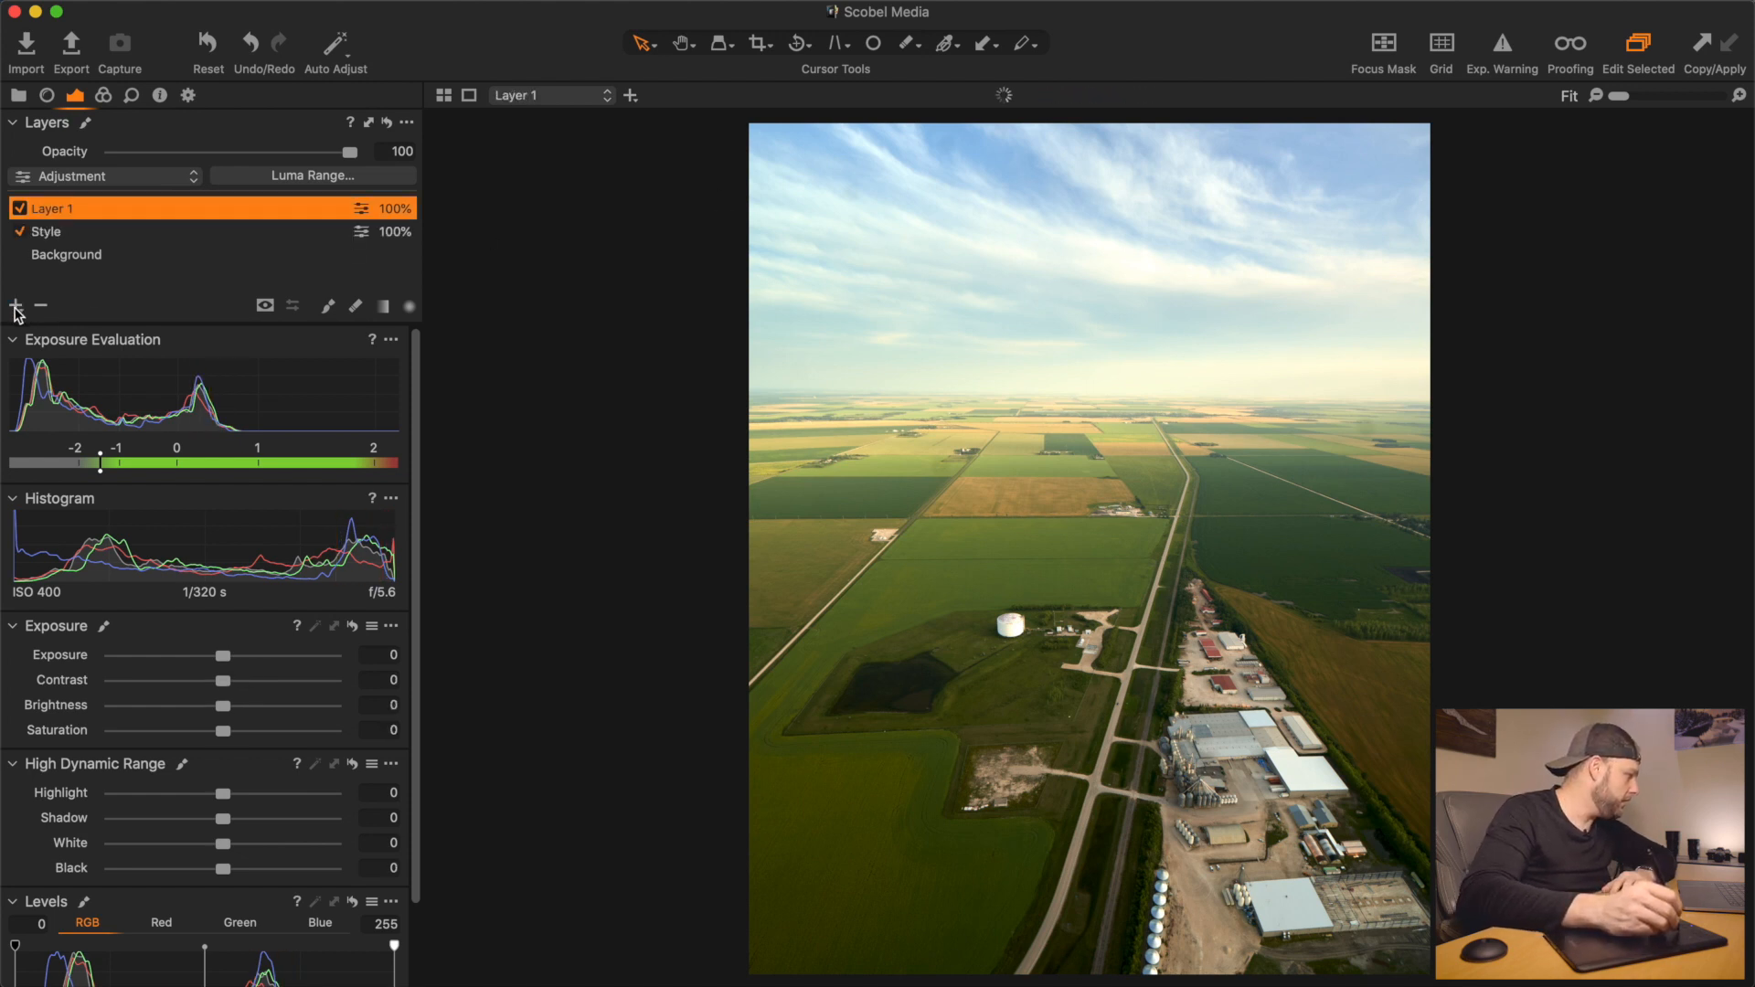
double_click(51, 207)
text(Sky)
key(Return)
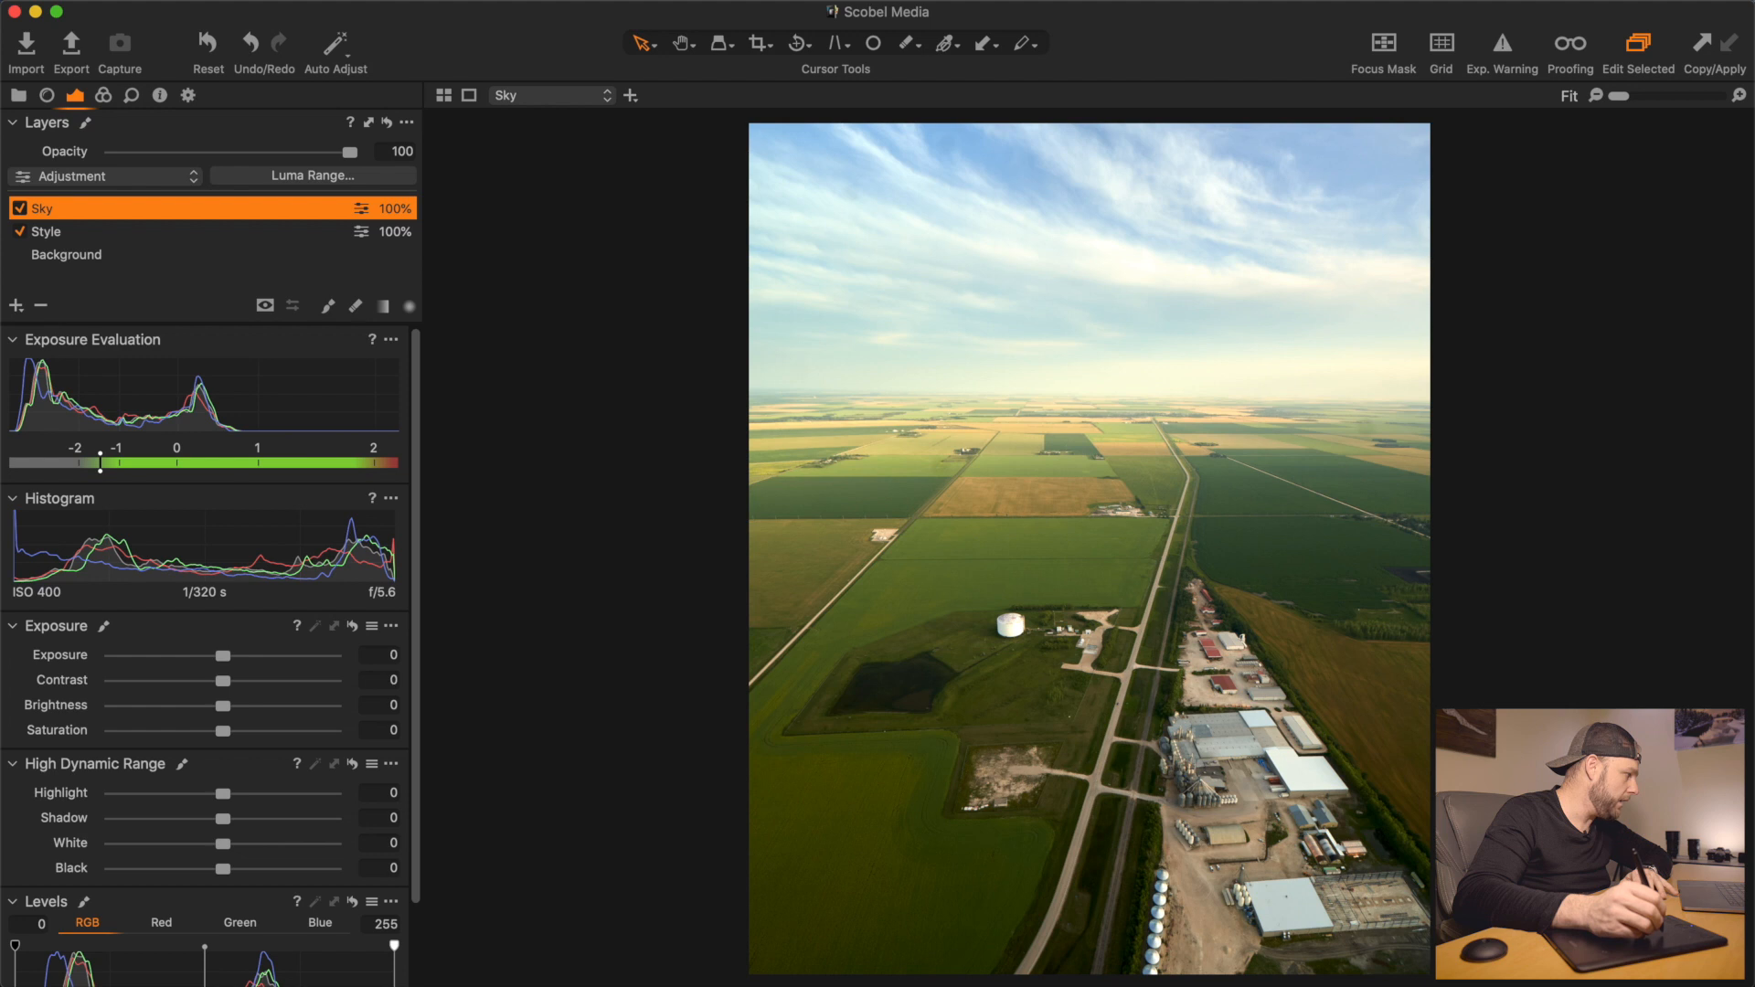
Draw a narrow linear gradient mask on the Sky layer covering the sky, and align its transition with the horizon
key(g)
drag(926, 366, 929, 413)
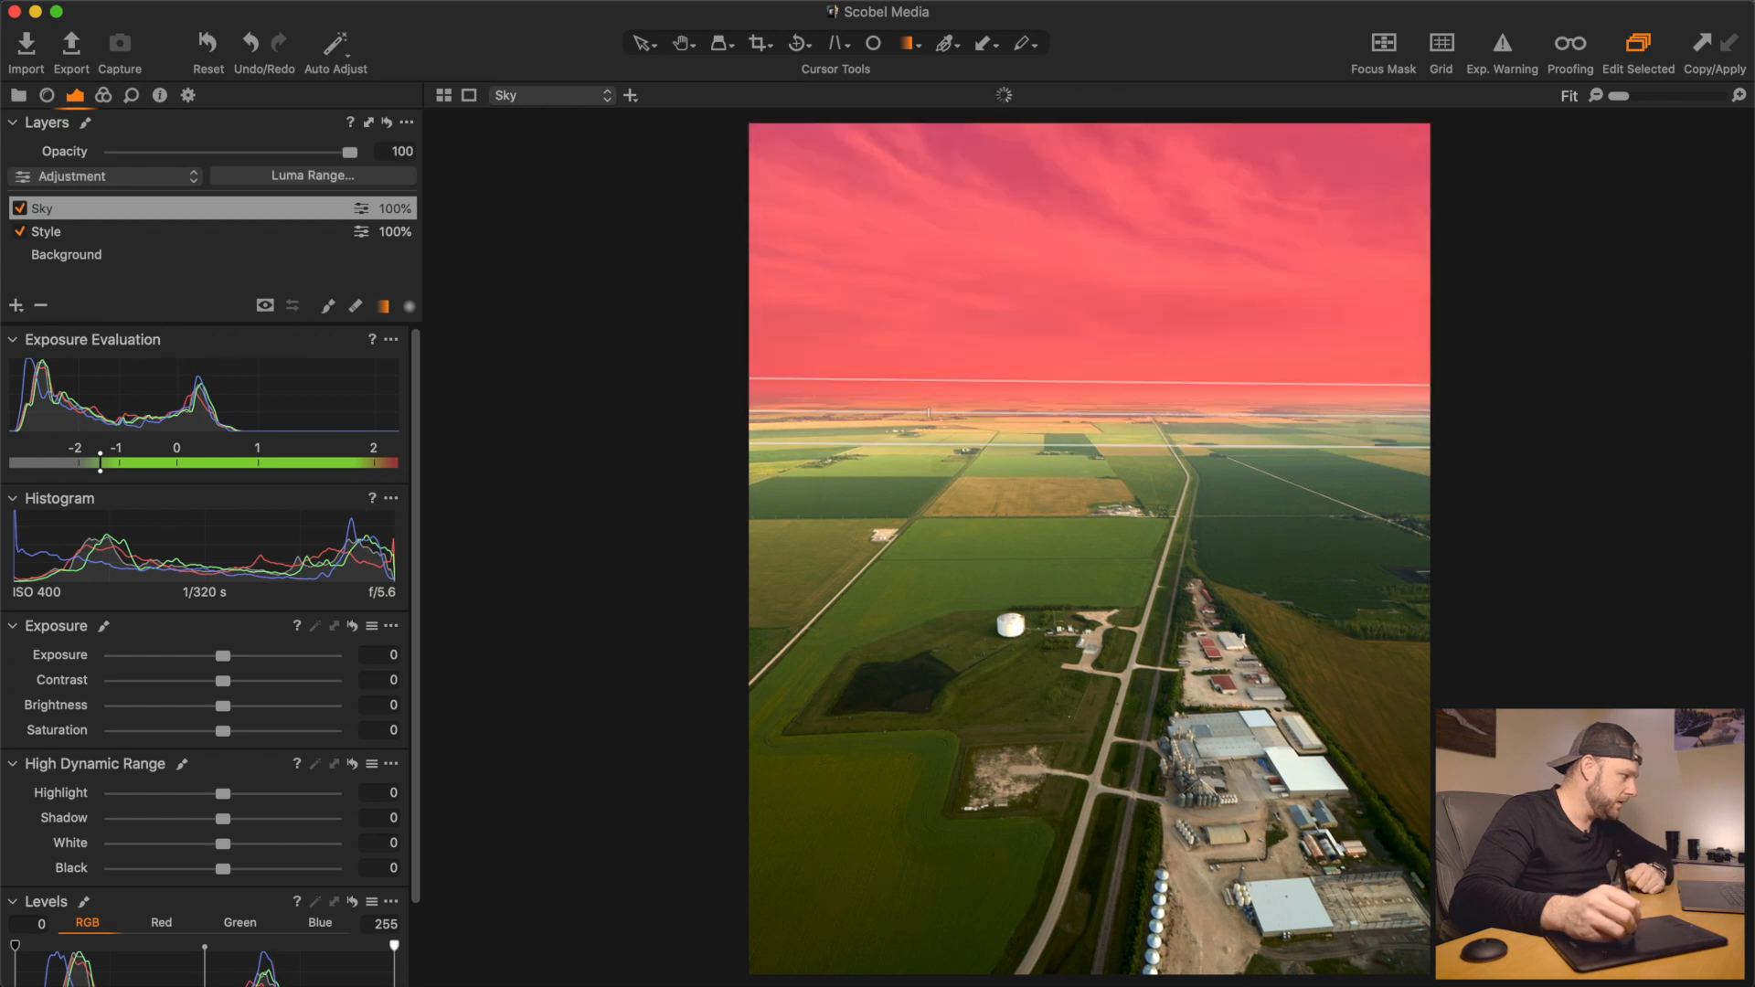
mouse_move(928, 411)
mouse_down()
mouse_move(931, 391)
mouse_move(929, 407)
mouse_up()
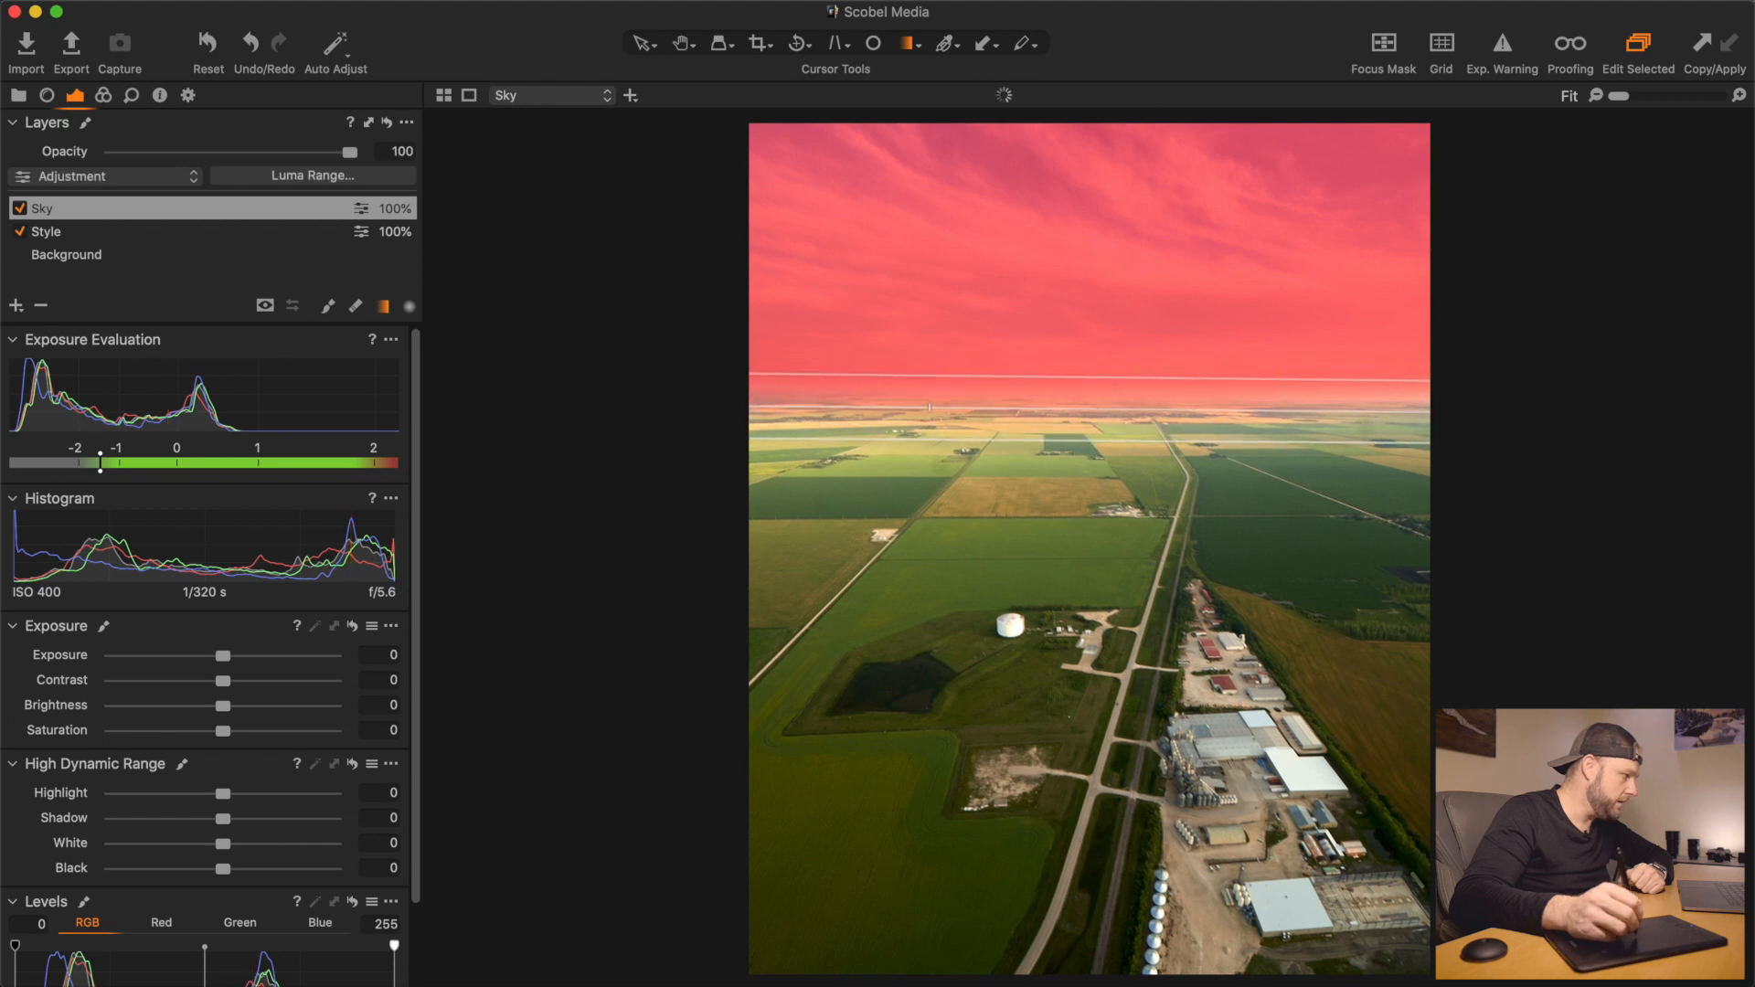
On the Sky layer, set Exposure to -0.59, Contrast to 15 and Highlight to -32
drag(929, 407, 929, 407)
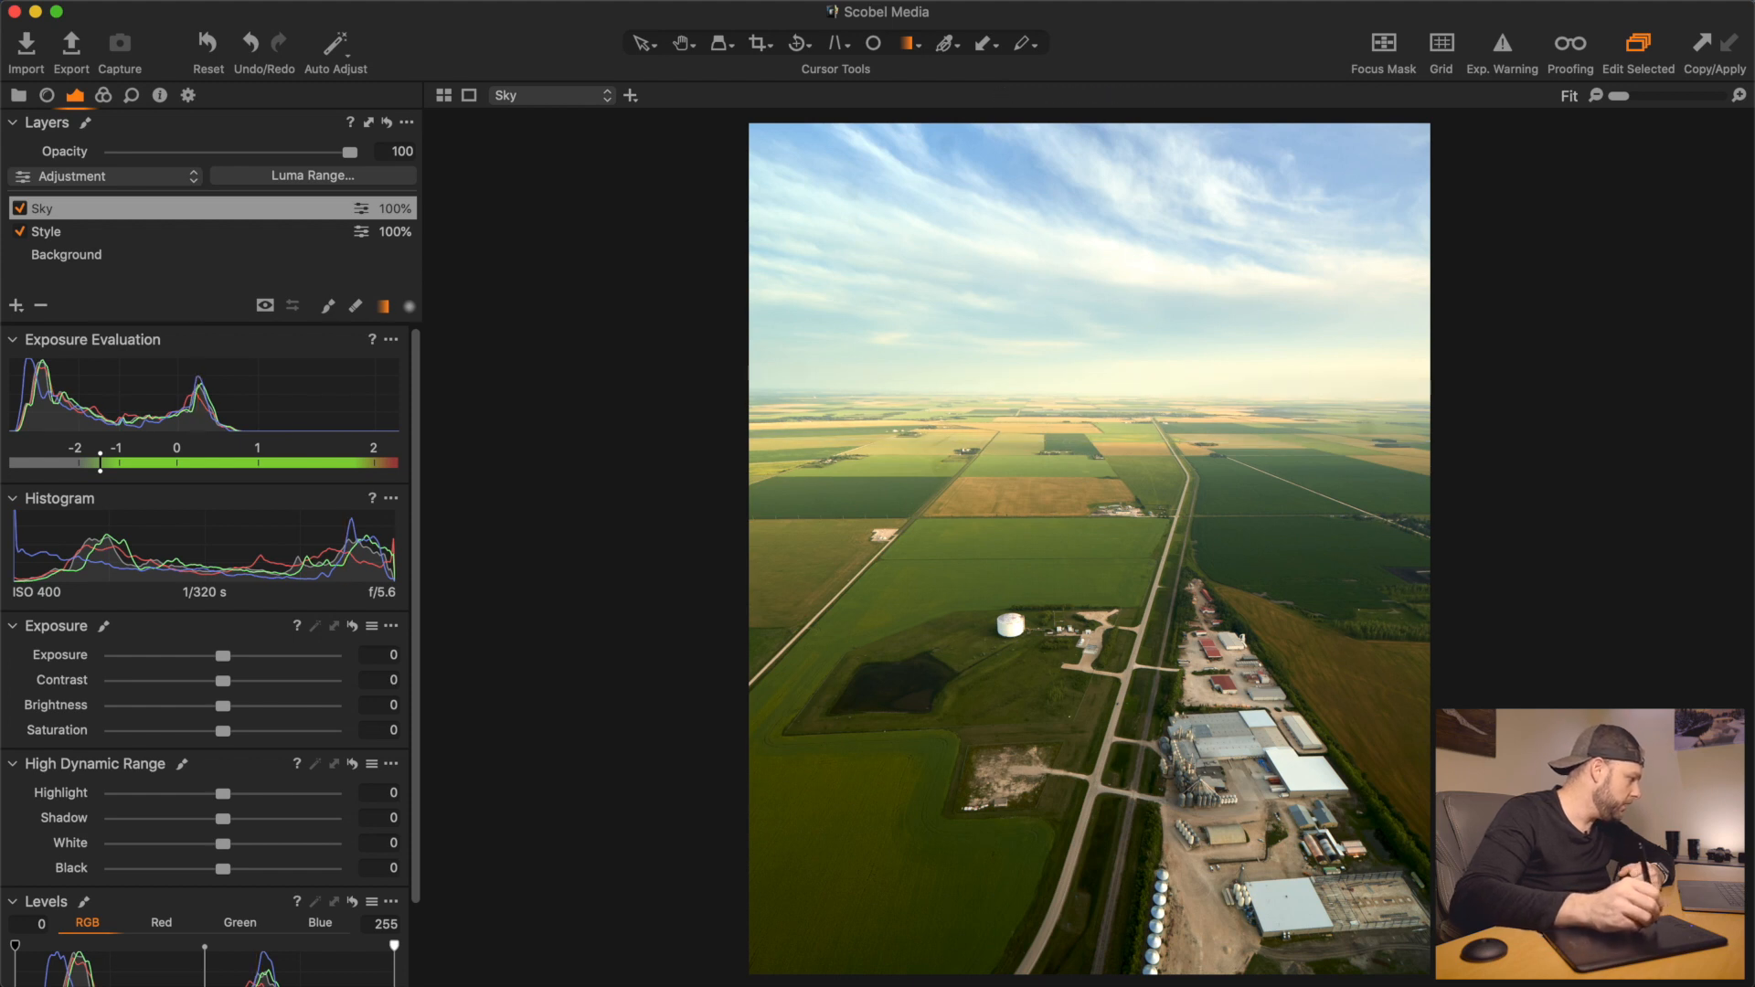
mouse_move(222, 681)
mouse_down()
mouse_move(335, 681)
mouse_move(223, 681)
mouse_move(204, 655)
mouse_up()
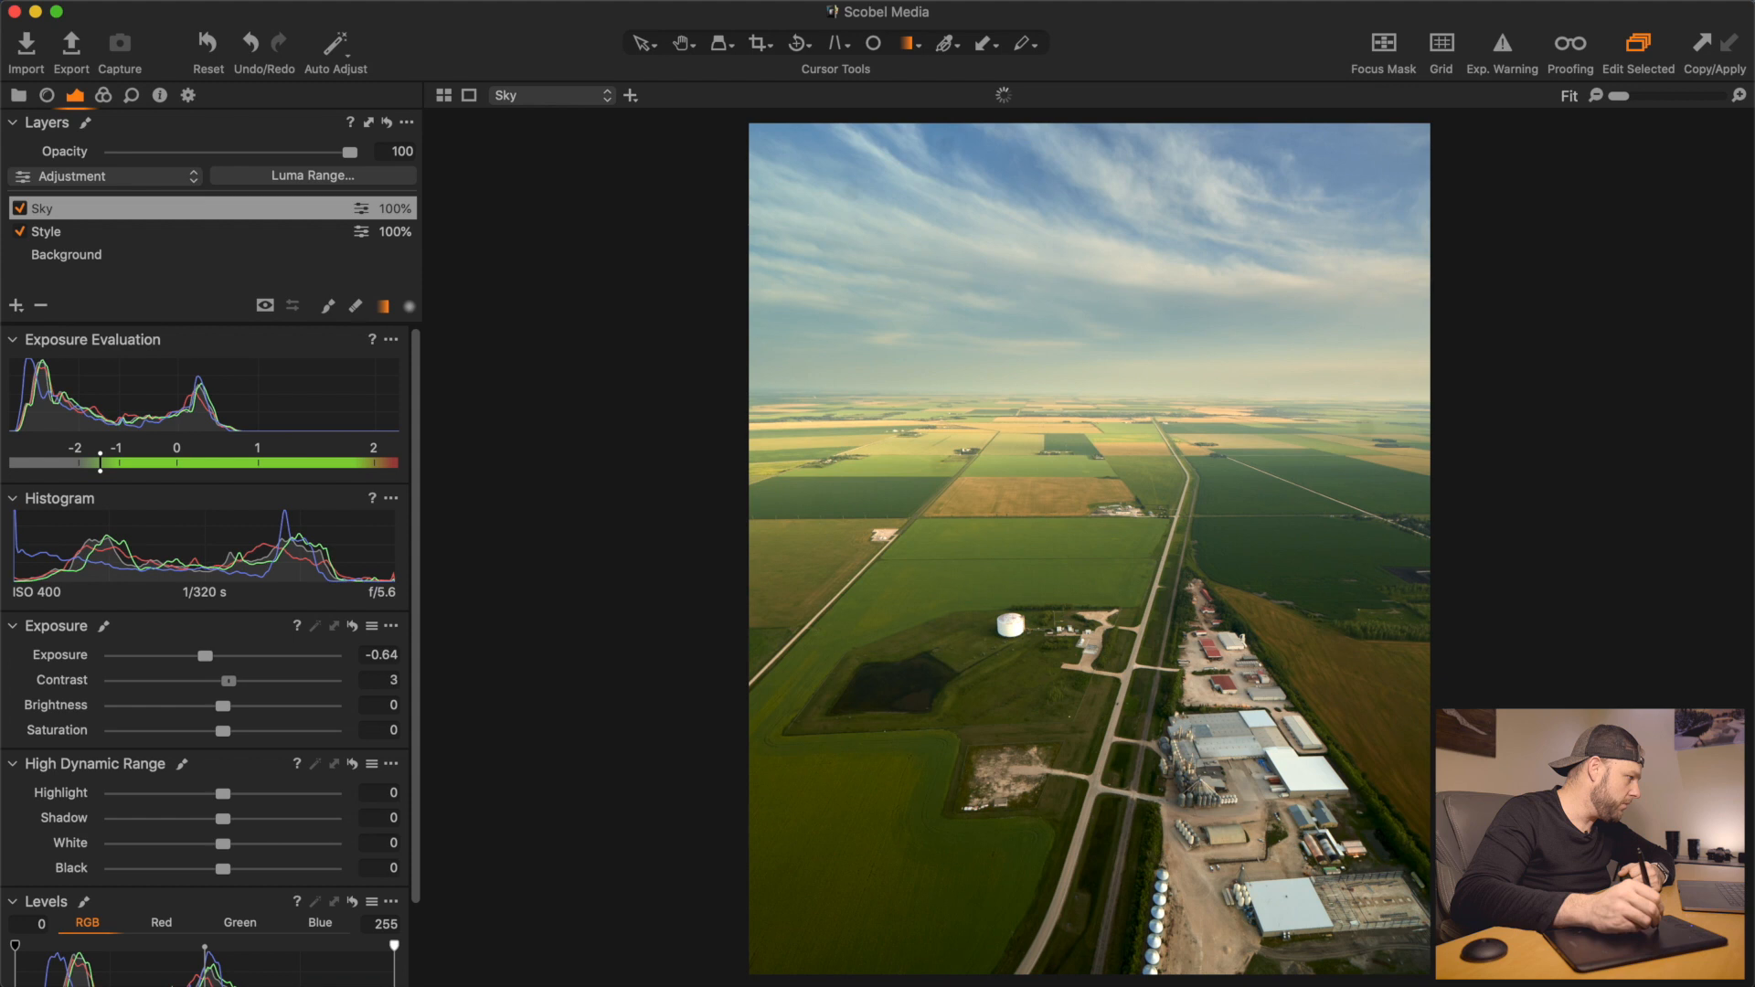
drag(229, 681, 234, 681)
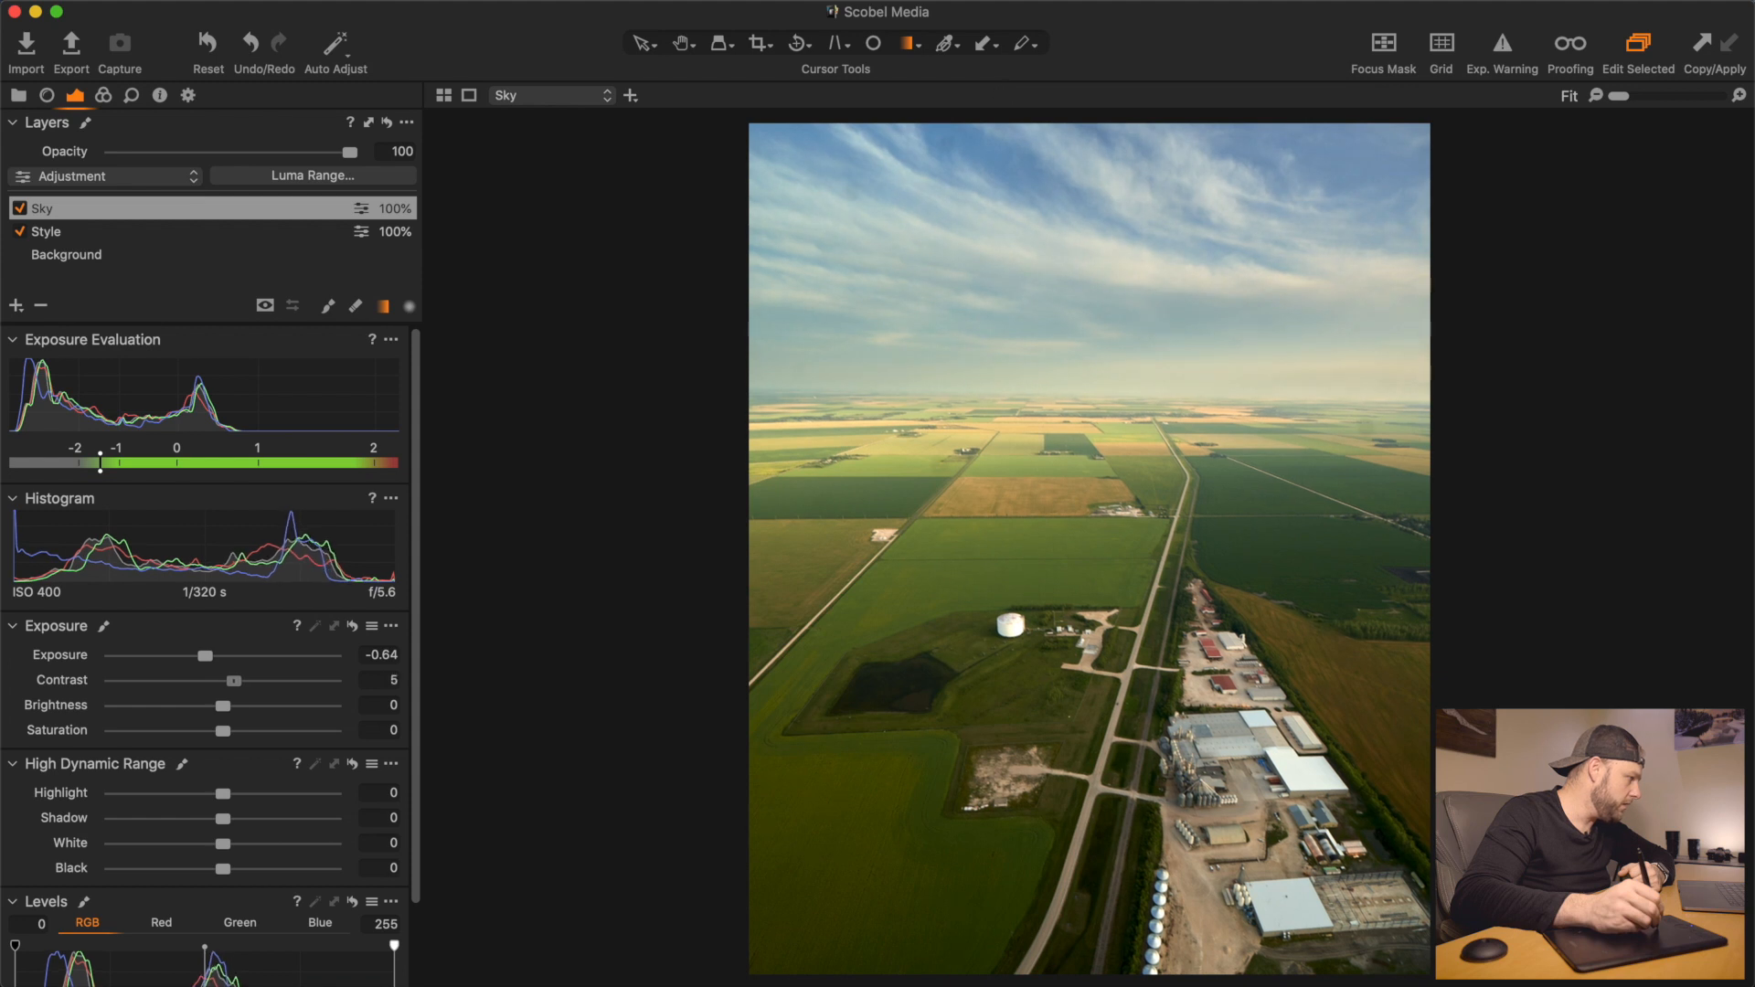
drag(223, 793, 186, 794)
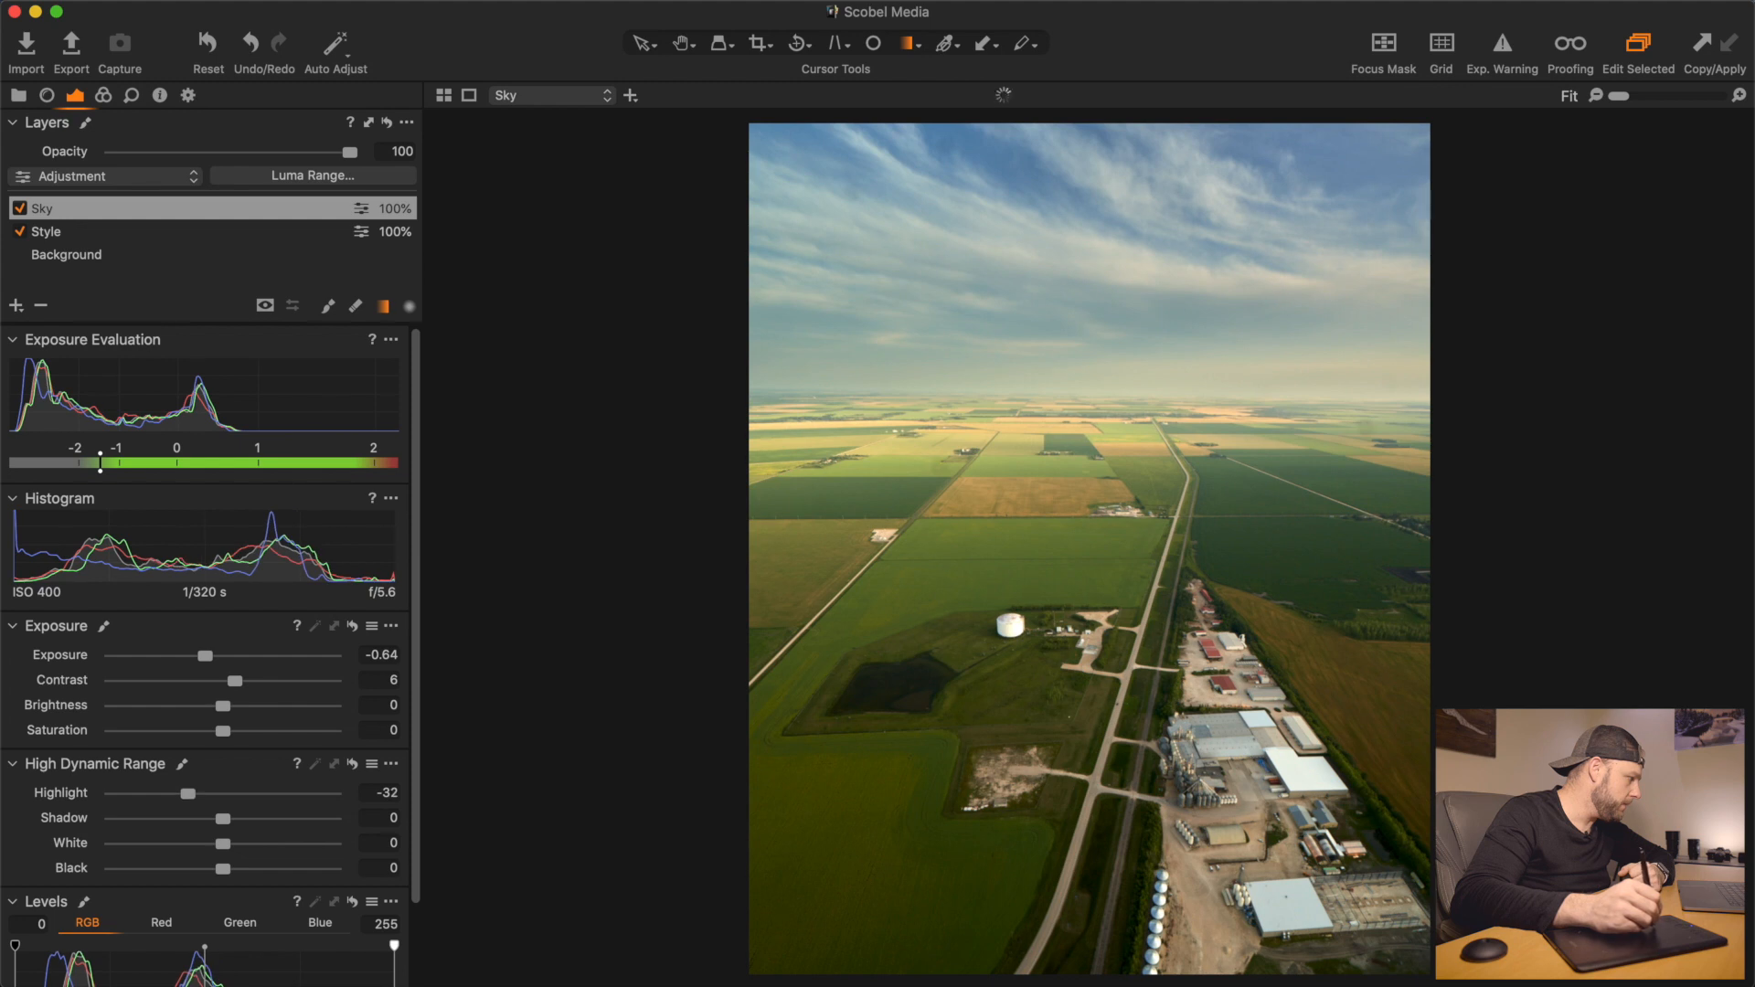
drag(204, 656, 252, 680)
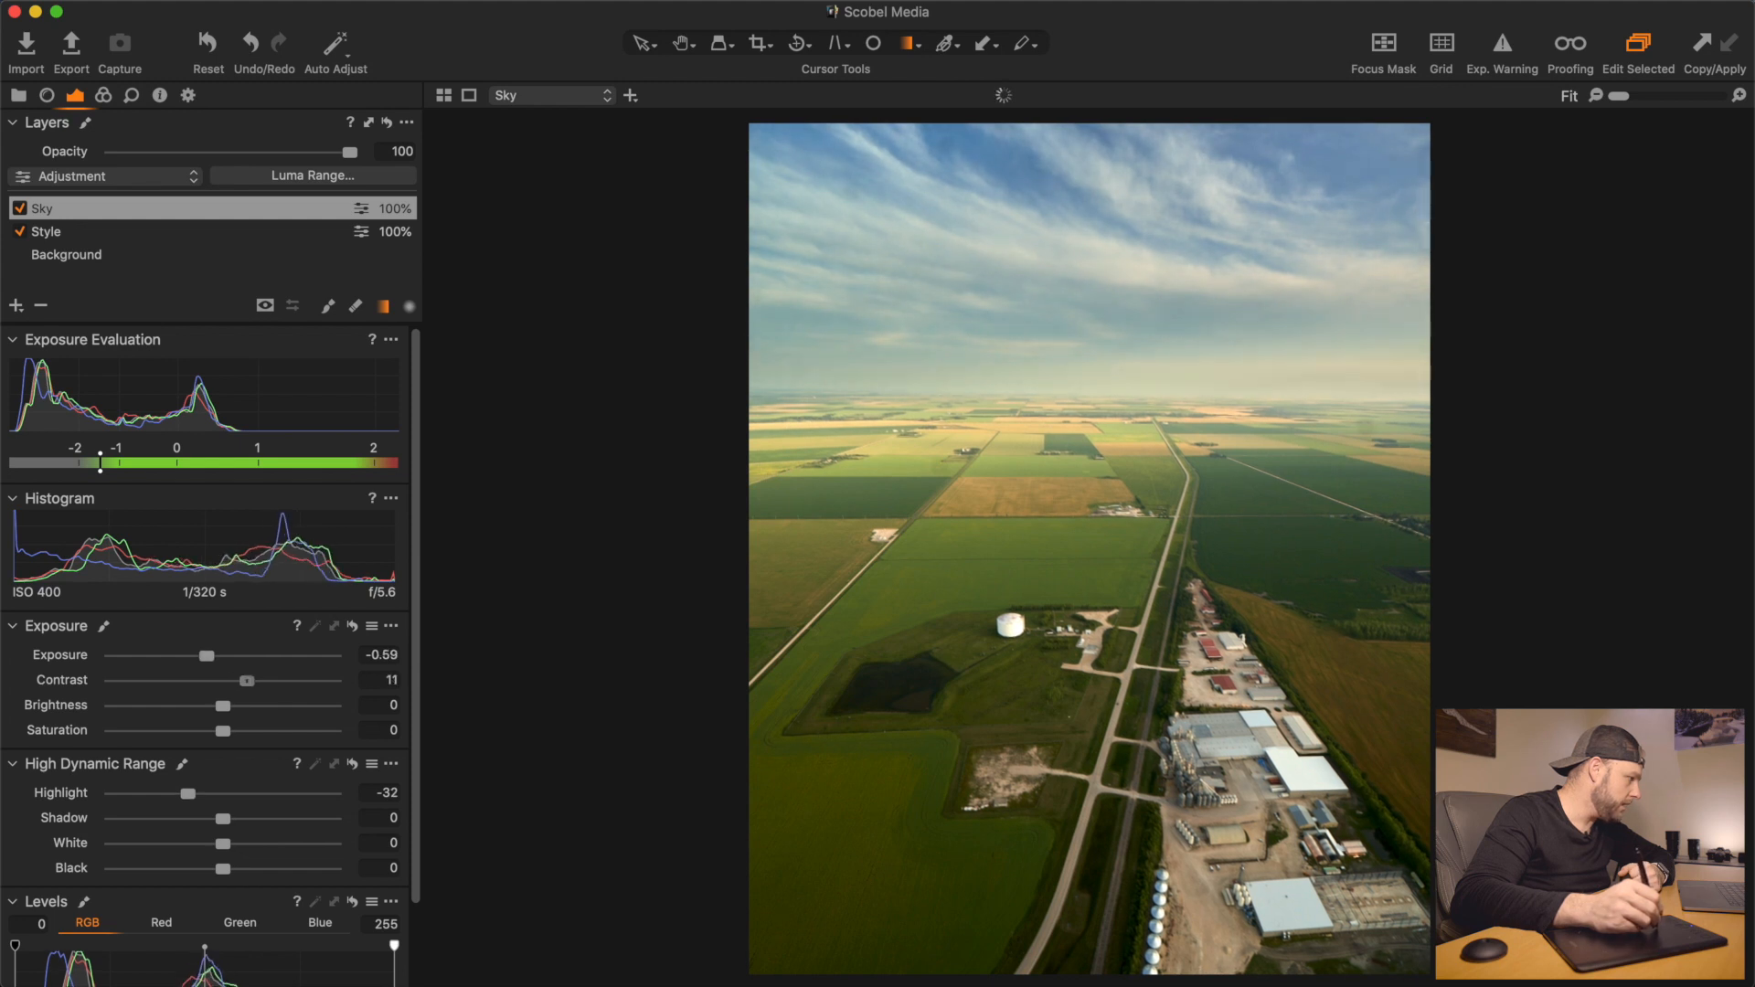
drag(253, 681, 256, 681)
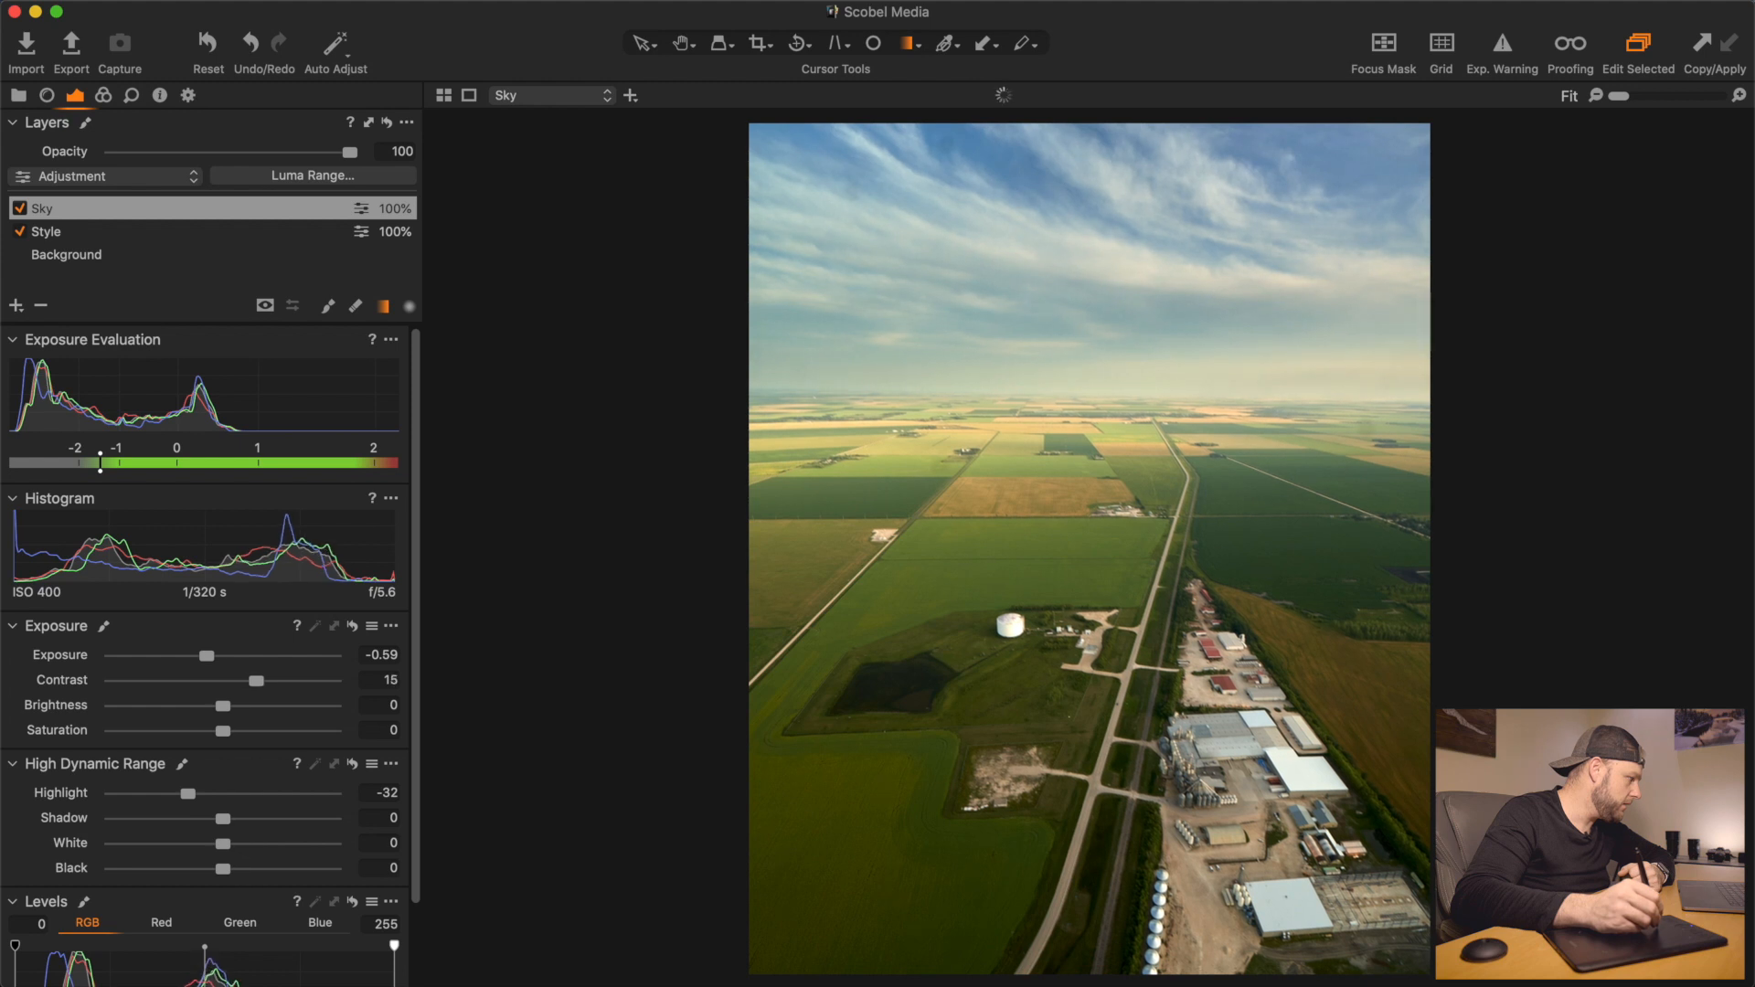
Refine the Sky layer to Exposure -0.48, Contrast 24, Brightness -2, Saturation 11, Highlight -55 and Black -15
drag(207, 656, 208, 655)
drag(222, 868, 205, 868)
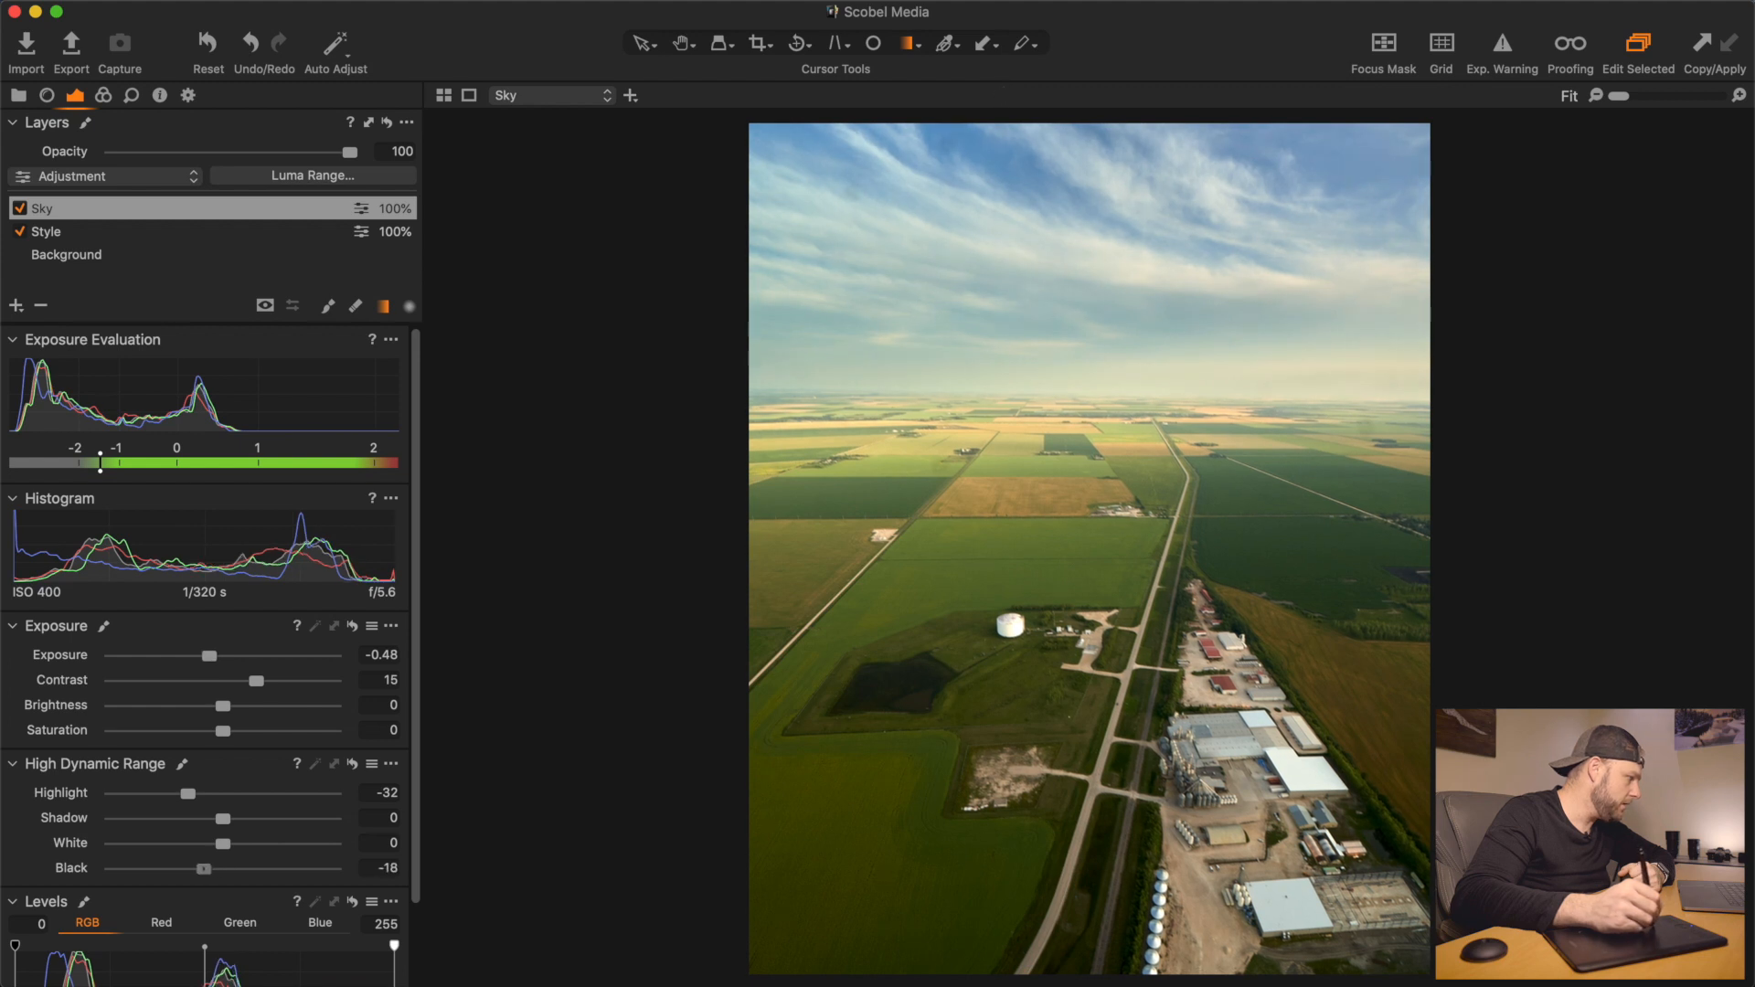
drag(188, 793, 163, 794)
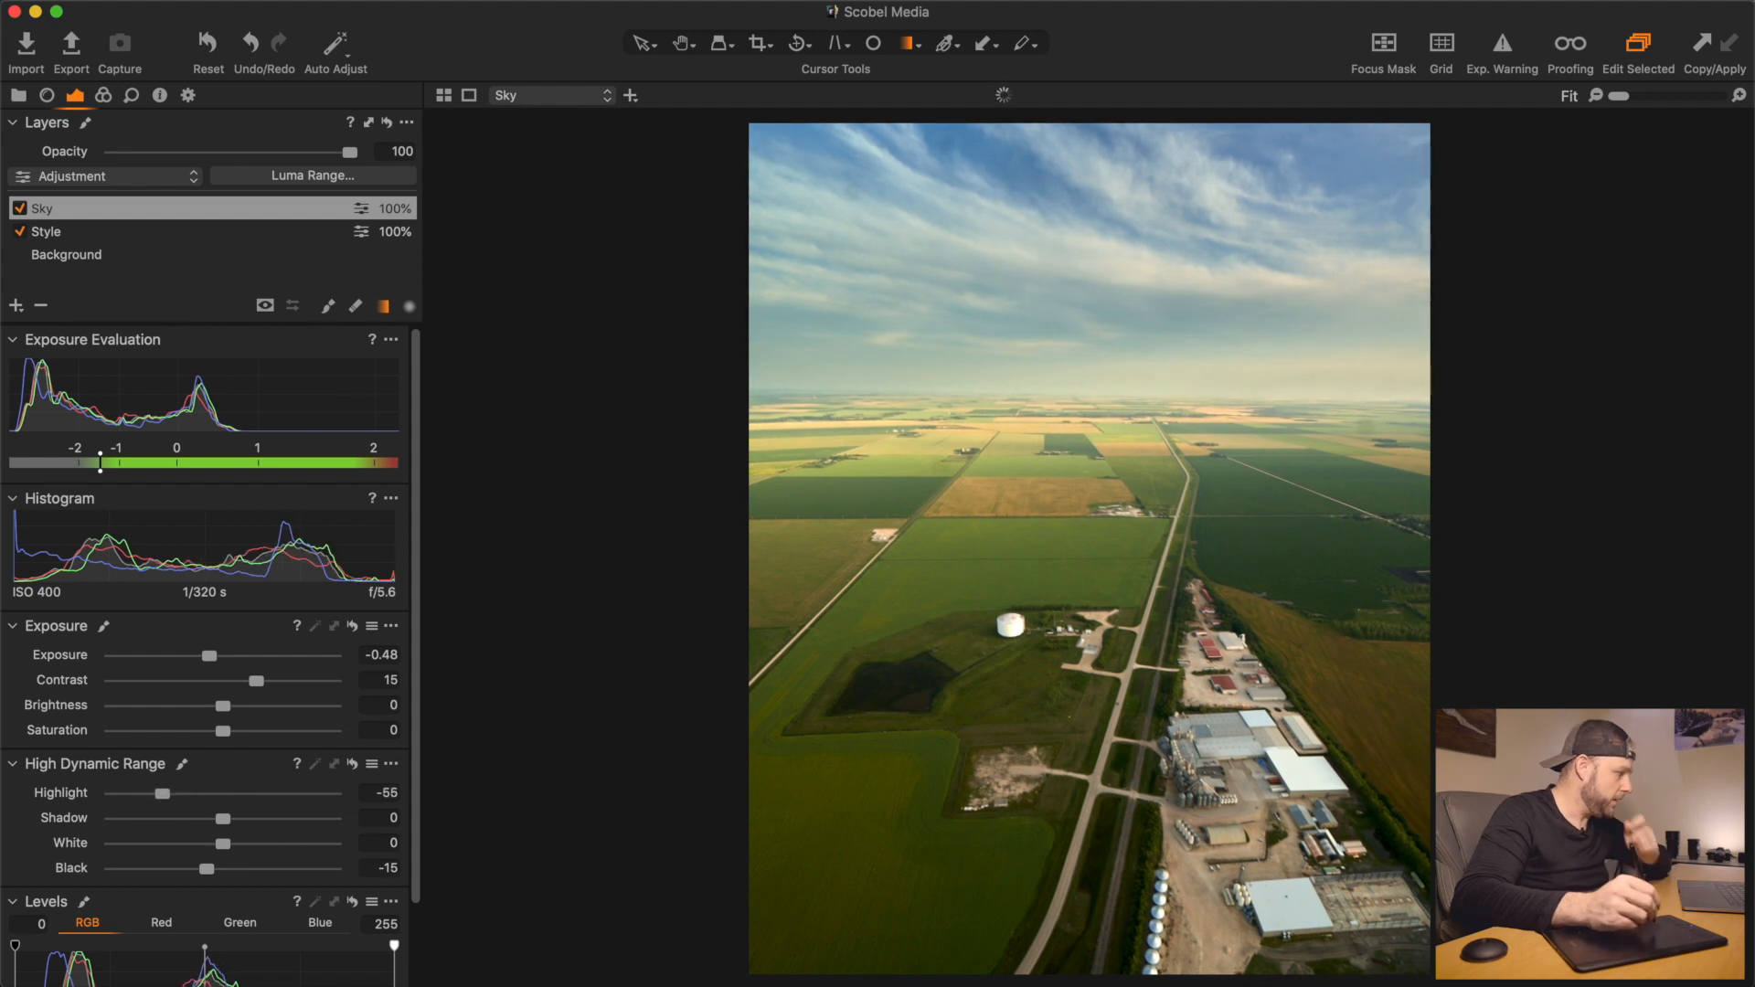
drag(210, 706, 236, 730)
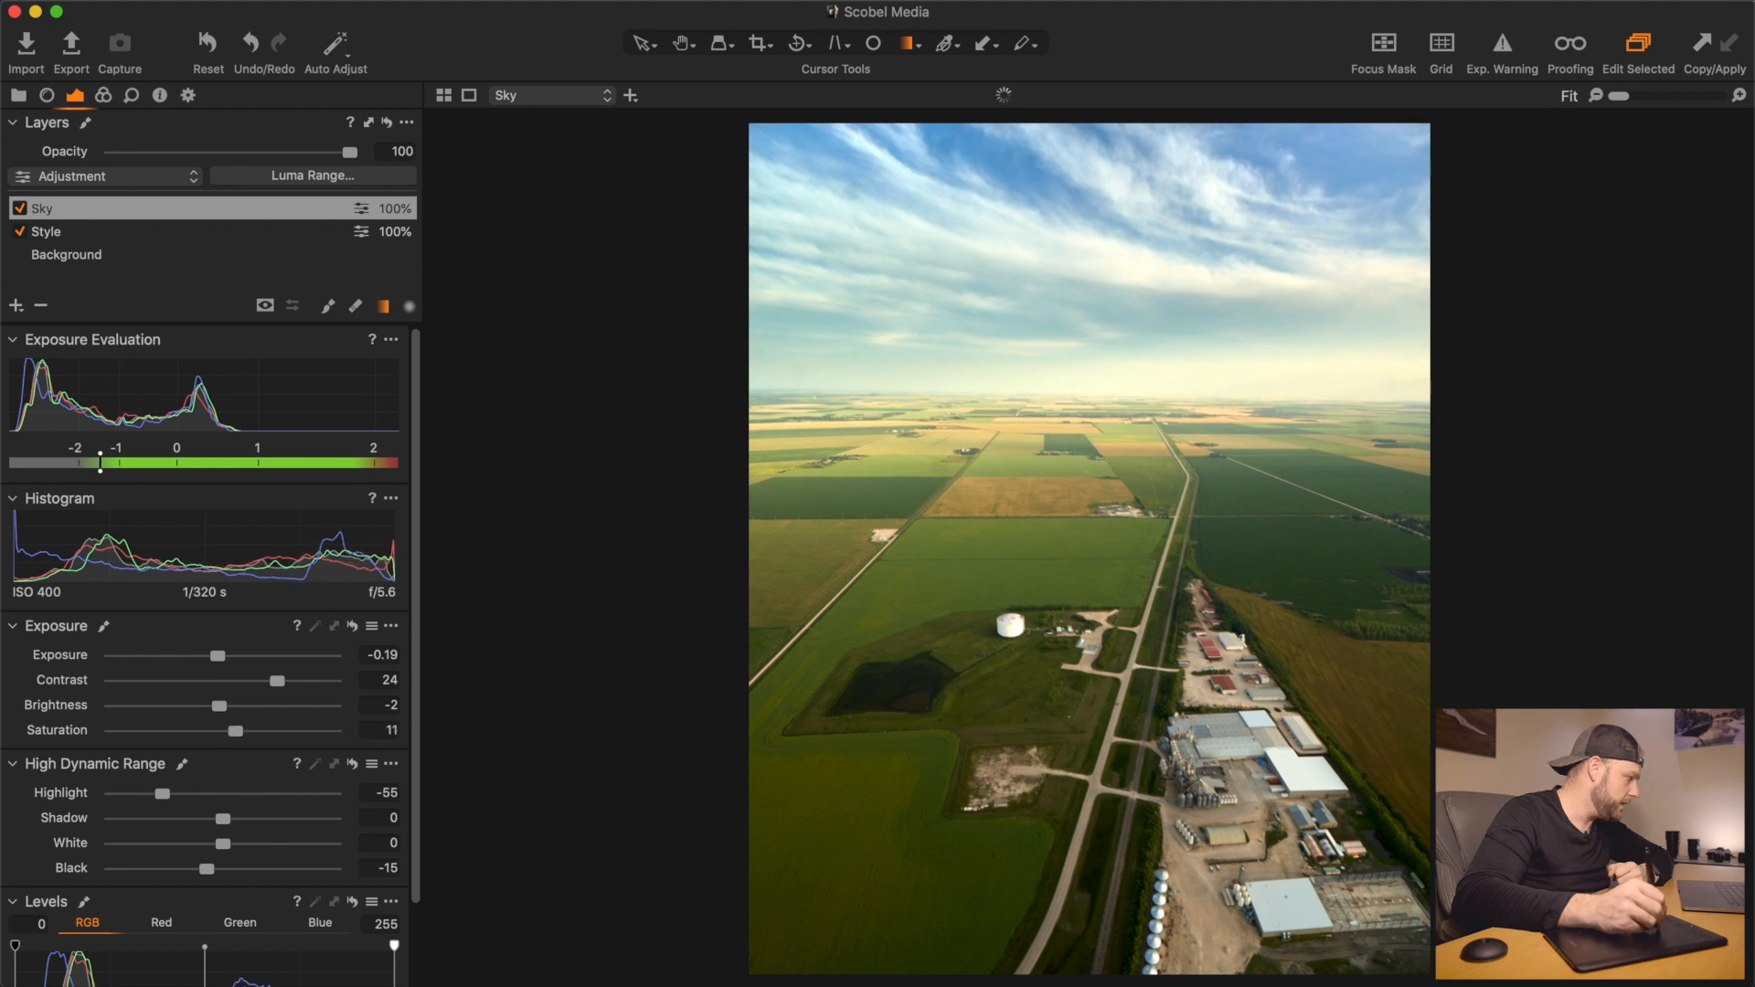
drag(217, 655, 210, 655)
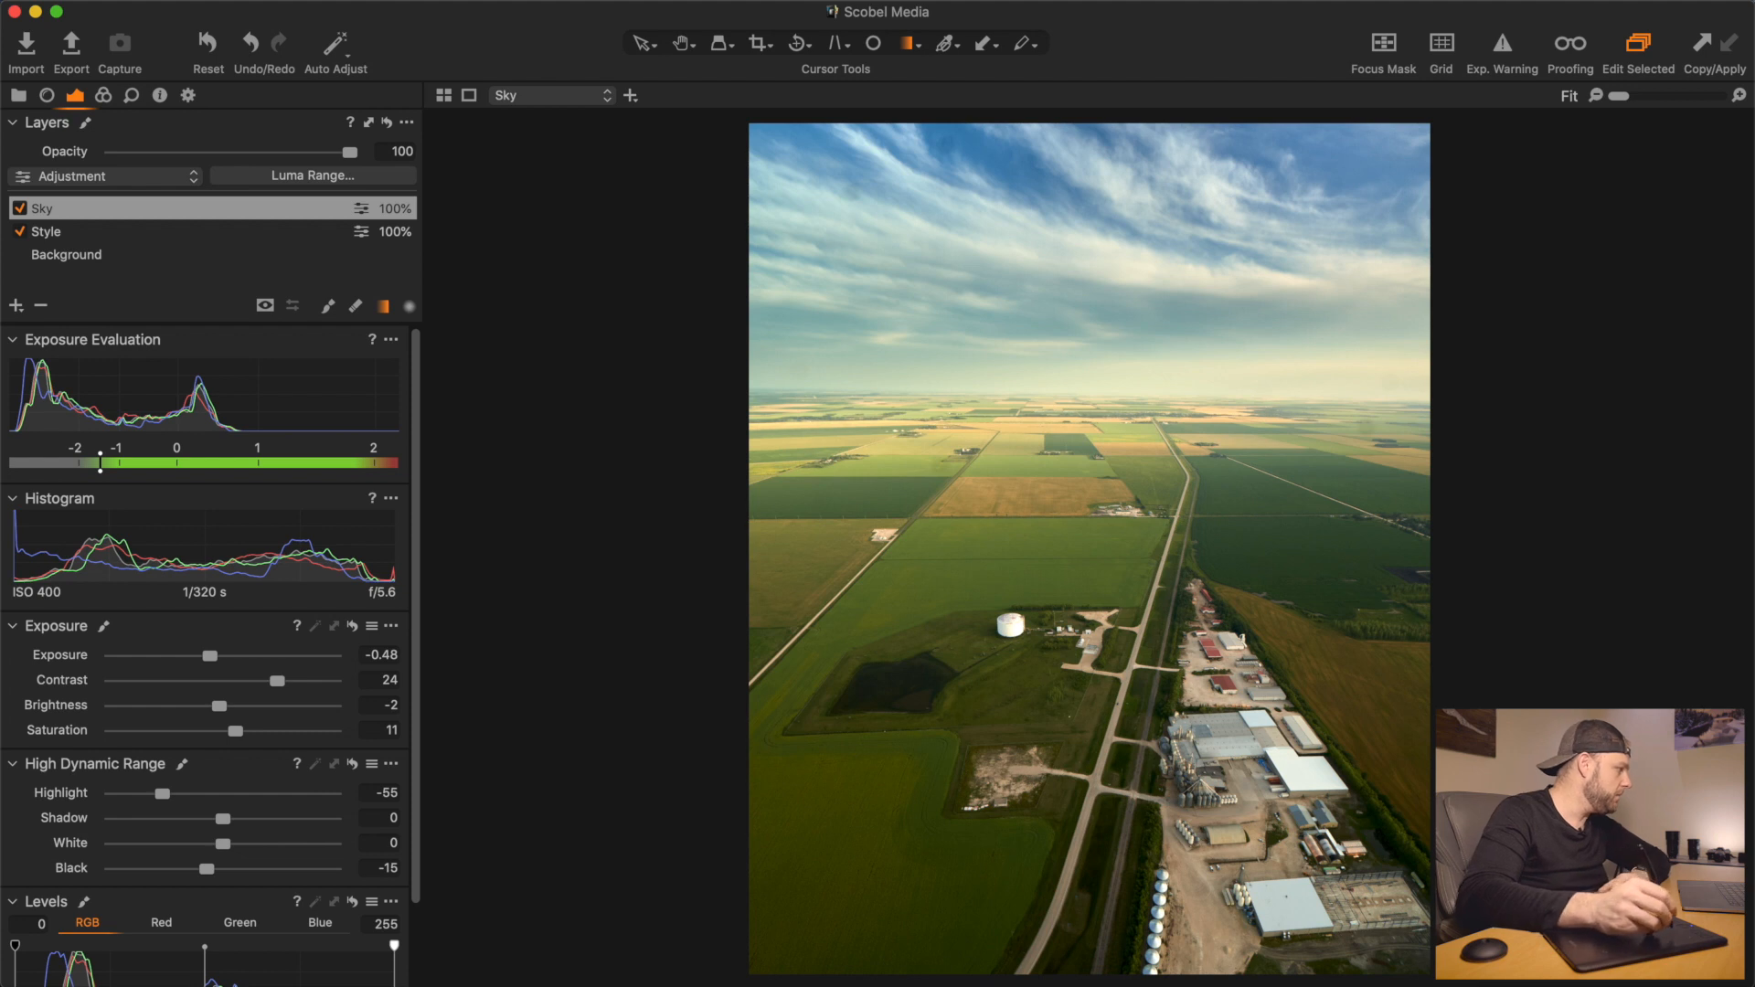
Sample the sky's blue and shift that color range on the Sky layer to Hue -15.4, Saturation 9.2 and Lightness -2.8
click(103, 95)
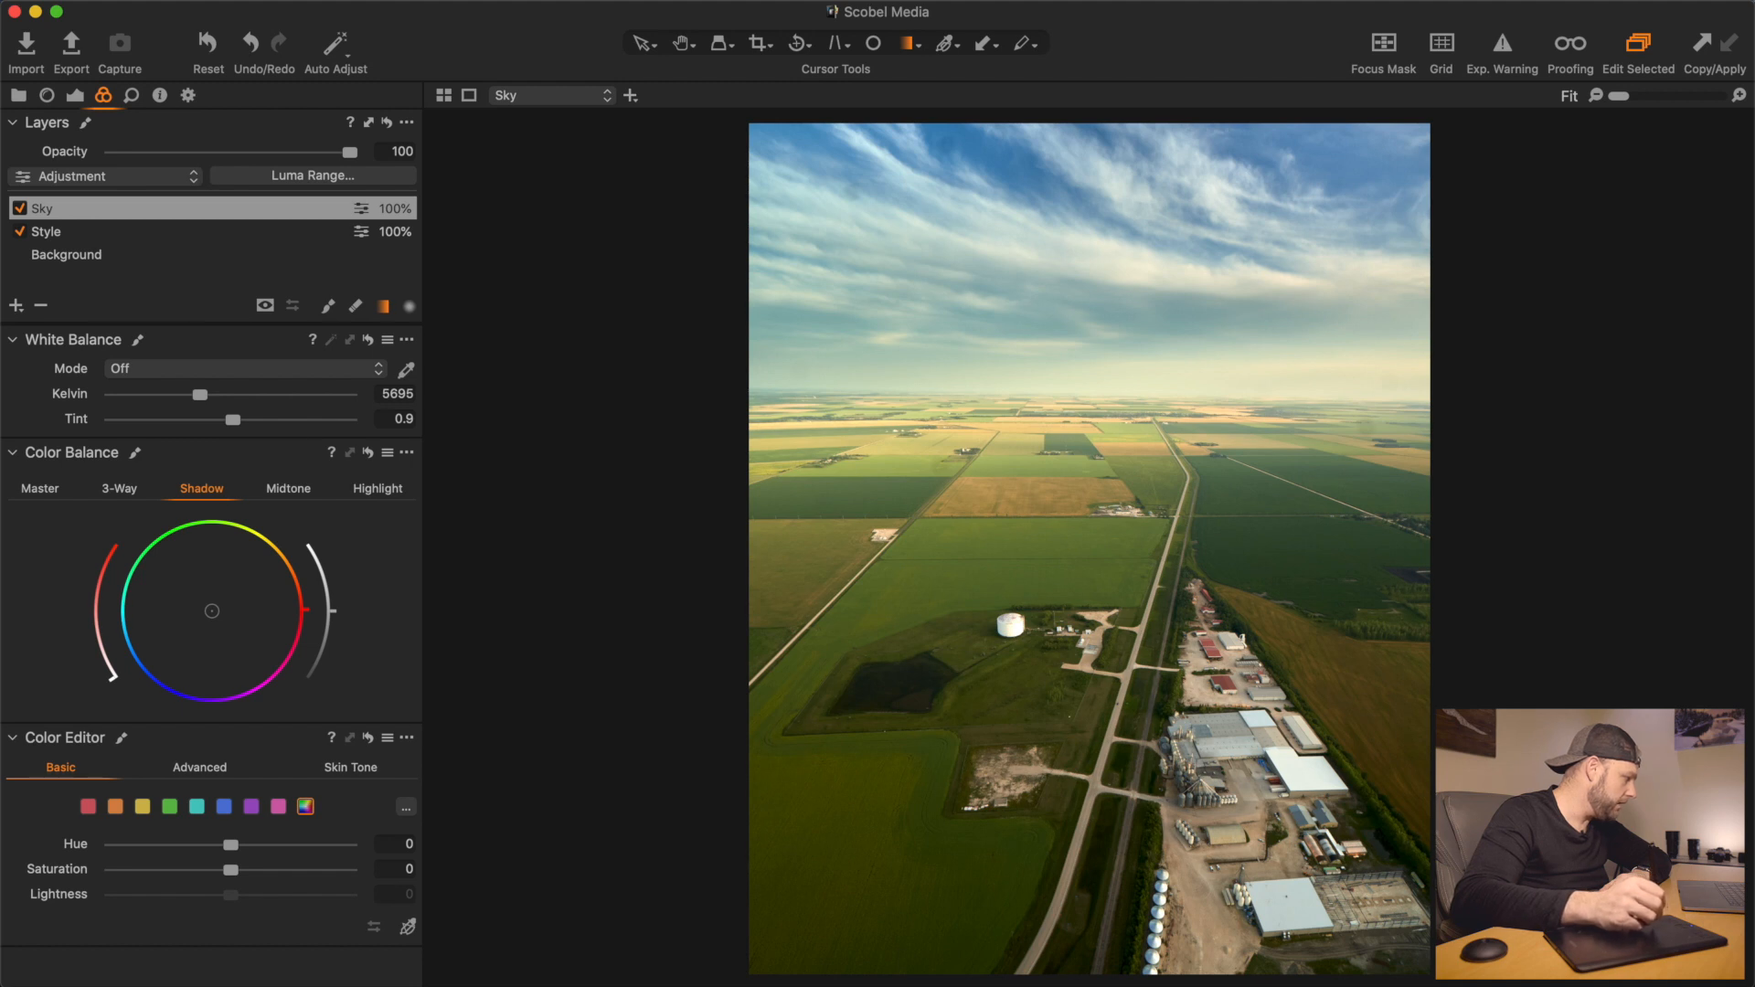
click(407, 926)
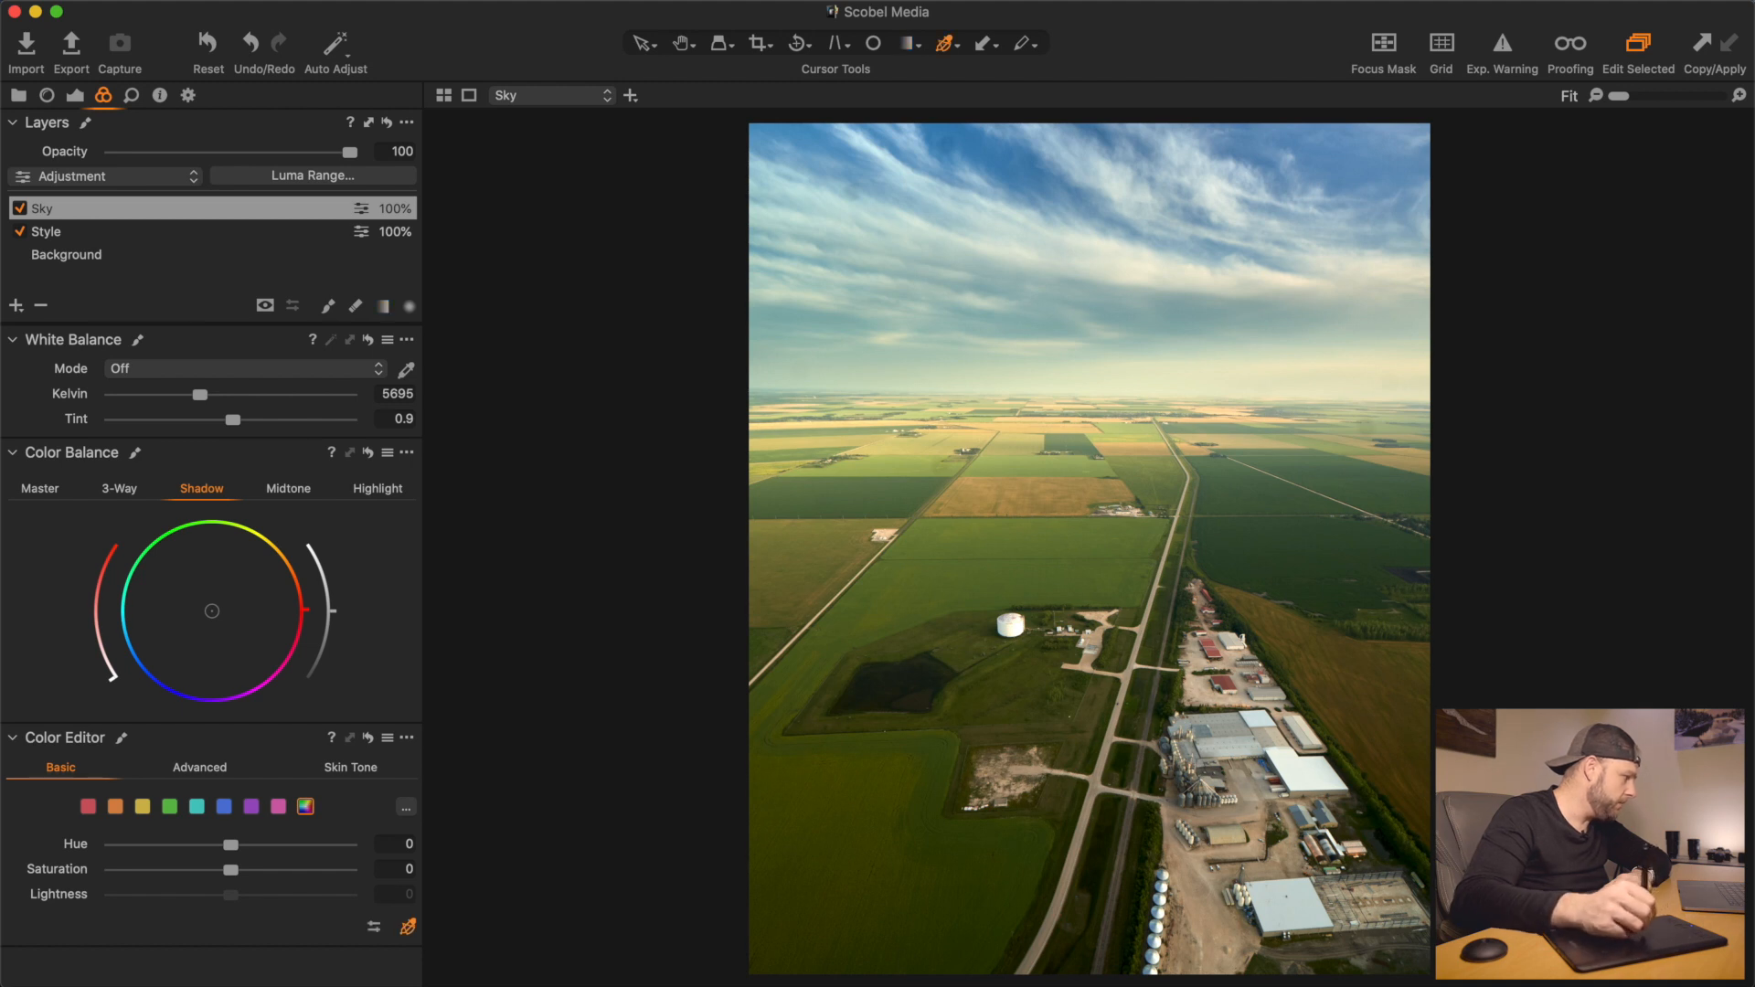
click(987, 182)
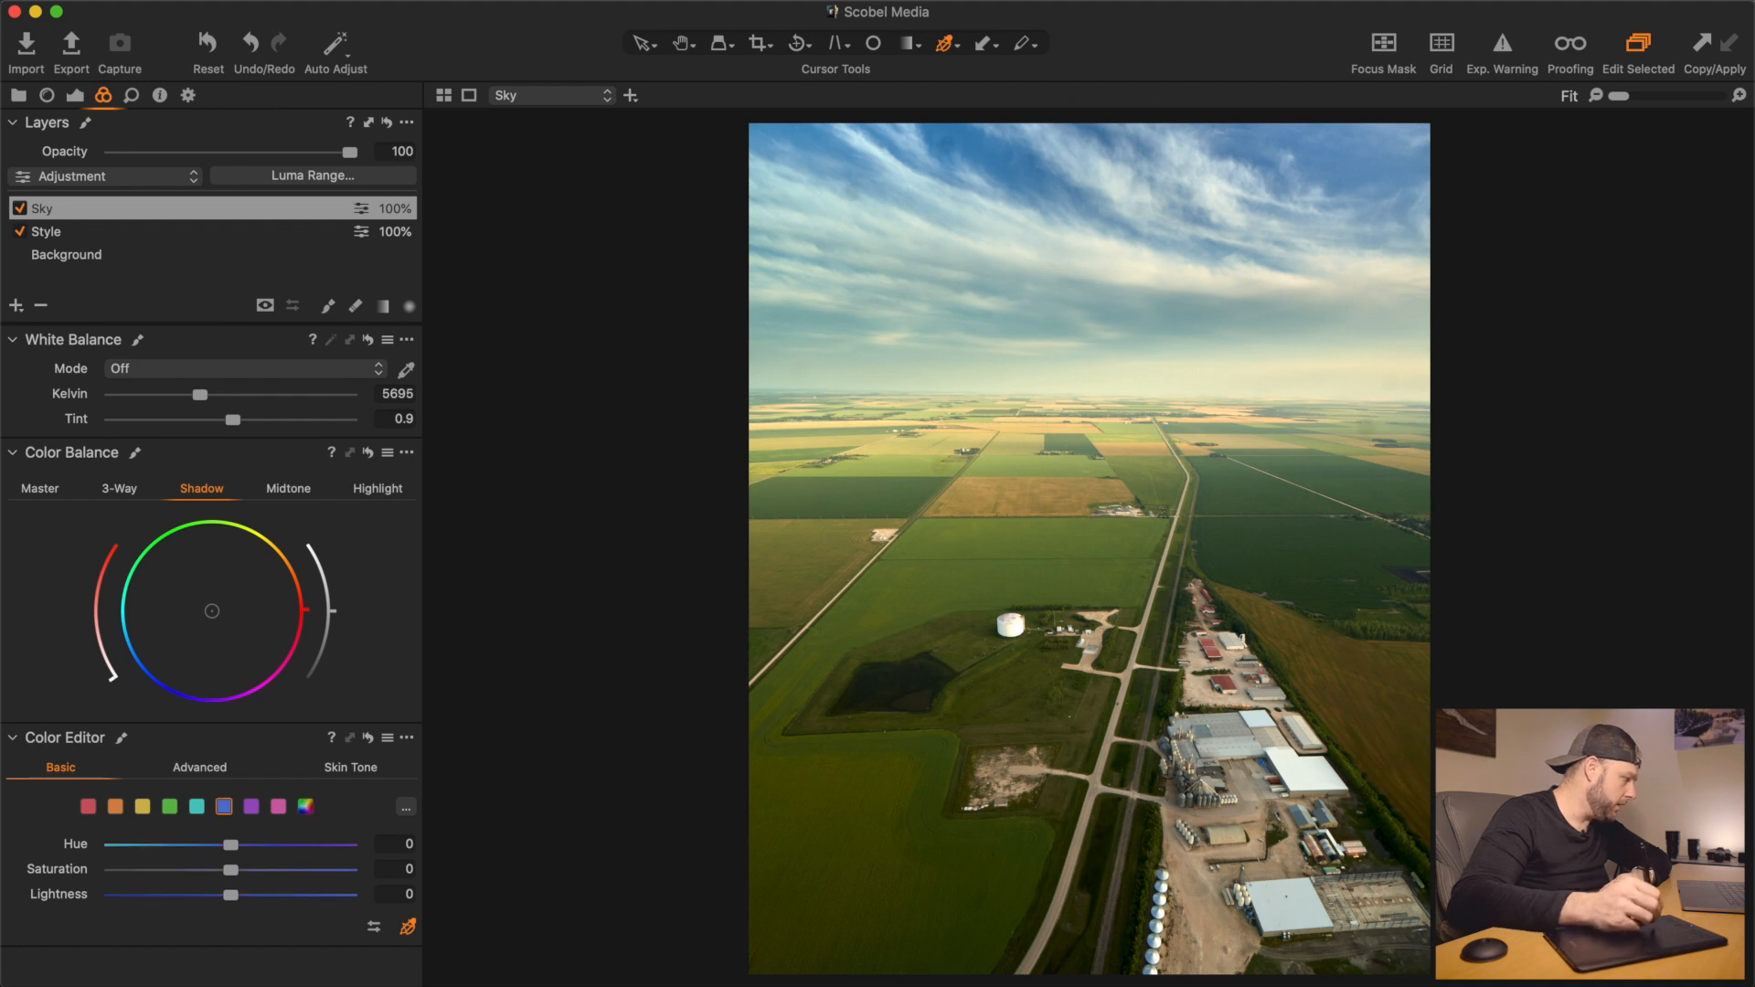
drag(230, 844, 159, 845)
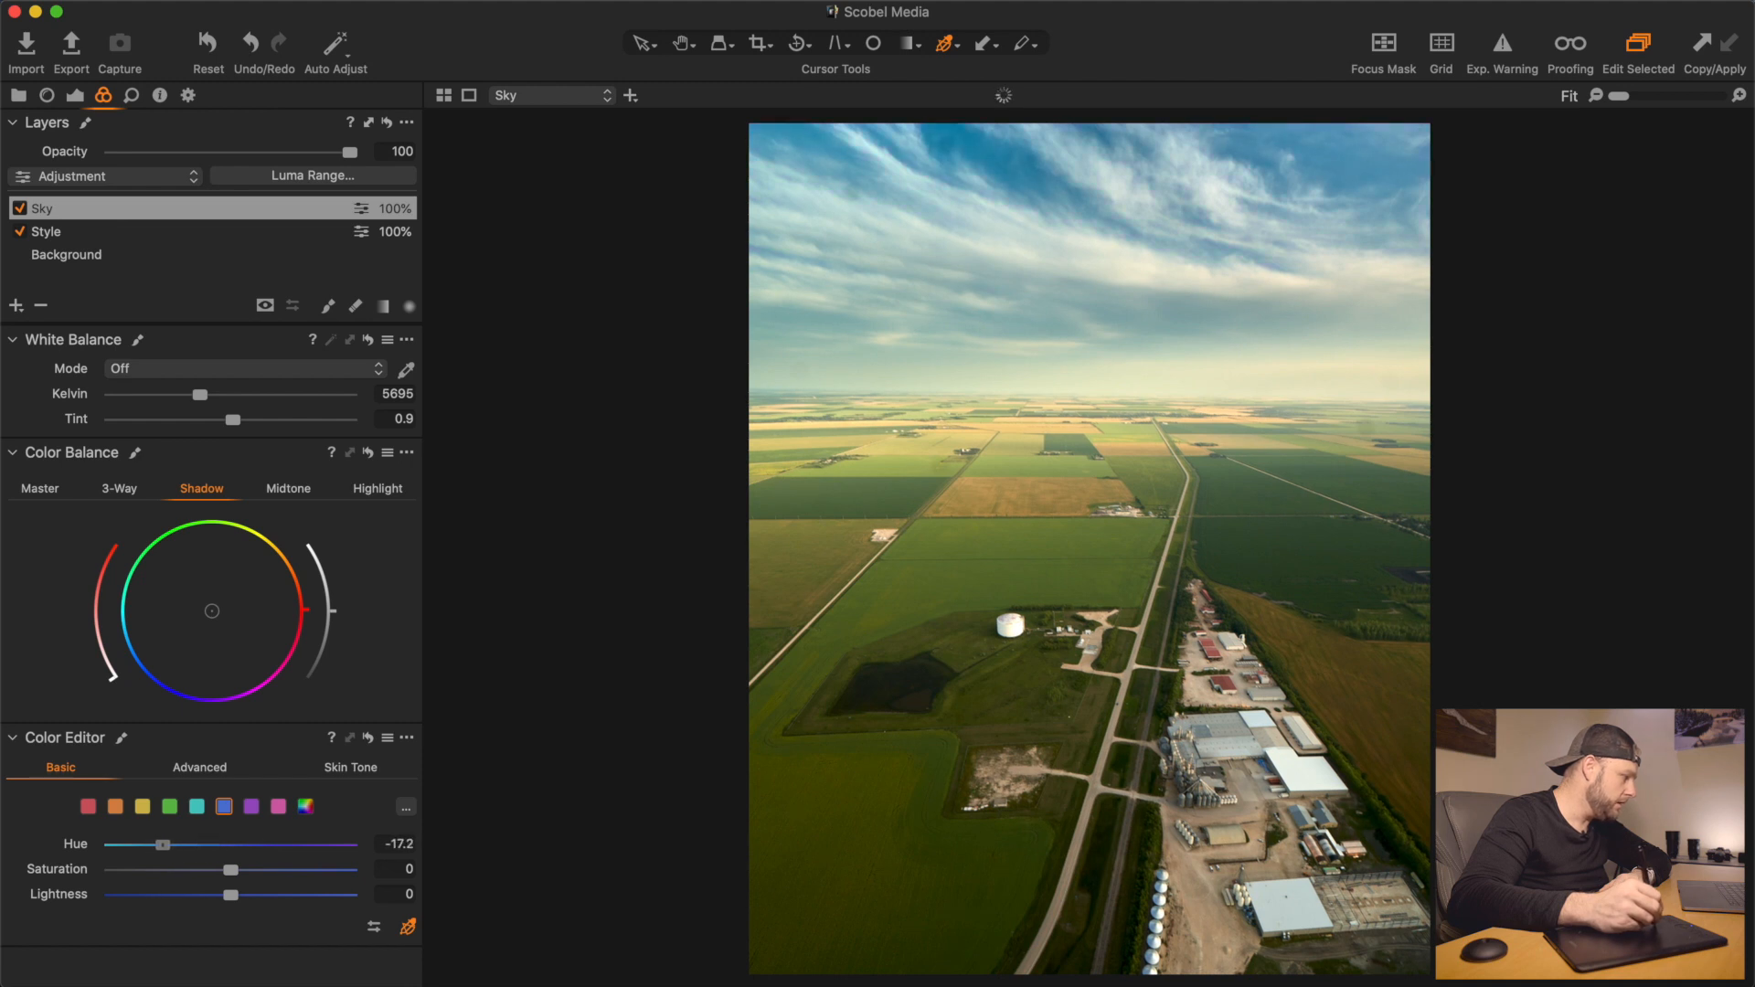
drag(166, 844, 169, 845)
mouse_move(230, 869)
mouse_down()
mouse_move(262, 869)
mouse_move(238, 869)
mouse_move(251, 895)
mouse_move(297, 894)
mouse_move(193, 895)
mouse_move(224, 894)
mouse_up()
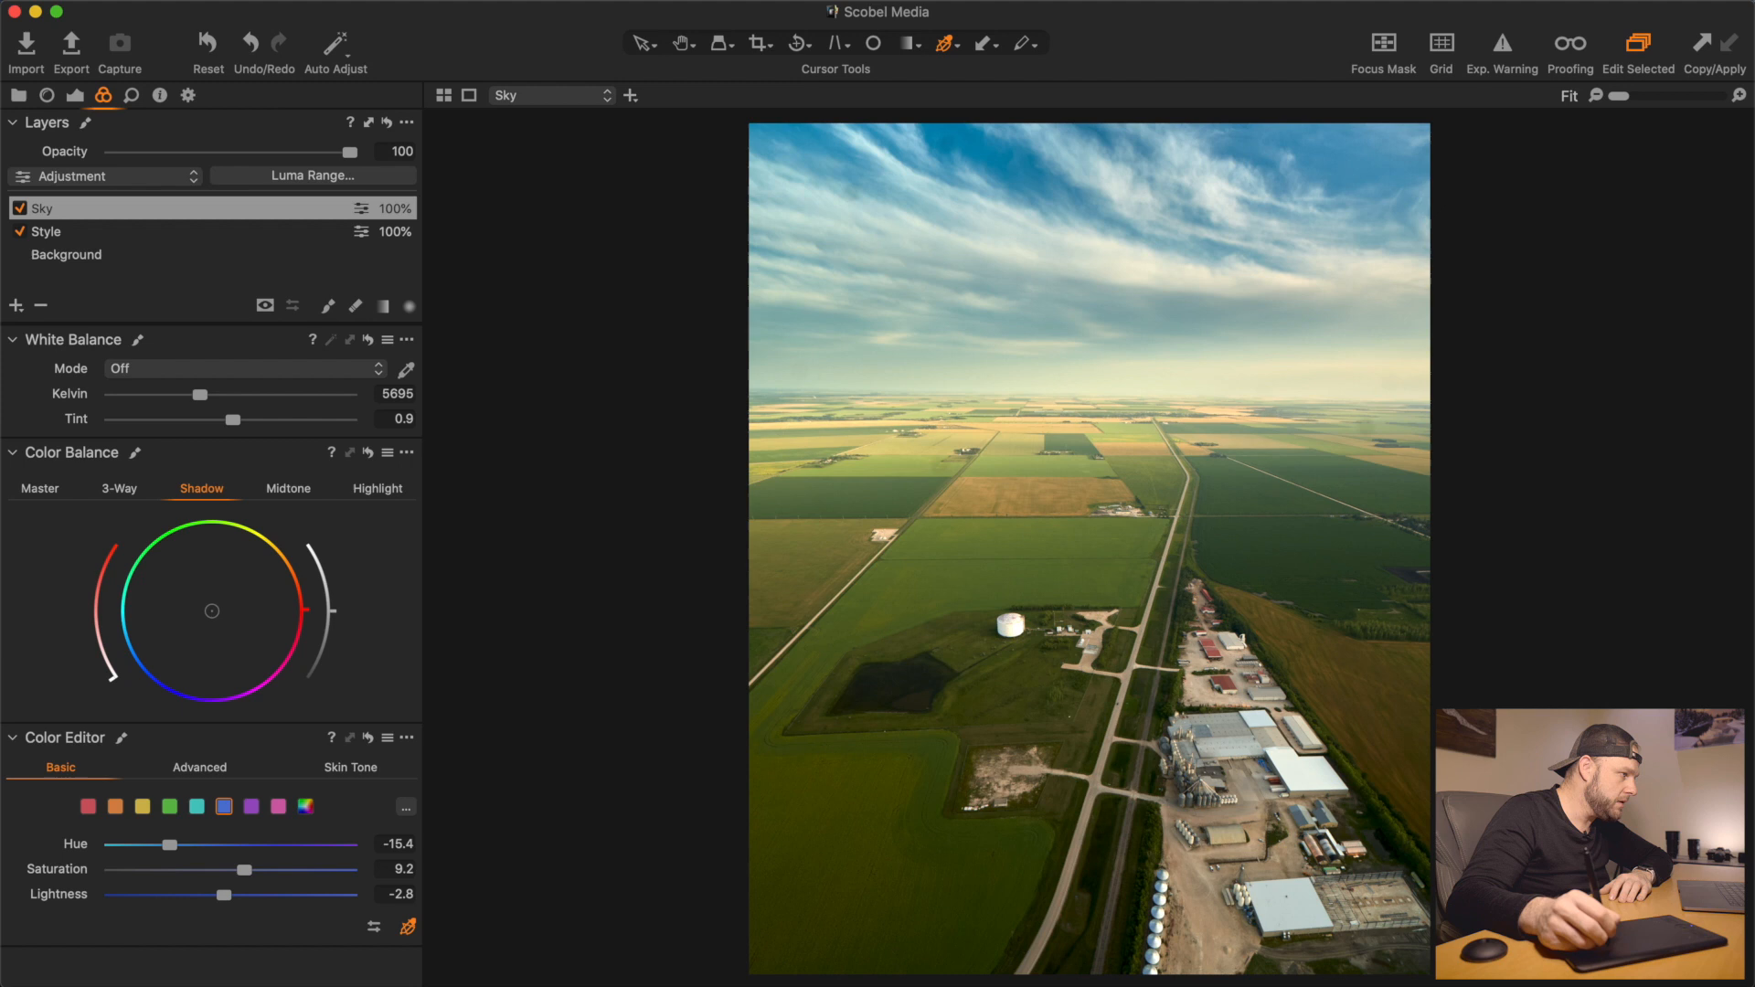
Inspect the sky at 100% for dust spots and add a new heal layer above Sky
key(super+plus)
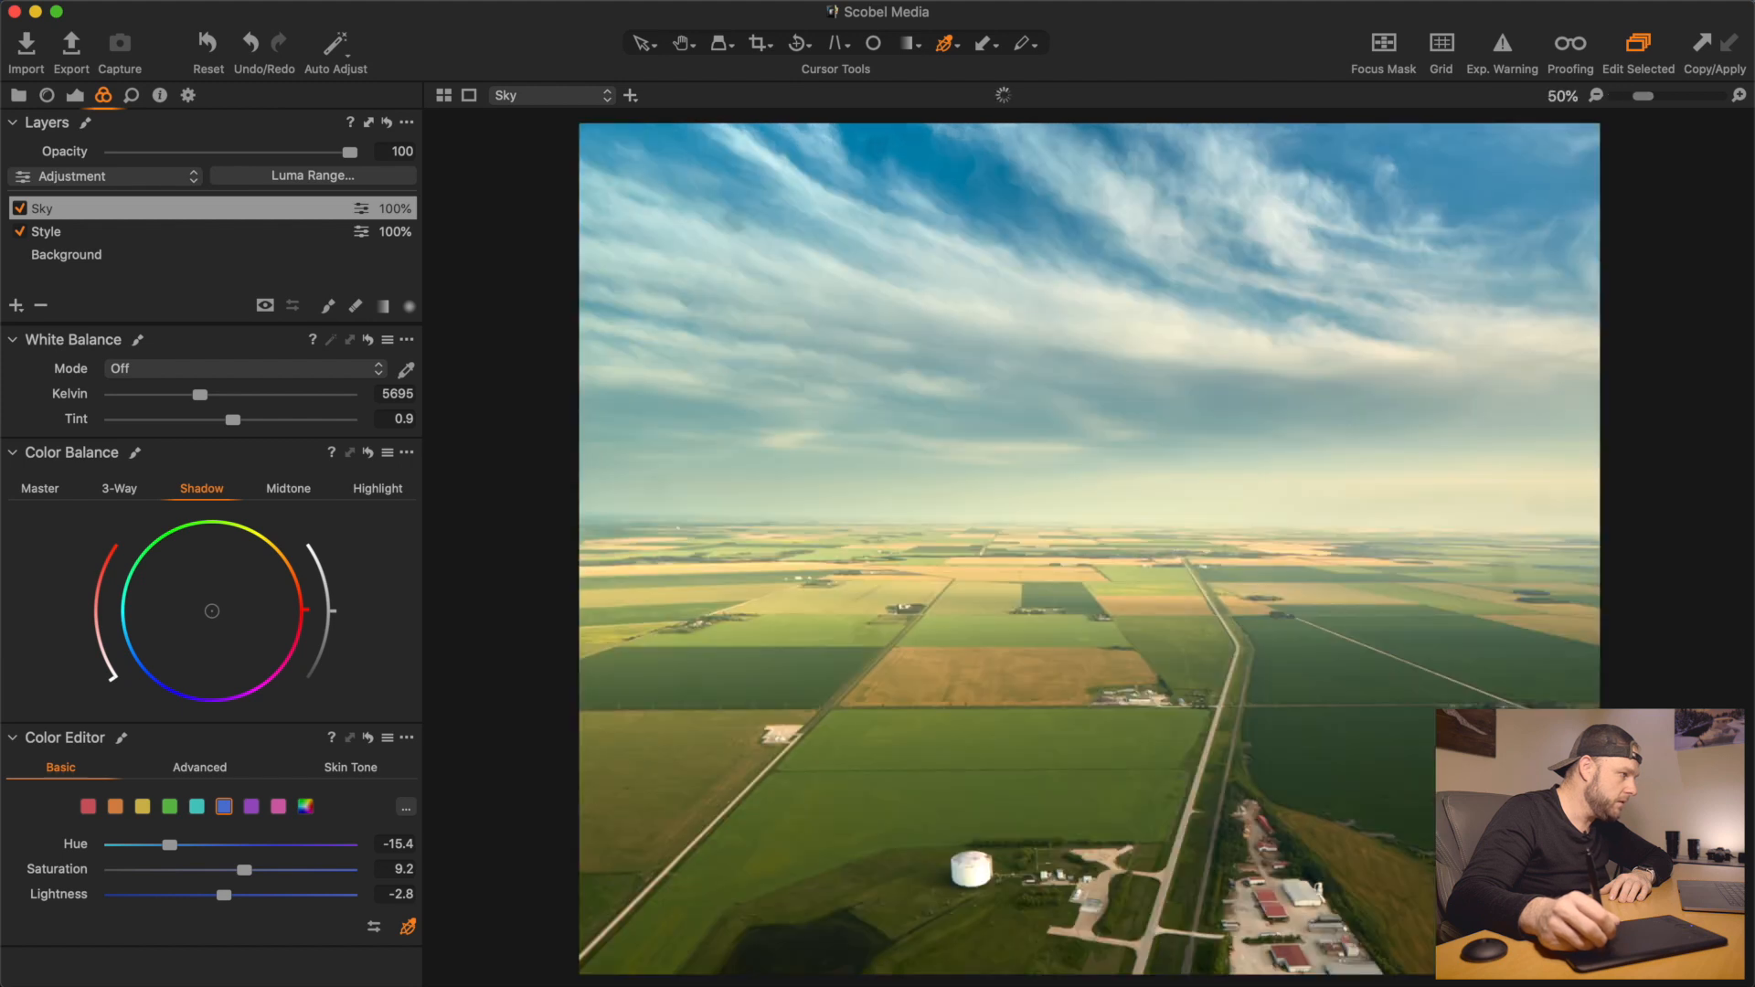
key(super+plus)
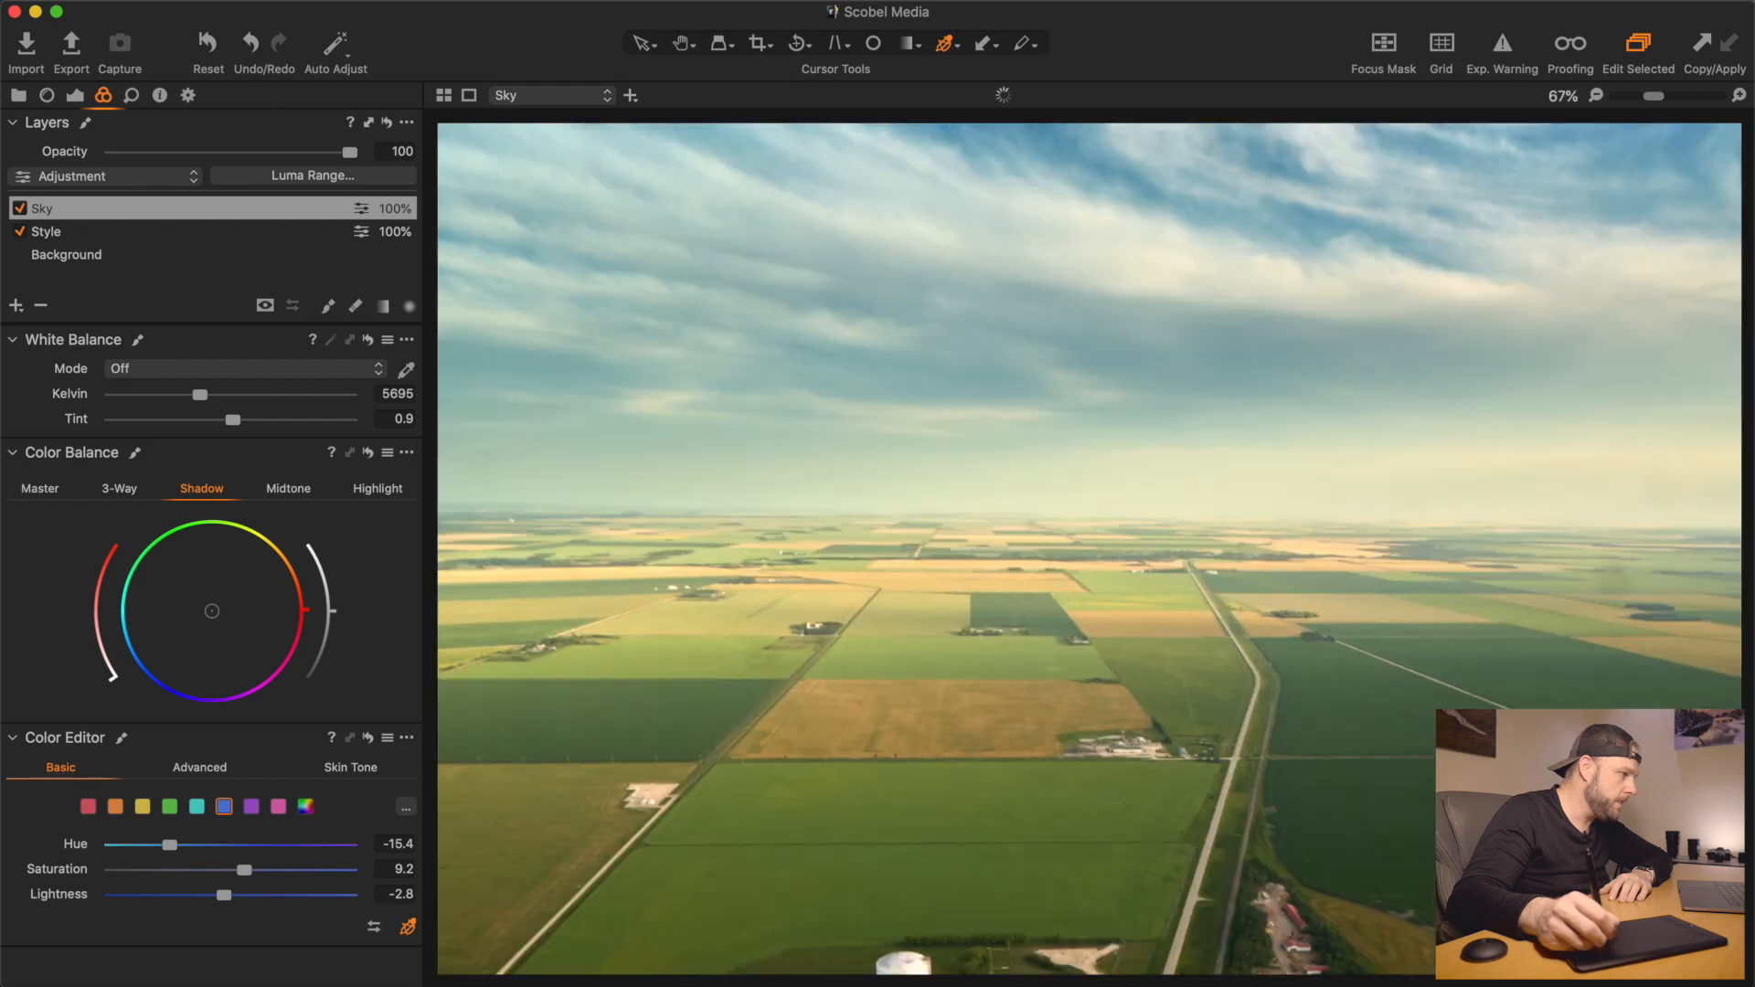
key(super+plus)
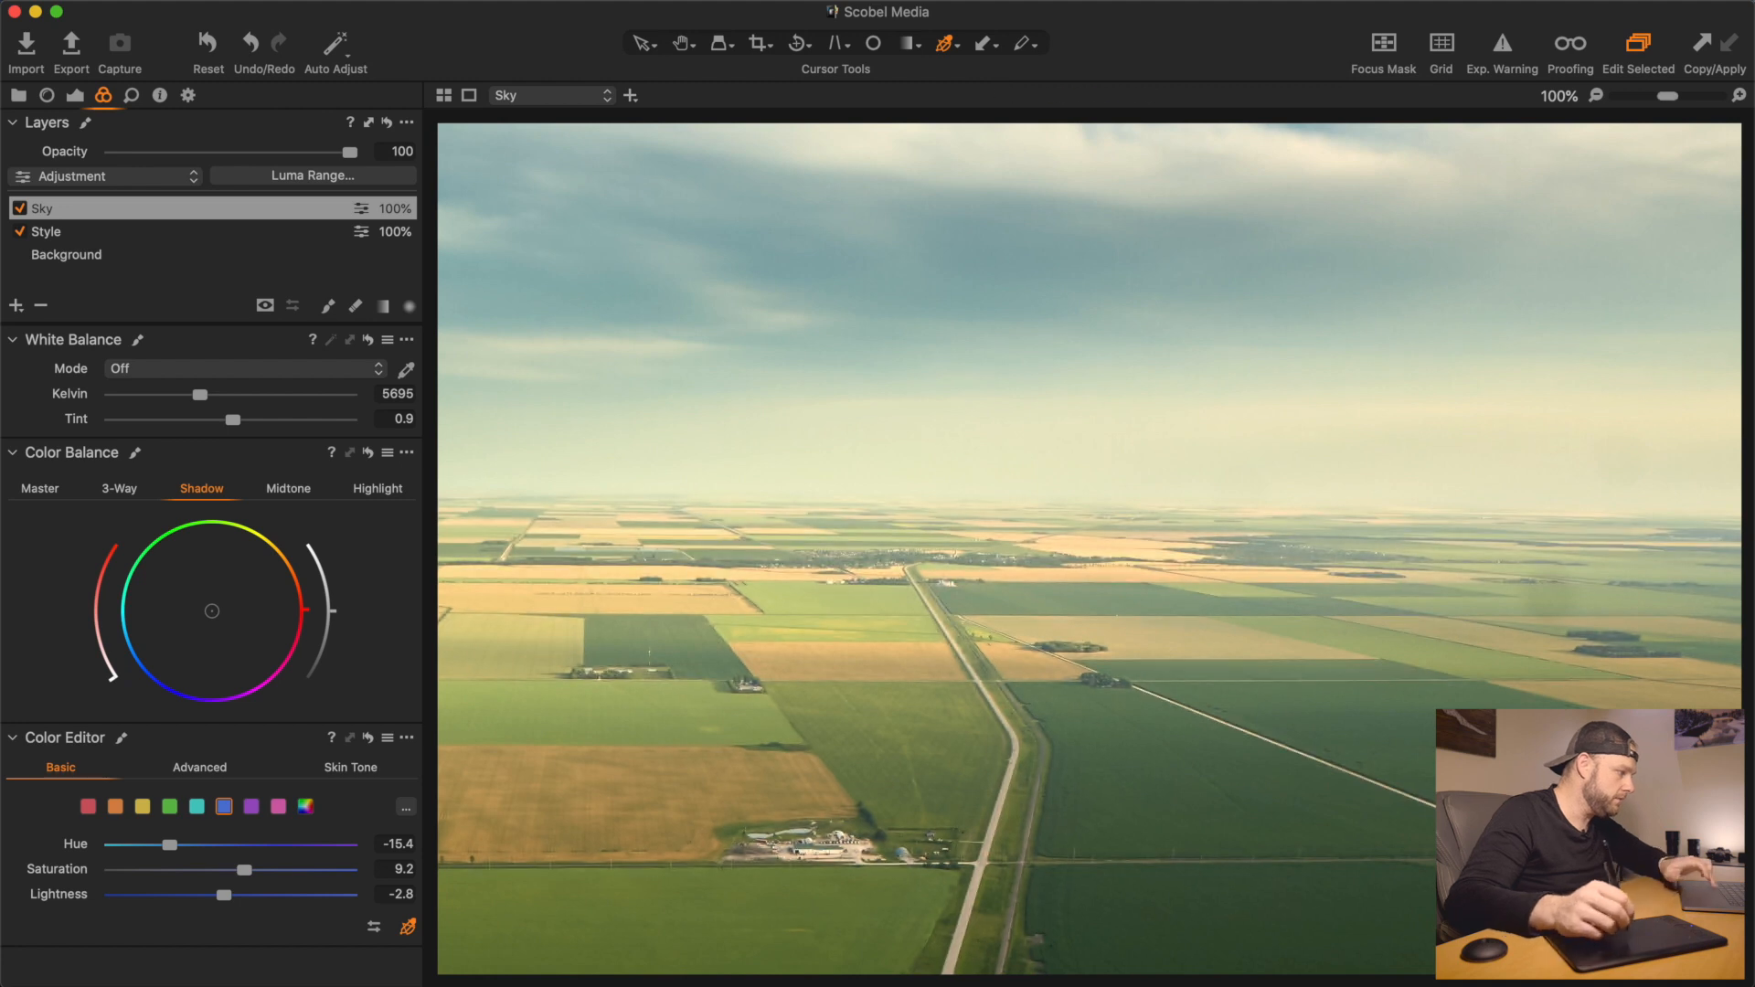
drag(983, 357, 1684, 788)
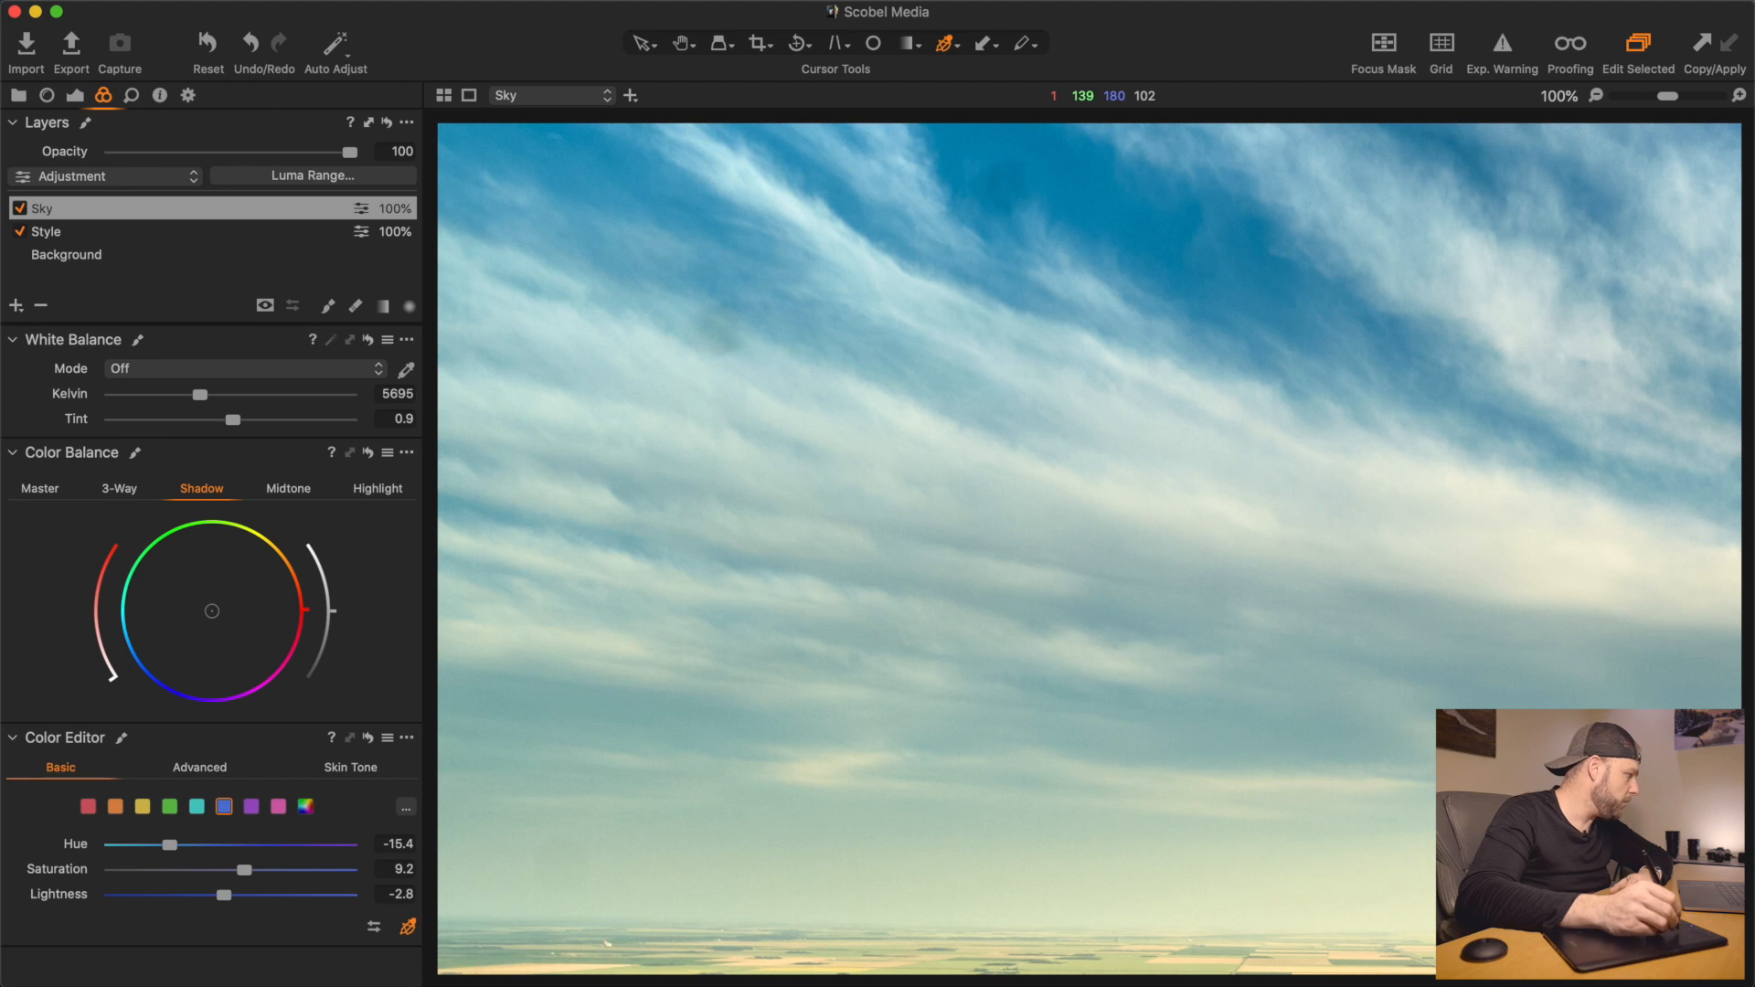
drag(1198, 265, 489, 266)
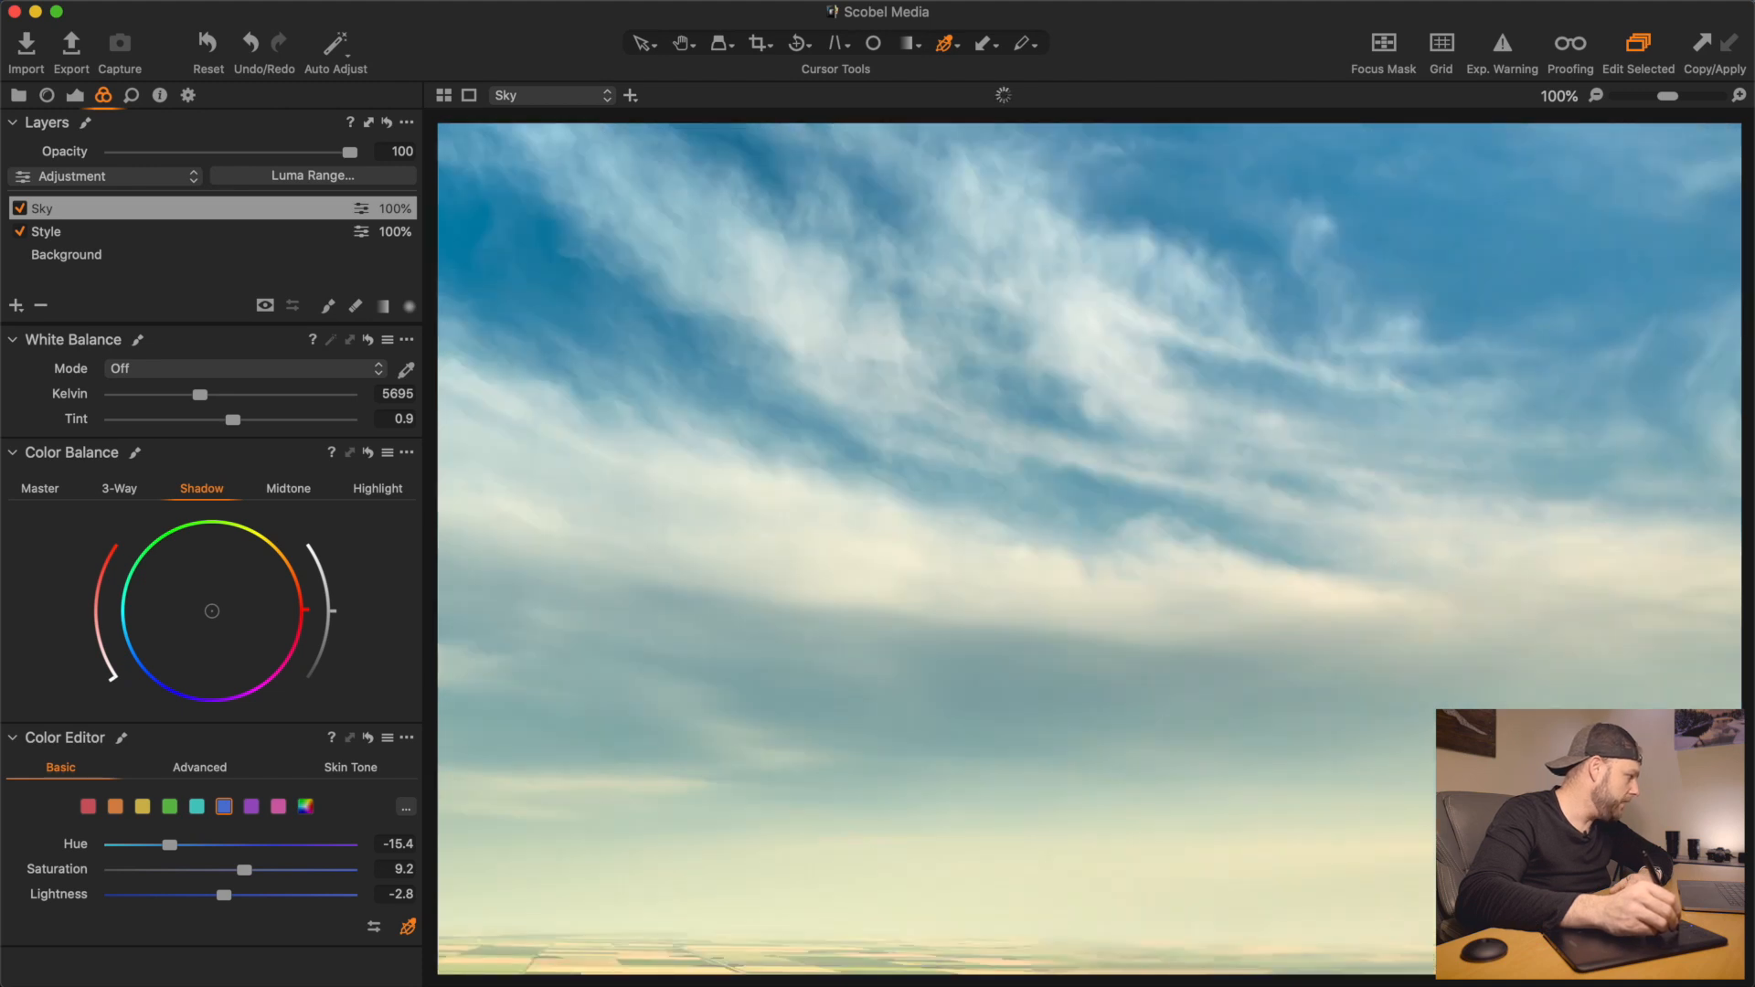
click(15, 305)
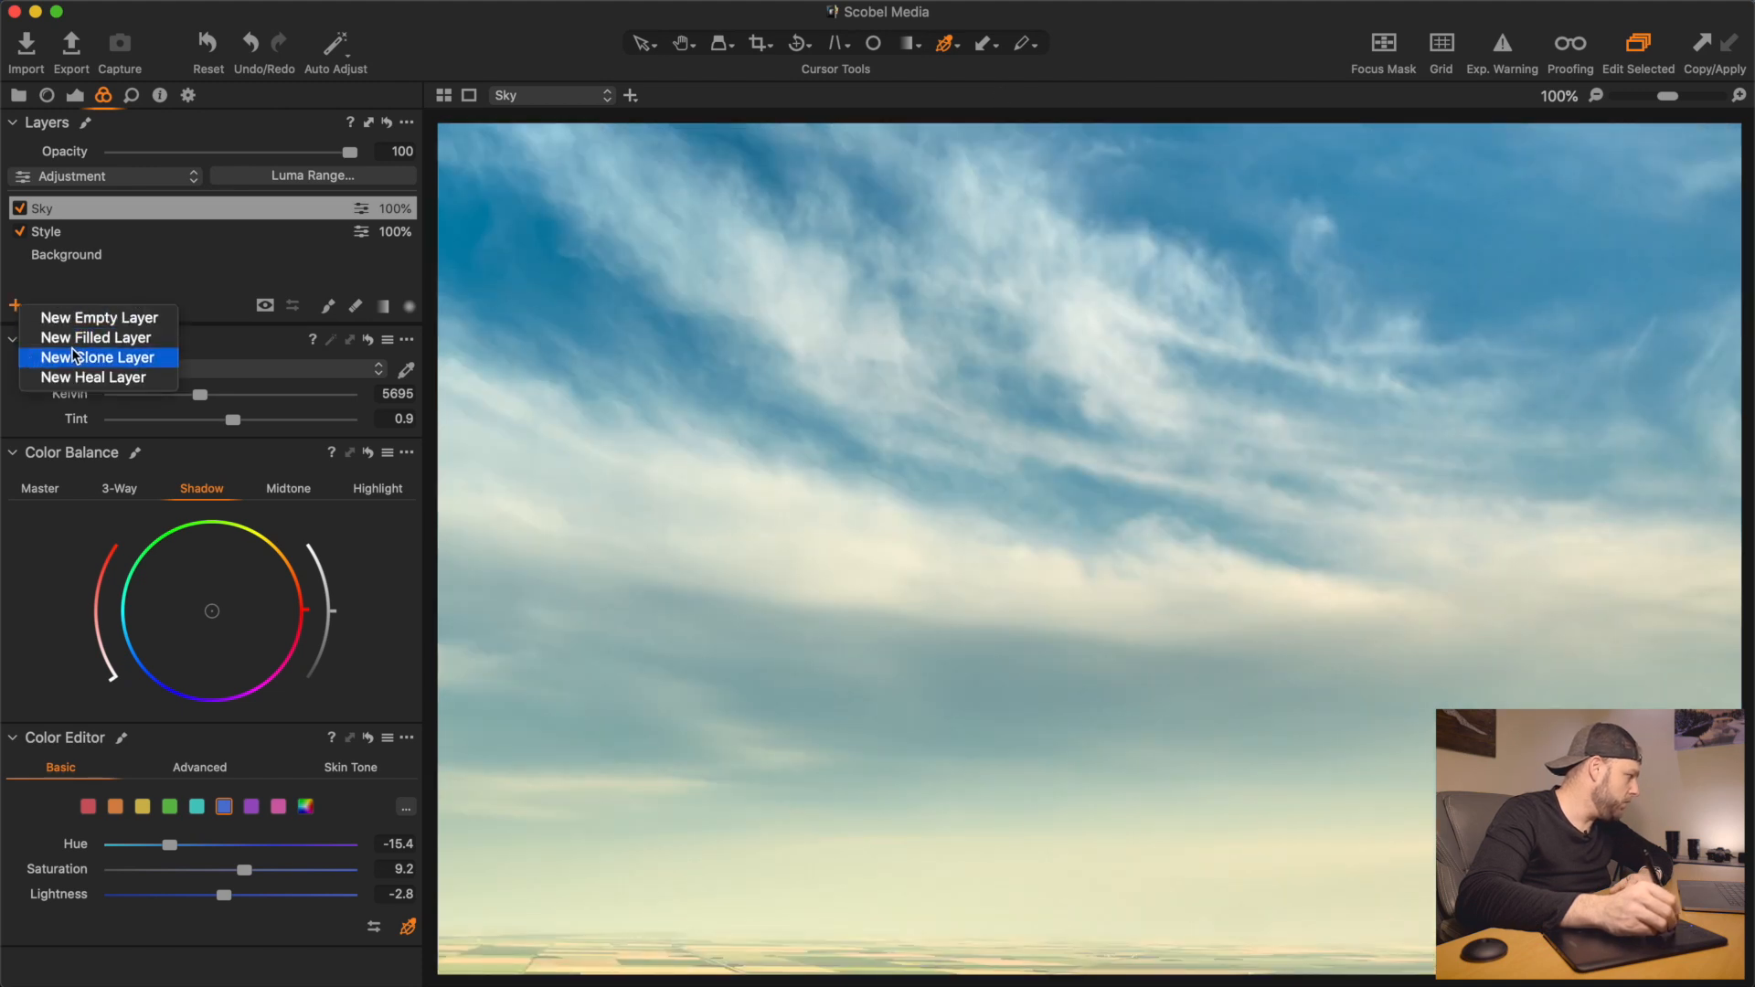
click(87, 377)
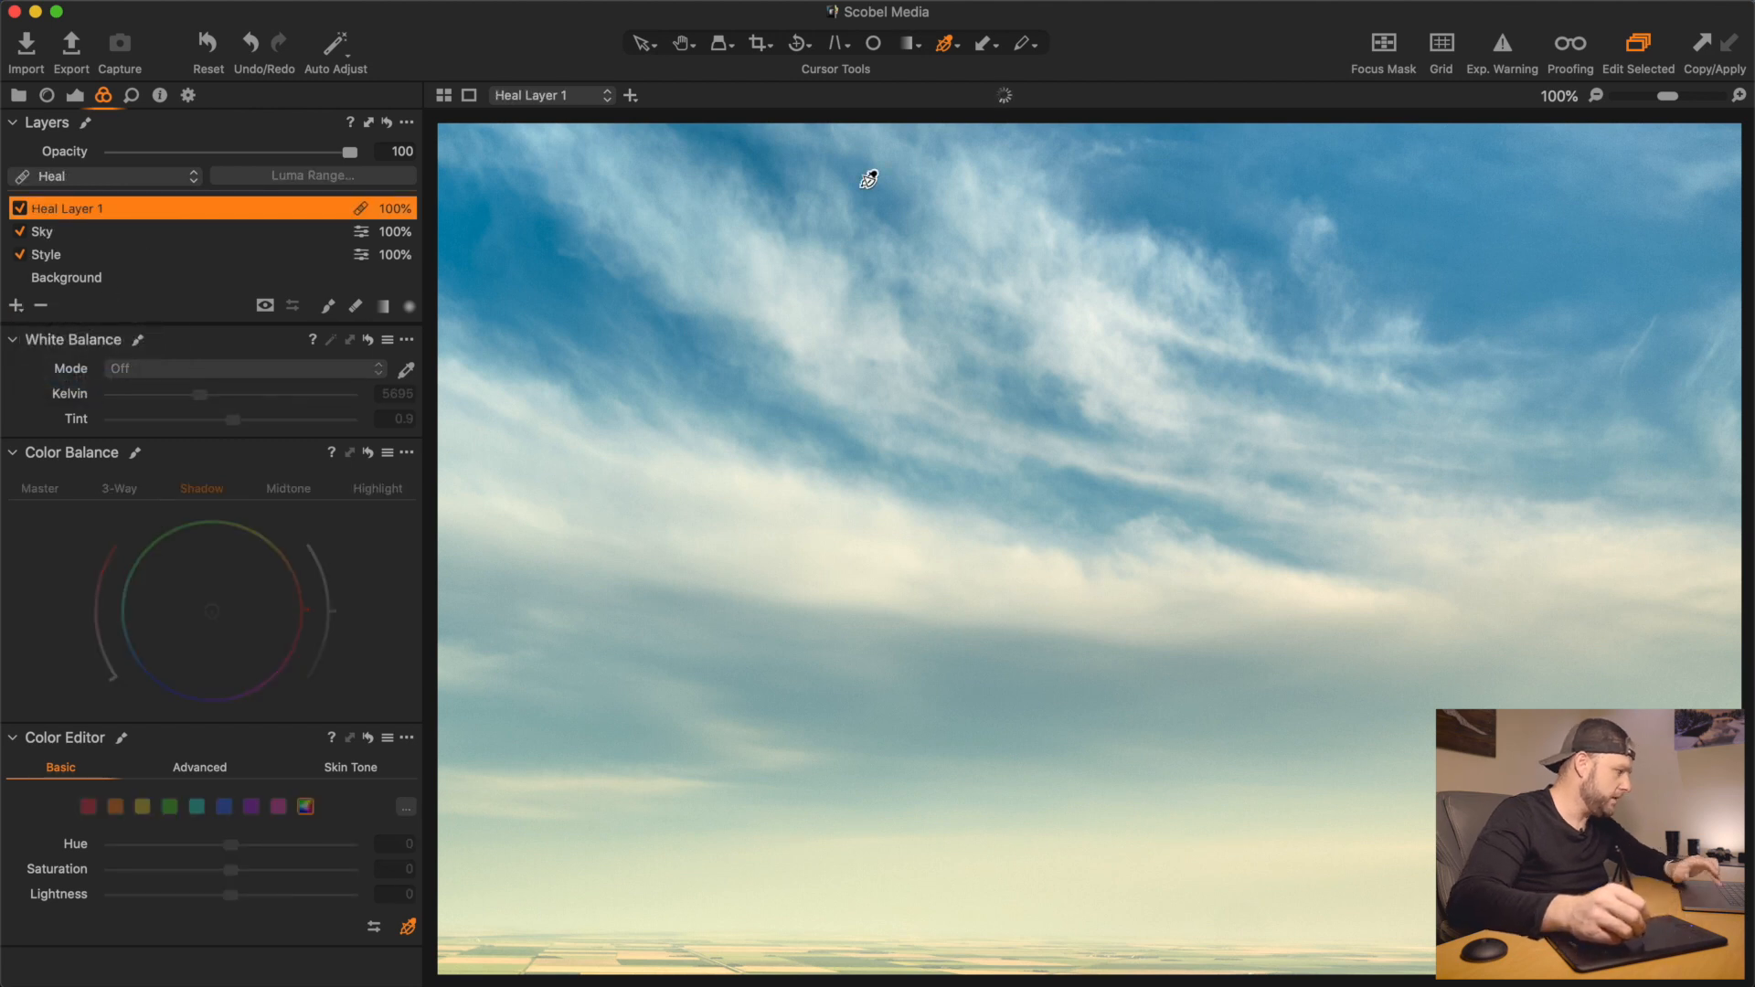
Paint over the dust spot in the dark blue sky with a smaller heal brush and move its source to nearby clear blue sky
drag(916, 208, 1283, 400)
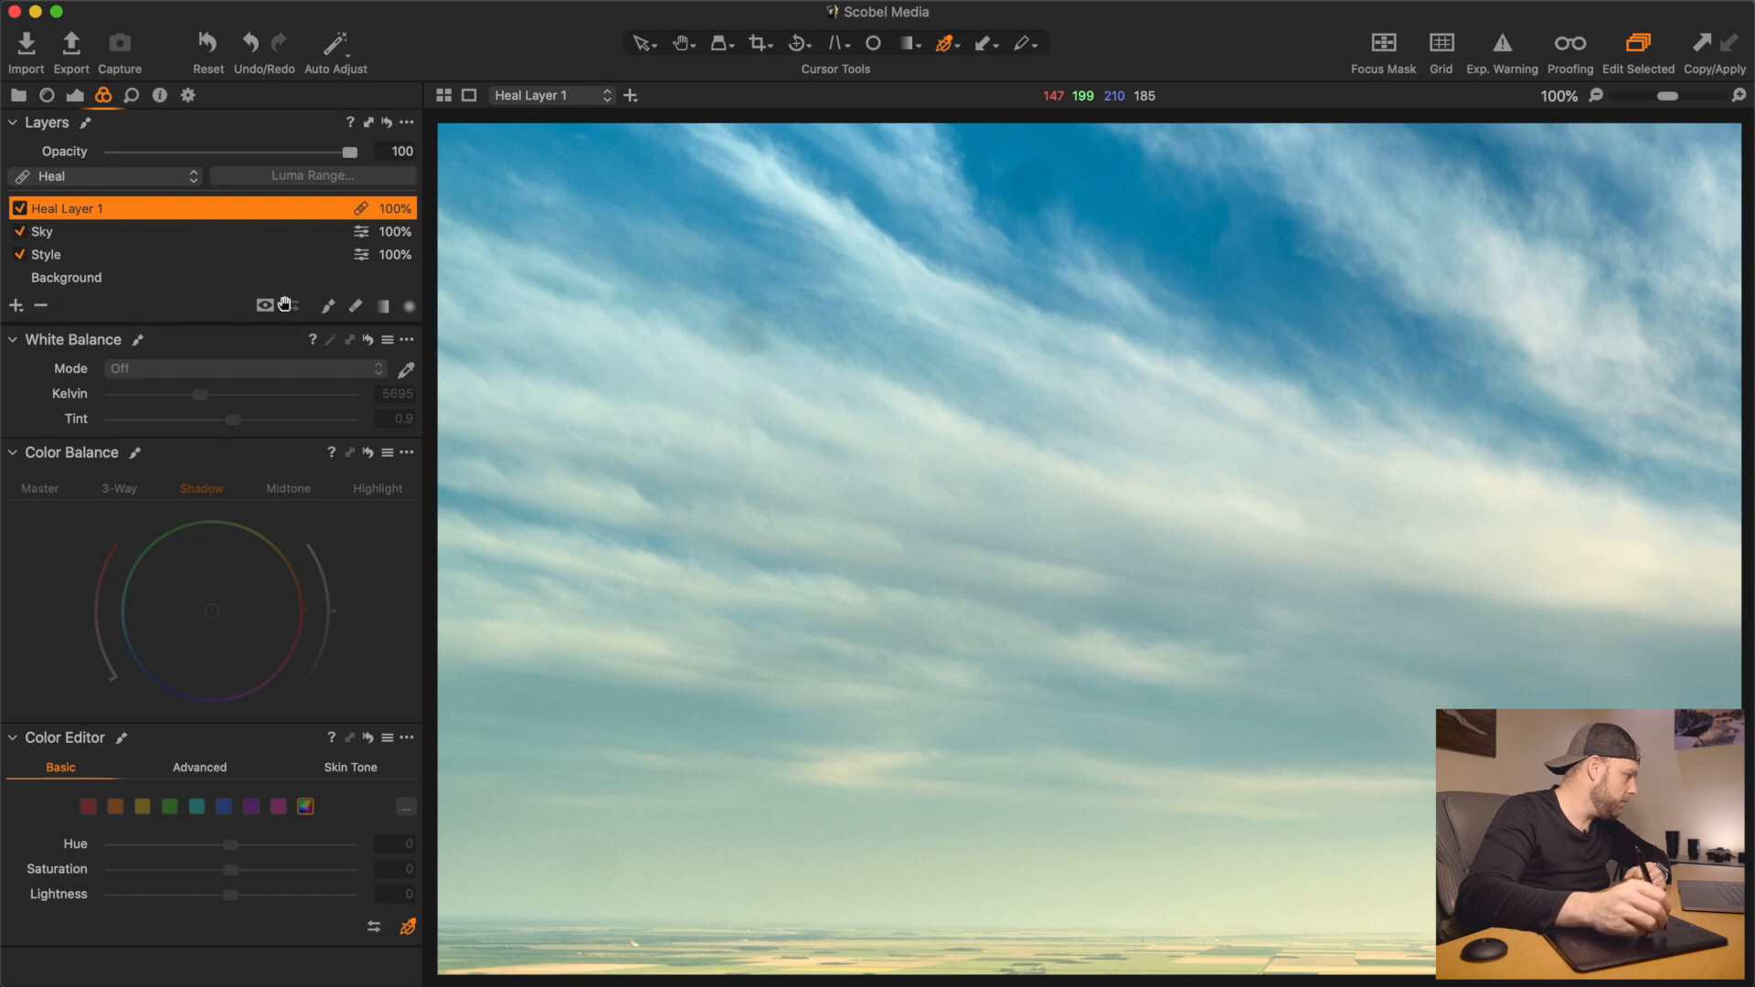
click(324, 305)
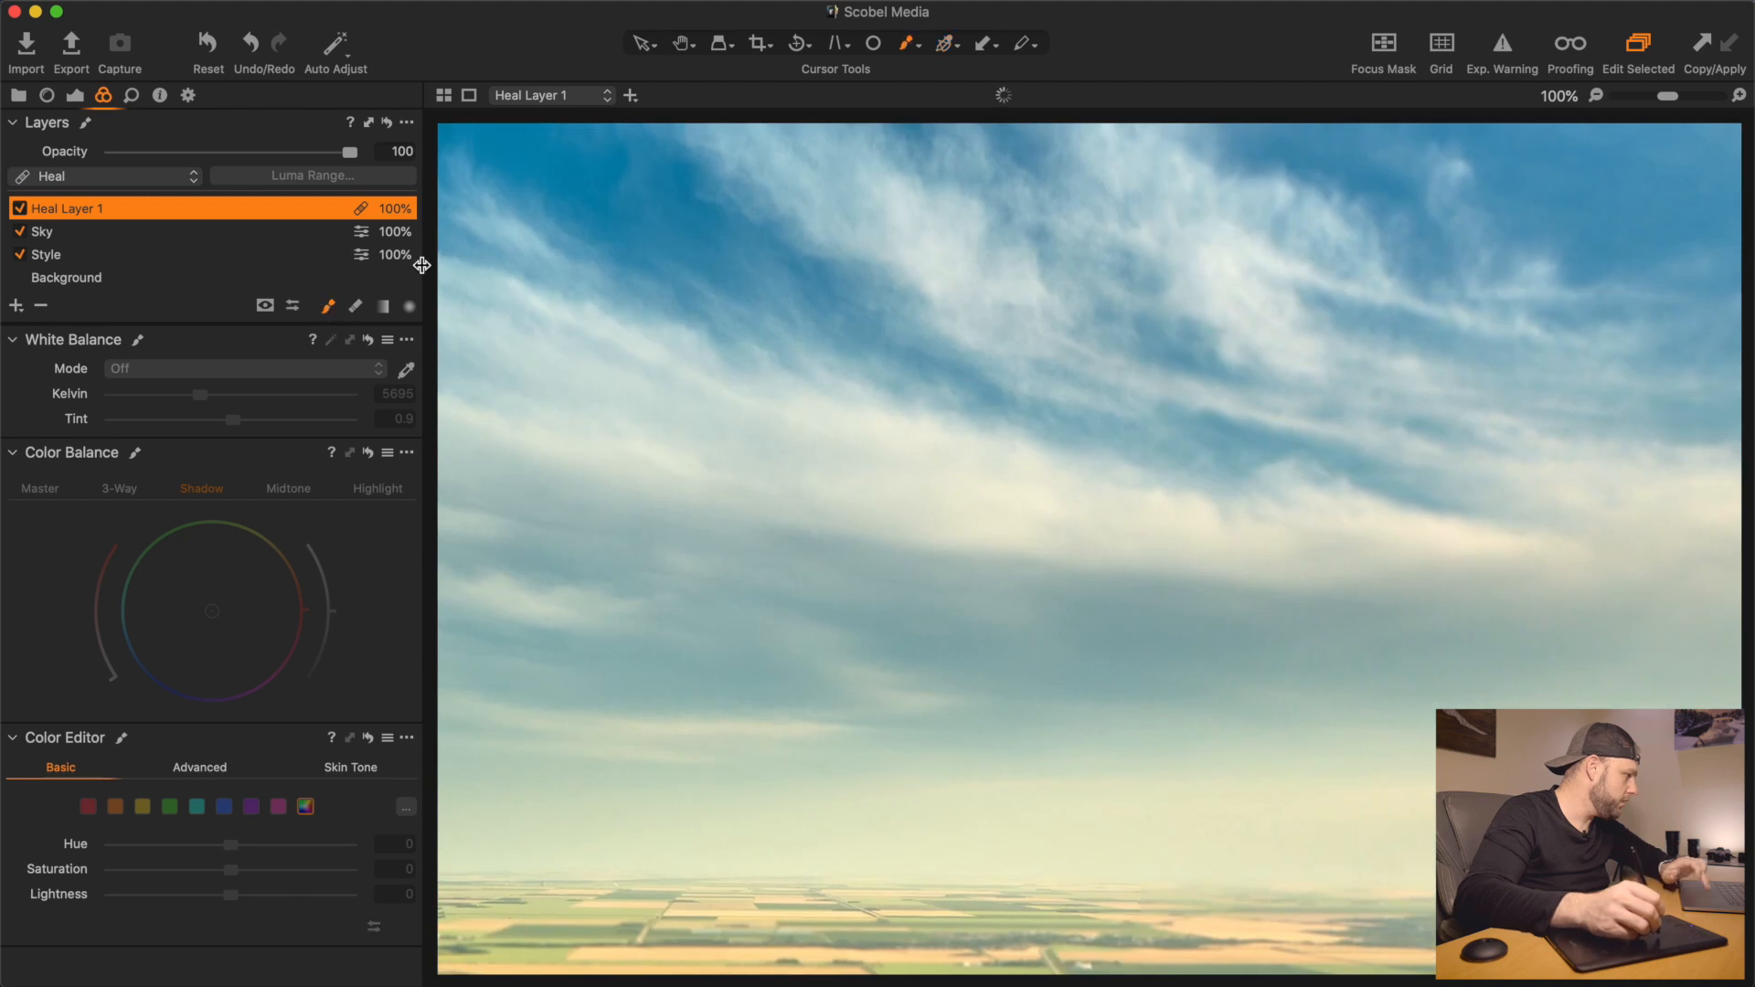
drag(634, 196, 975, 396)
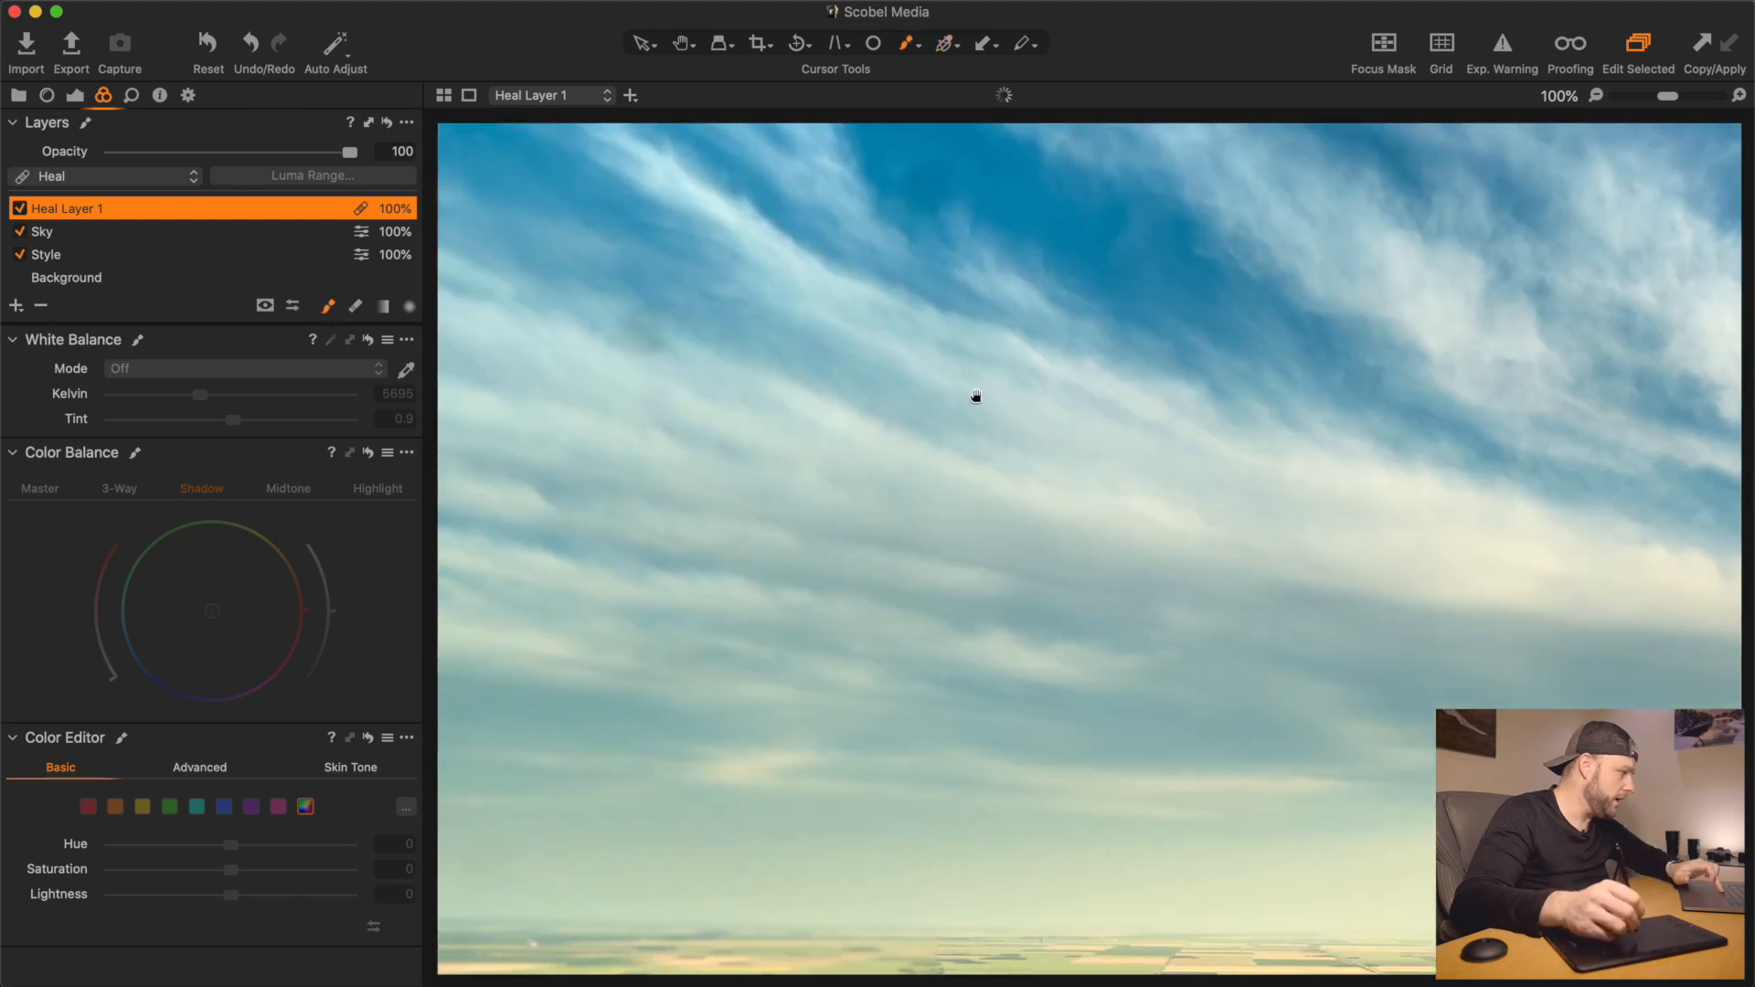
right_click(942, 249)
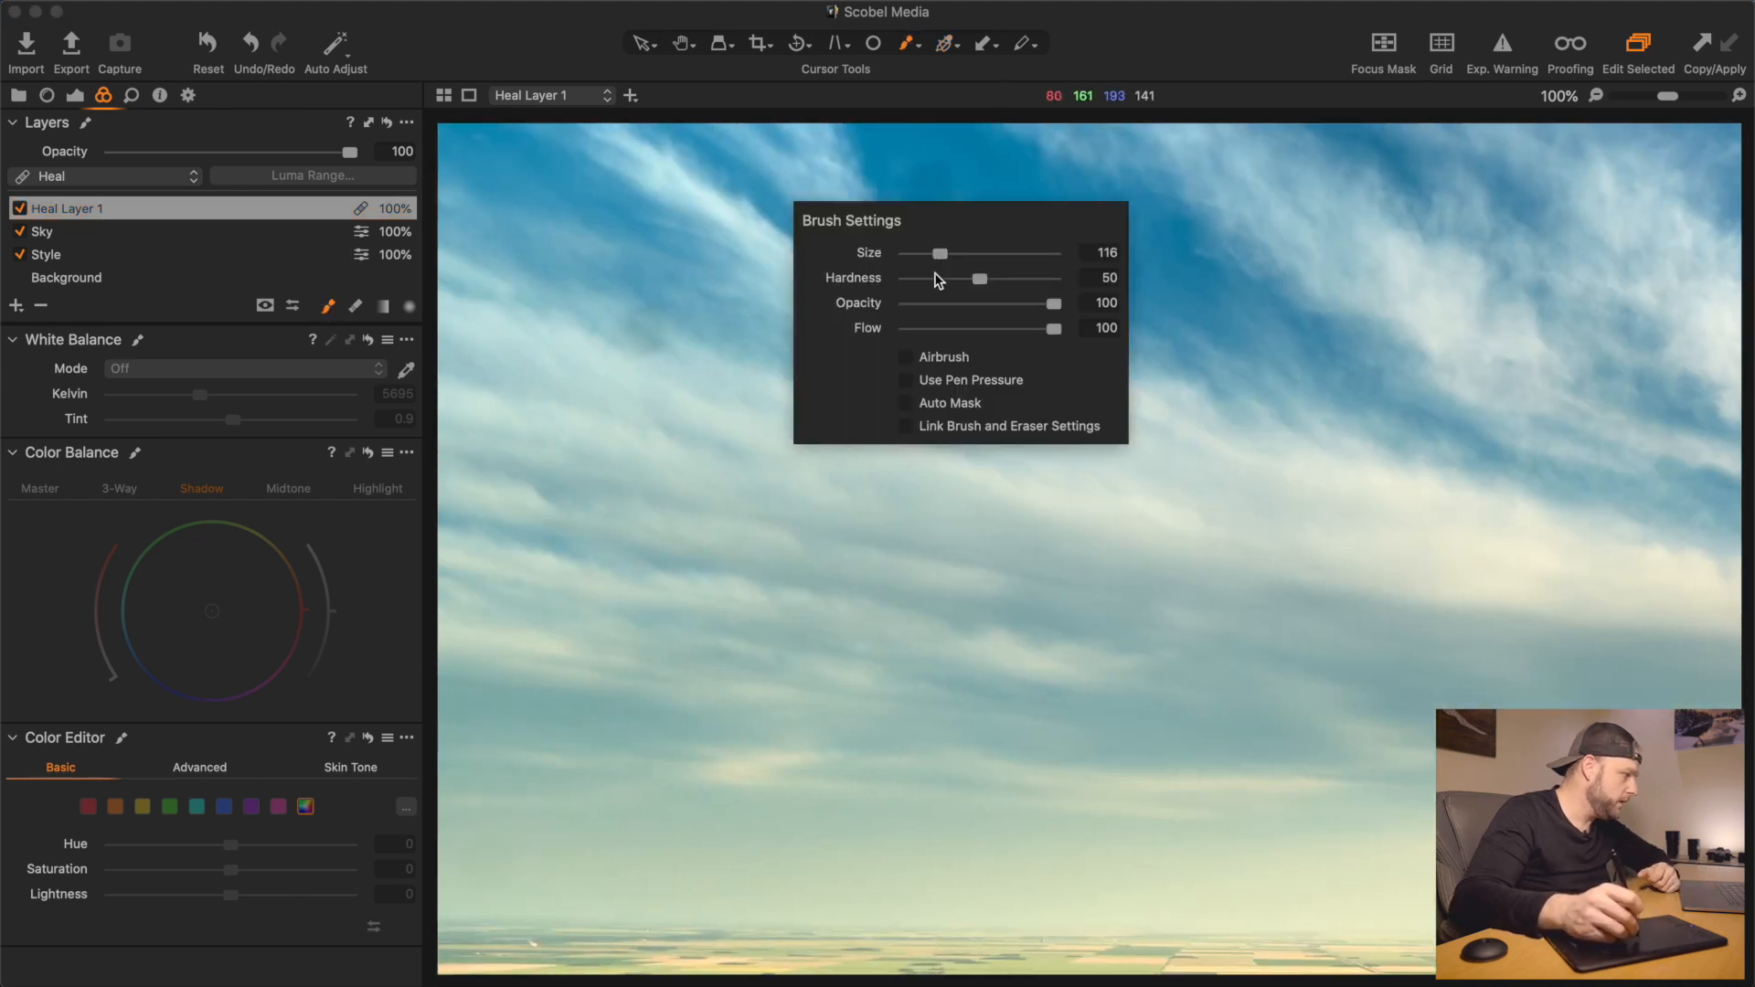
drag(940, 255, 930, 254)
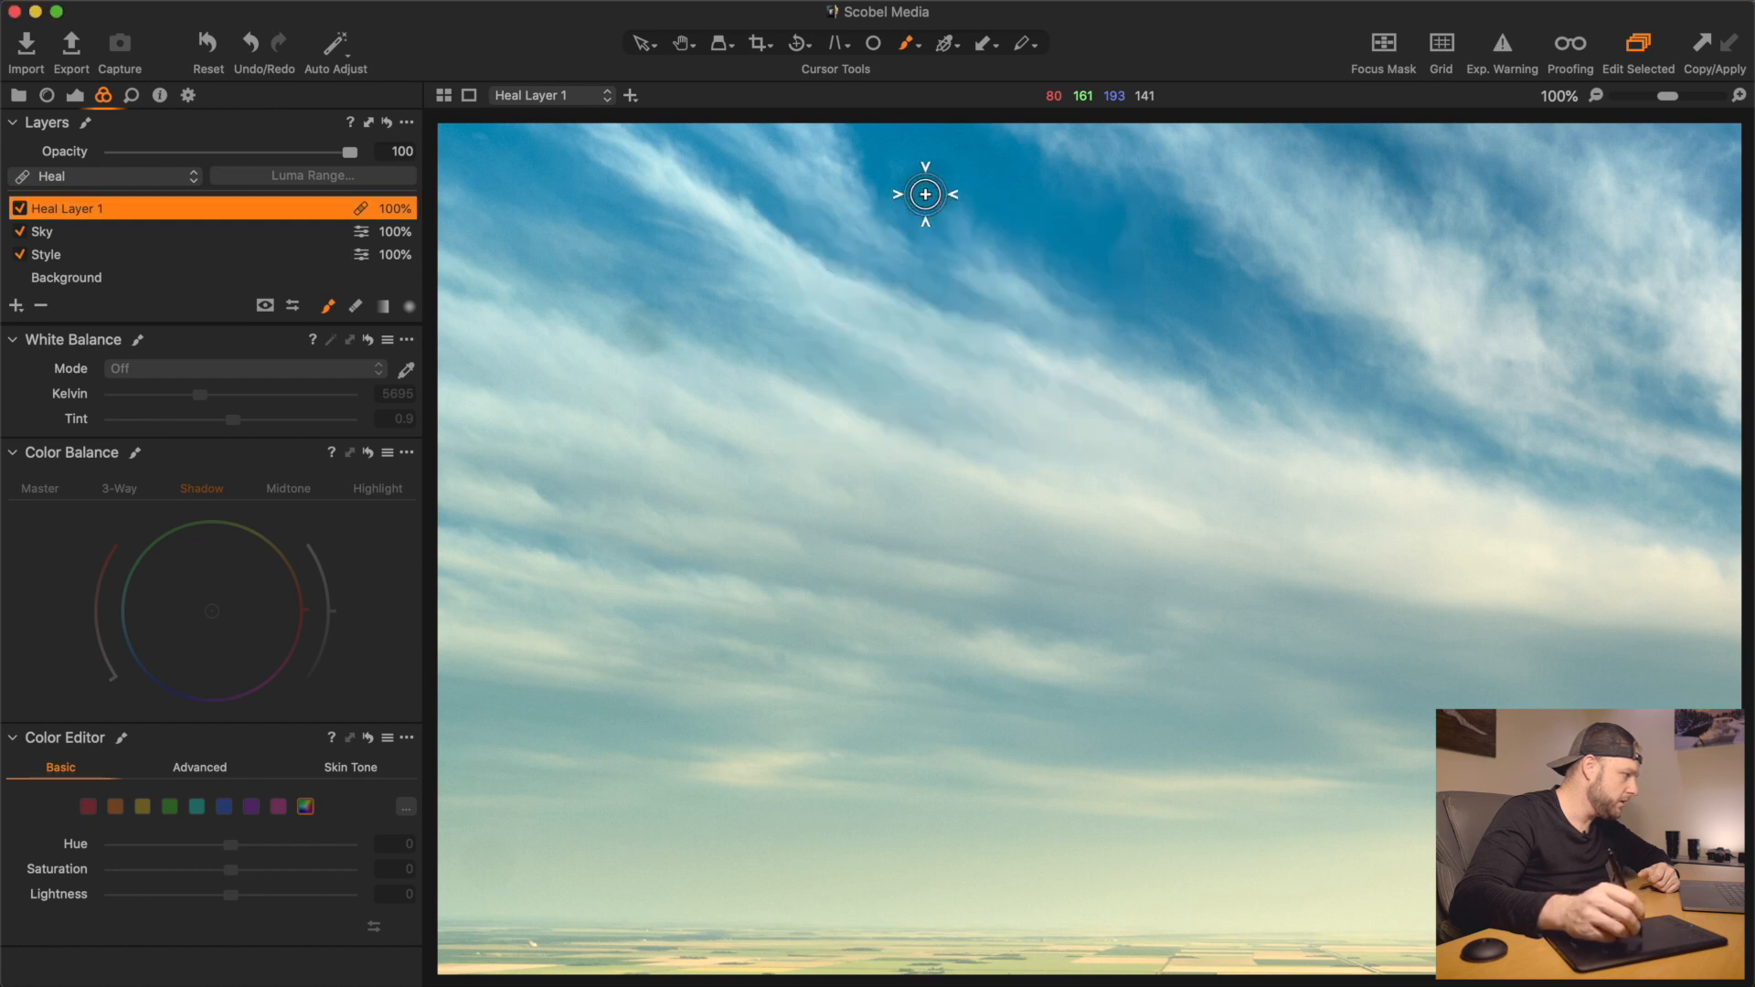
mouse_move(929, 198)
mouse_down()
mouse_move(939, 177)
mouse_move(918, 213)
mouse_move(921, 177)
mouse_move(944, 193)
mouse_up()
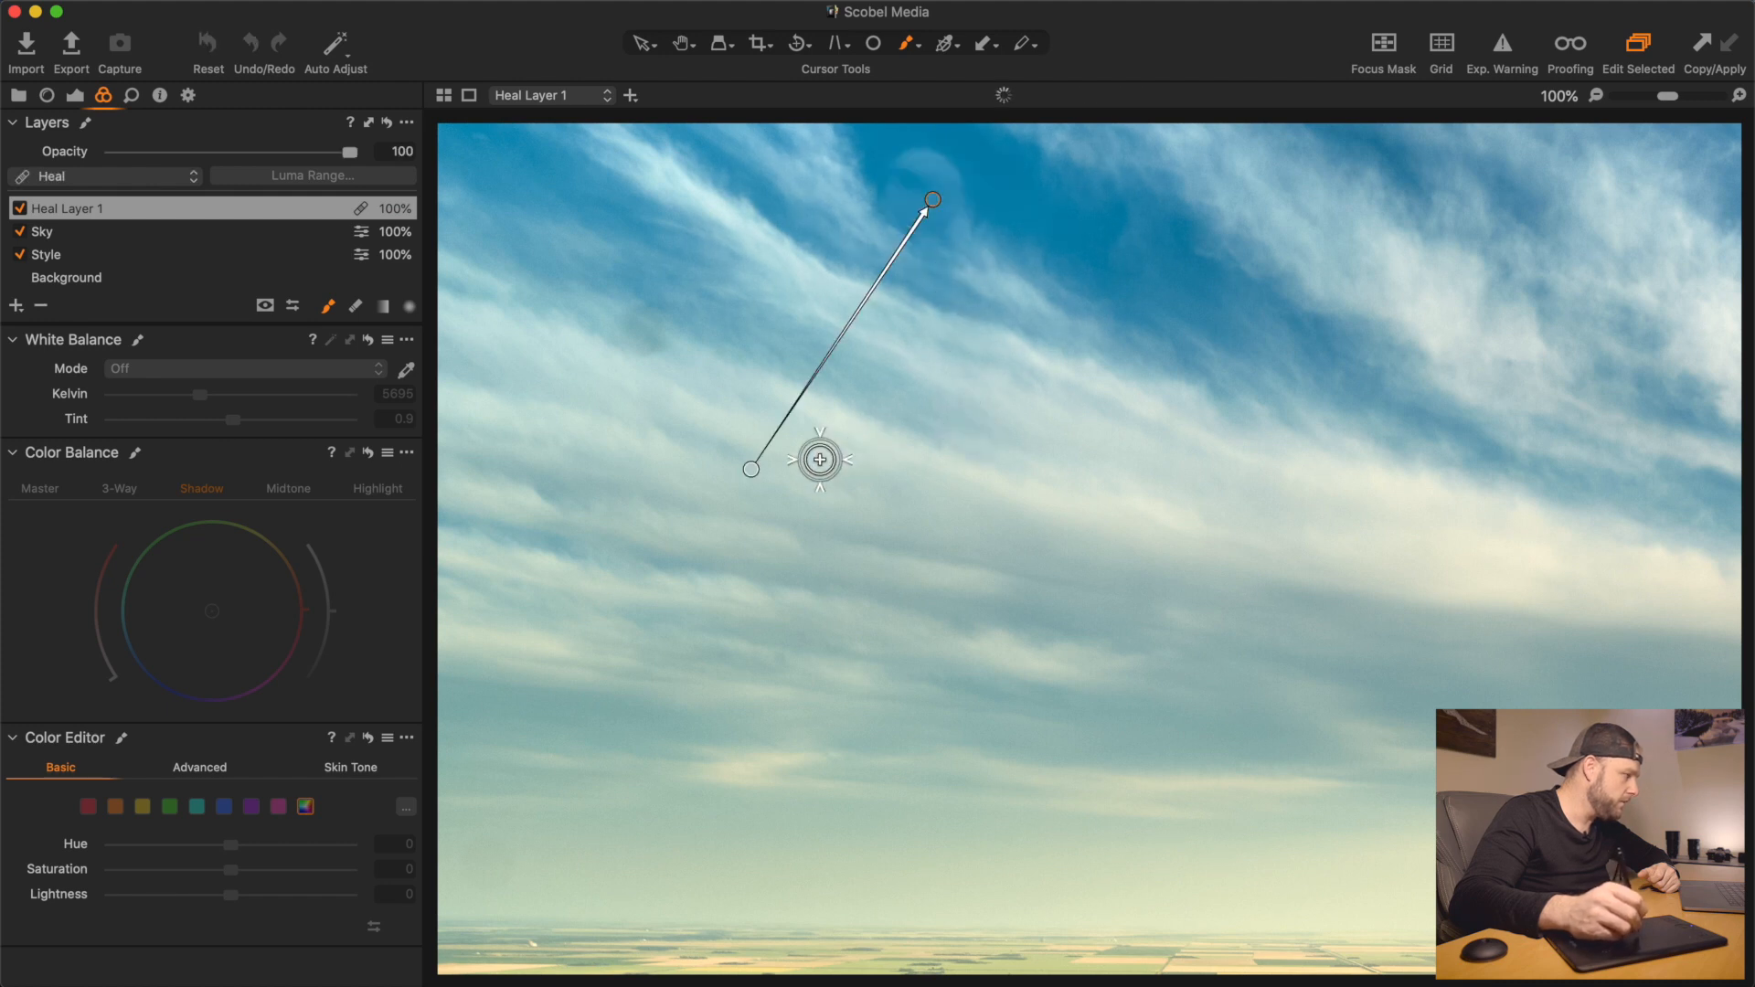
mouse_move(750, 468)
mouse_down()
mouse_move(924, 266)
mouse_move(1087, 284)
mouse_move(1077, 336)
mouse_up()
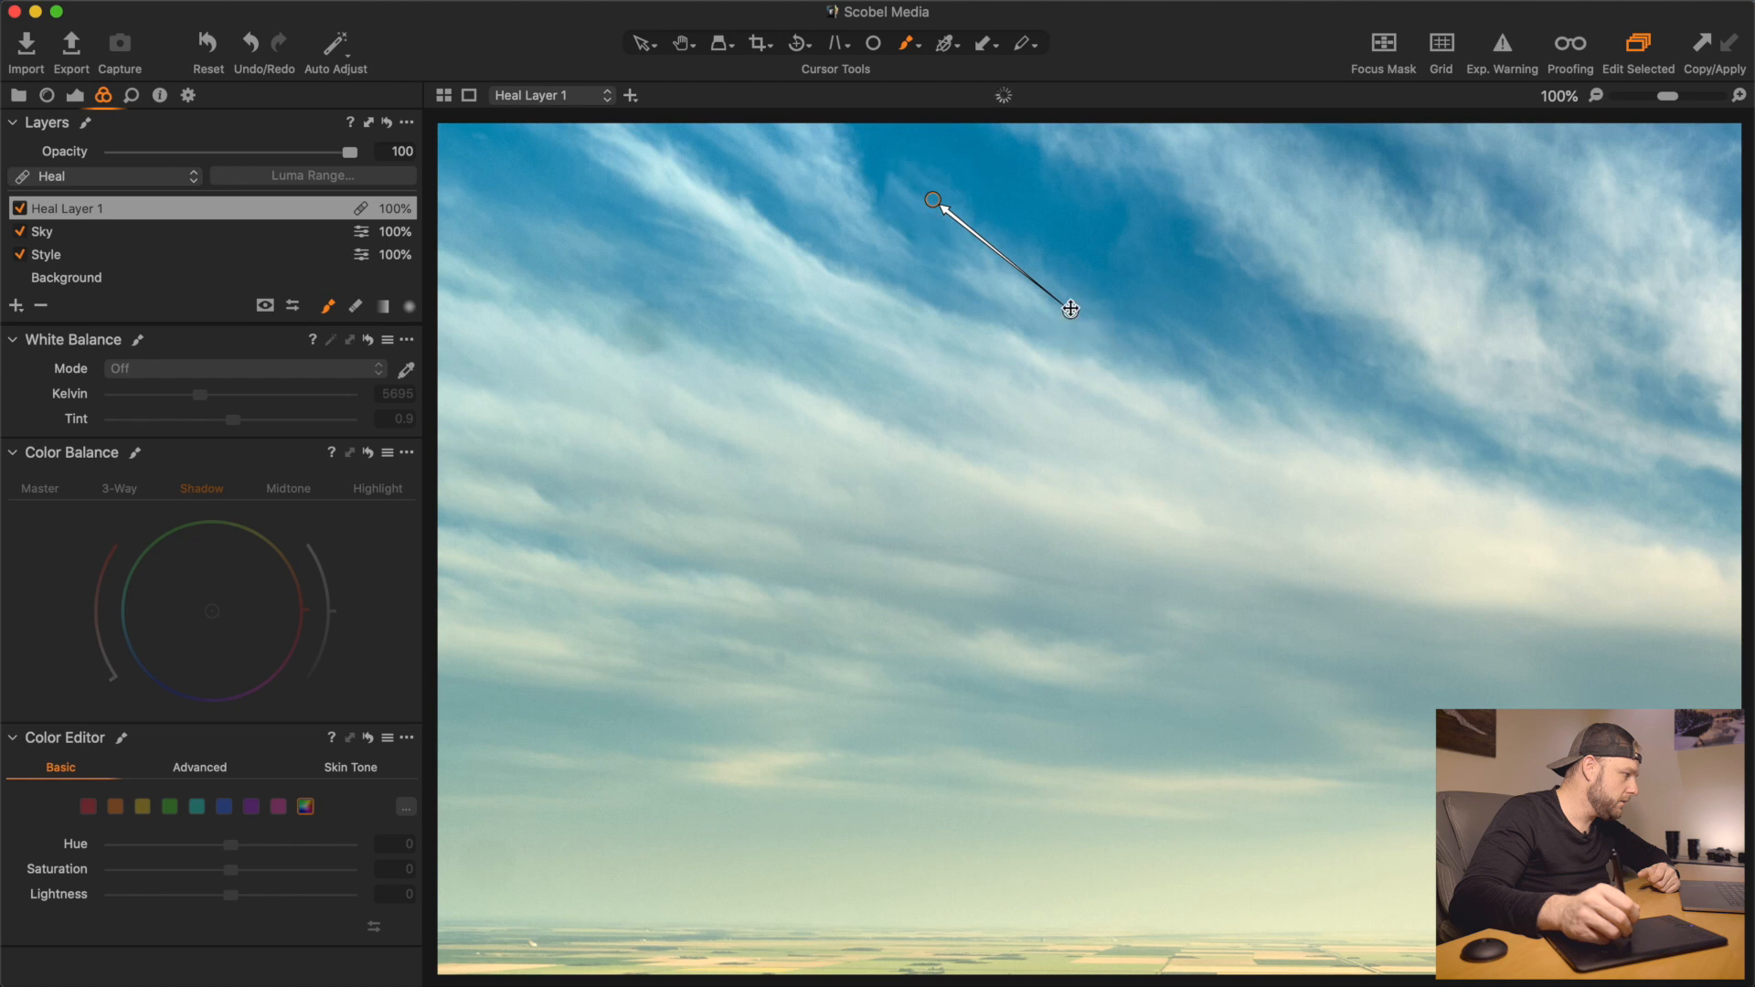
drag(1076, 309, 1097, 315)
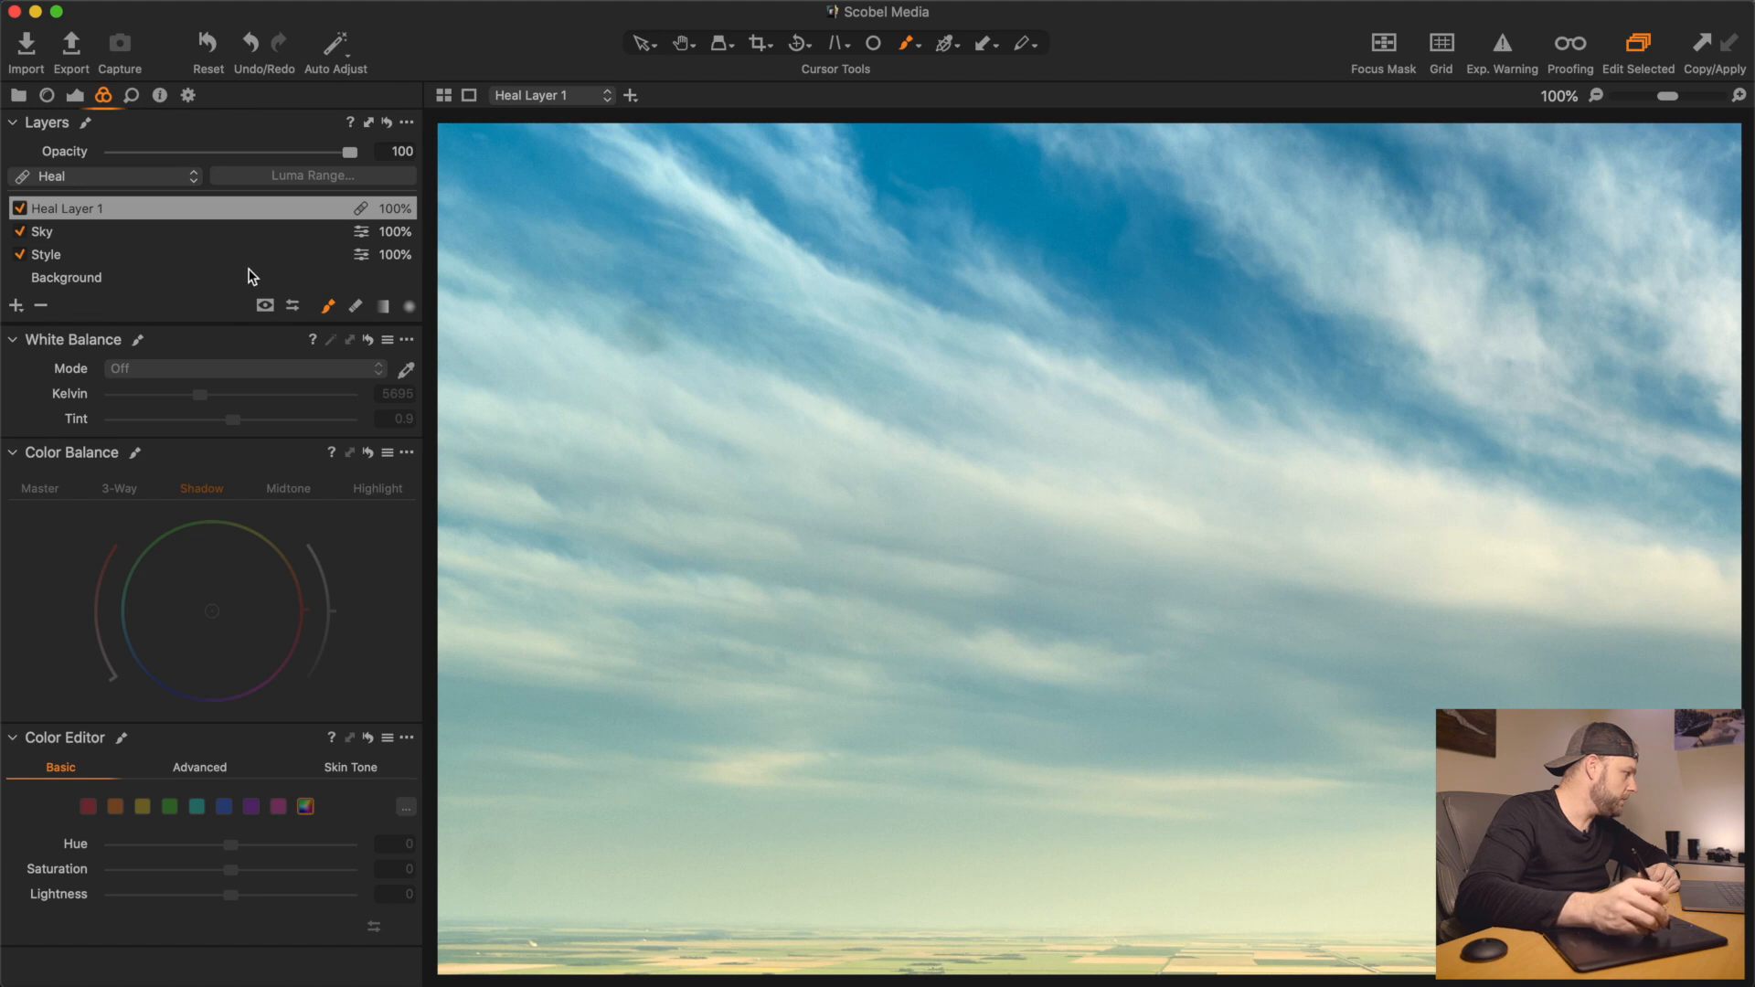
Add the Spot Removal tool to the workspace directly below the Layers tool
right_click(214, 310)
mouse_move(217, 314)
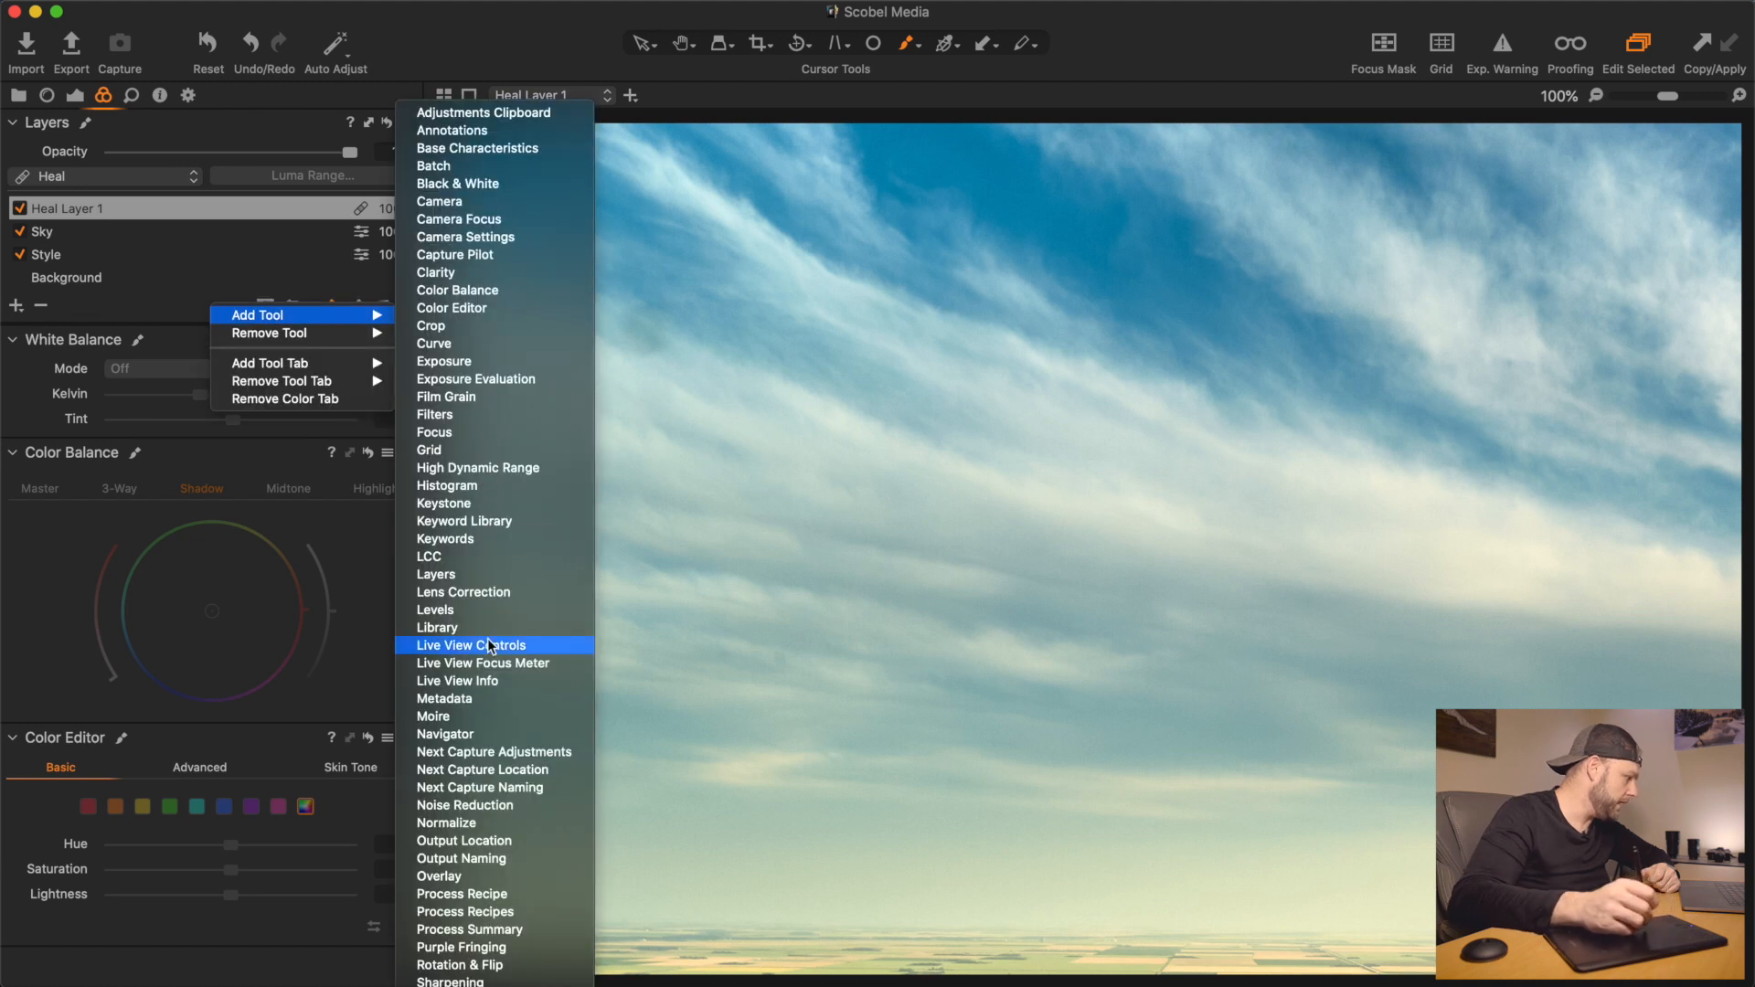
click(448, 980)
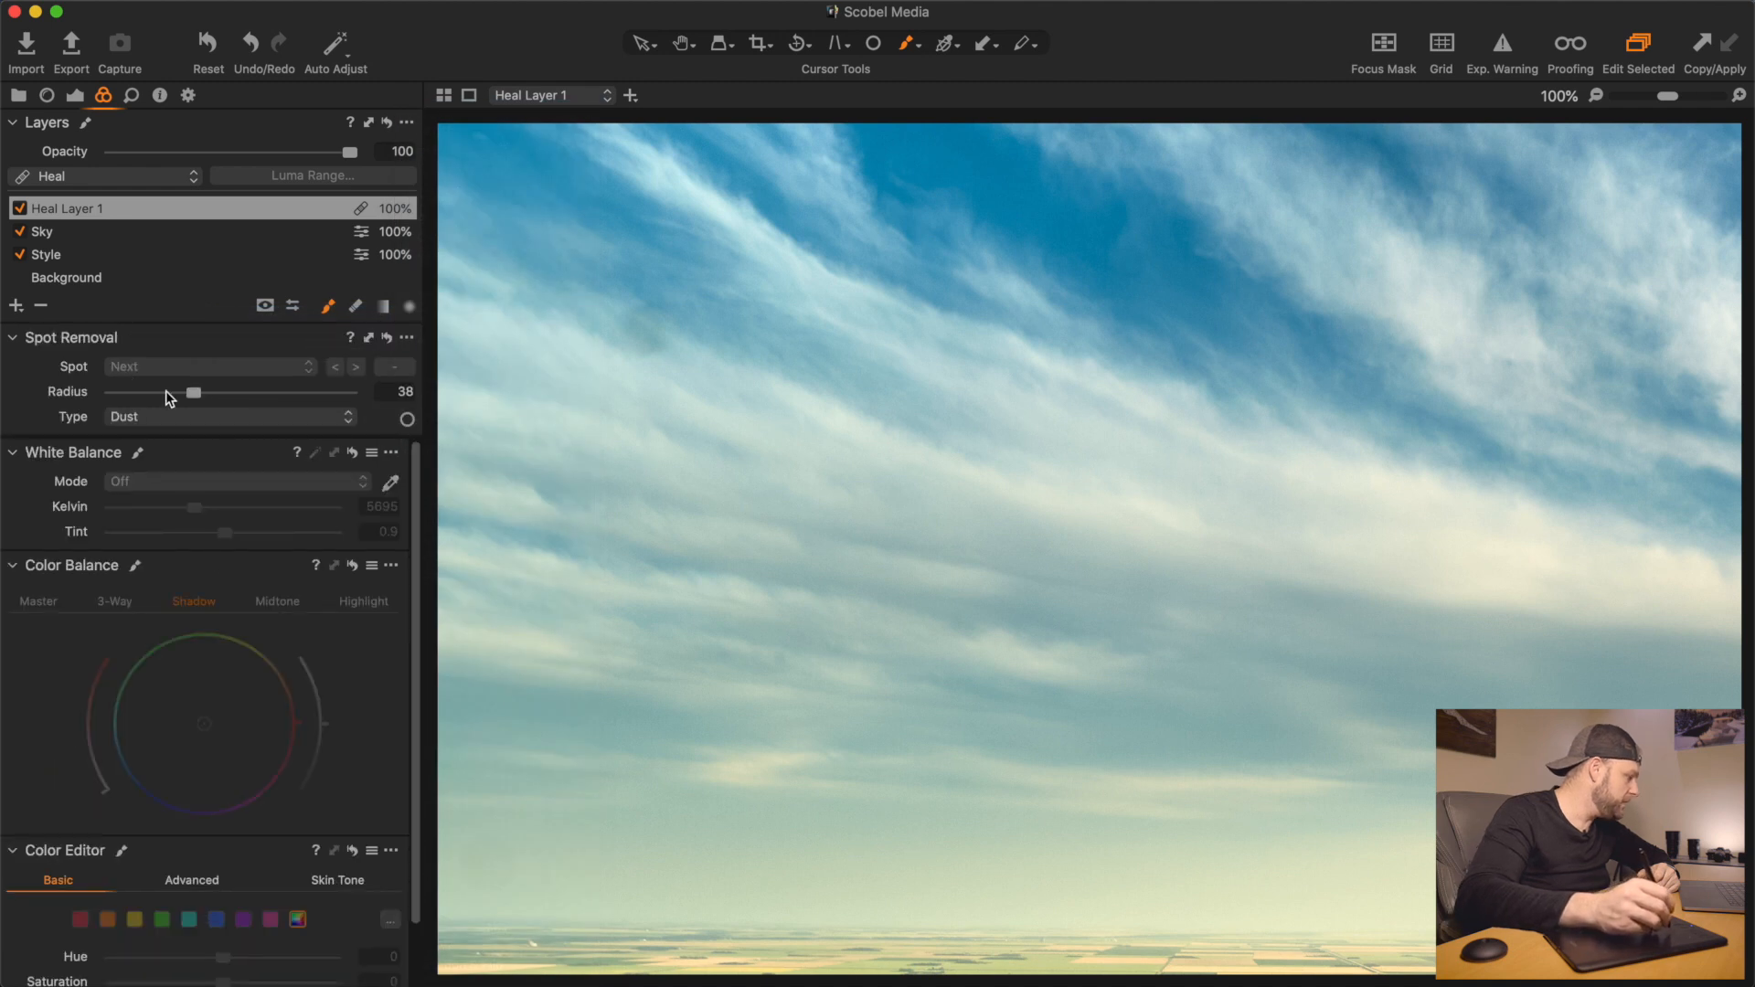
Try to remove the faint dust spot in the pale clouds with a Dust-type removal spot of radius 94, and delete that spot
click(250, 415)
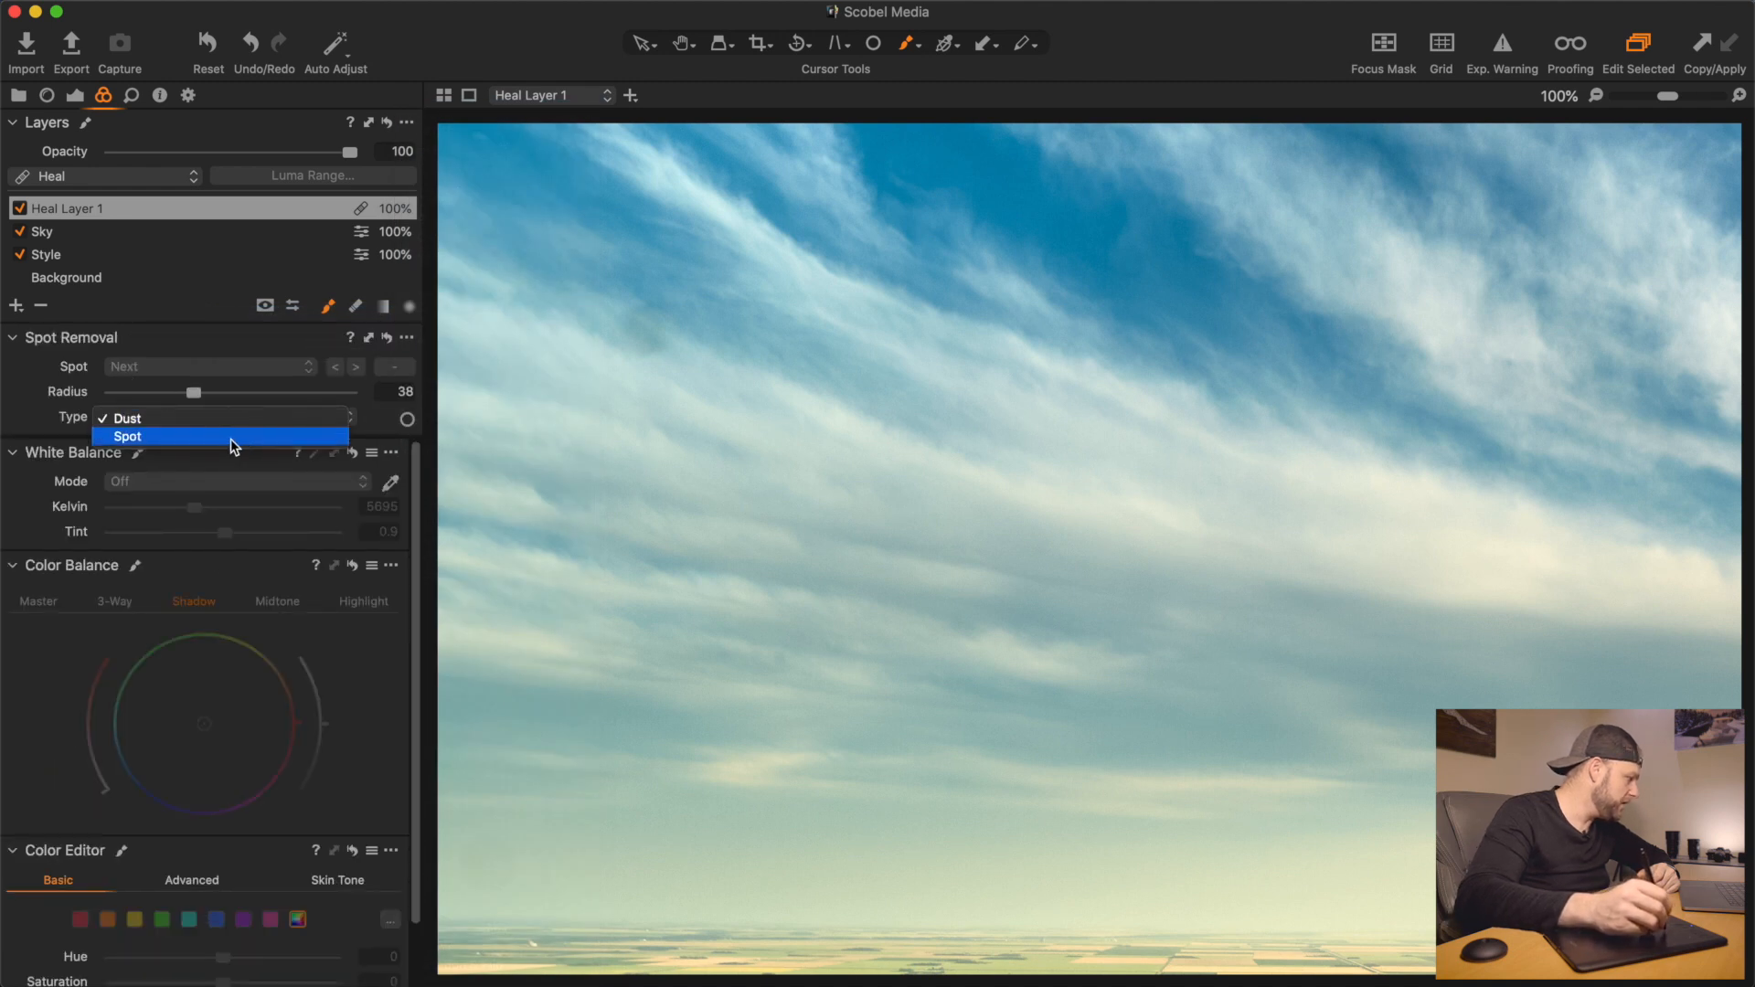
click(234, 417)
click(408, 420)
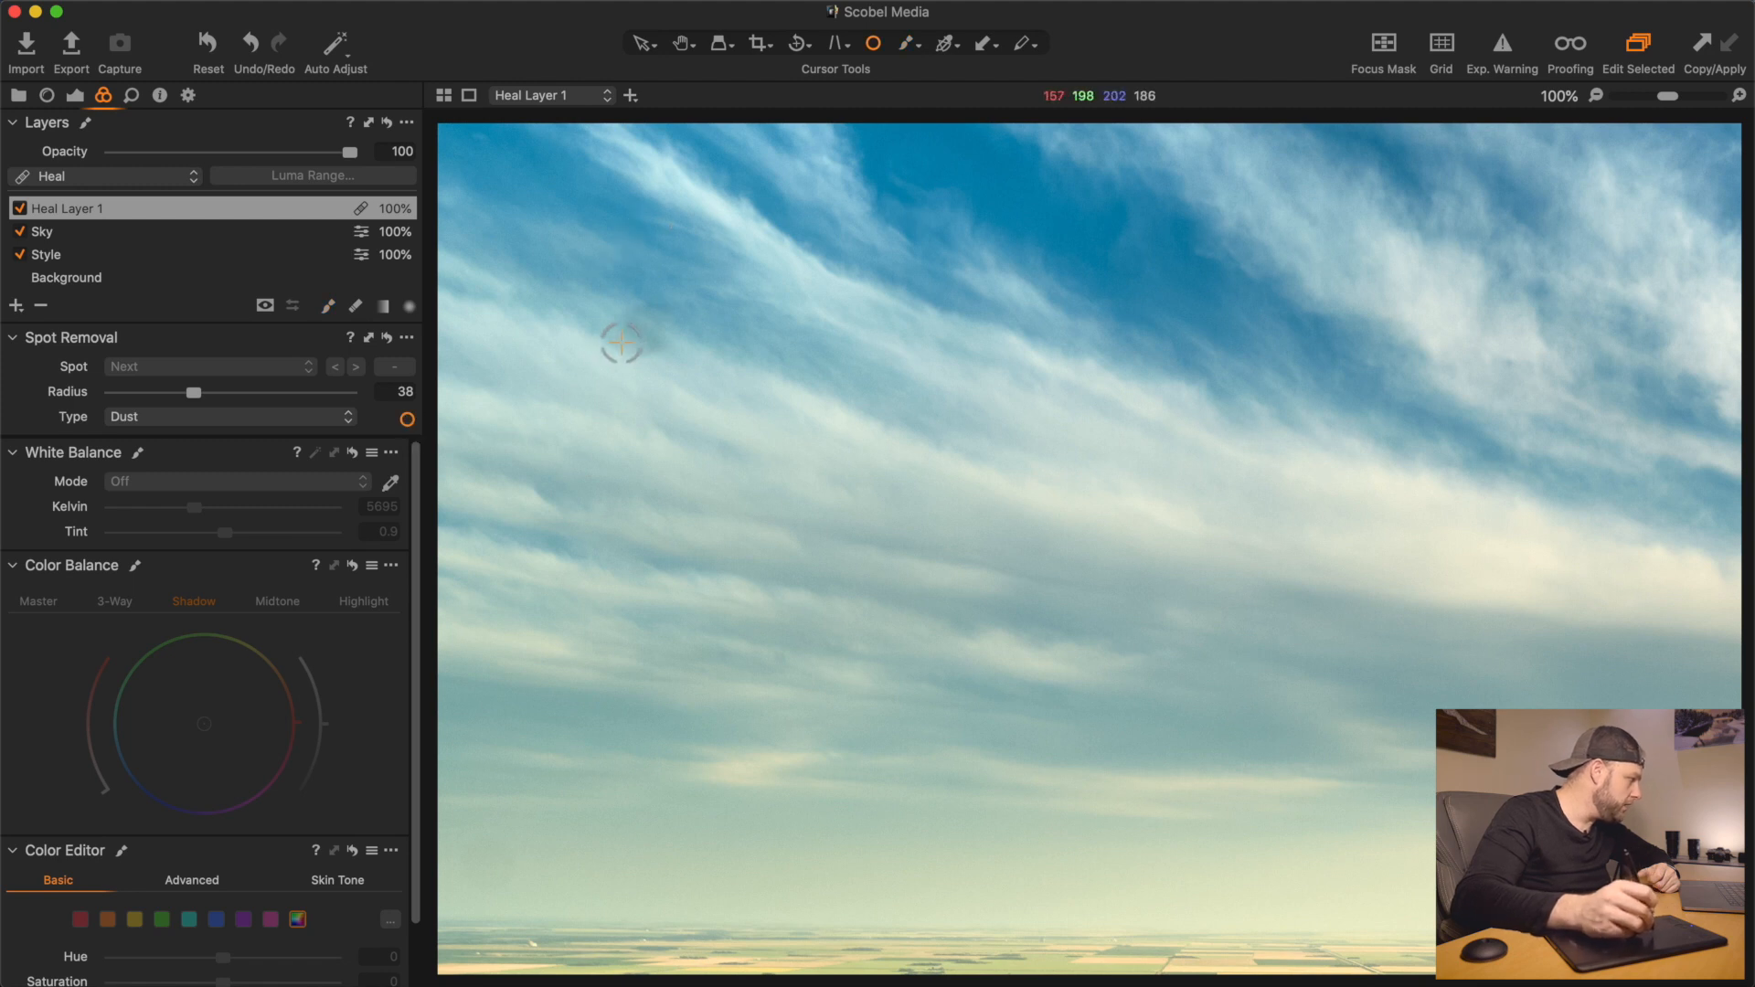
drag(193, 392, 257, 392)
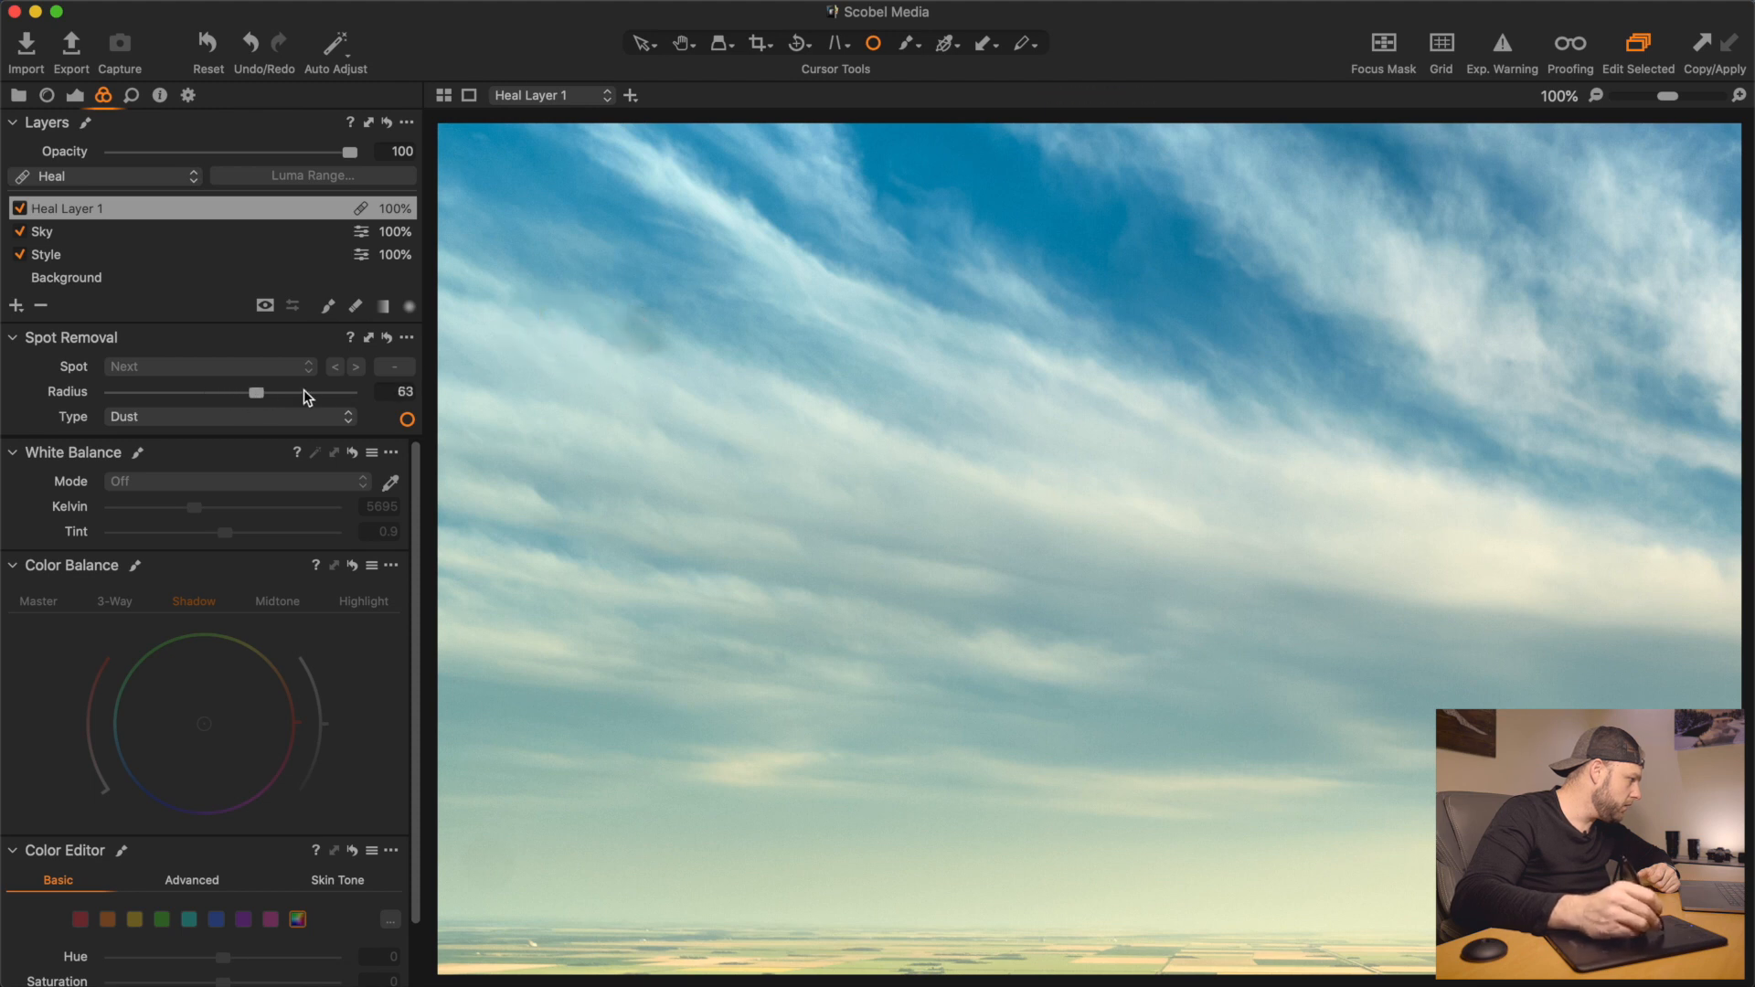
click(639, 330)
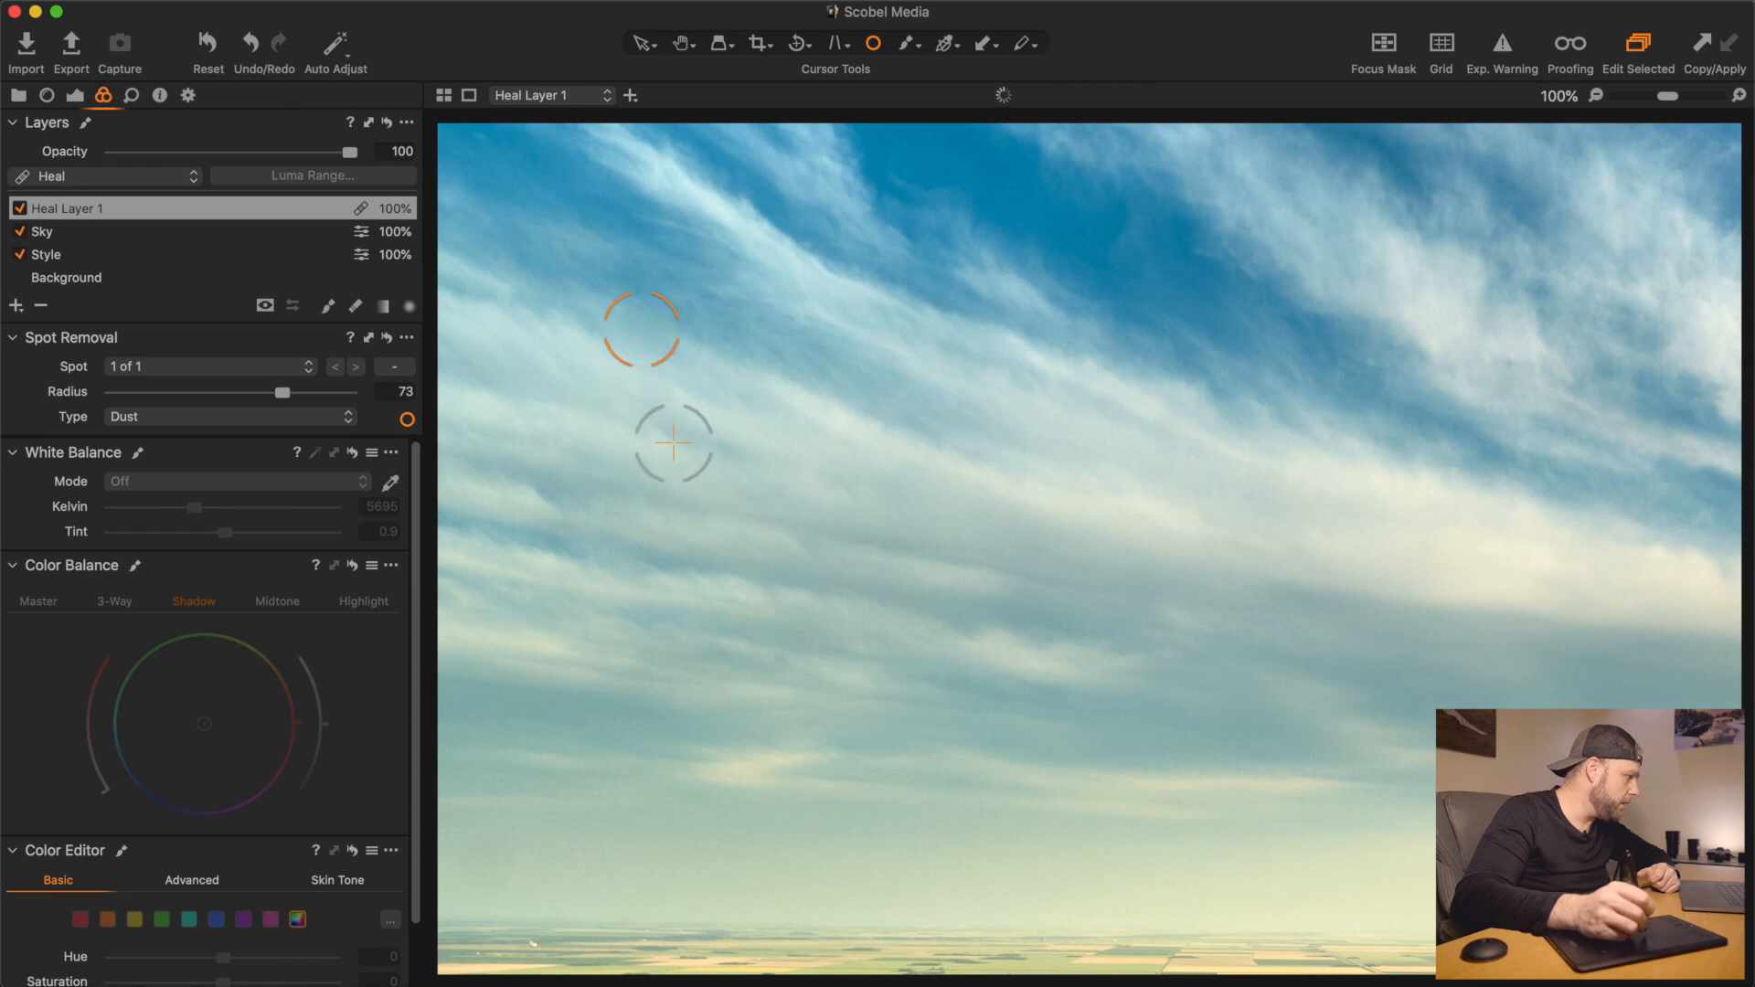
drag(668, 357, 673, 366)
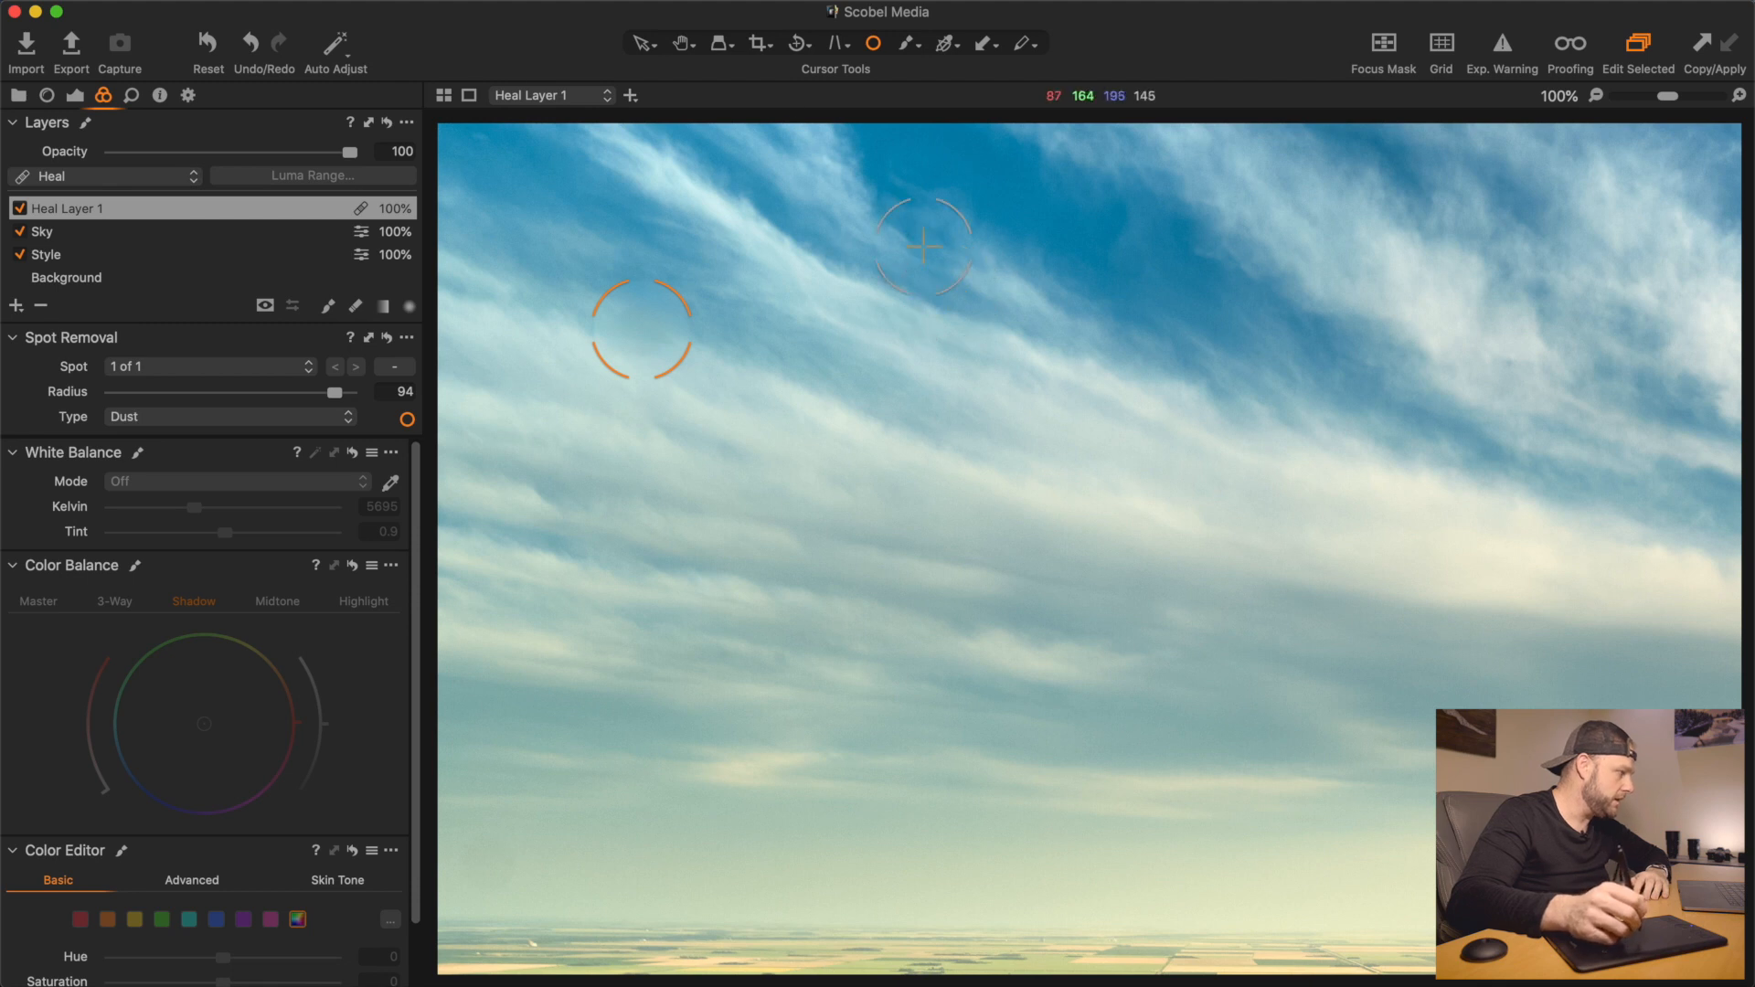
drag(642, 341, 644, 339)
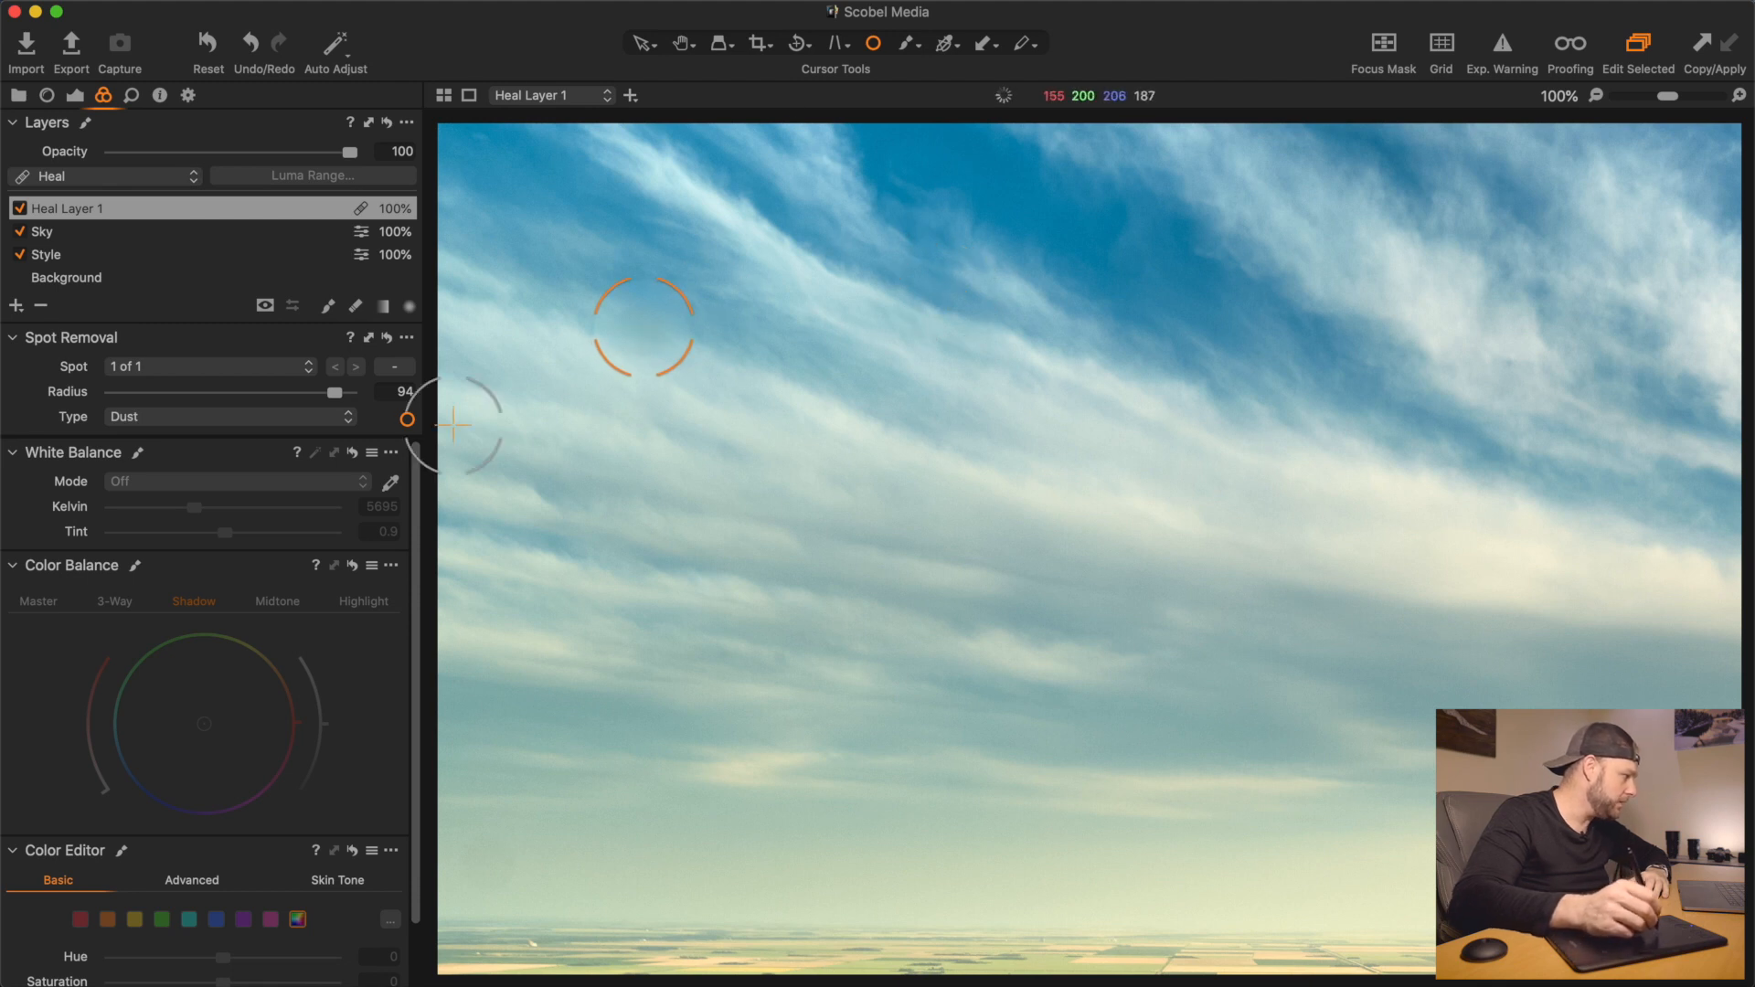
click(379, 364)
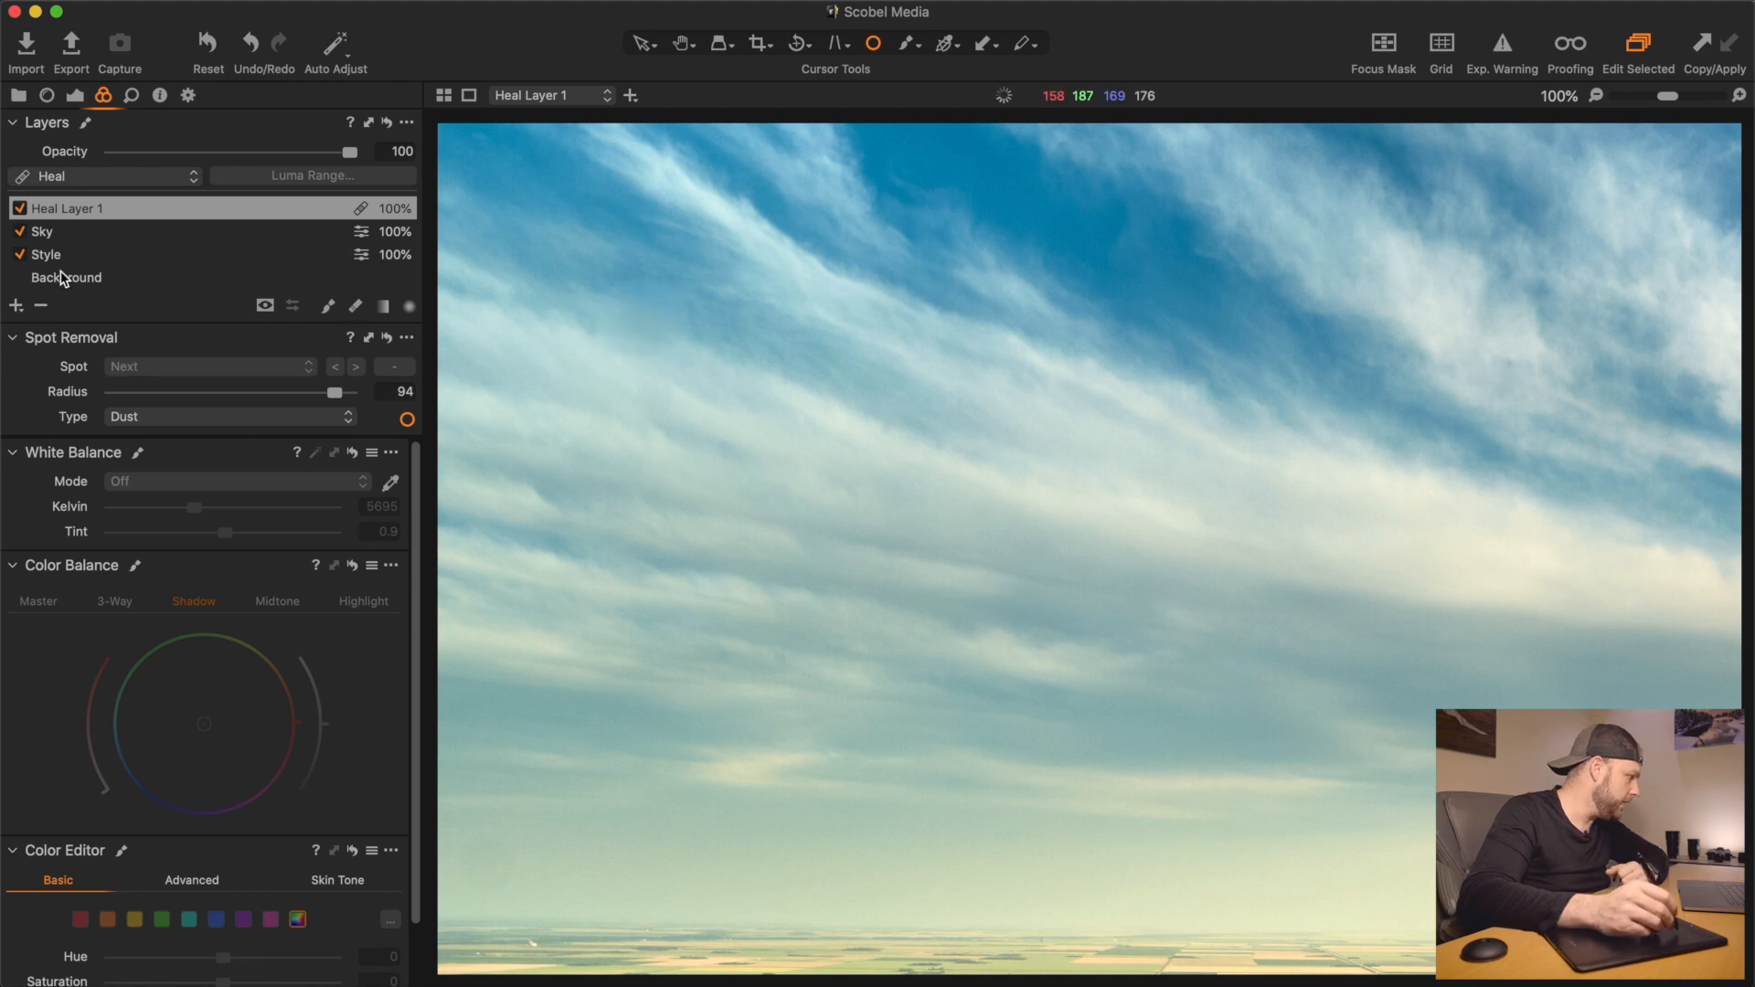
Paint over the faint dust spot in the pale clouds with the heal brush on the heal layer
click(330, 310)
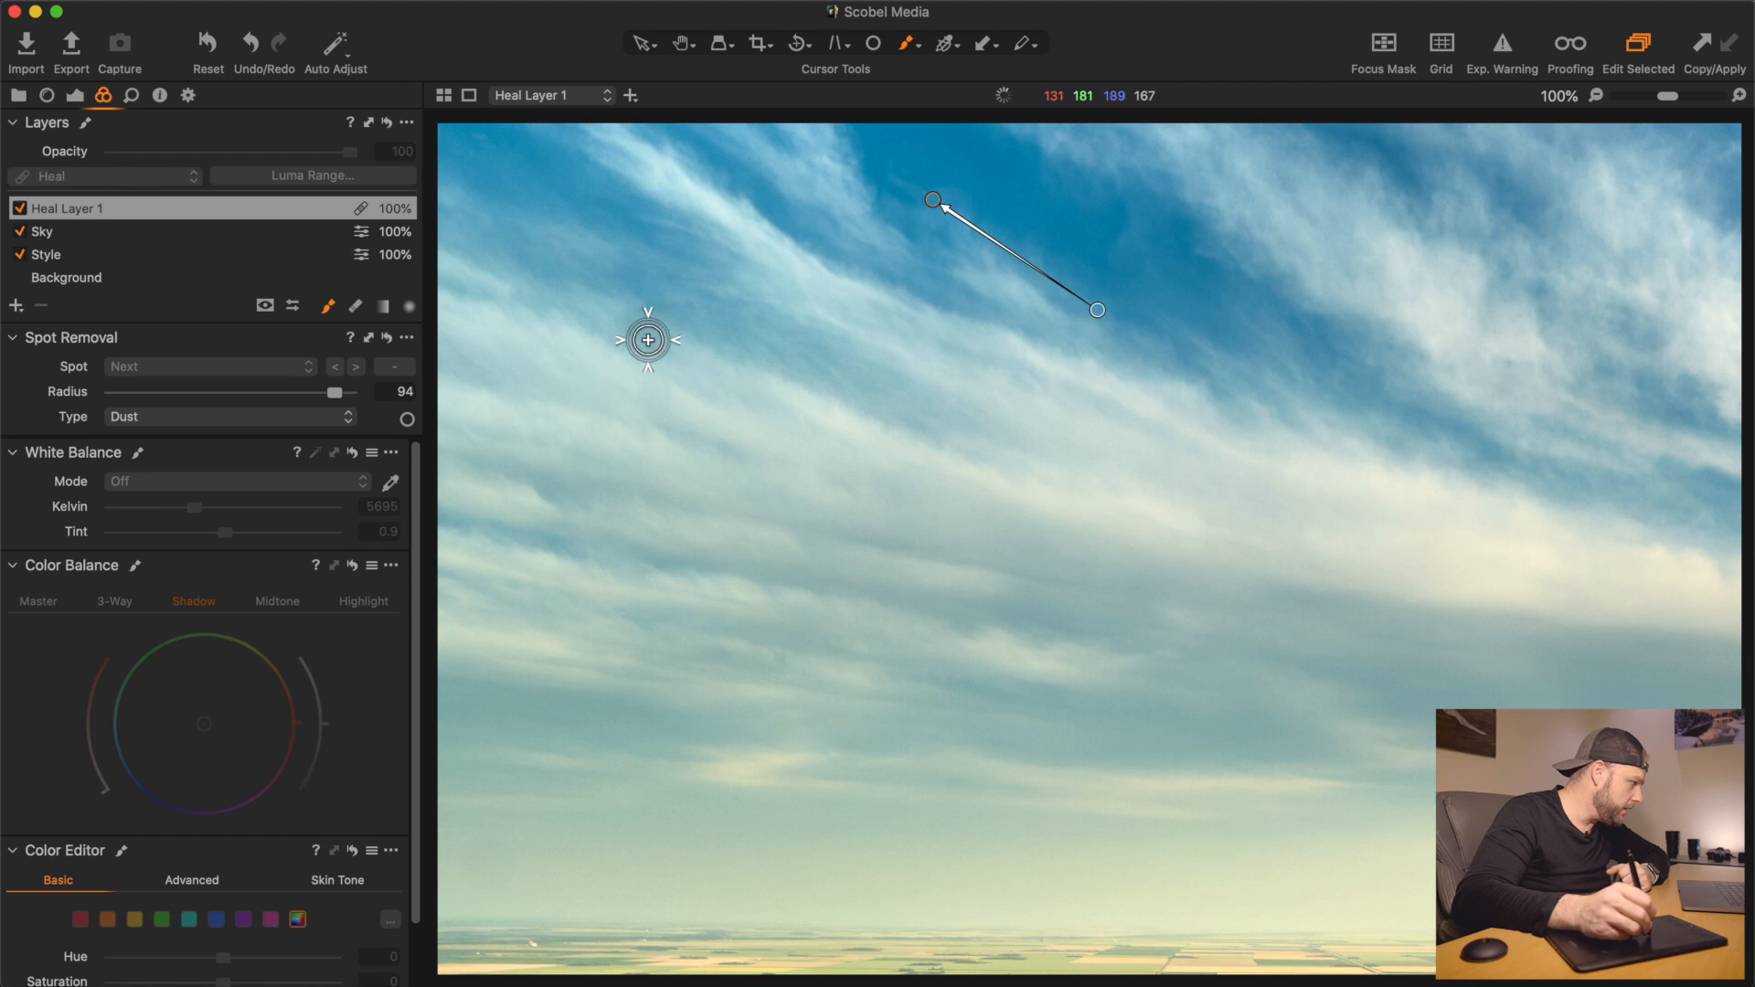
mouse_move(678, 320)
mouse_down()
mouse_move(629, 348)
mouse_move(653, 350)
mouse_move(643, 309)
mouse_up()
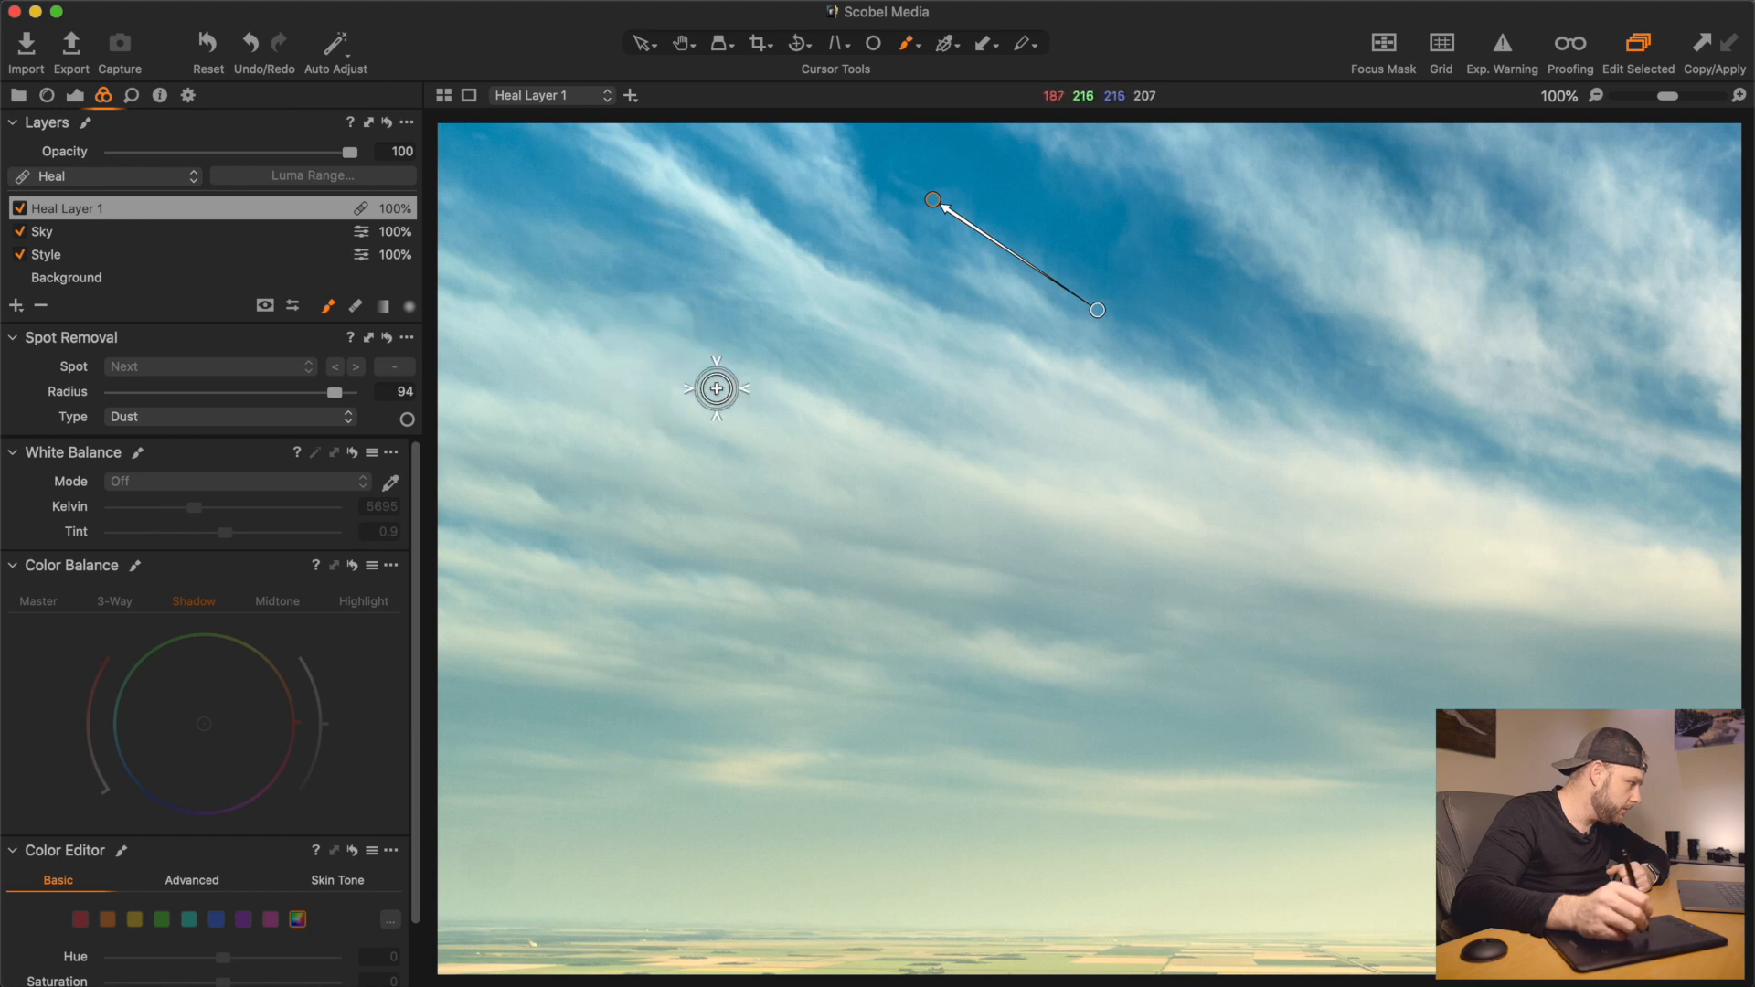
click(666, 342)
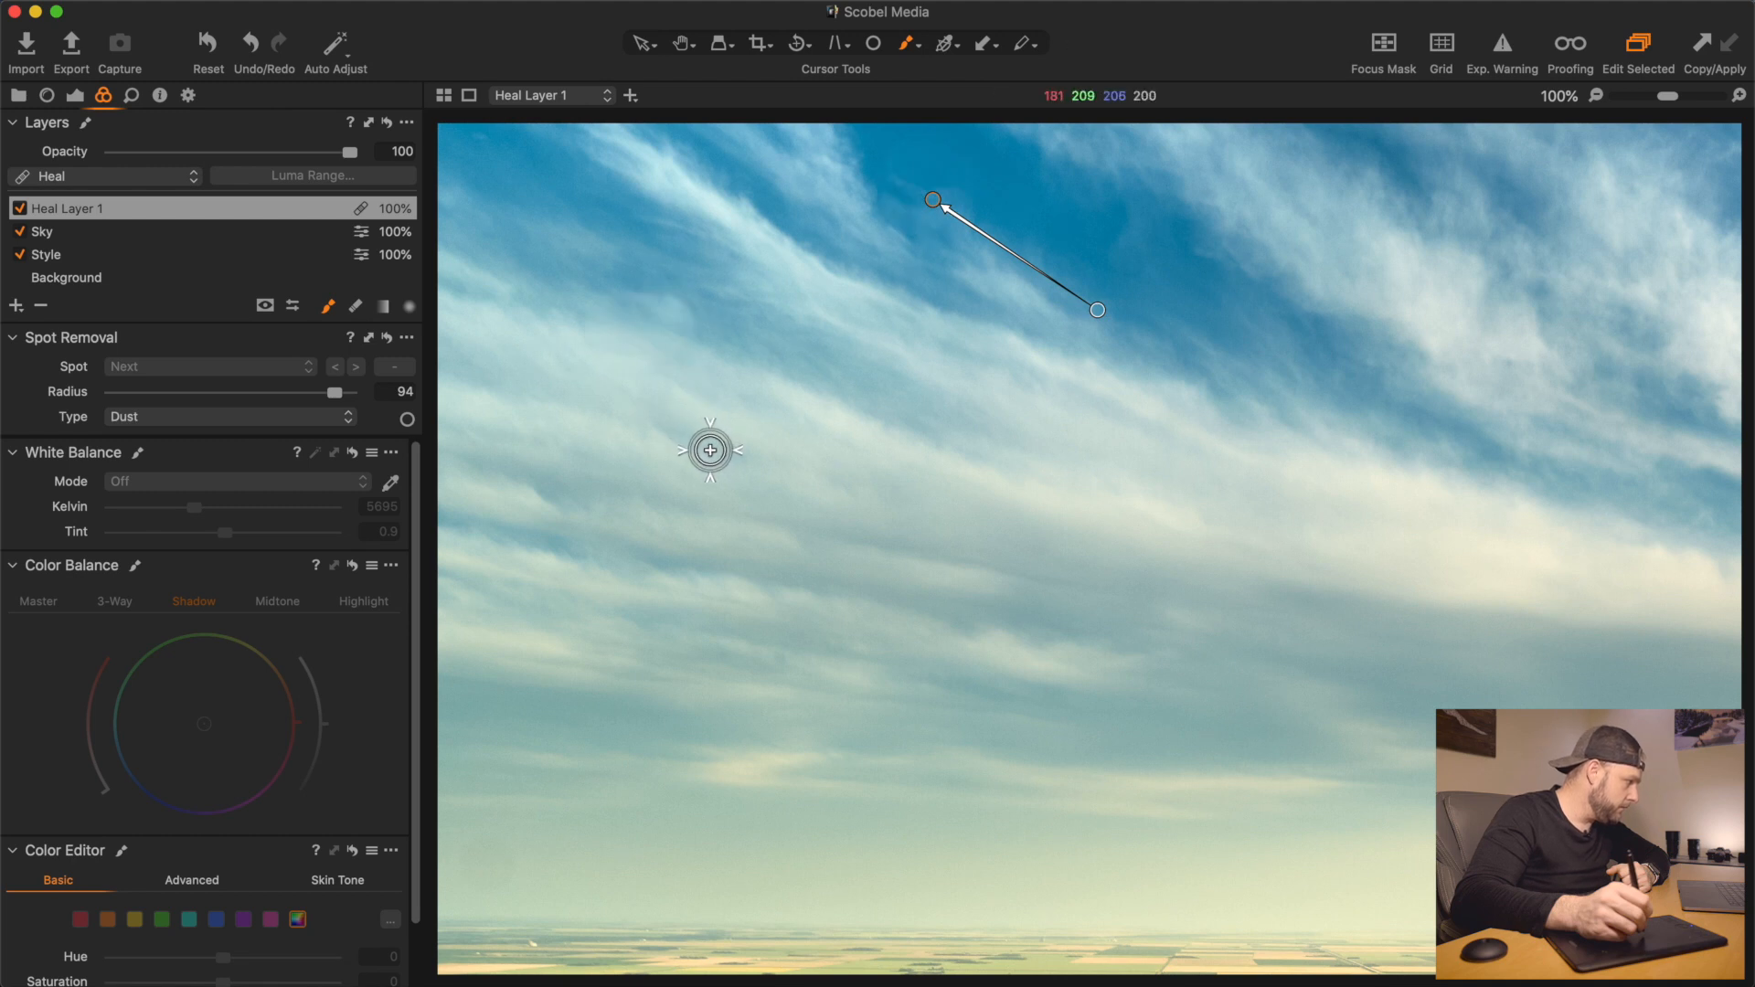
Fine-tune the Sky layer to Clarity 63 and Exposure -0.44 while viewing the whole photo
drag(1677, 99, 1635, 99)
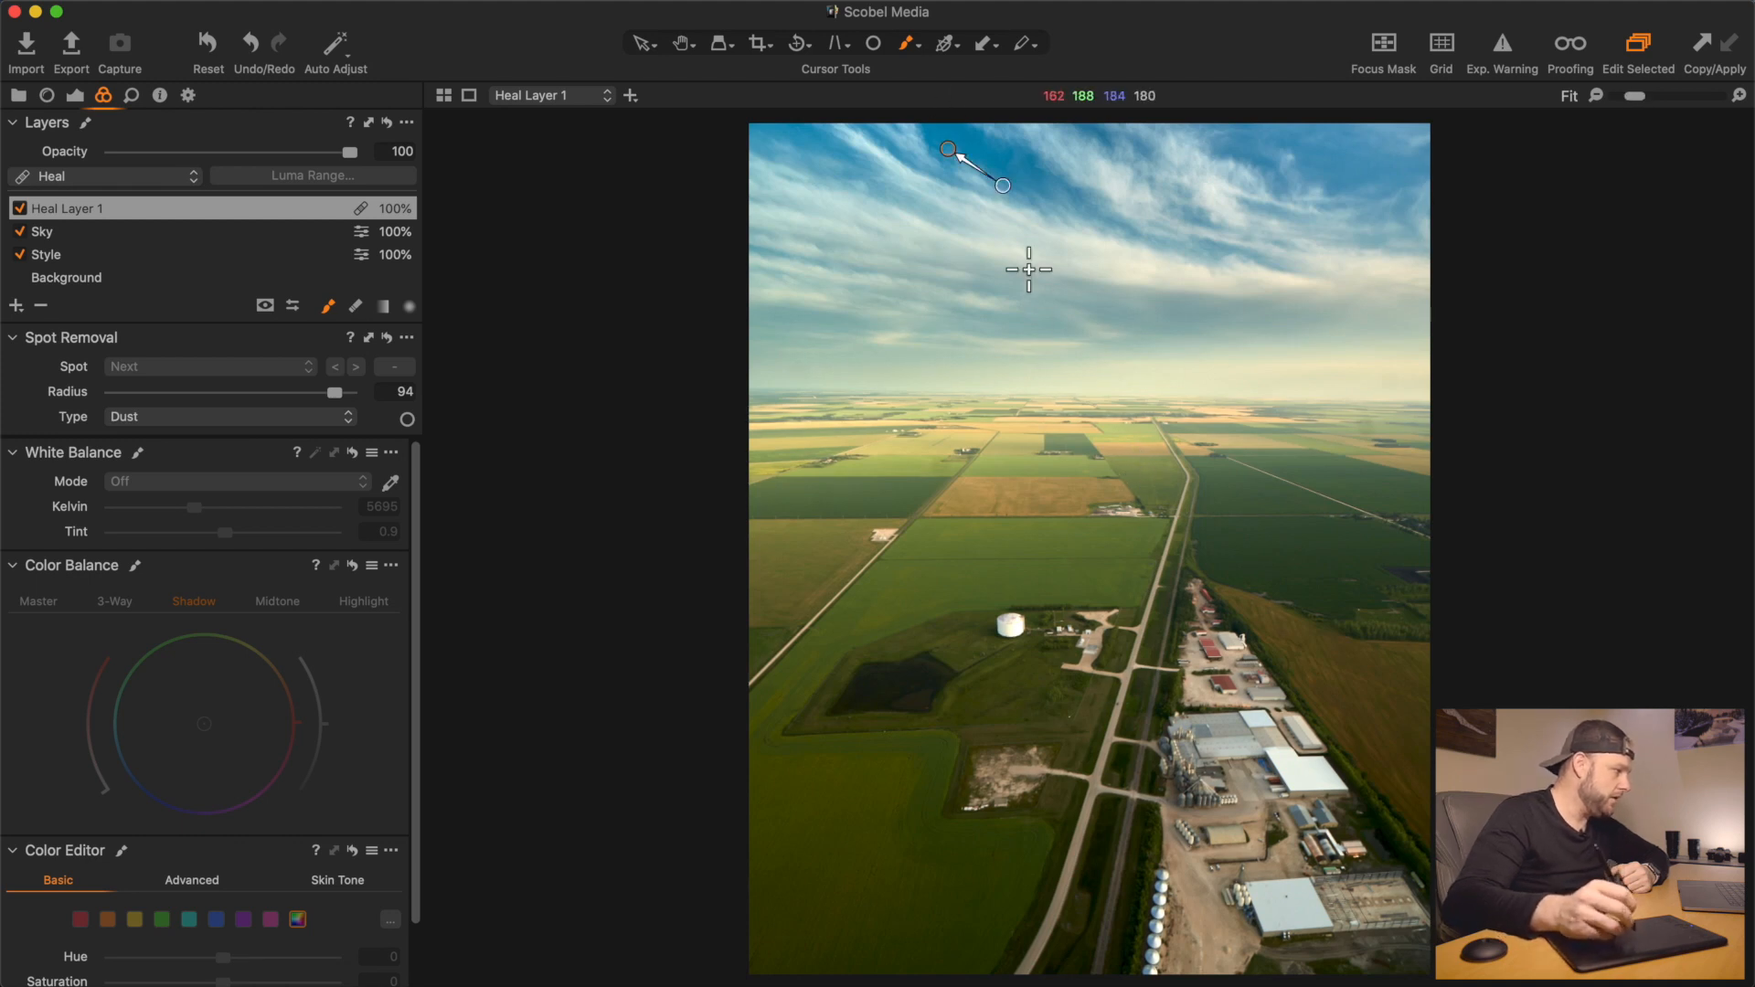
click(61, 234)
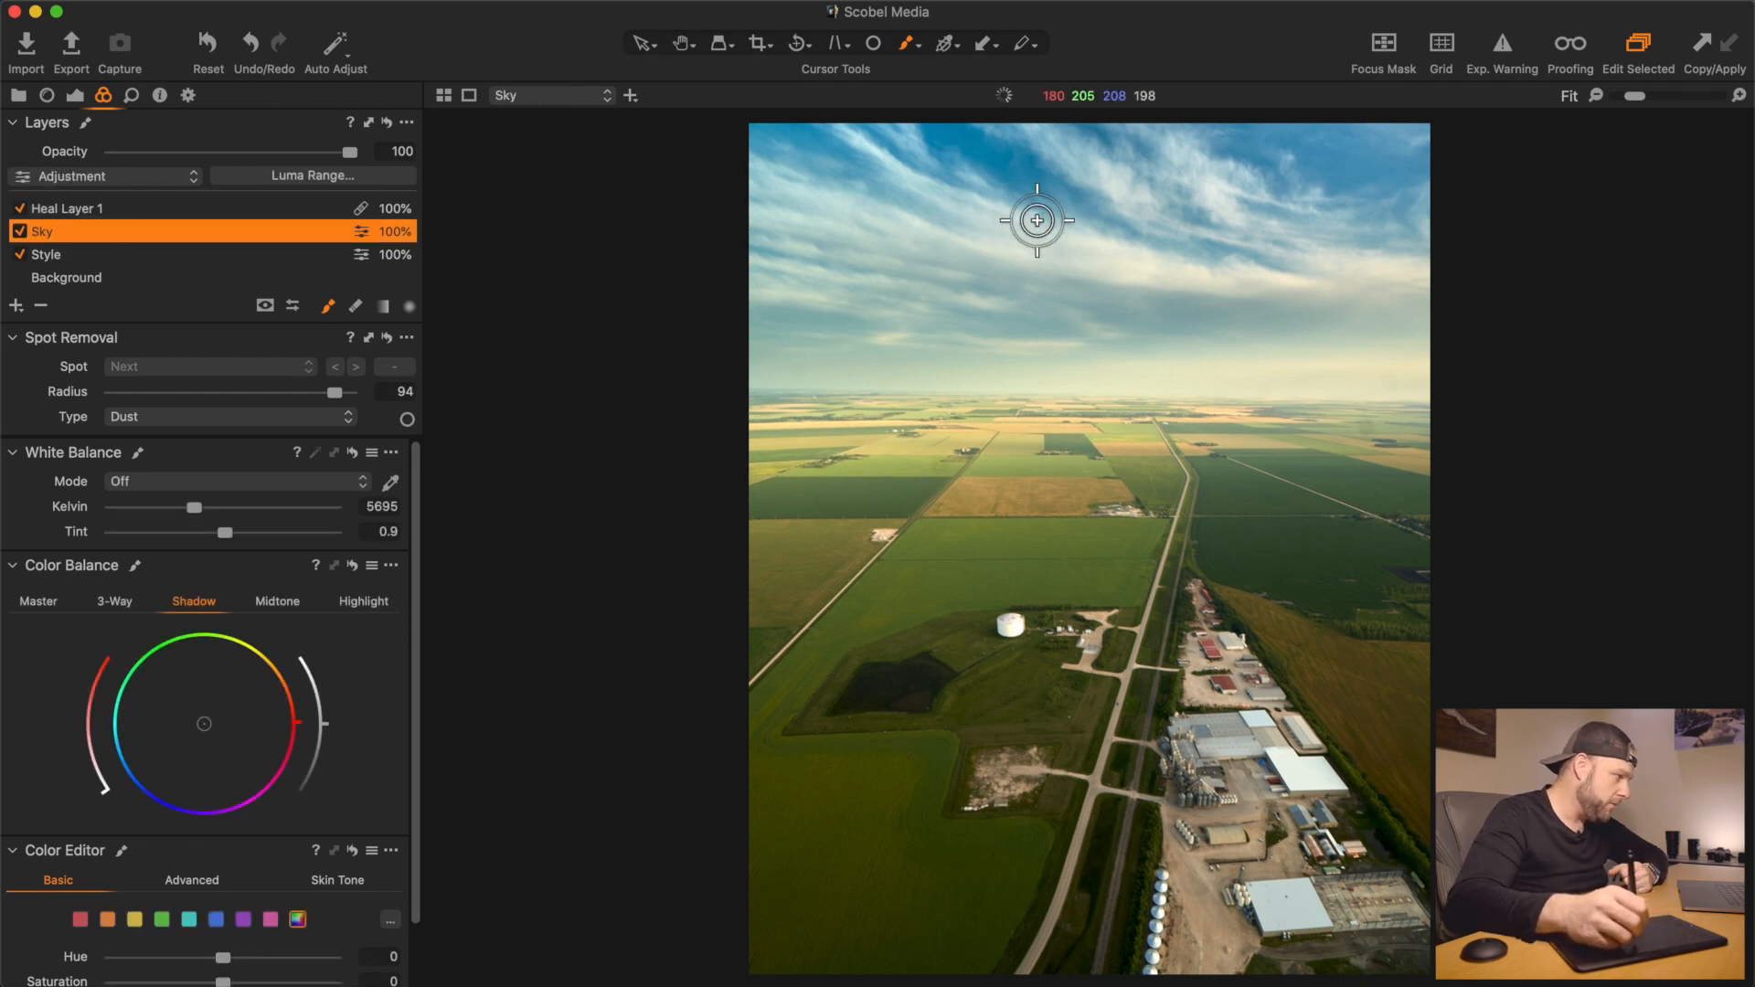
click(133, 96)
drag(282, 732, 302, 735)
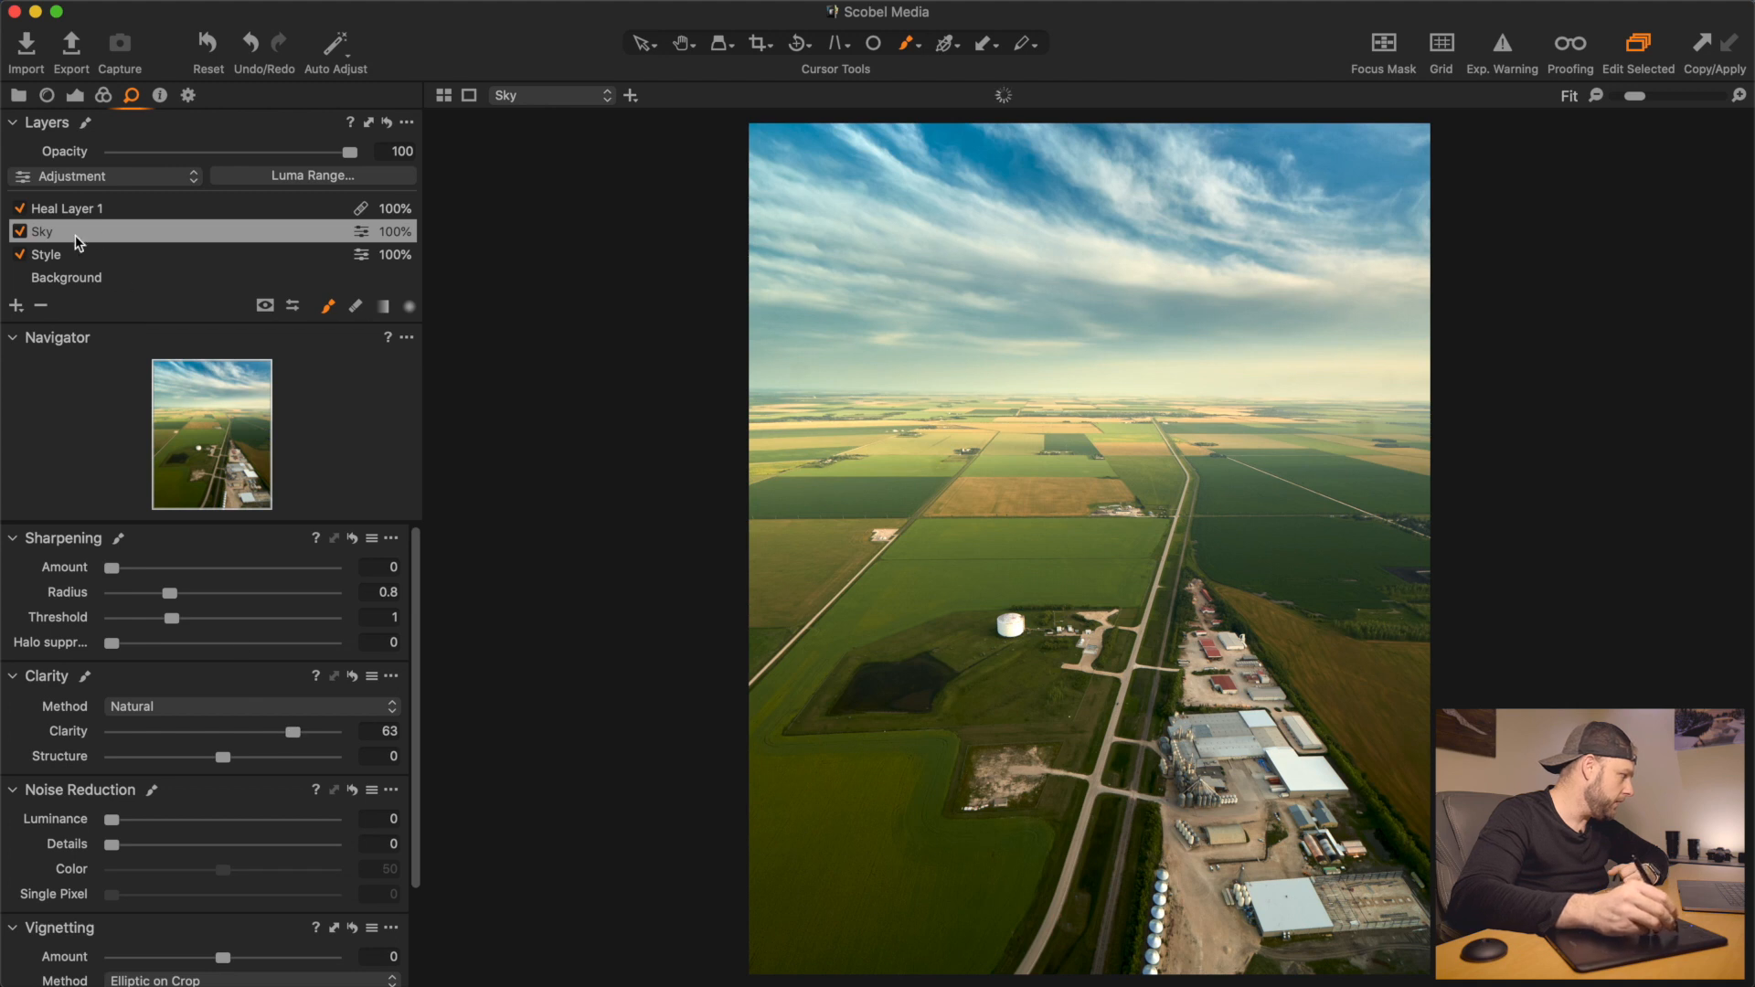
click(75, 95)
drag(210, 656, 215, 656)
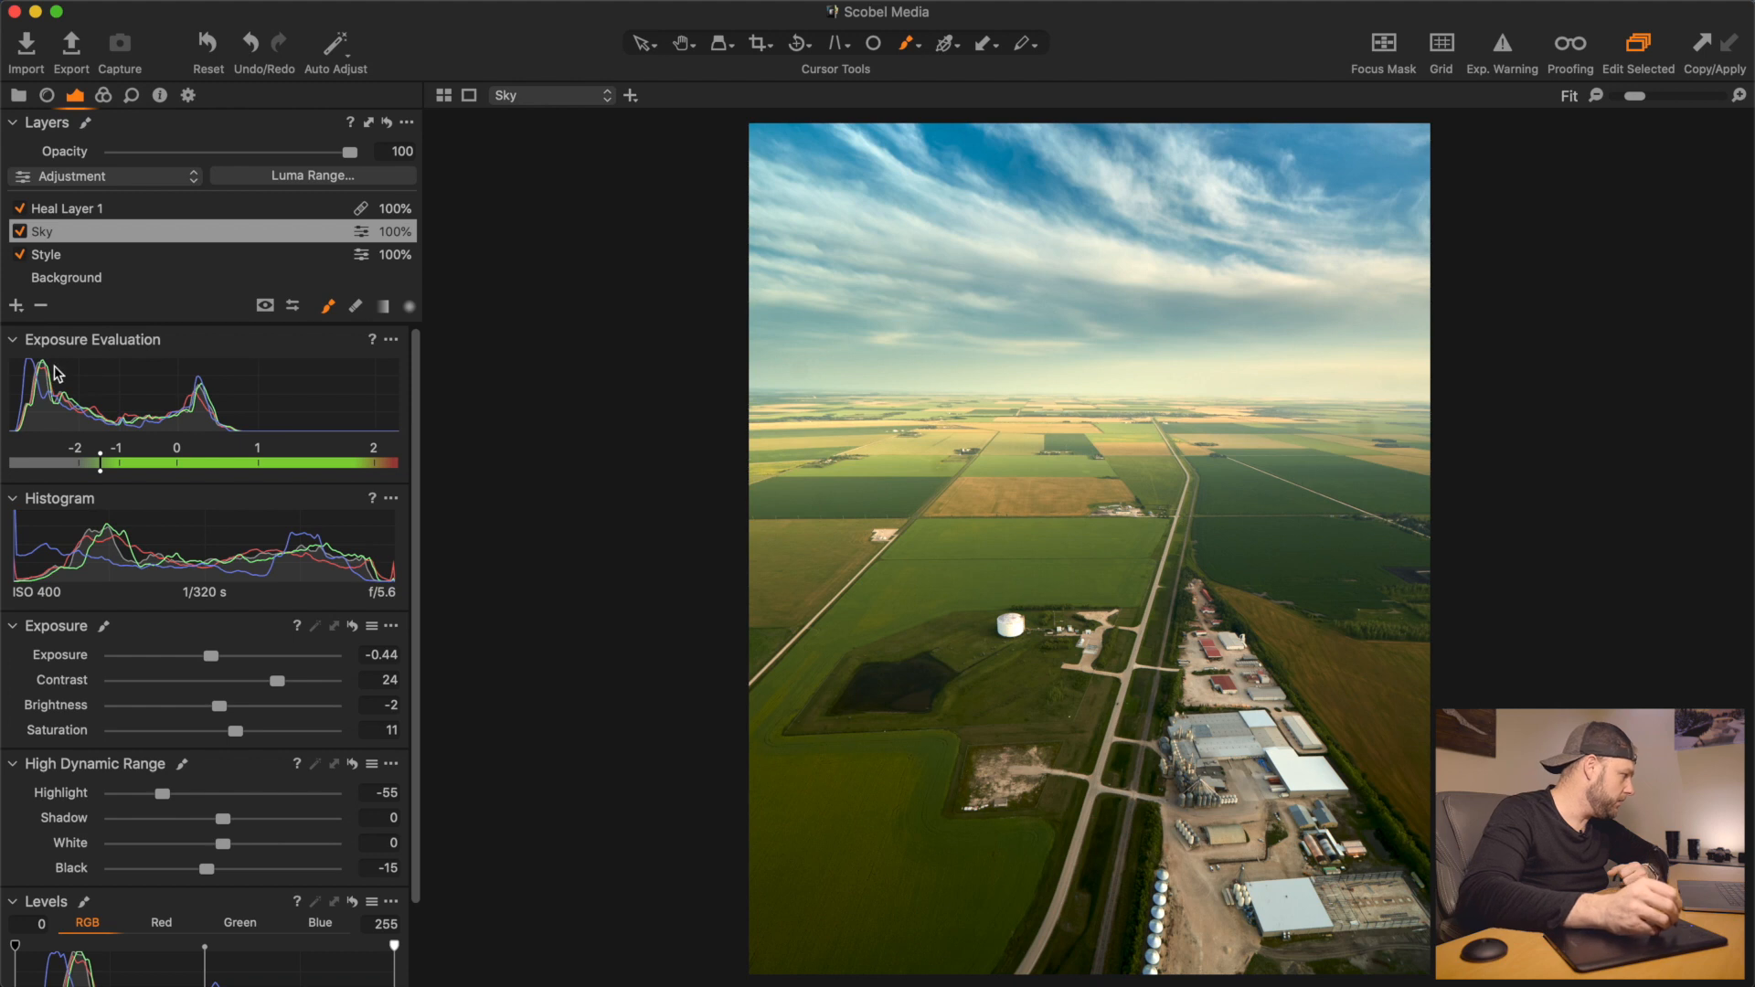
Add a new adjustment layer above the heal layer, name it Fields and fill its mask
click(16, 305)
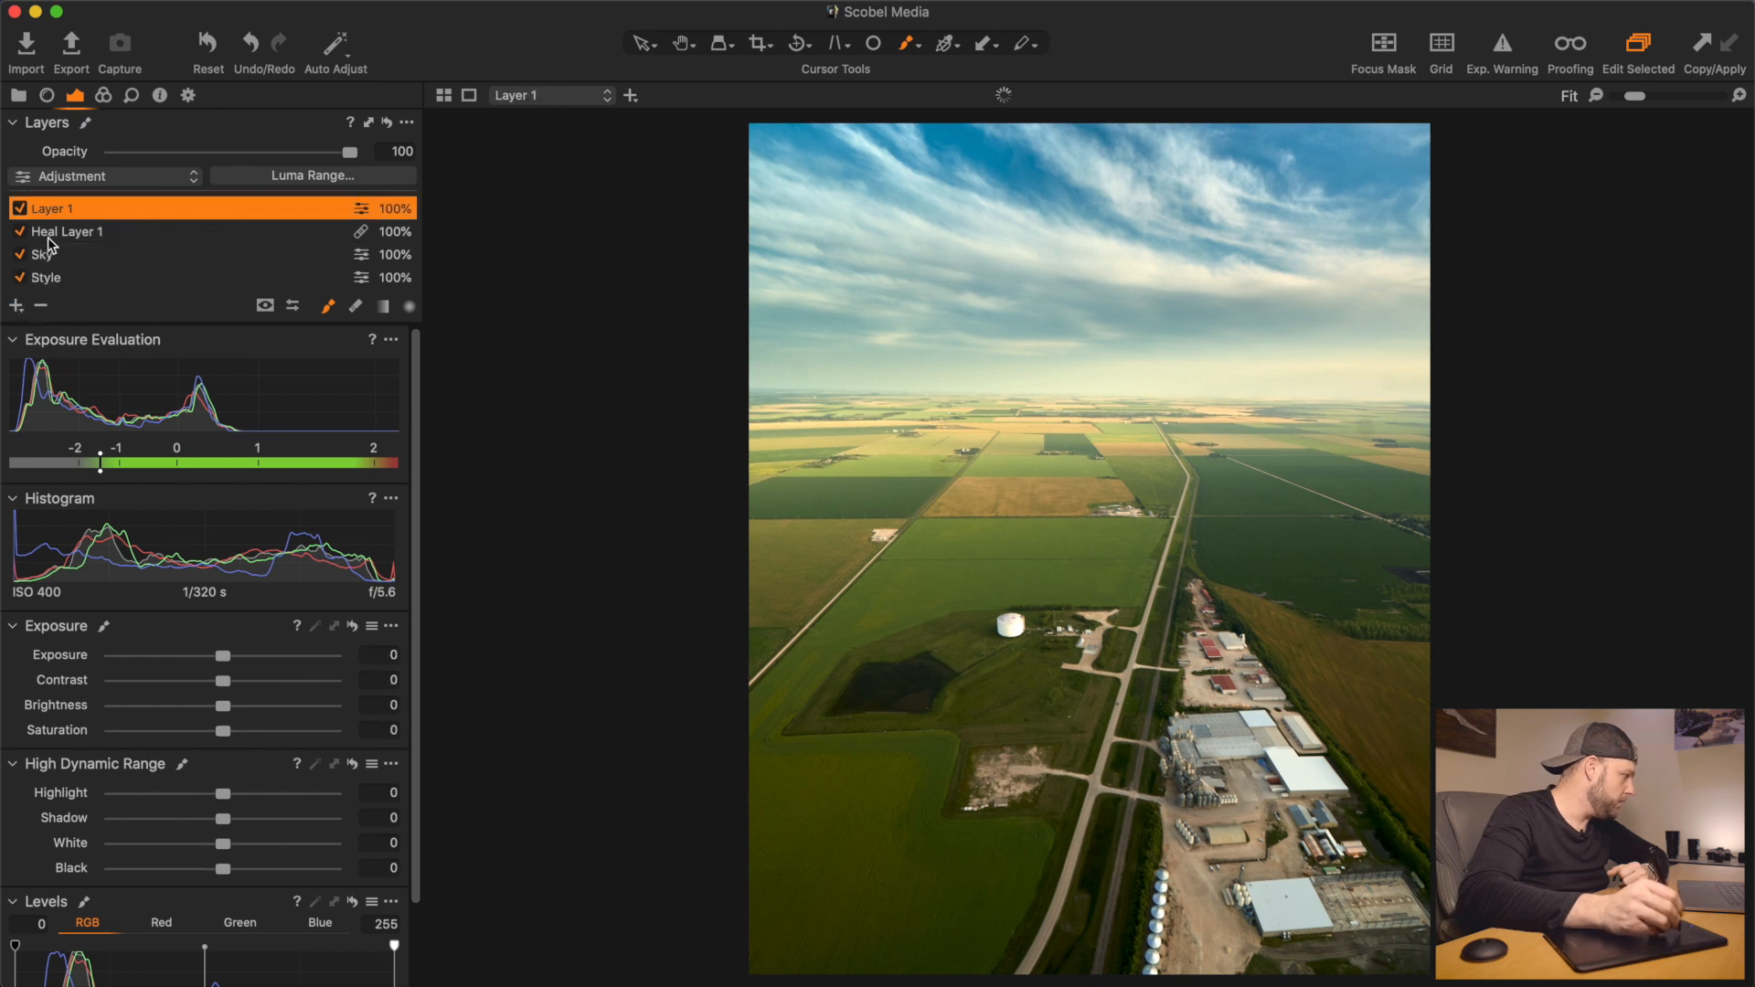
double_click(55, 216)
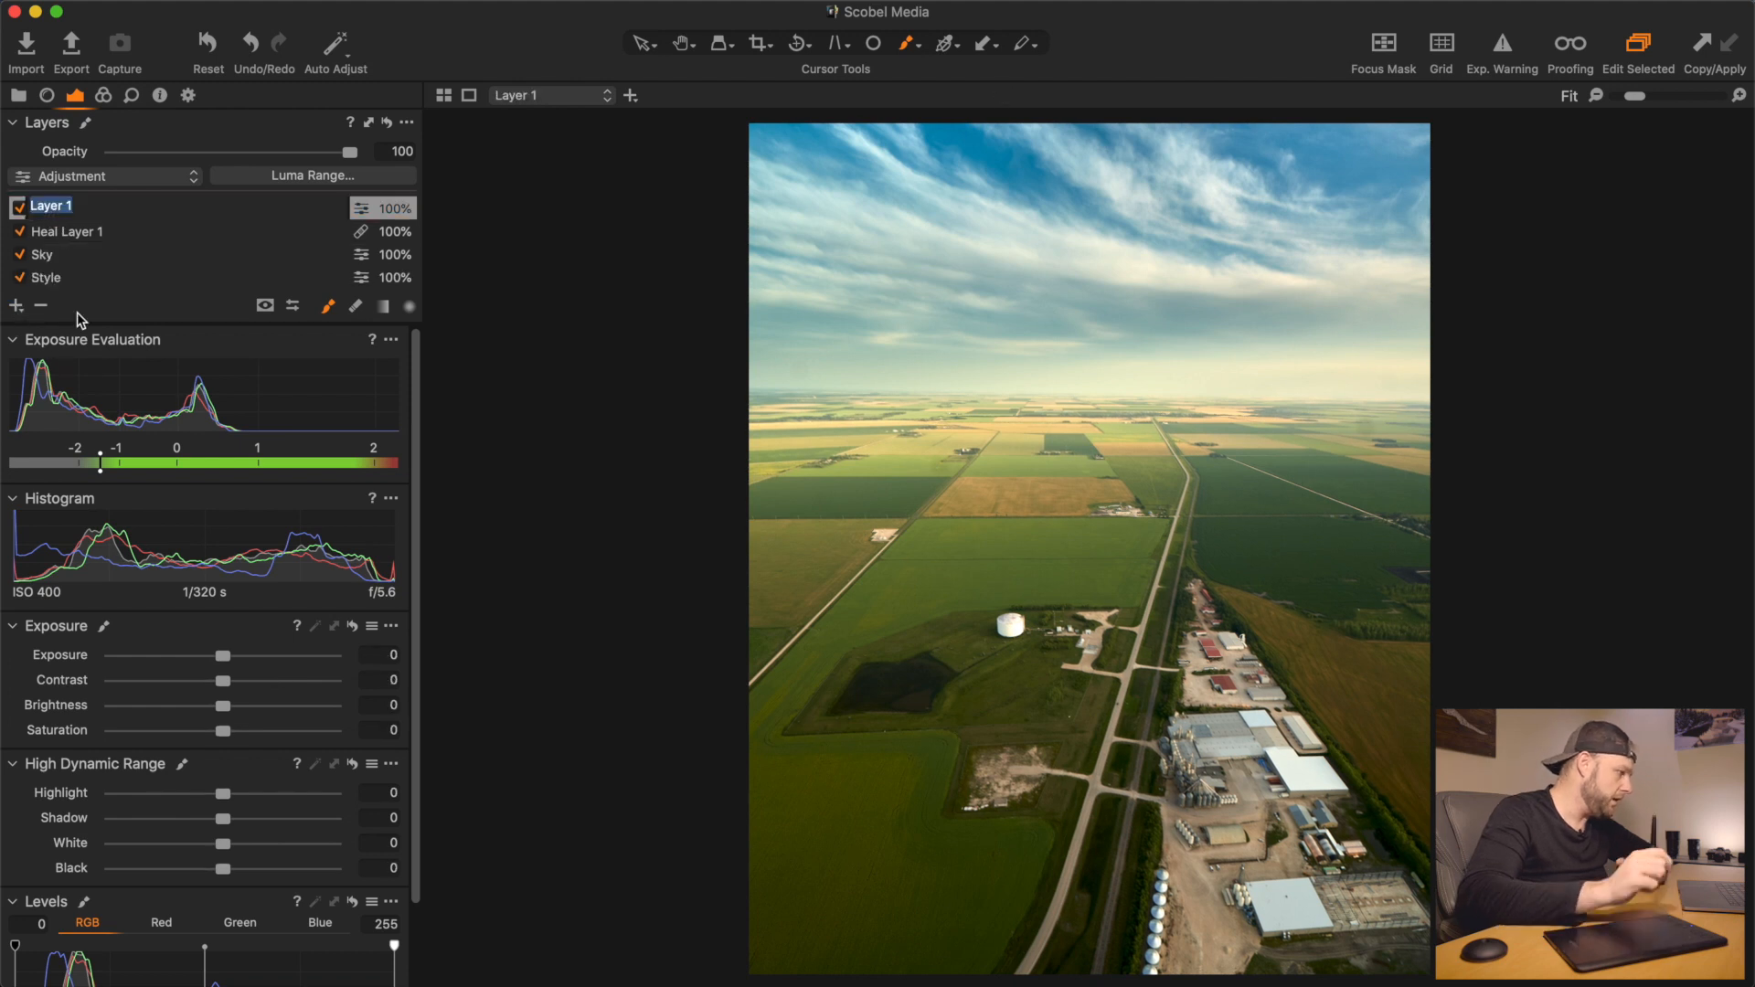
text(Fiel)
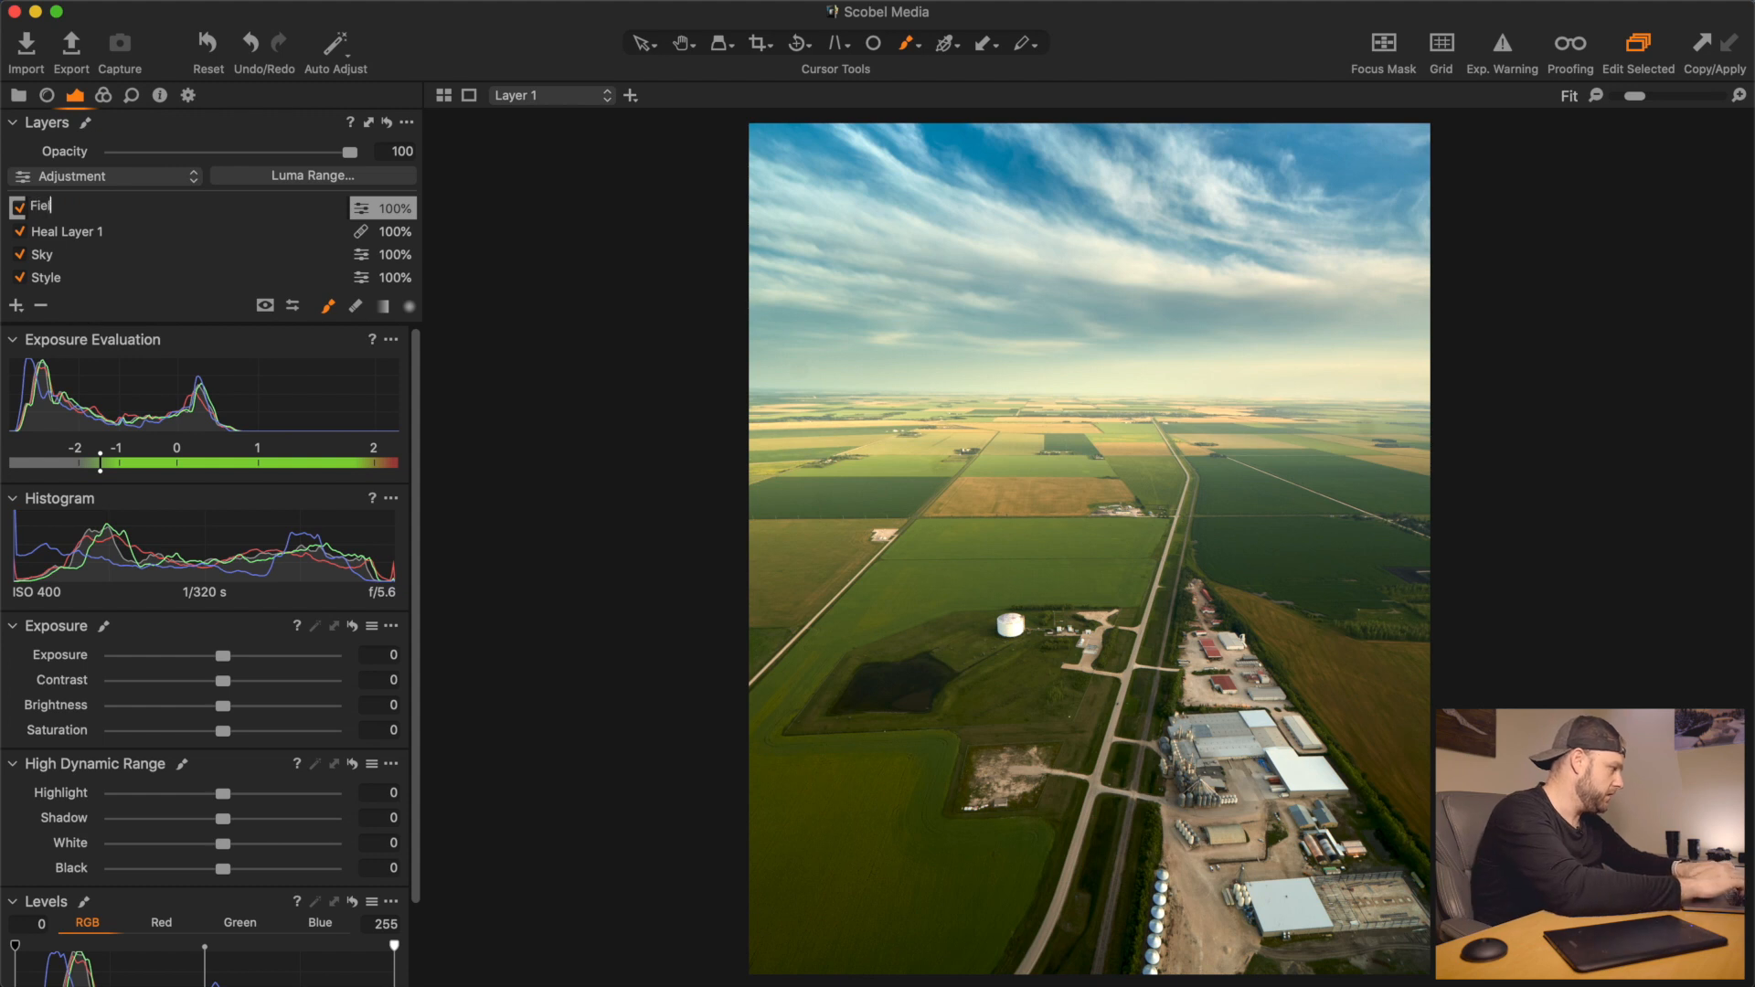
text(ds)
key(Return)
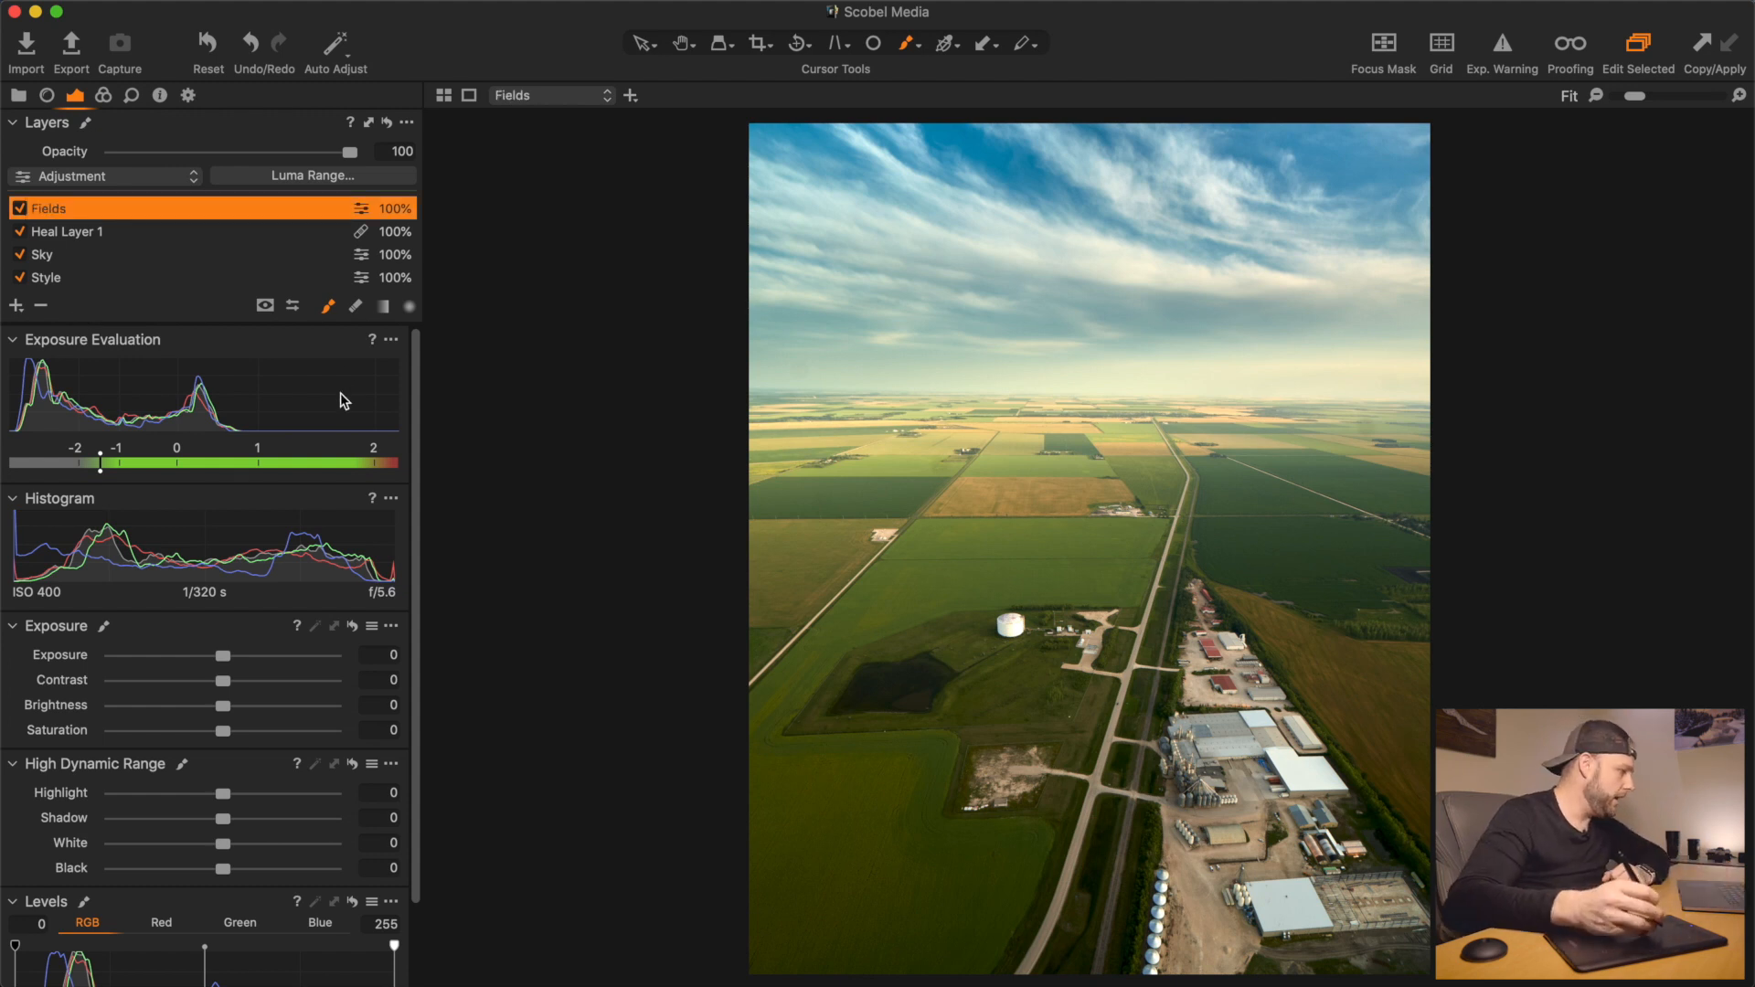
right_click(187, 212)
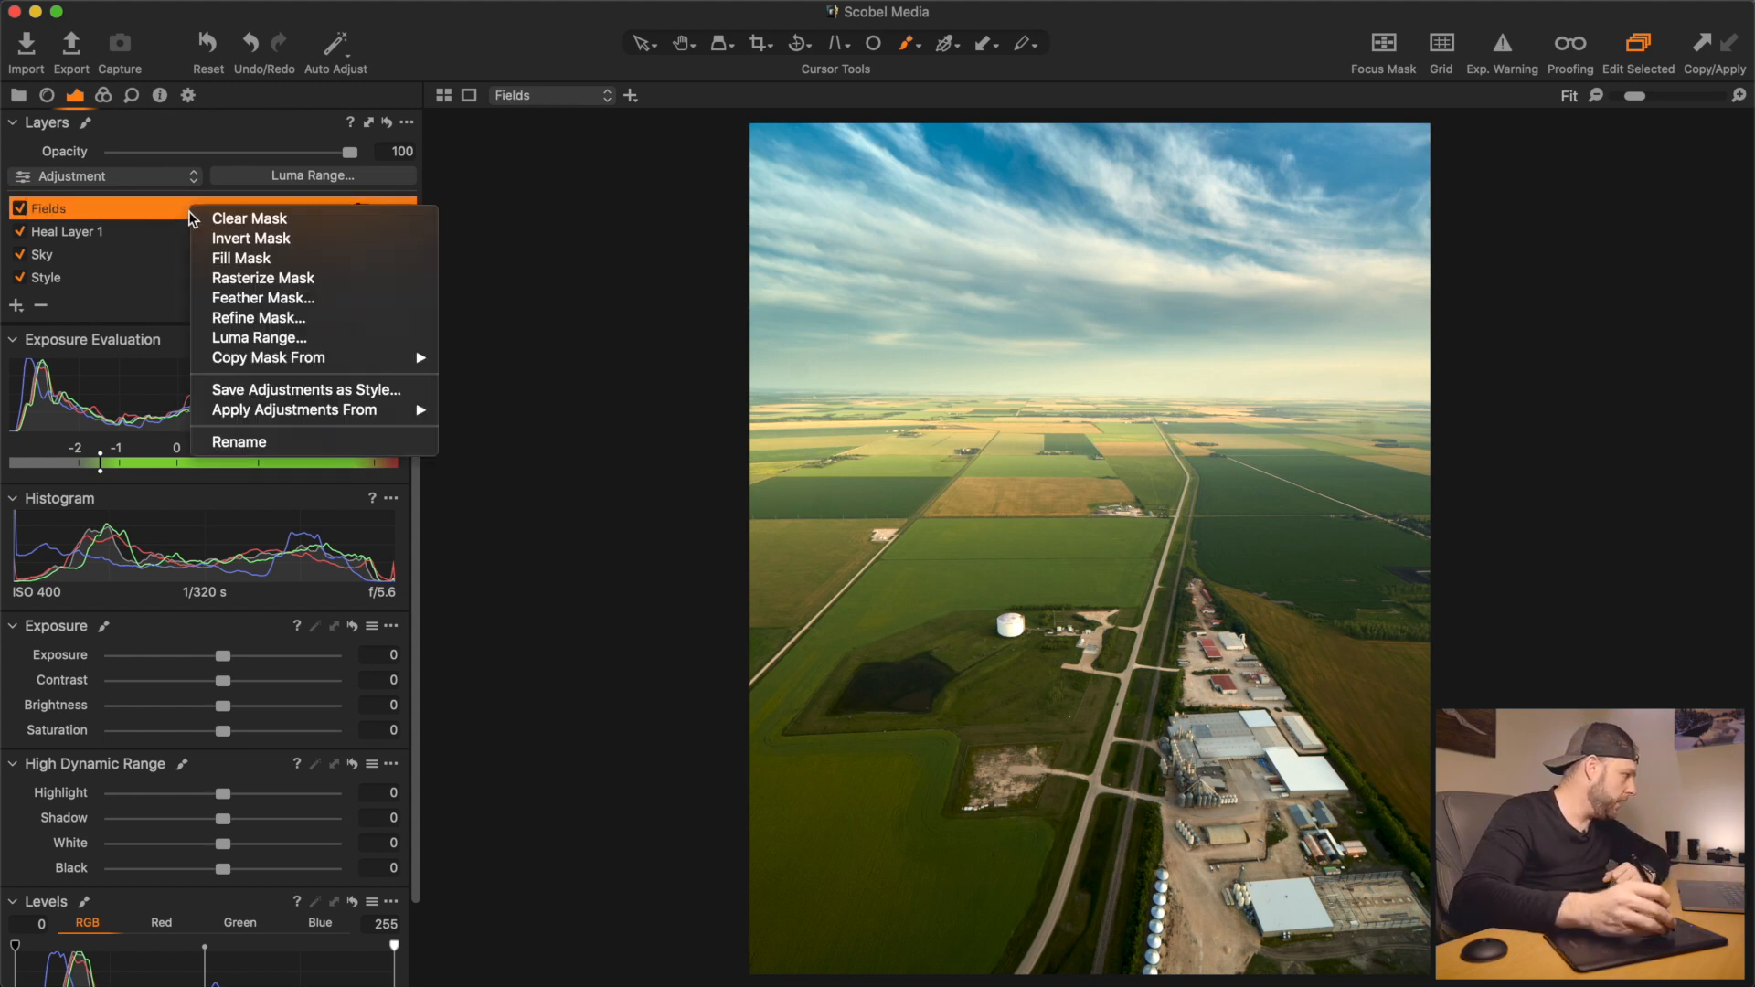
click(227, 261)
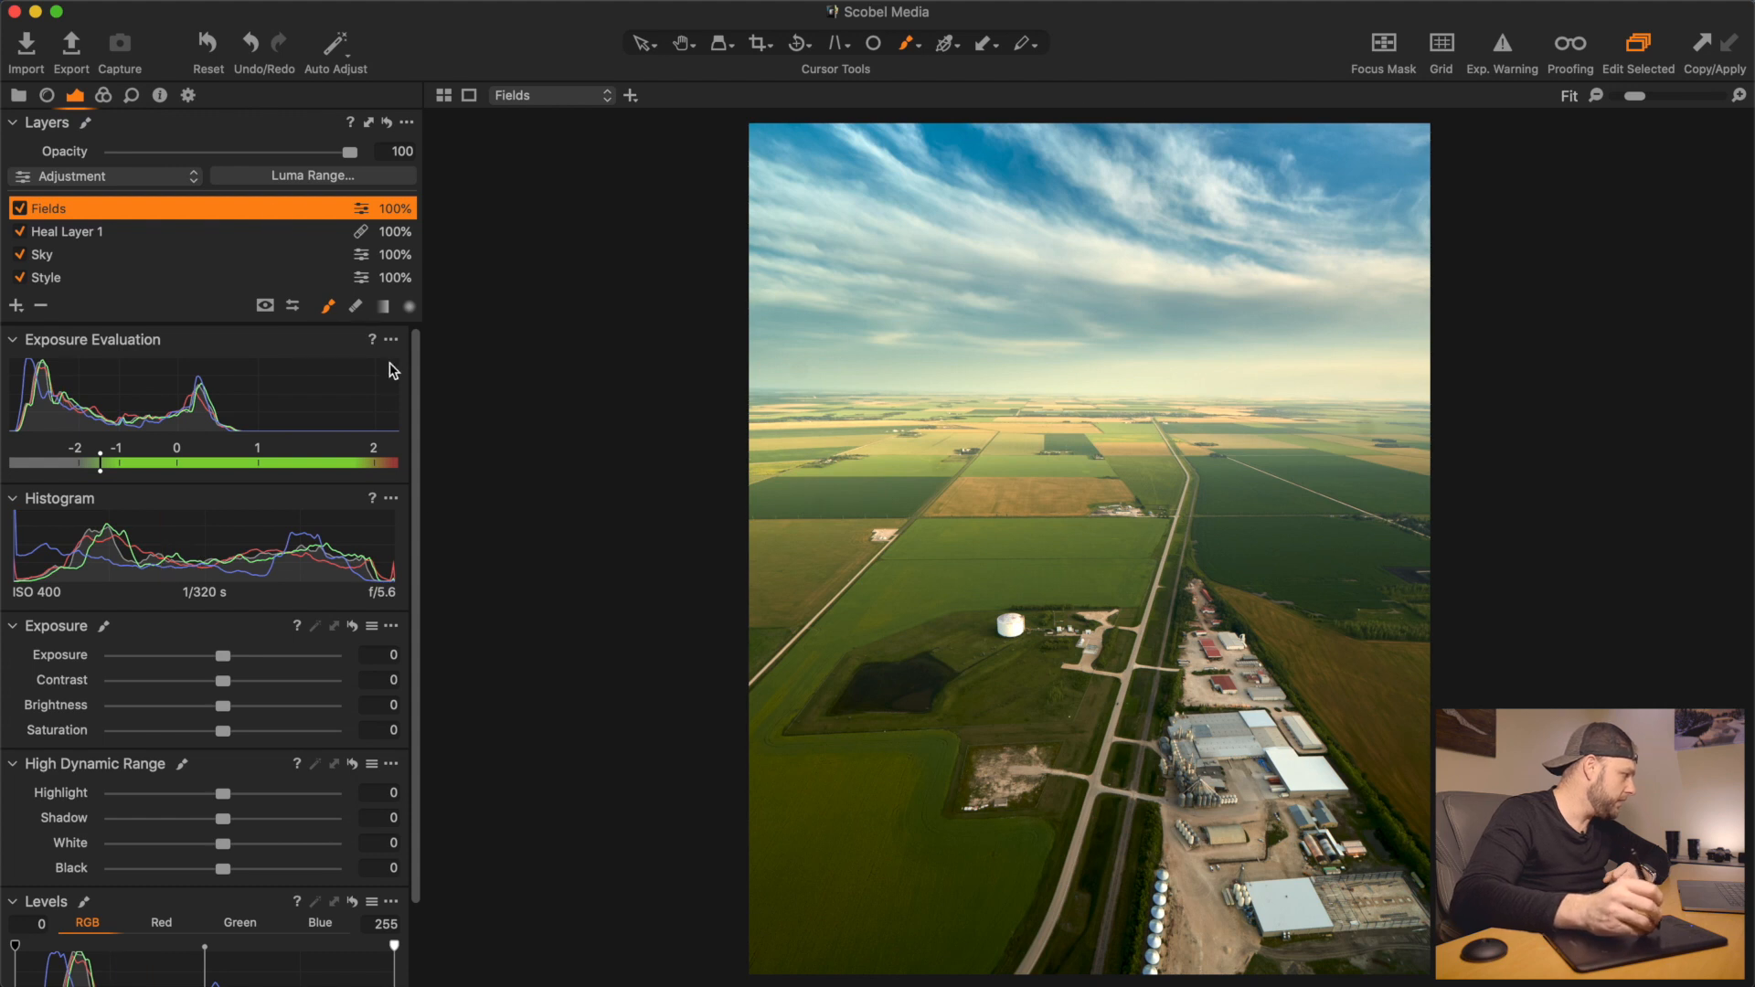
Sample the dark green field beside the golden field with the Advanced Color Editor on the Fields layer
click(104, 96)
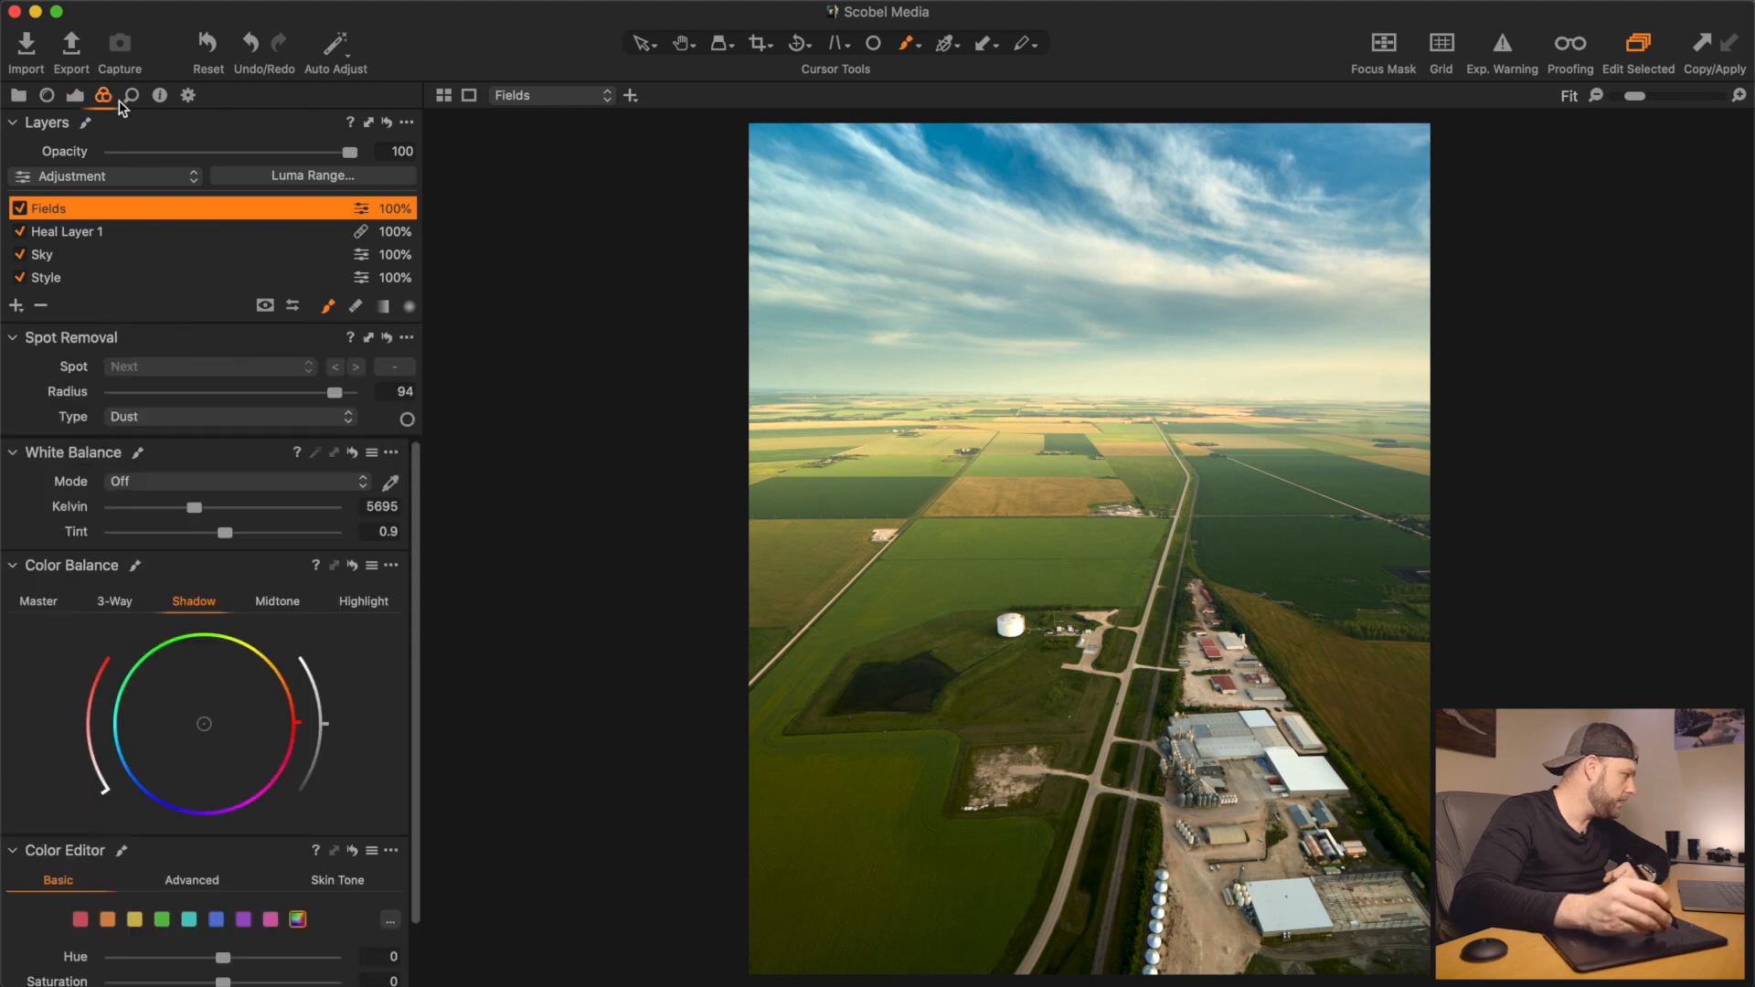
drag(421, 484, 430, 548)
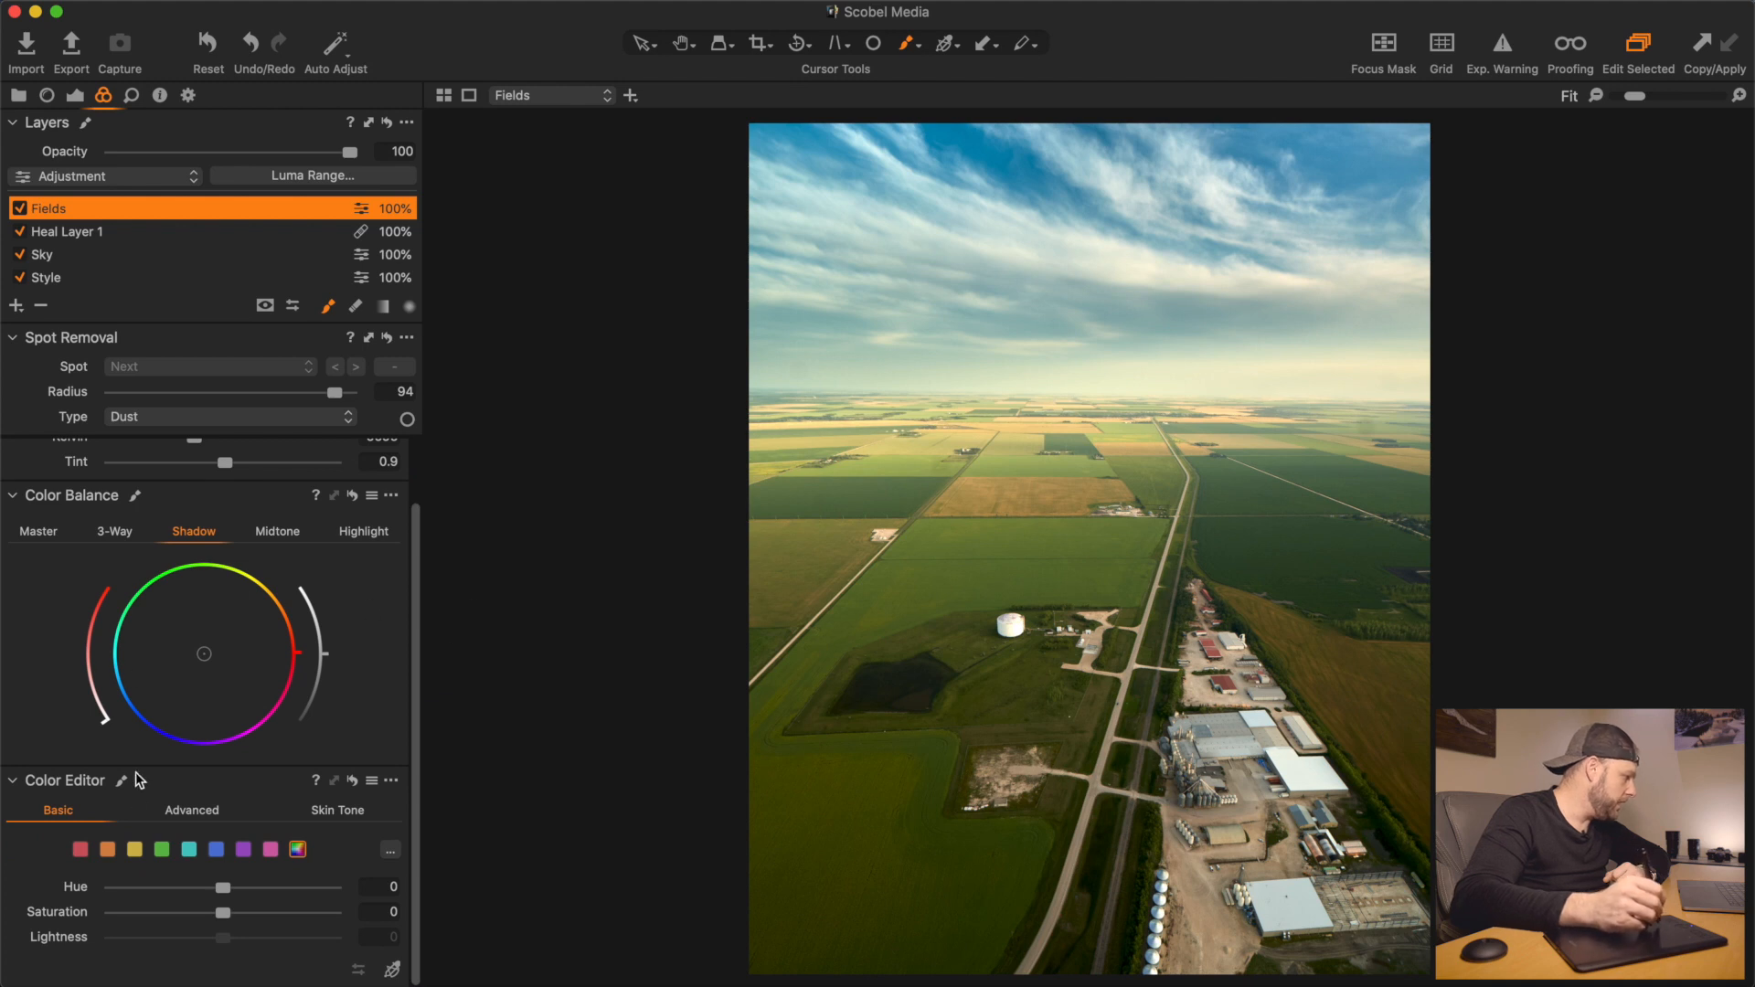
click(212, 819)
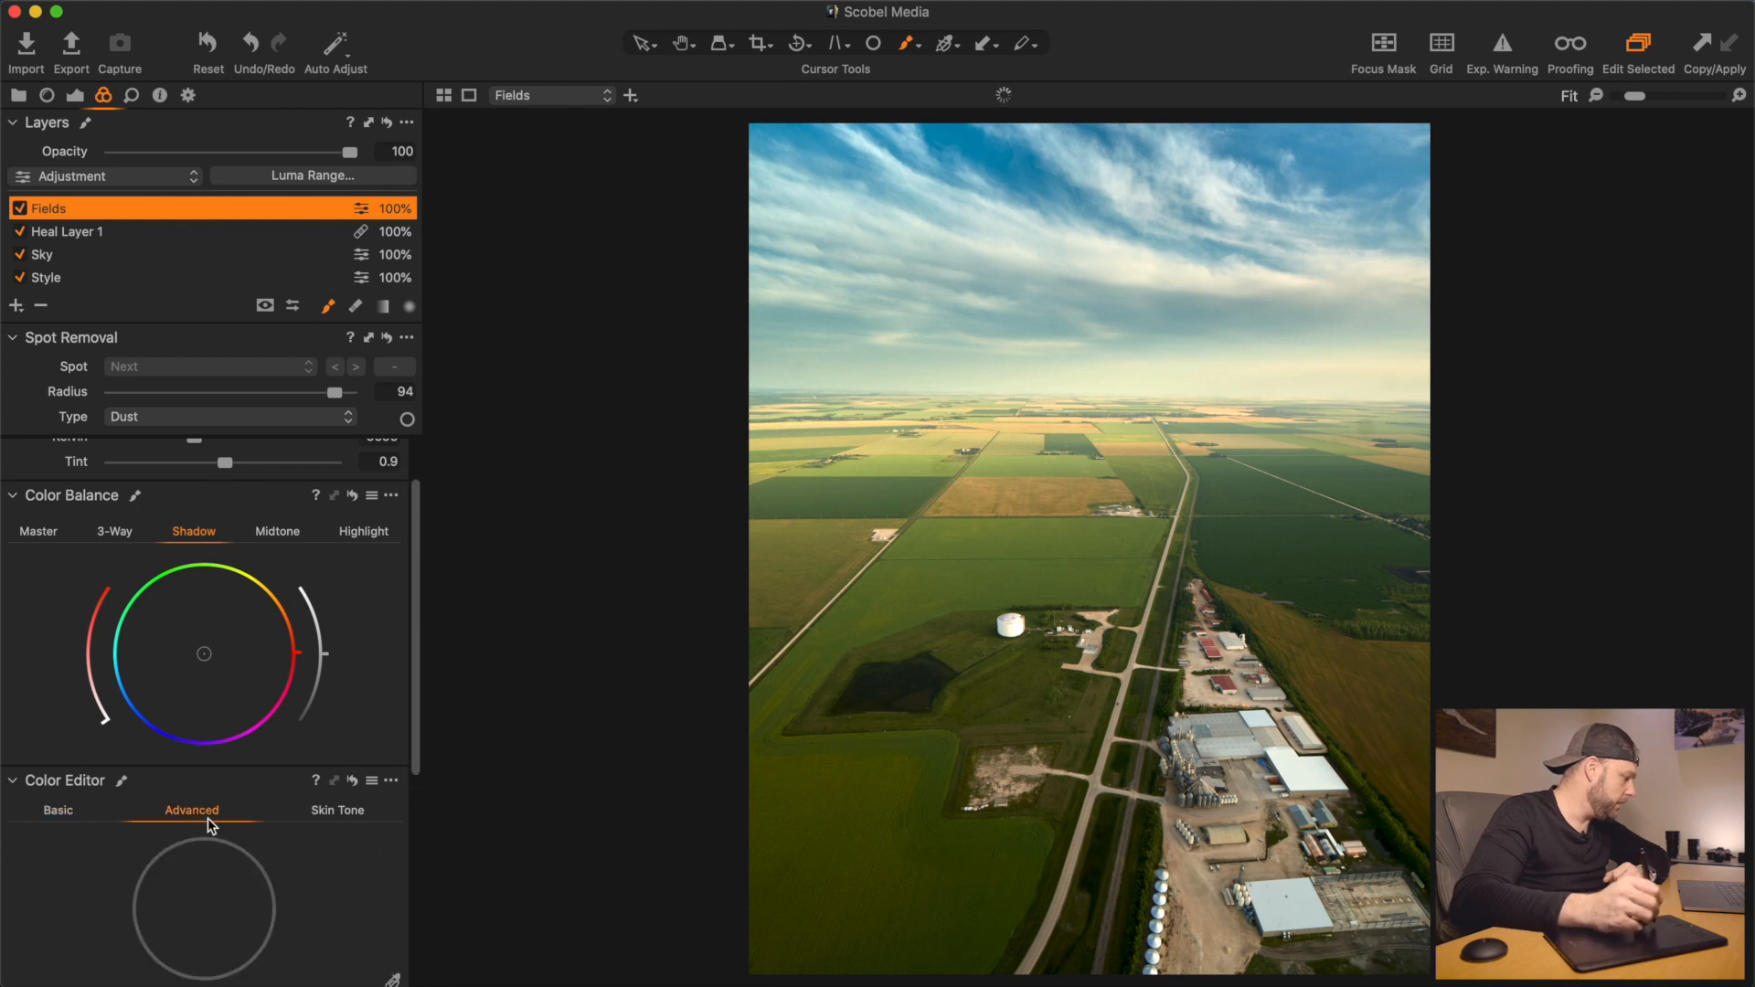
drag(419, 714, 437, 838)
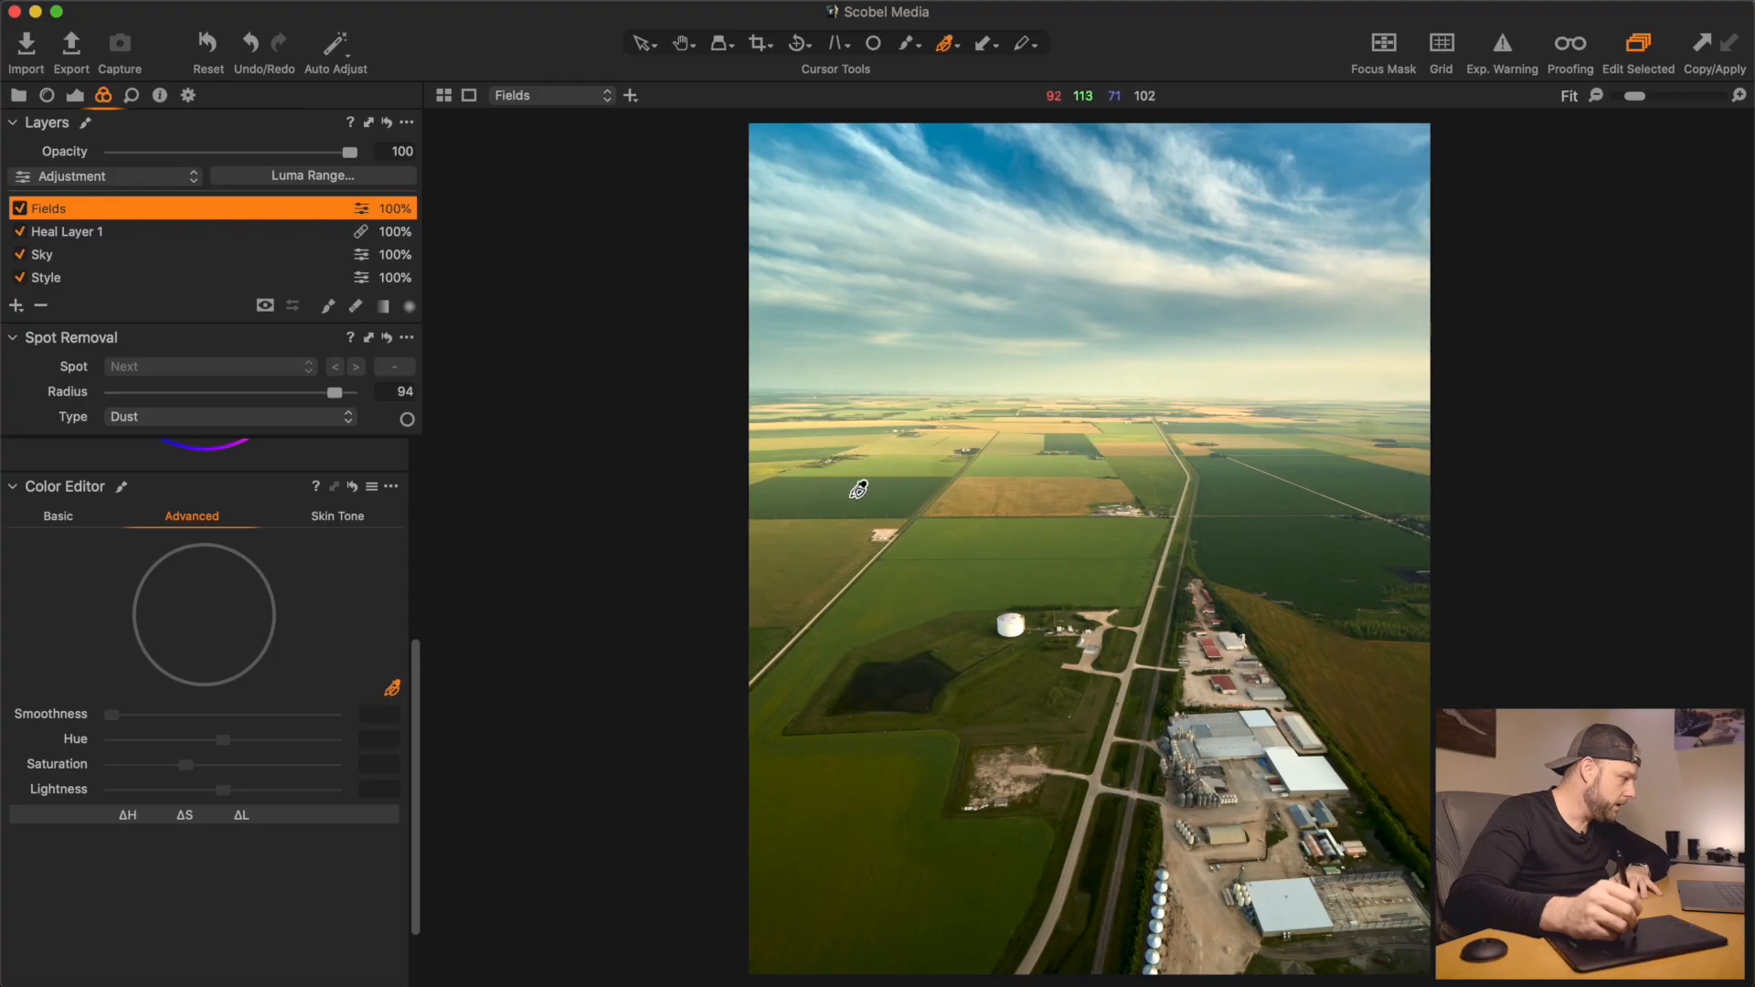
click(858, 490)
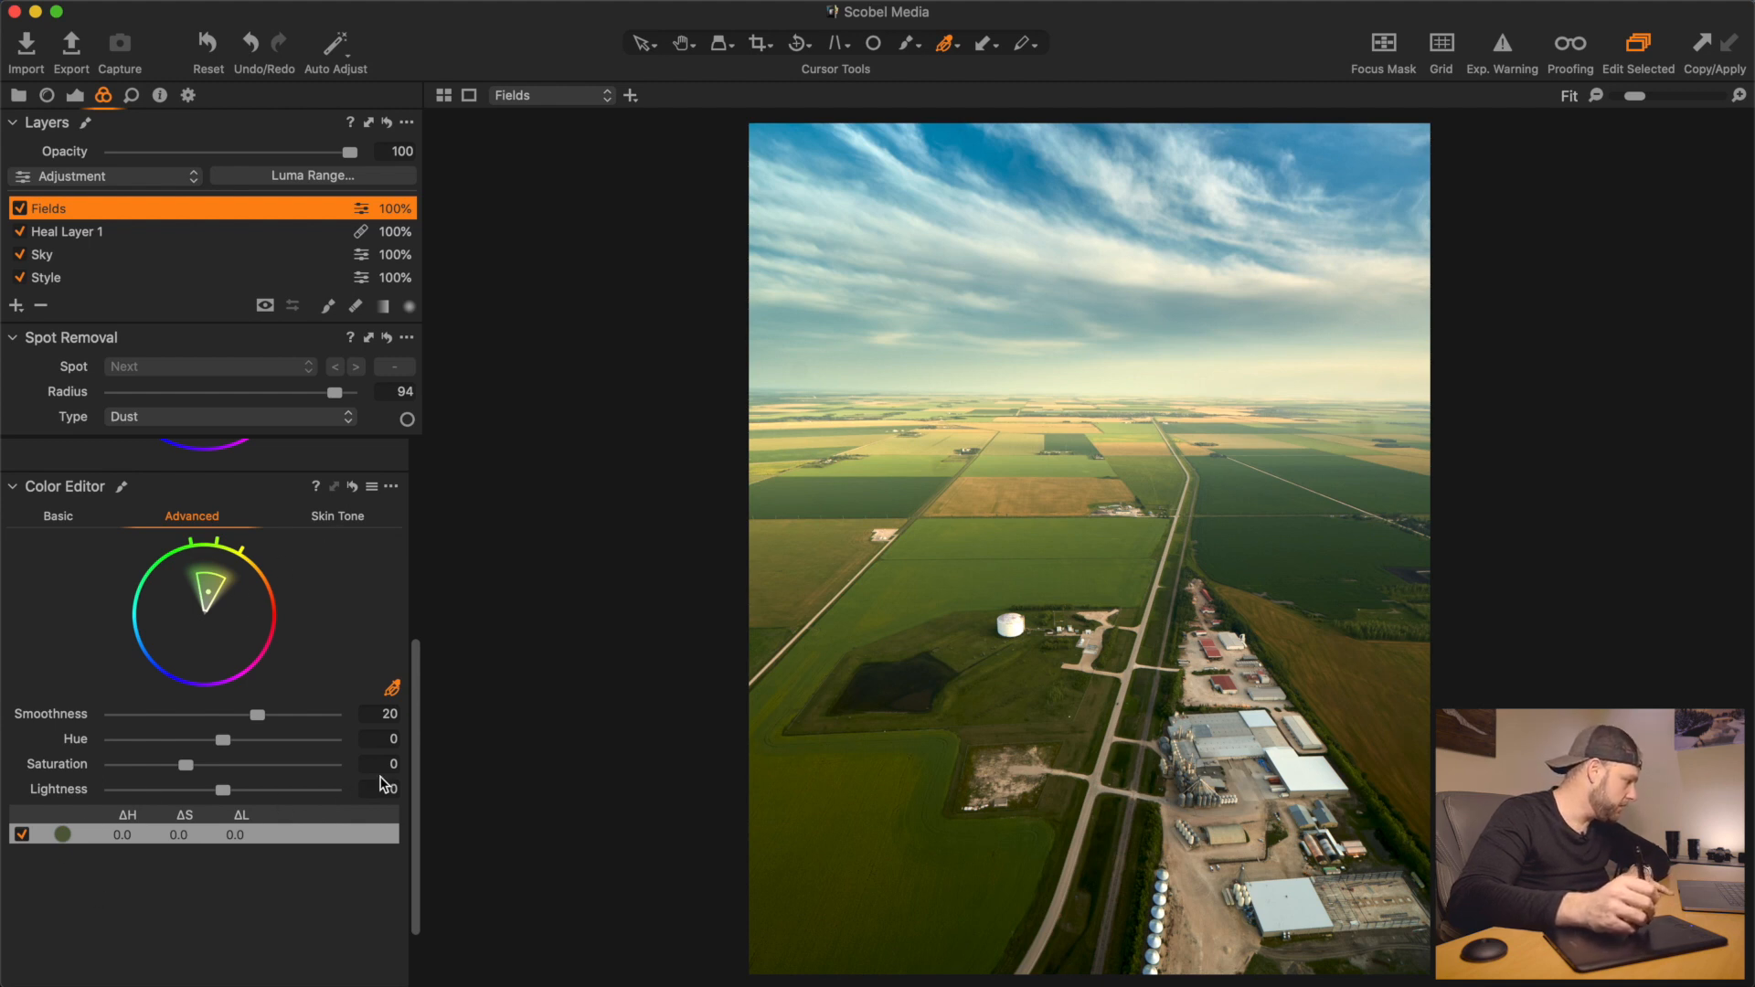
Preview the selected color range, narrow it around the dark green fields on the color wheel and set Smoothness to 16.3
drag(417, 754, 426, 851)
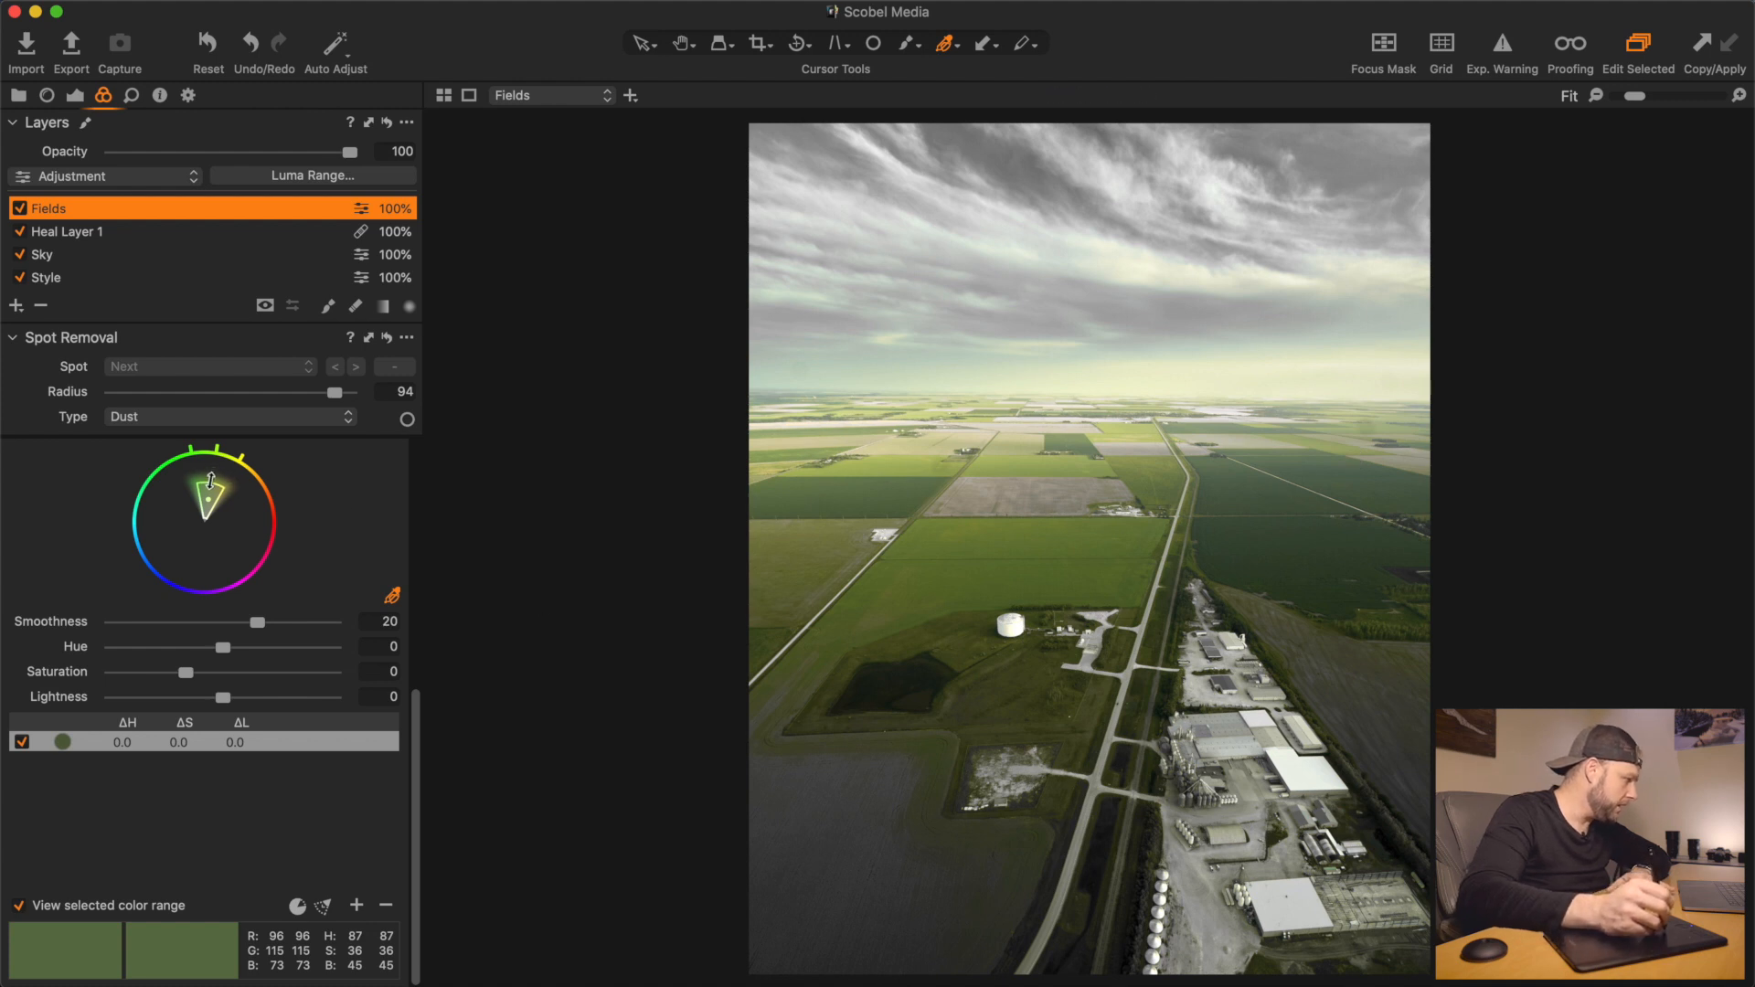
mouse_move(212, 485)
mouse_down()
mouse_move(212, 523)
mouse_move(202, 500)
mouse_up()
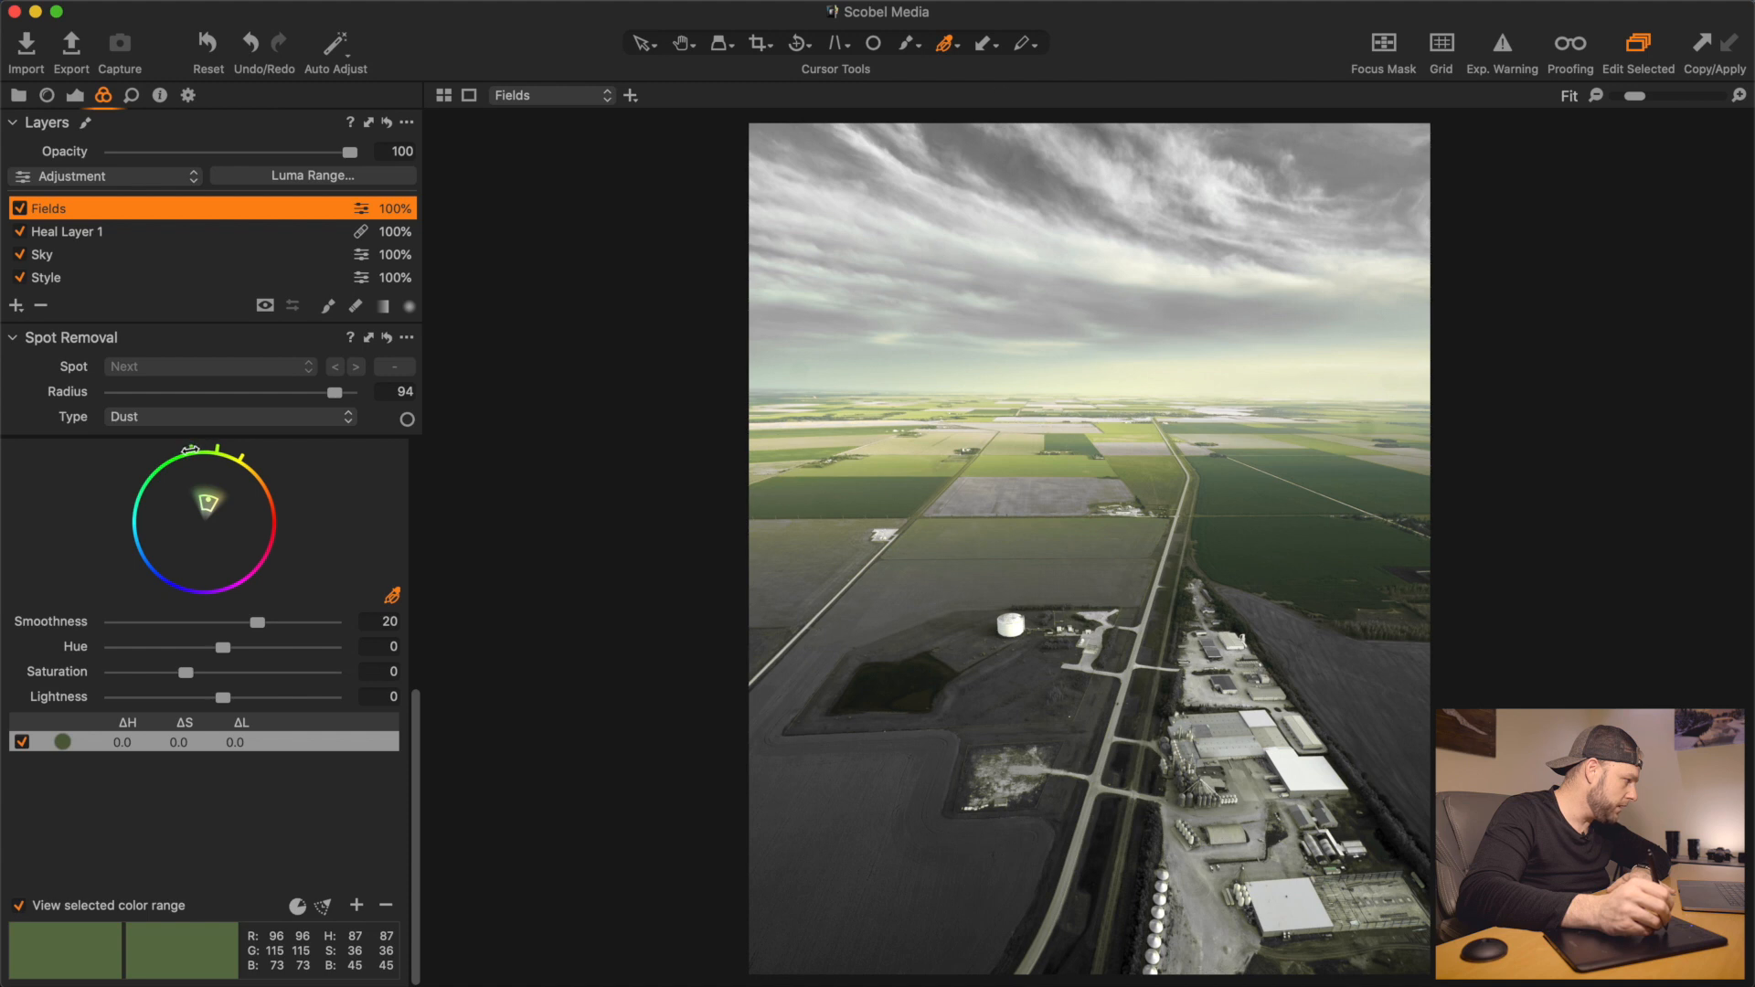
drag(190, 450, 199, 451)
drag(204, 454, 195, 451)
drag(241, 459, 202, 447)
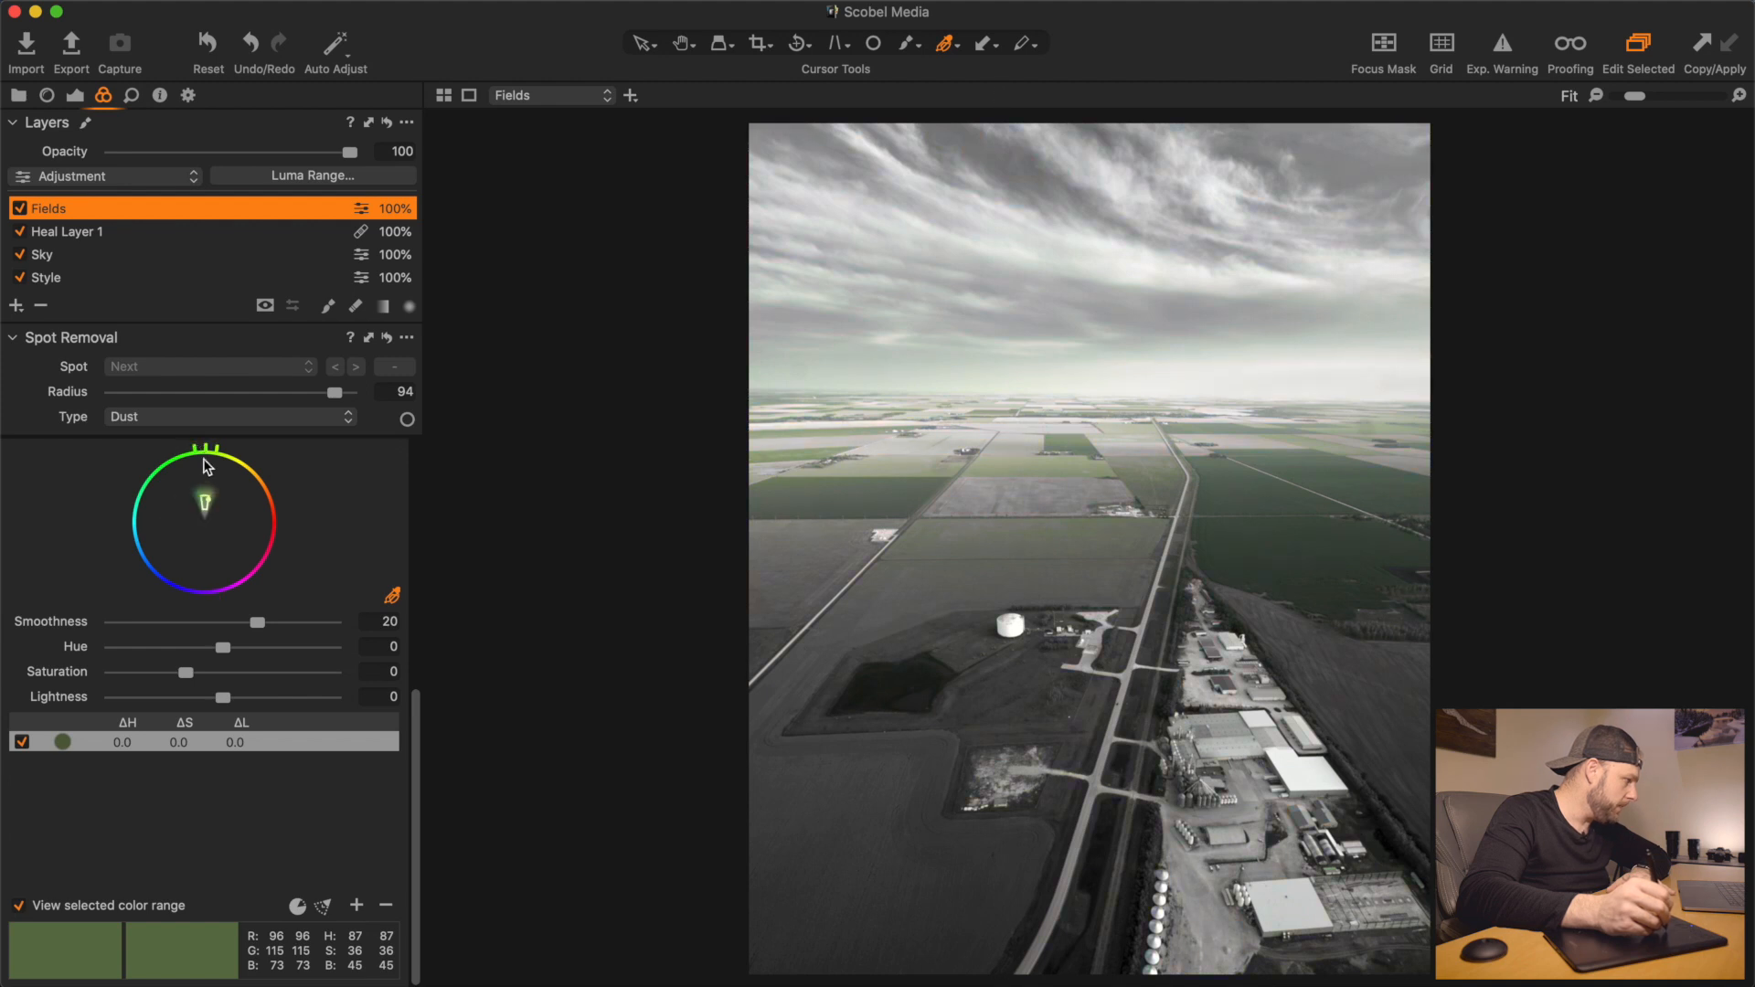
drag(194, 448, 205, 492)
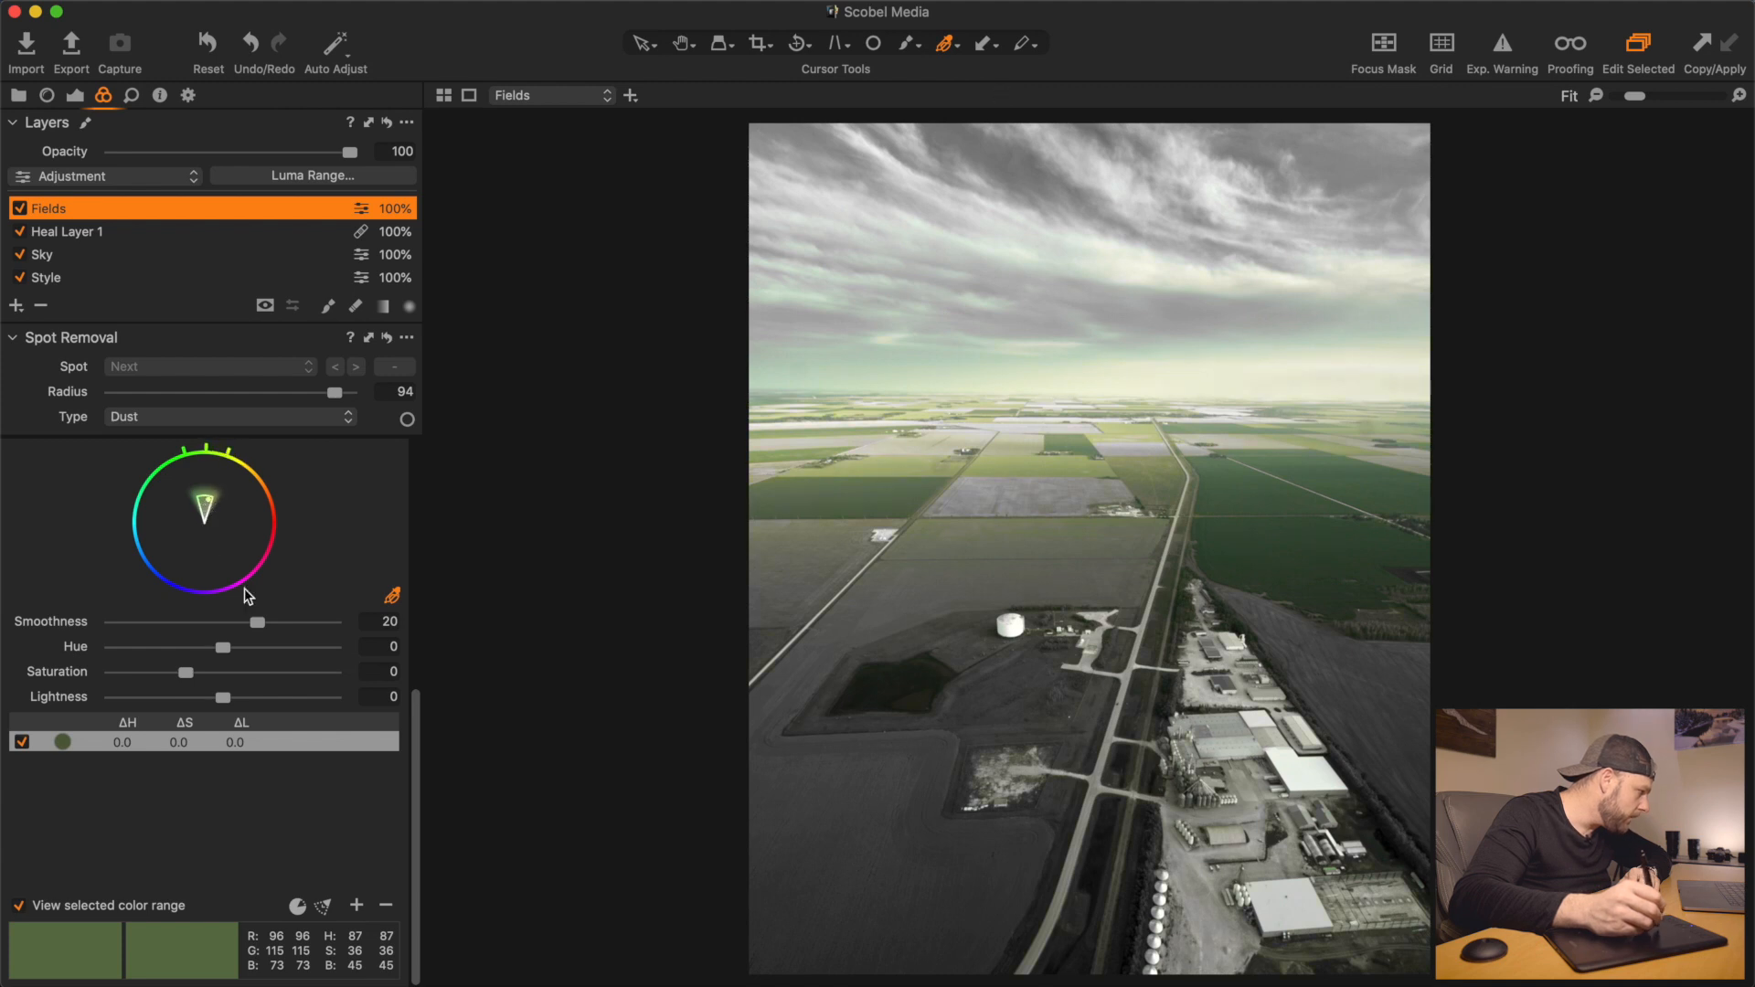
mouse_move(259, 624)
mouse_down()
mouse_move(324, 628)
mouse_move(102, 630)
mouse_move(146, 659)
mouse_move(230, 655)
mouse_up()
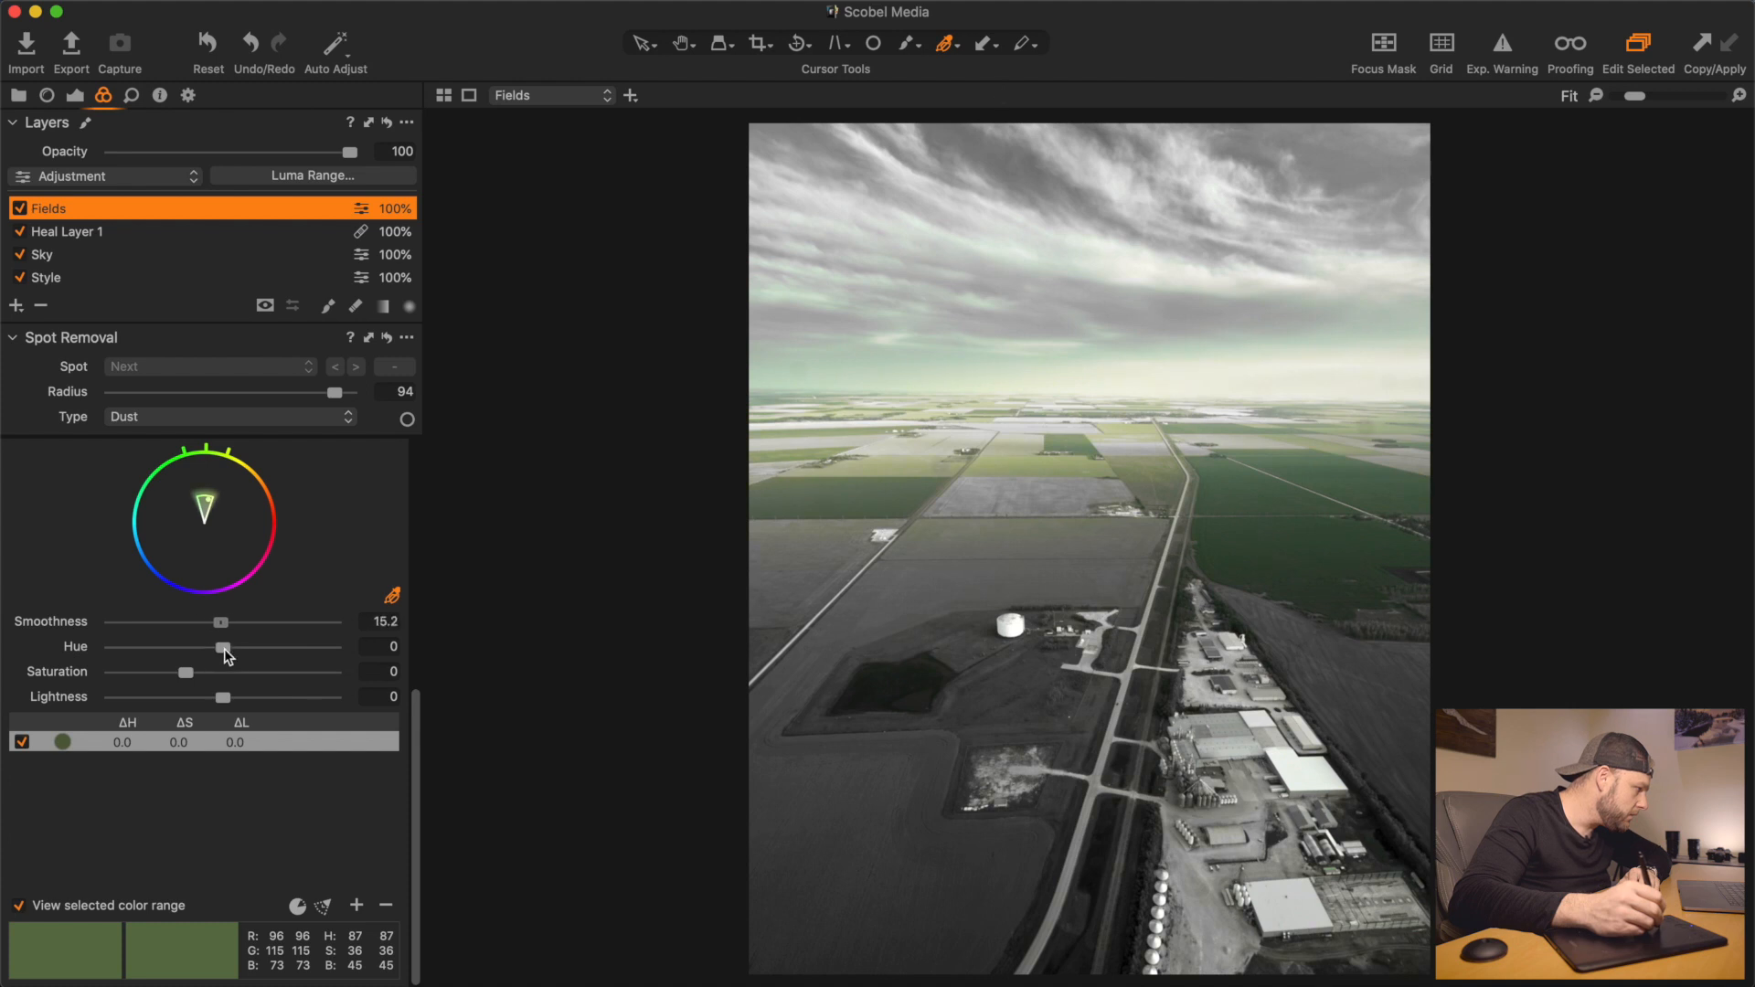
drag(233, 654, 223, 651)
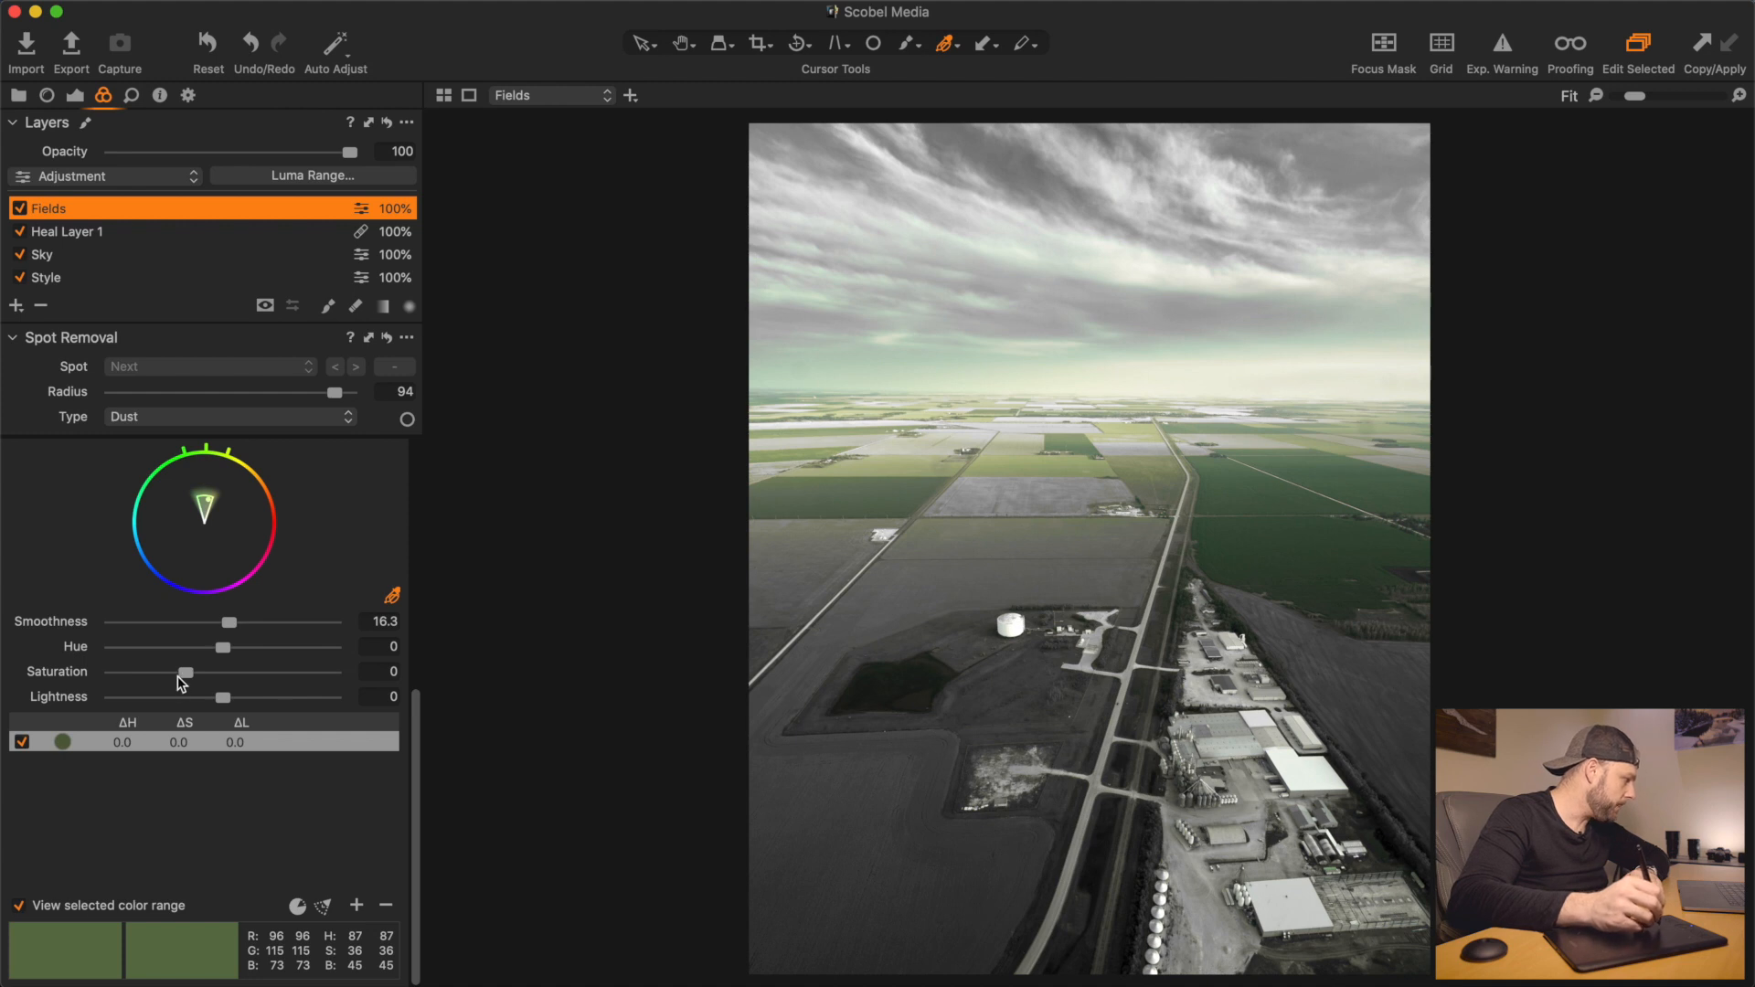
Set the dark green range to Saturation -8.5 and Lightness -35.1, and turn off the color range preview
drag(186, 673, 191, 674)
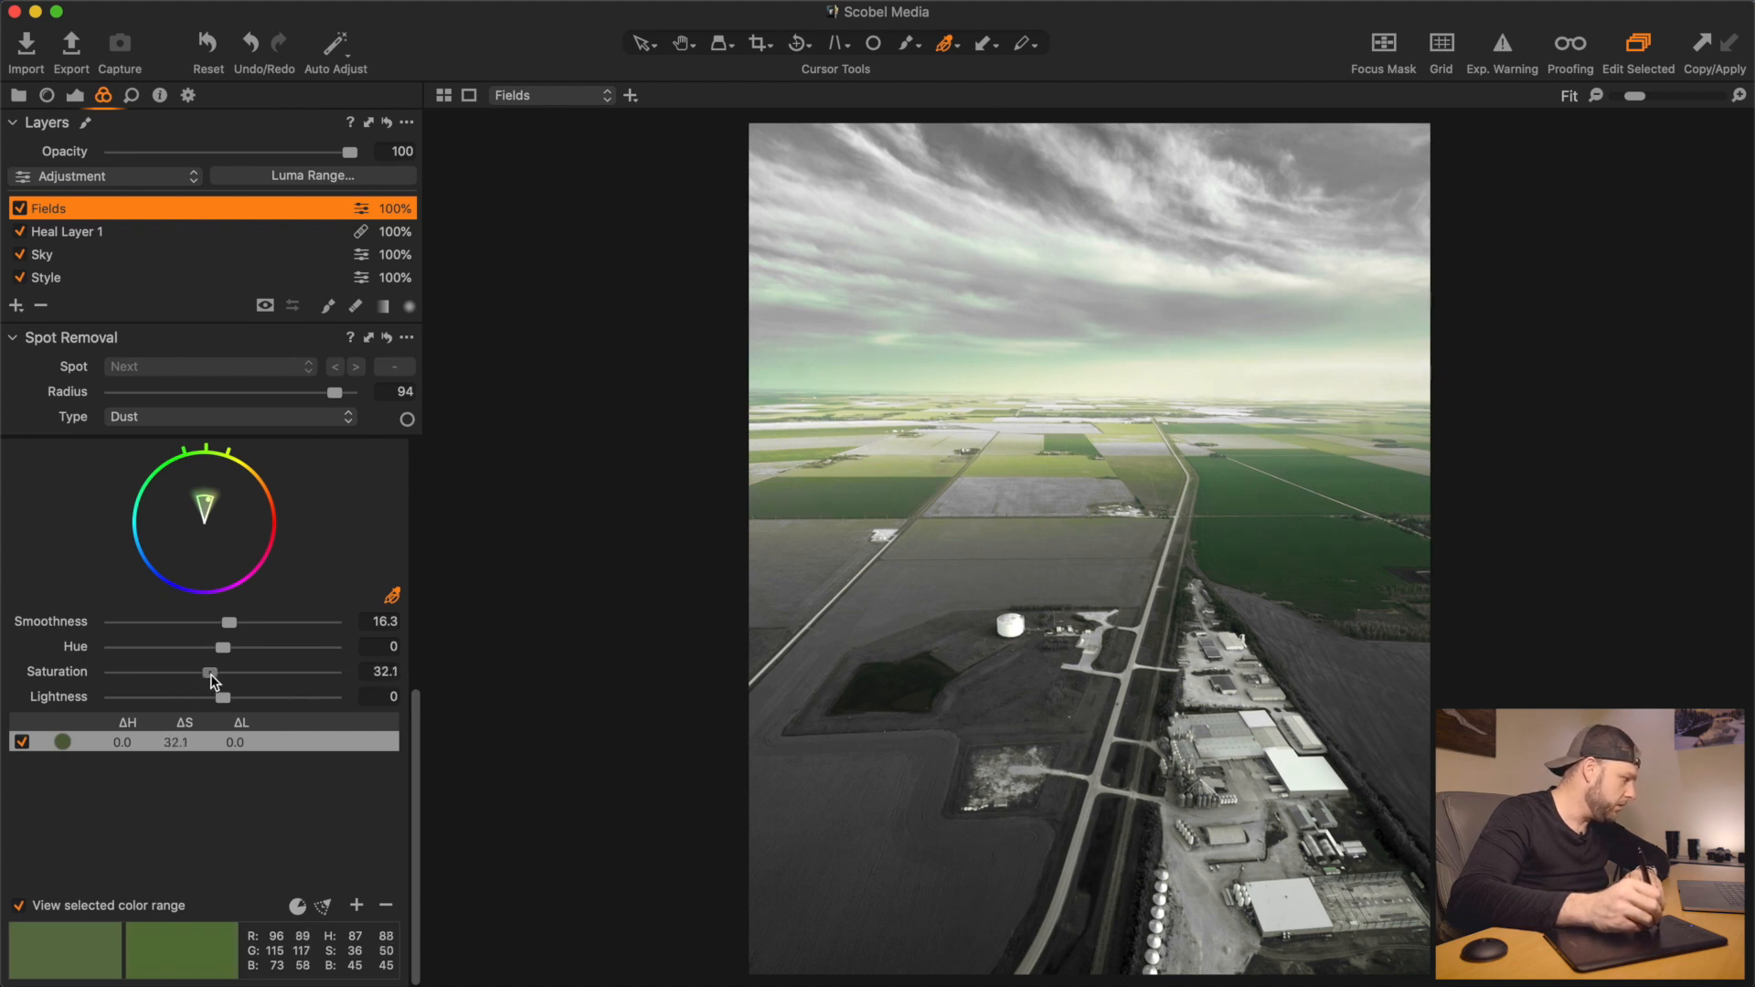
drag(203, 677, 194, 700)
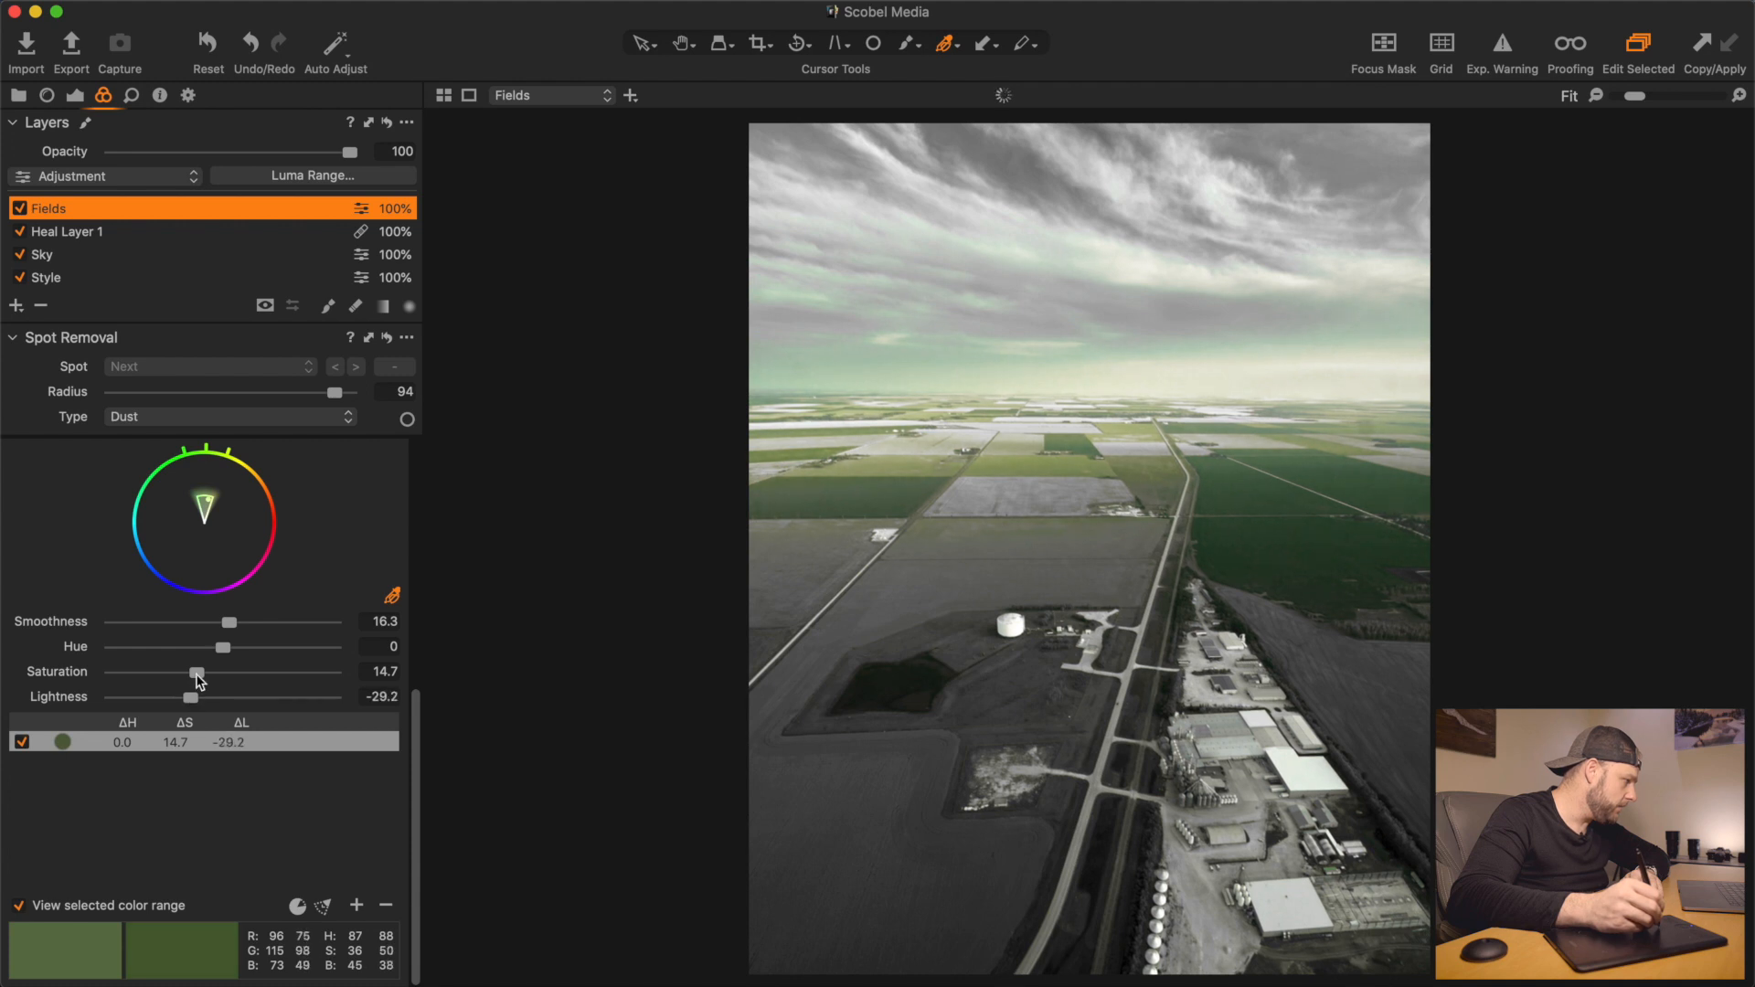
click(20, 906)
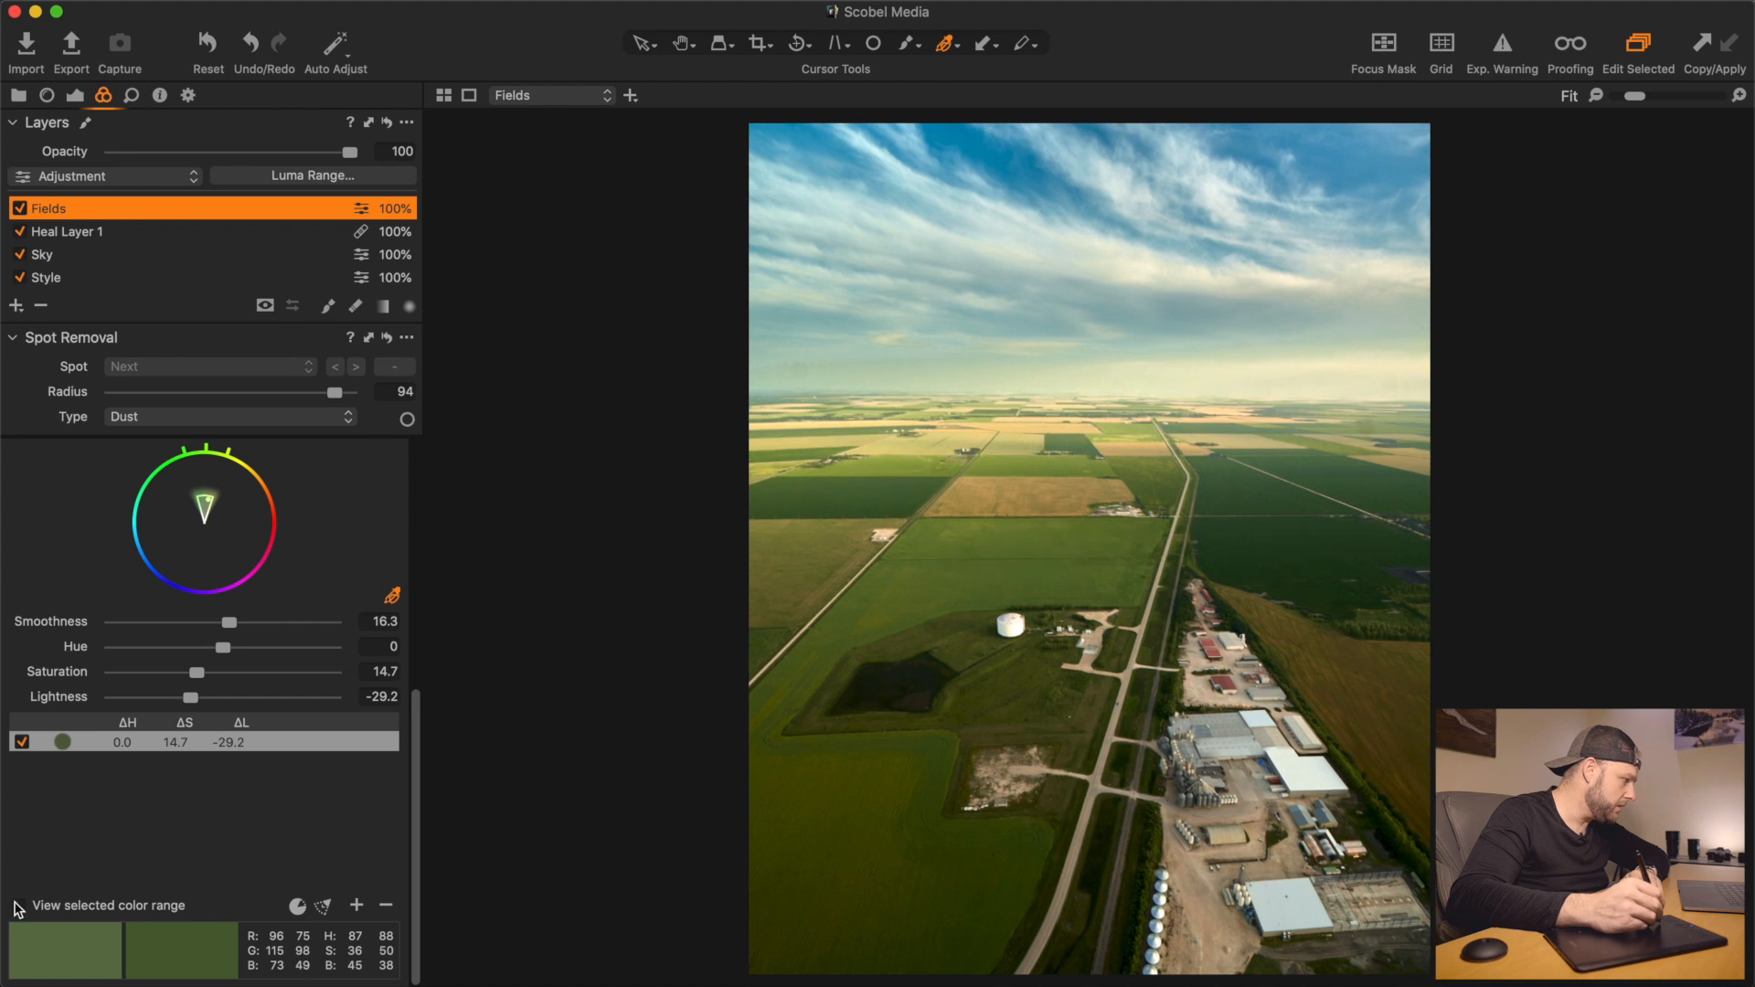
mouse_move(193, 677)
mouse_down()
mouse_move(161, 698)
mouse_move(184, 699)
mouse_up()
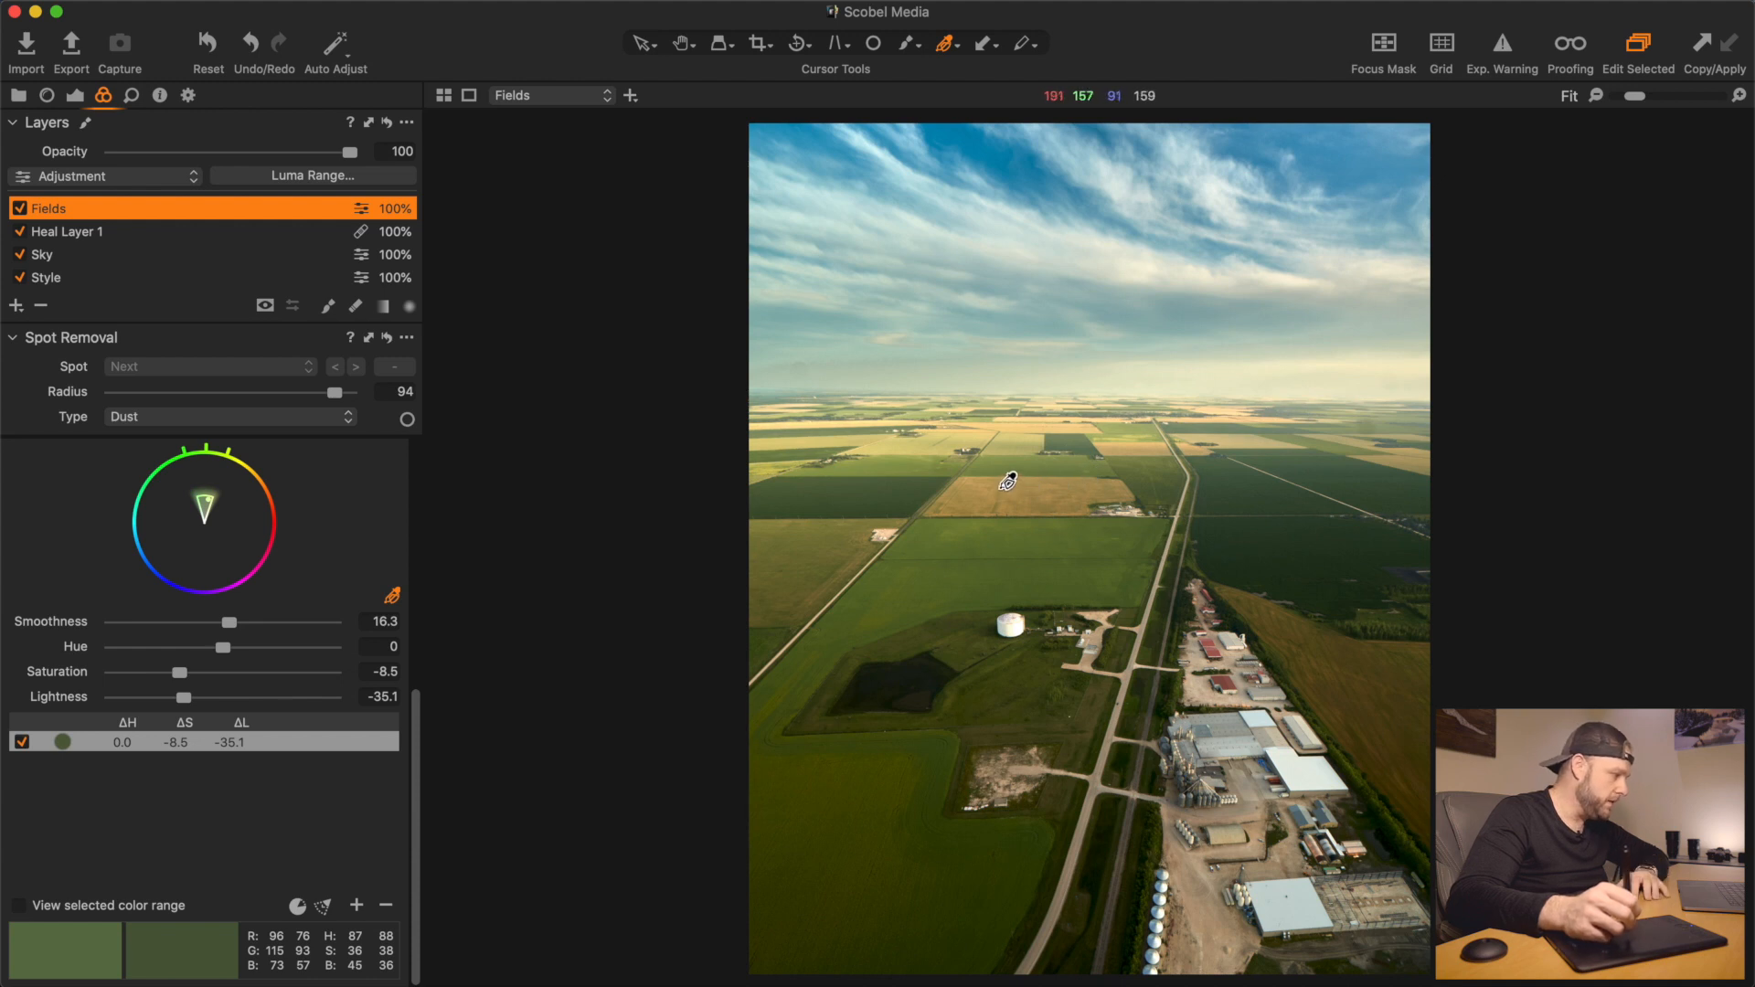
Sample the golden field with the Advanced Color Editor, preview the selected color range and narrow it on the color wheel to exclude the greens
click(1012, 481)
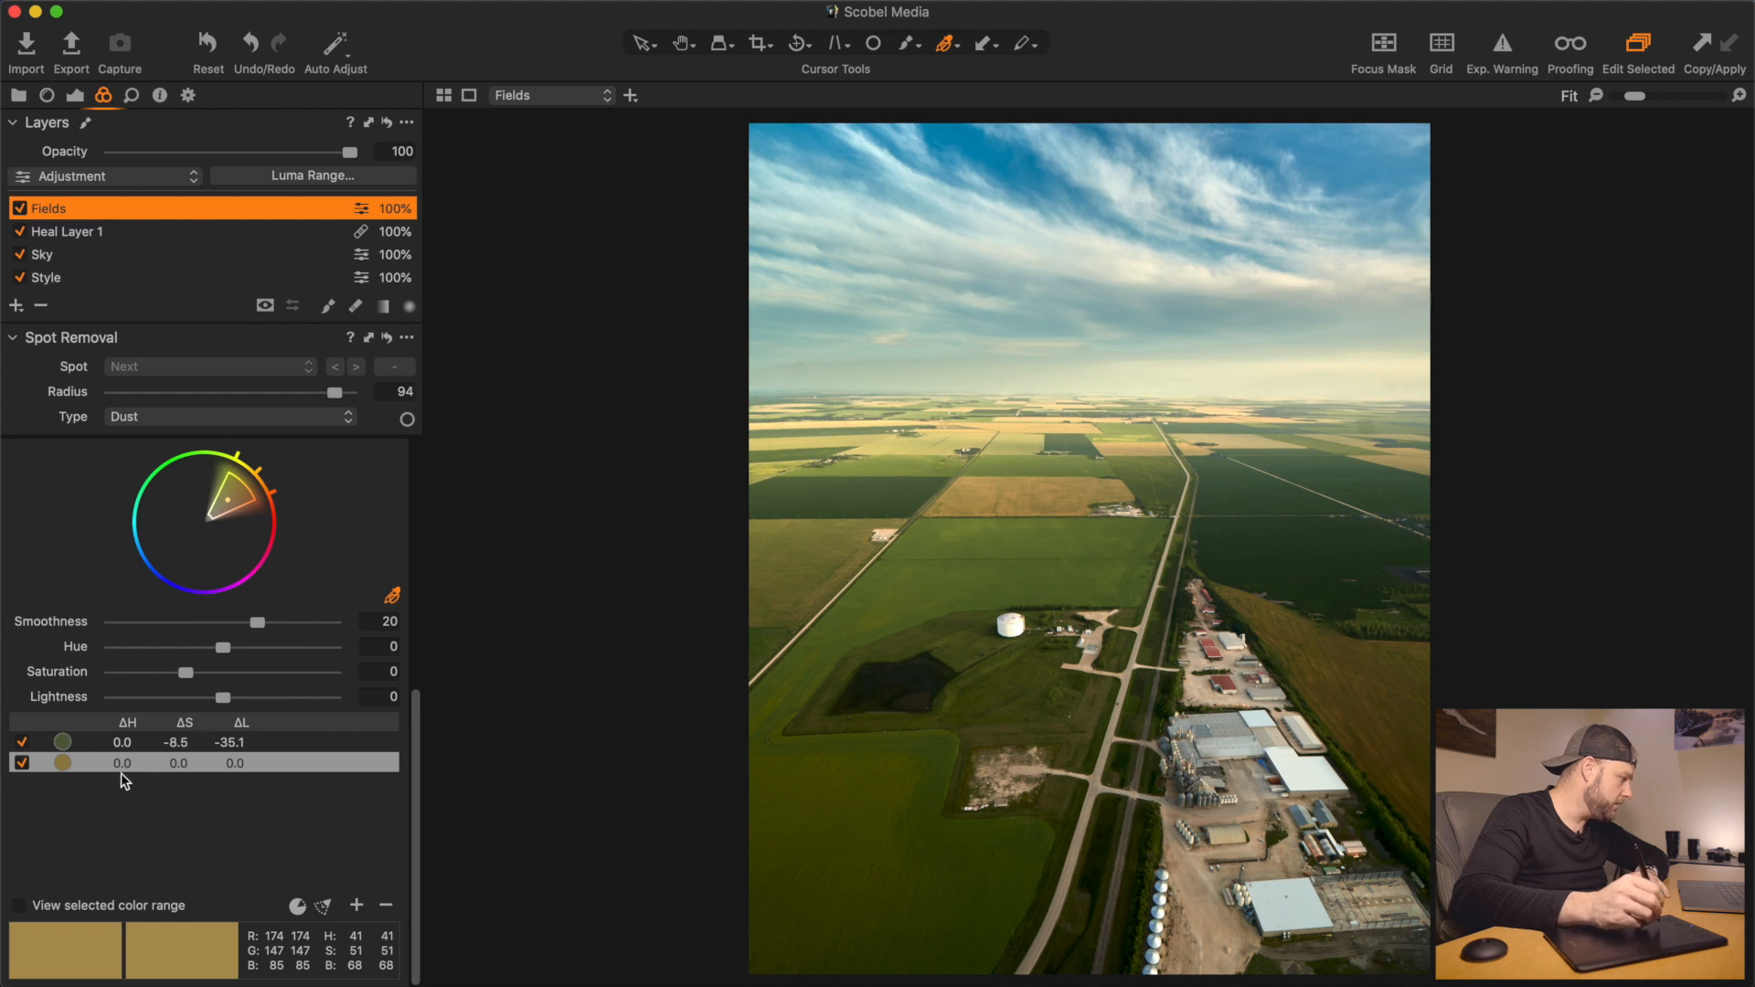
click(19, 904)
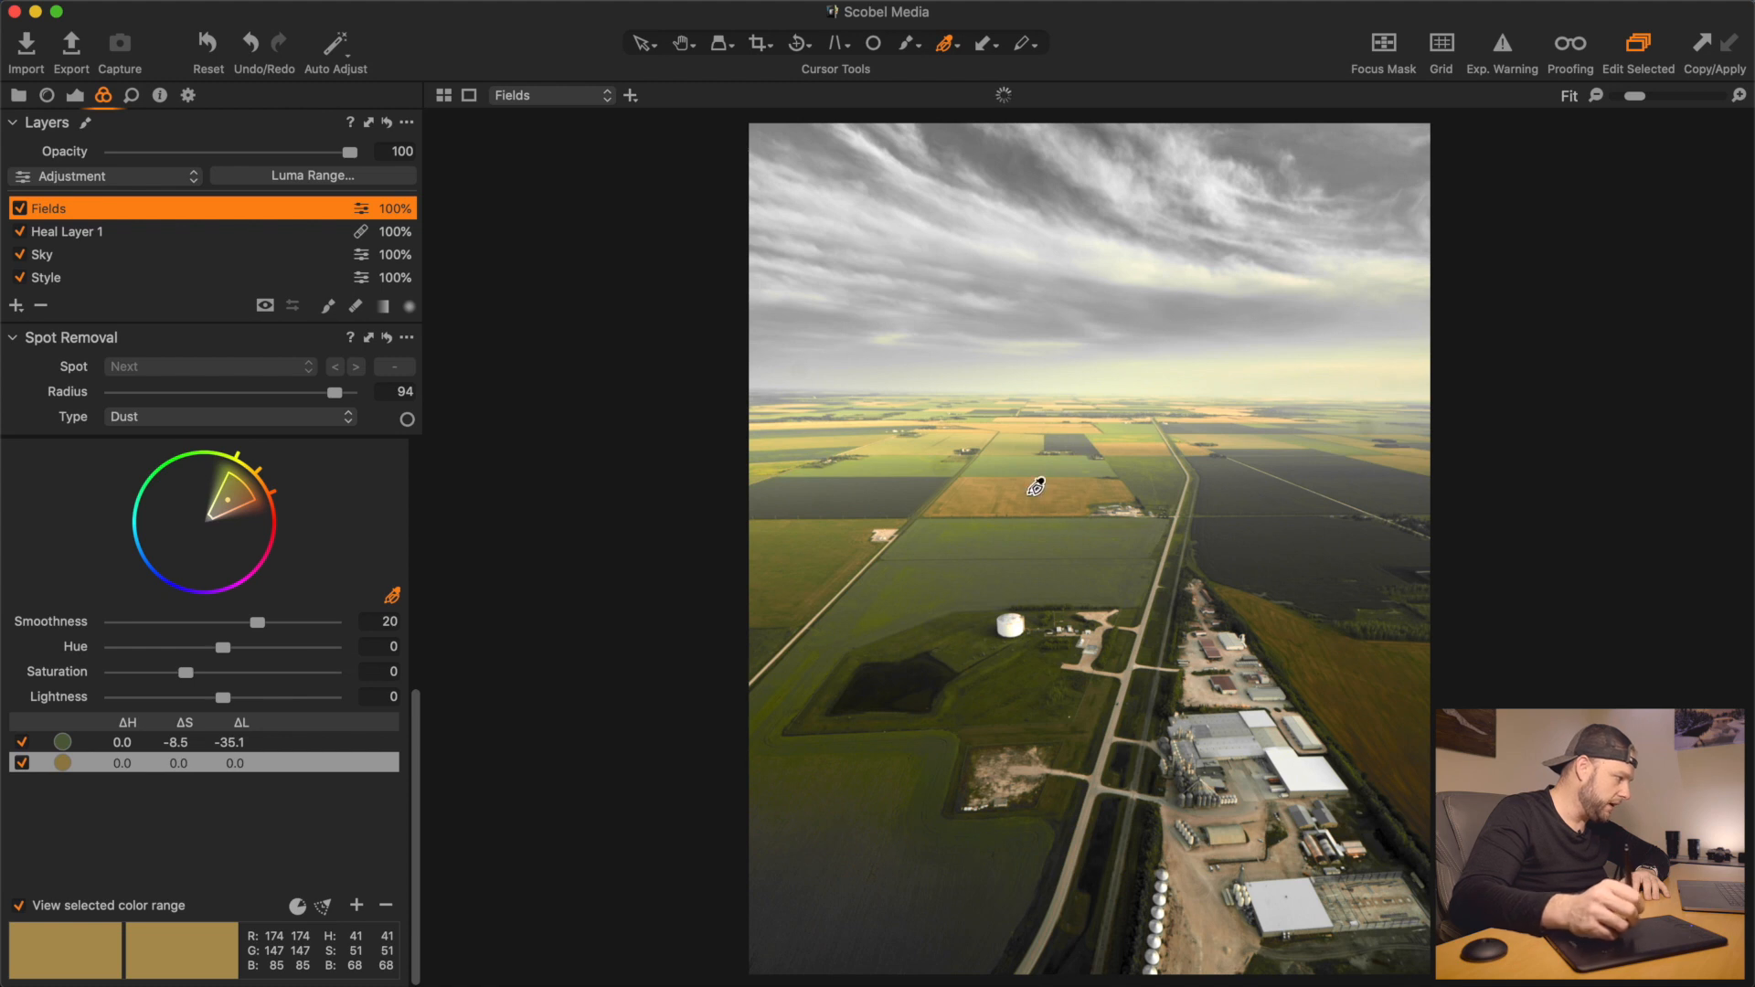
drag(224, 478, 227, 488)
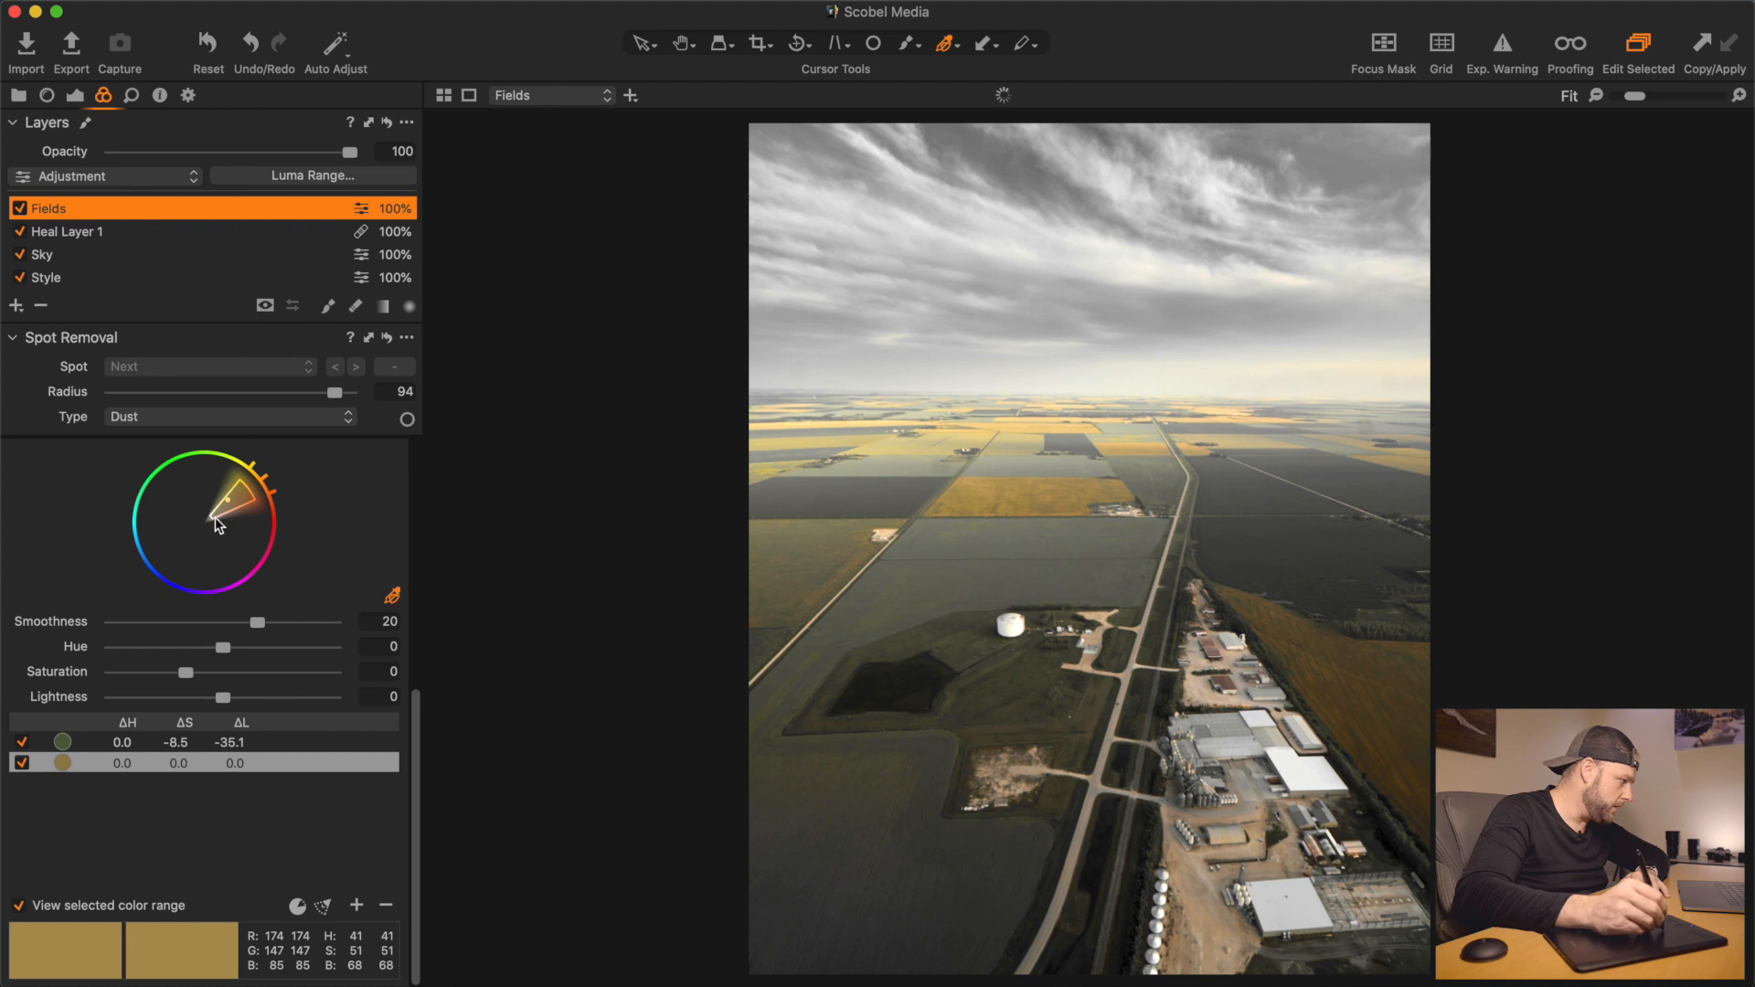
drag(219, 512, 223, 507)
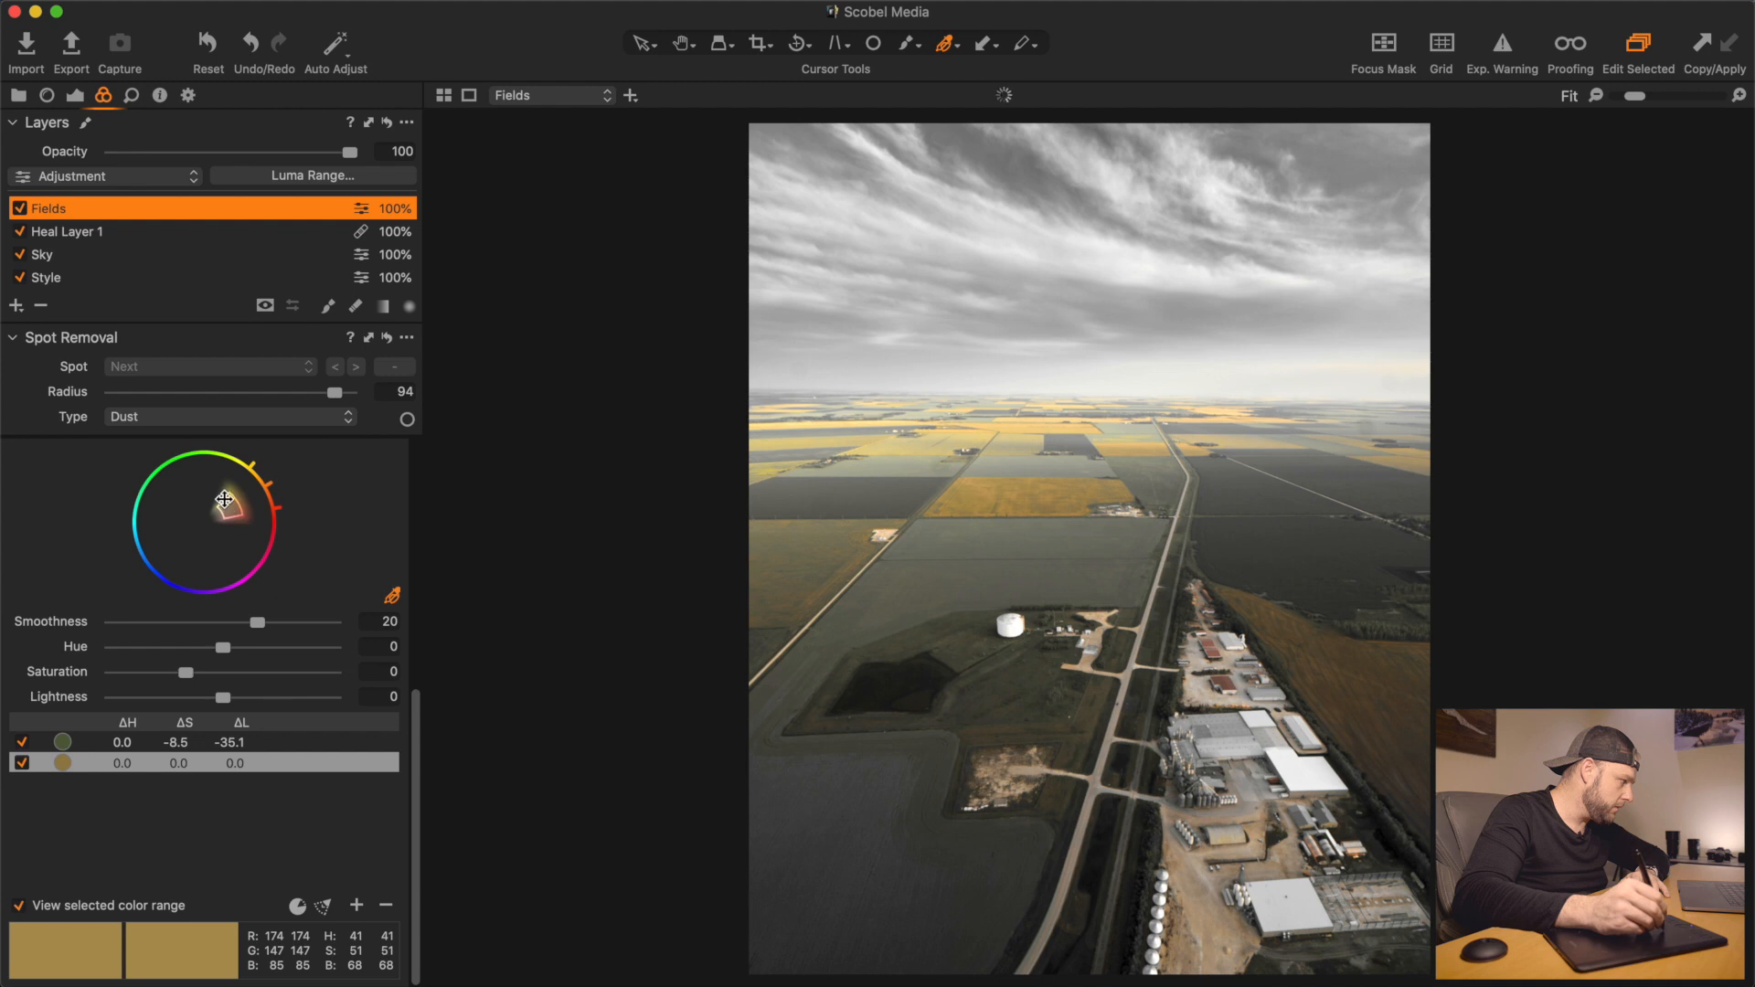
drag(226, 499, 228, 495)
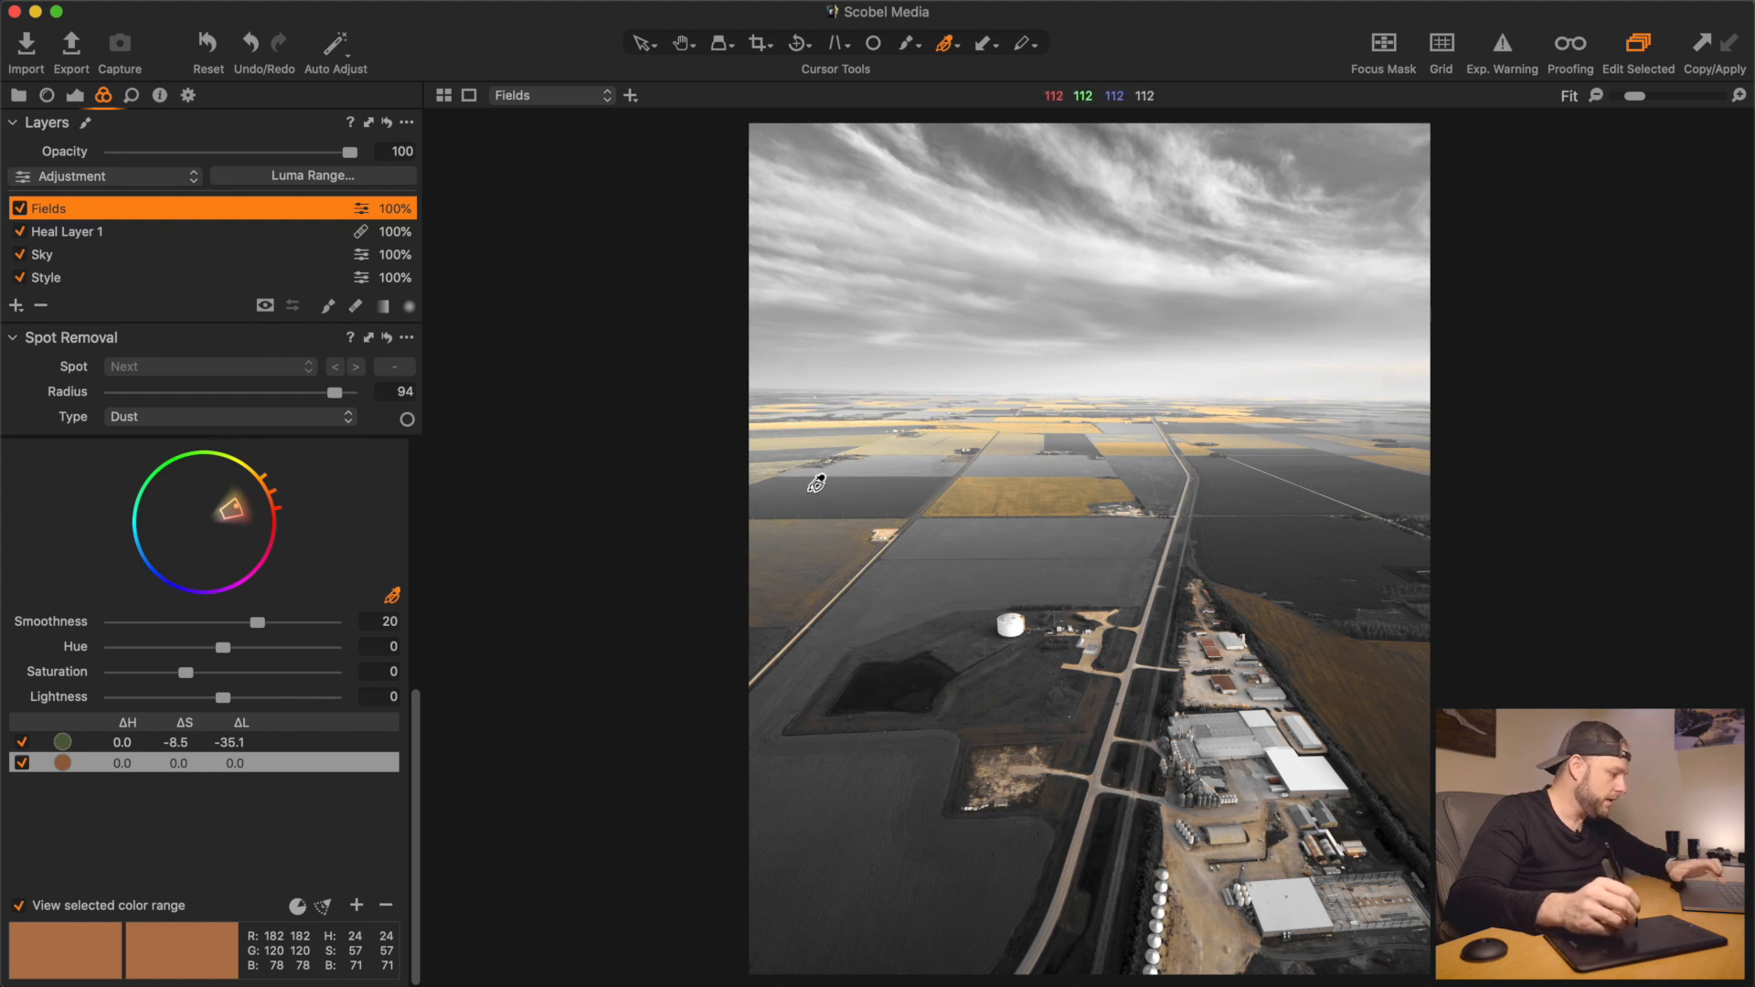
Erase the Fields layer's mask over the field at the image's left edge beside the diagonal road, checking it with the mask overlay
key(m)
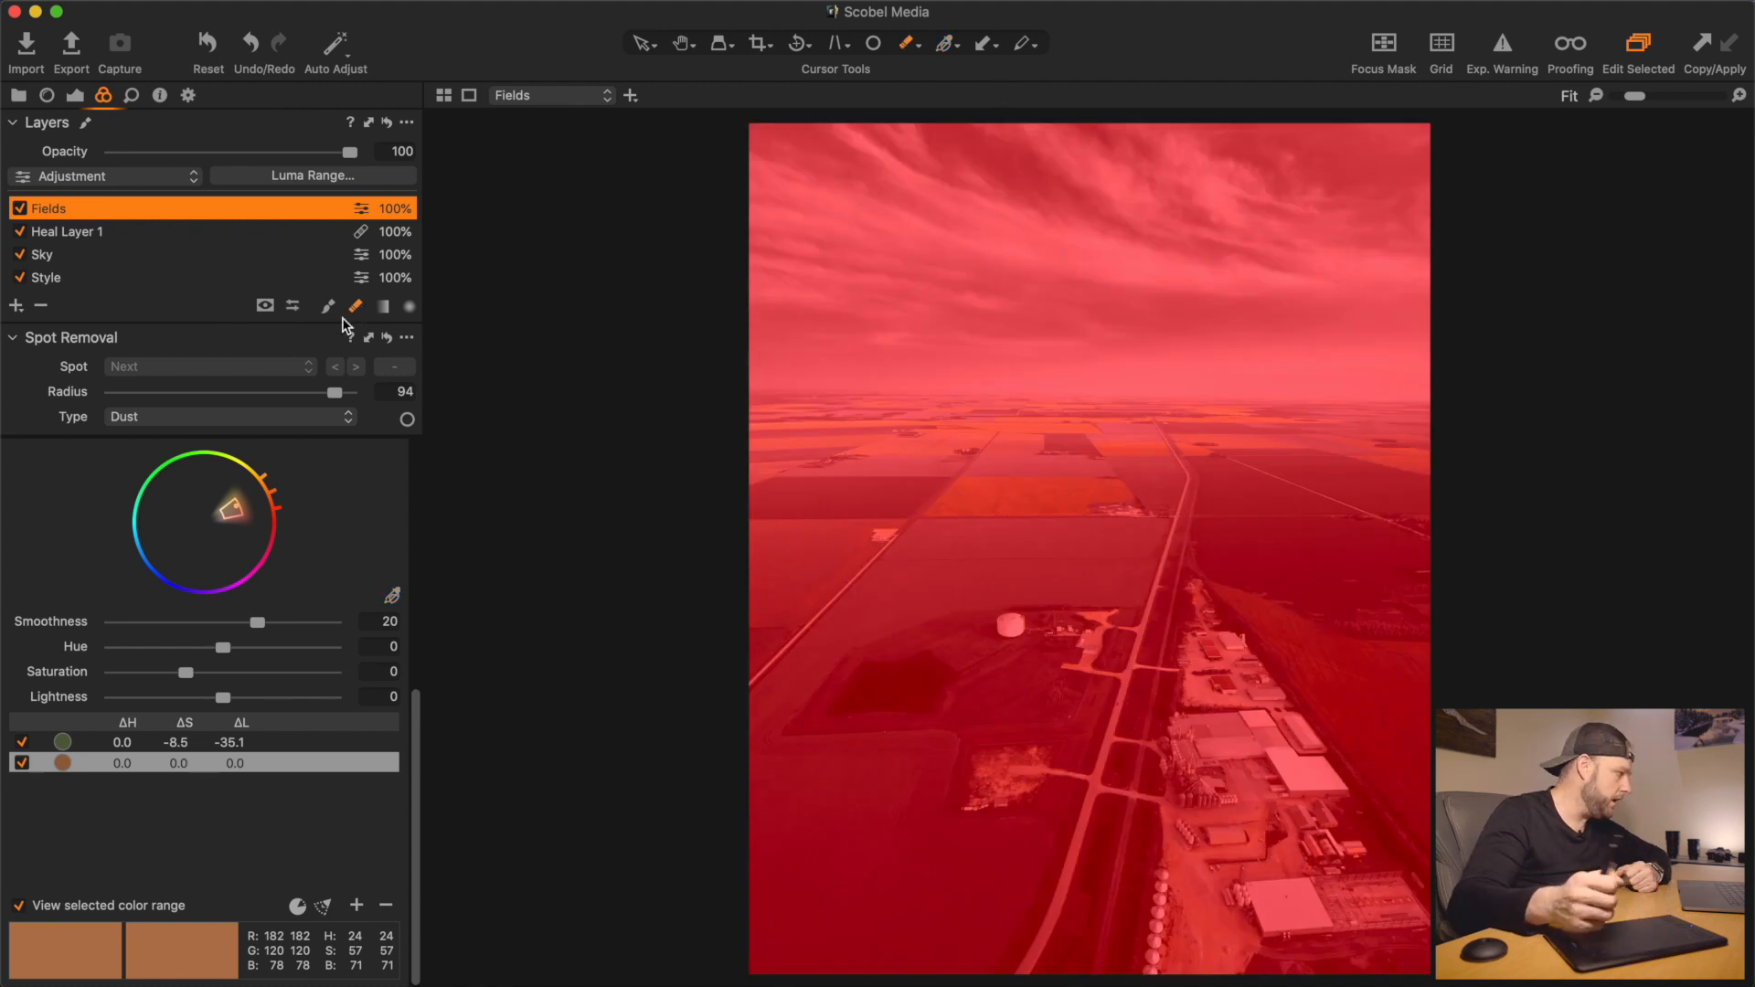
drag(818, 600, 791, 607)
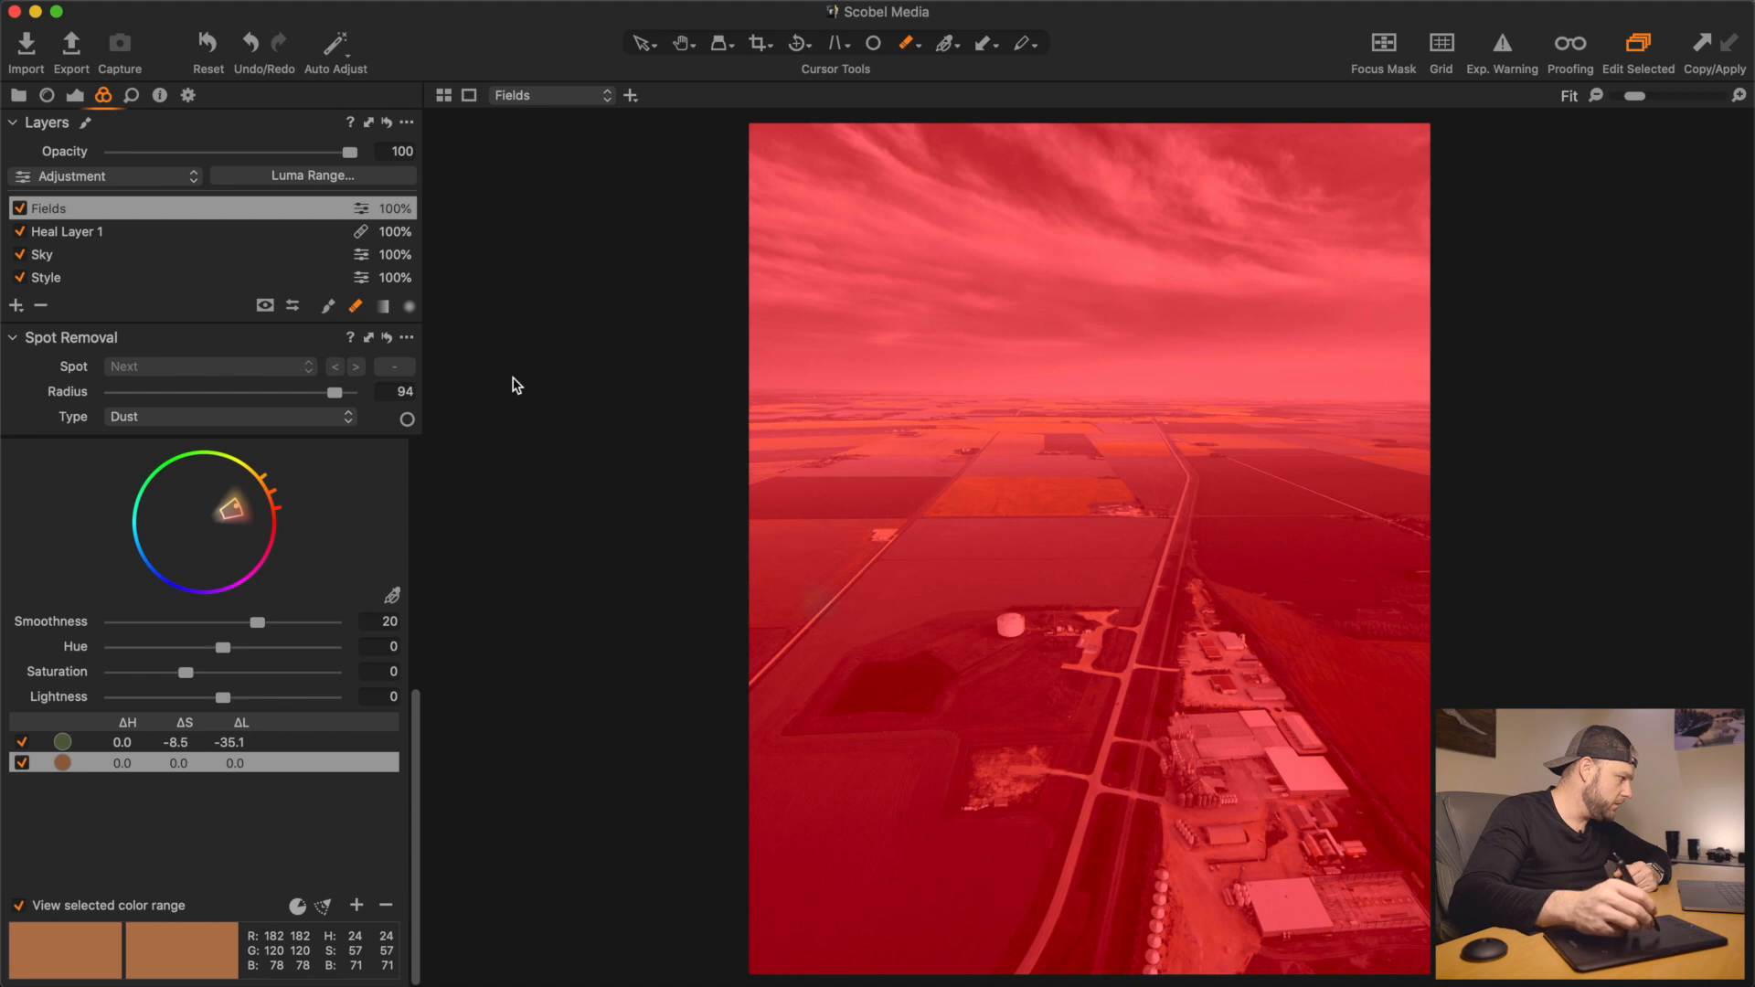
mouse_move(772, 568)
mouse_down()
mouse_move(769, 611)
mouse_move(759, 550)
mouse_move(755, 630)
mouse_move(775, 618)
mouse_move(793, 529)
mouse_move(823, 598)
mouse_move(853, 532)
mouse_move(875, 569)
mouse_move(877, 515)
mouse_move(888, 535)
mouse_move(785, 639)
mouse_move(789, 569)
mouse_move(760, 584)
mouse_move(743, 563)
mouse_move(806, 539)
mouse_move(798, 520)
mouse_move(759, 610)
mouse_move(776, 608)
mouse_move(829, 516)
mouse_move(779, 528)
mouse_move(815, 540)
mouse_move(753, 628)
mouse_move(810, 569)
mouse_move(812, 600)
mouse_move(829, 595)
mouse_move(753, 684)
mouse_up()
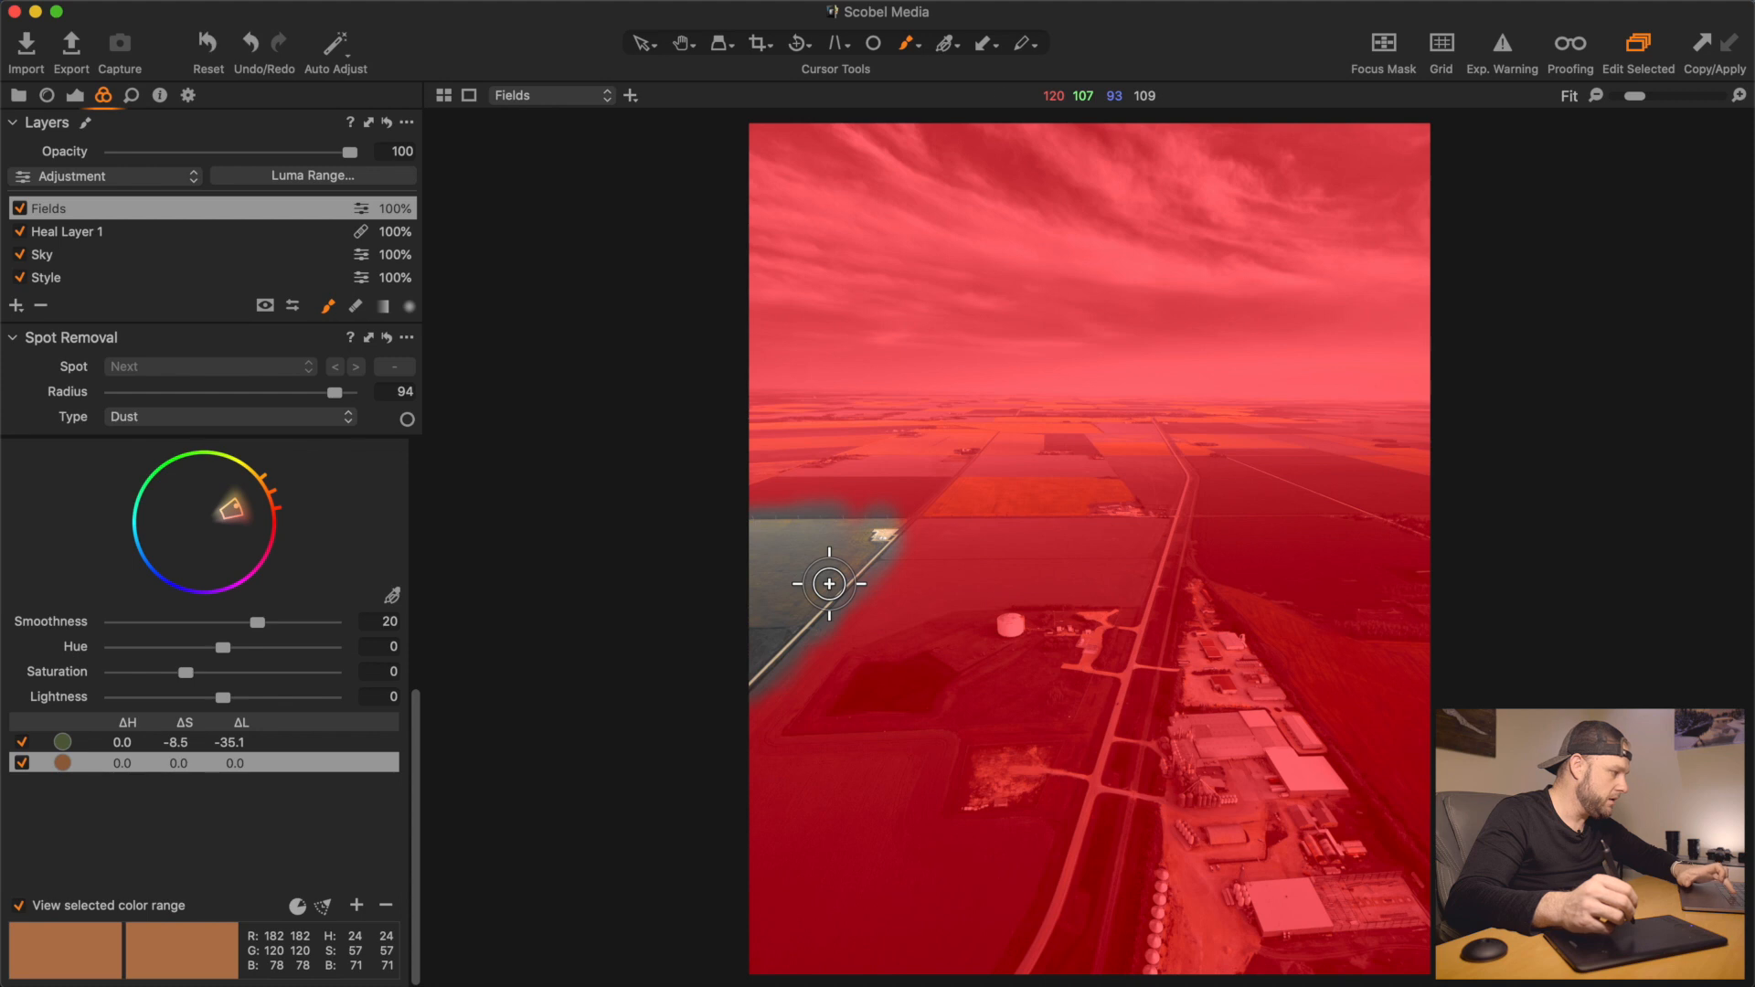
key(m)
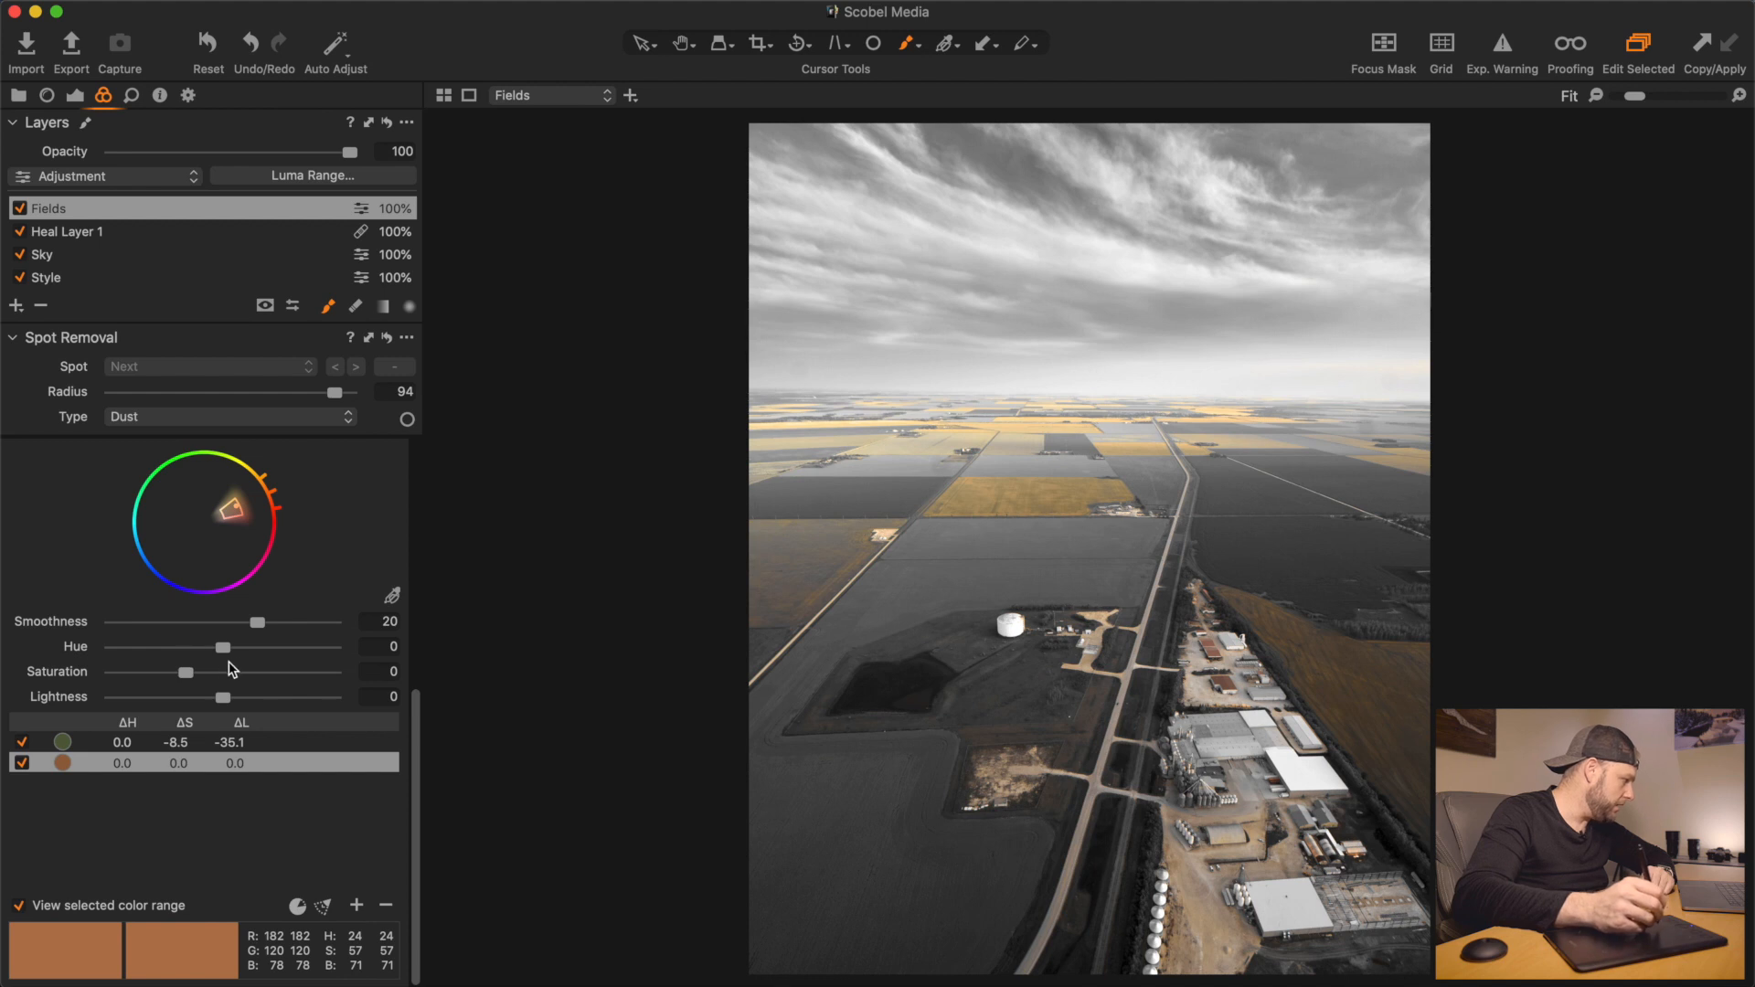
Set the golden color range to Saturation 36.4 and Lightness 17.8, turn off the color range preview and check the mask overlay
drag(188, 680, 244, 694)
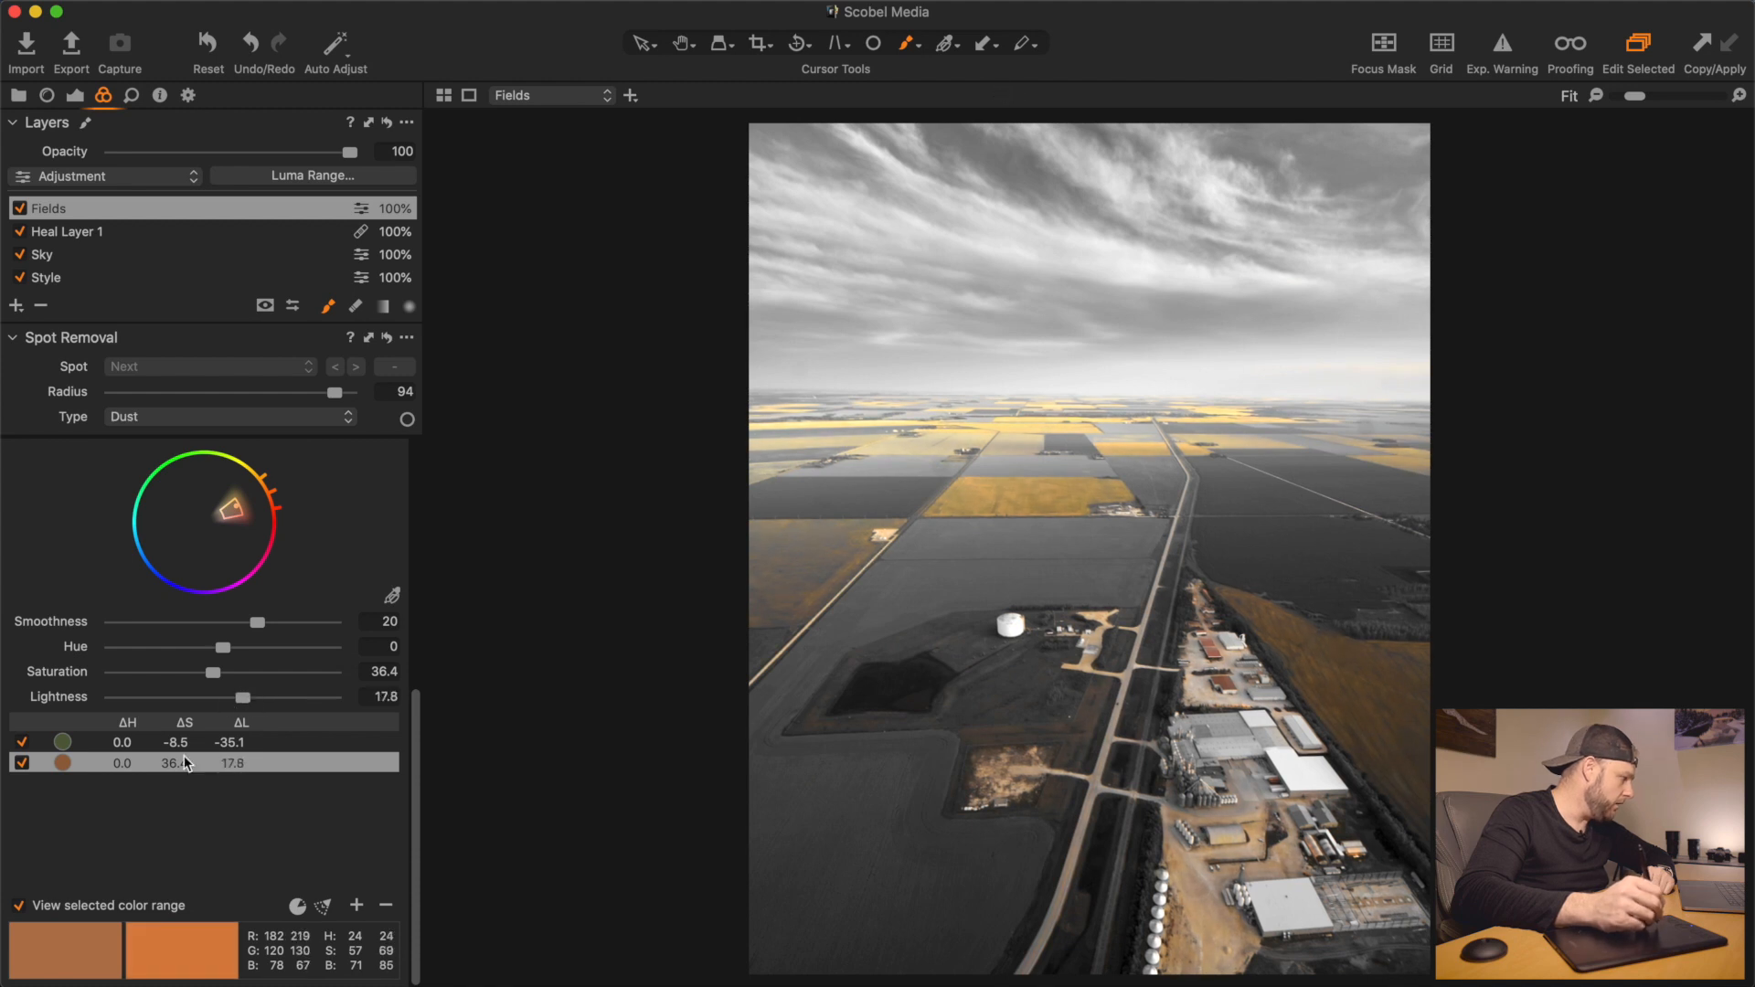
click(18, 906)
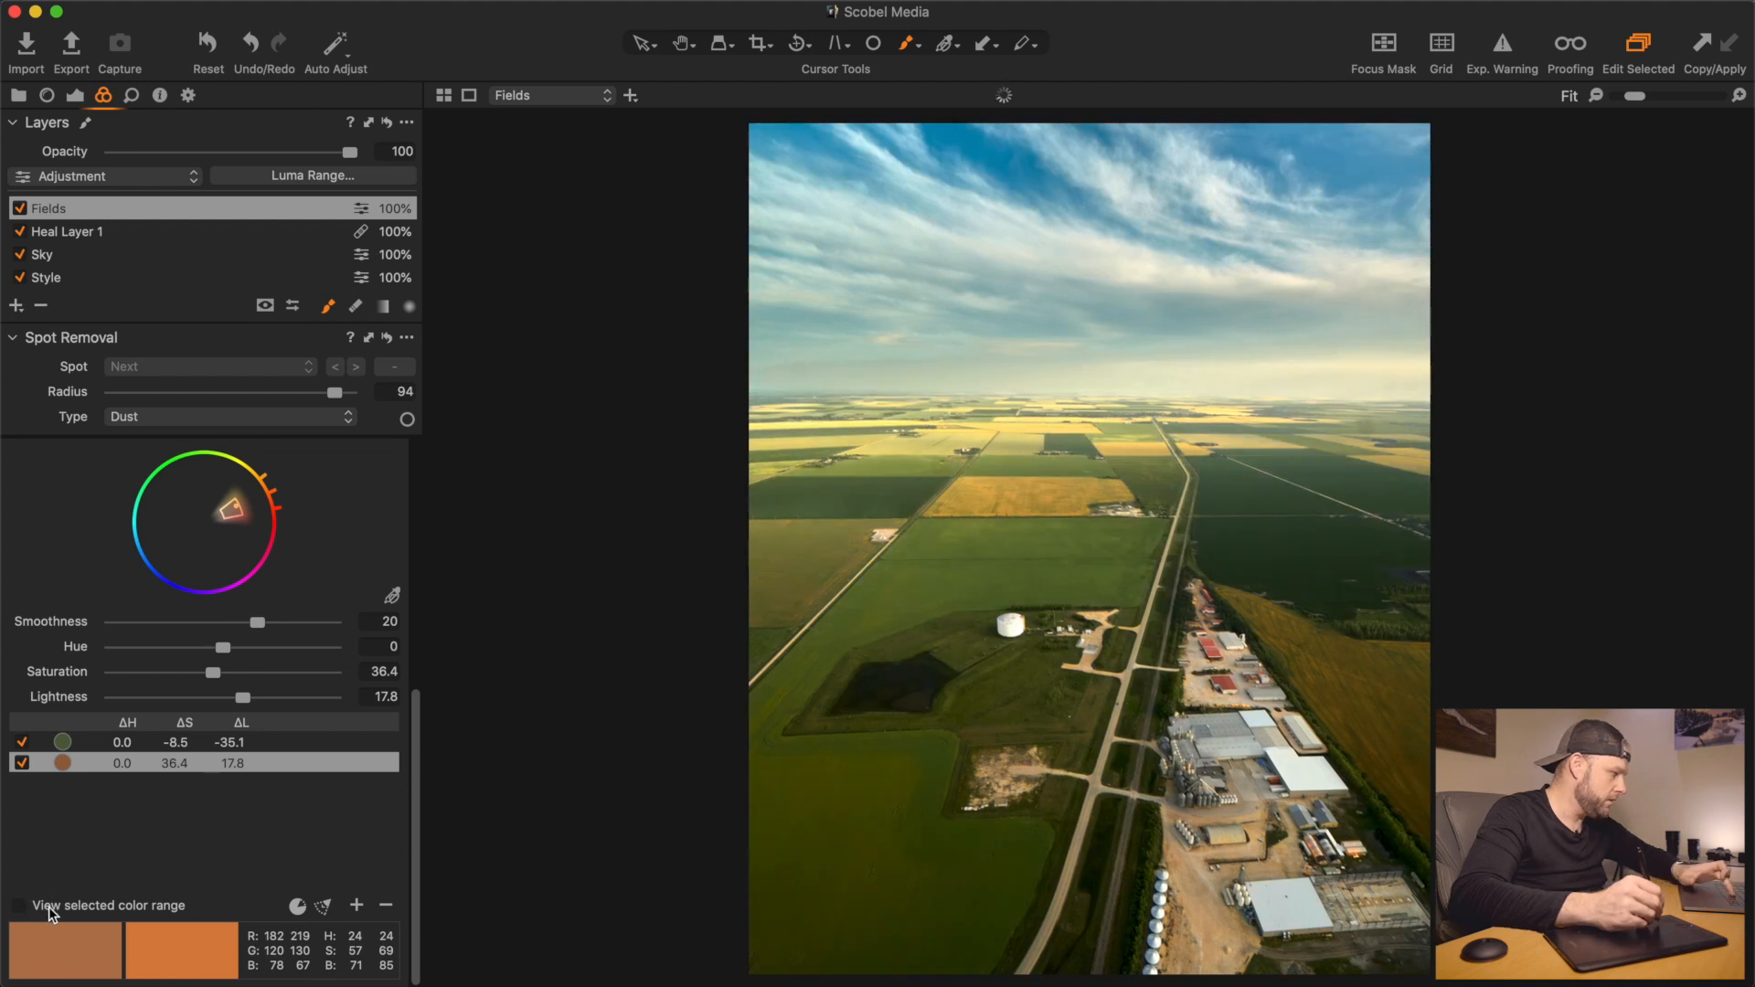
key(m)
key(m)
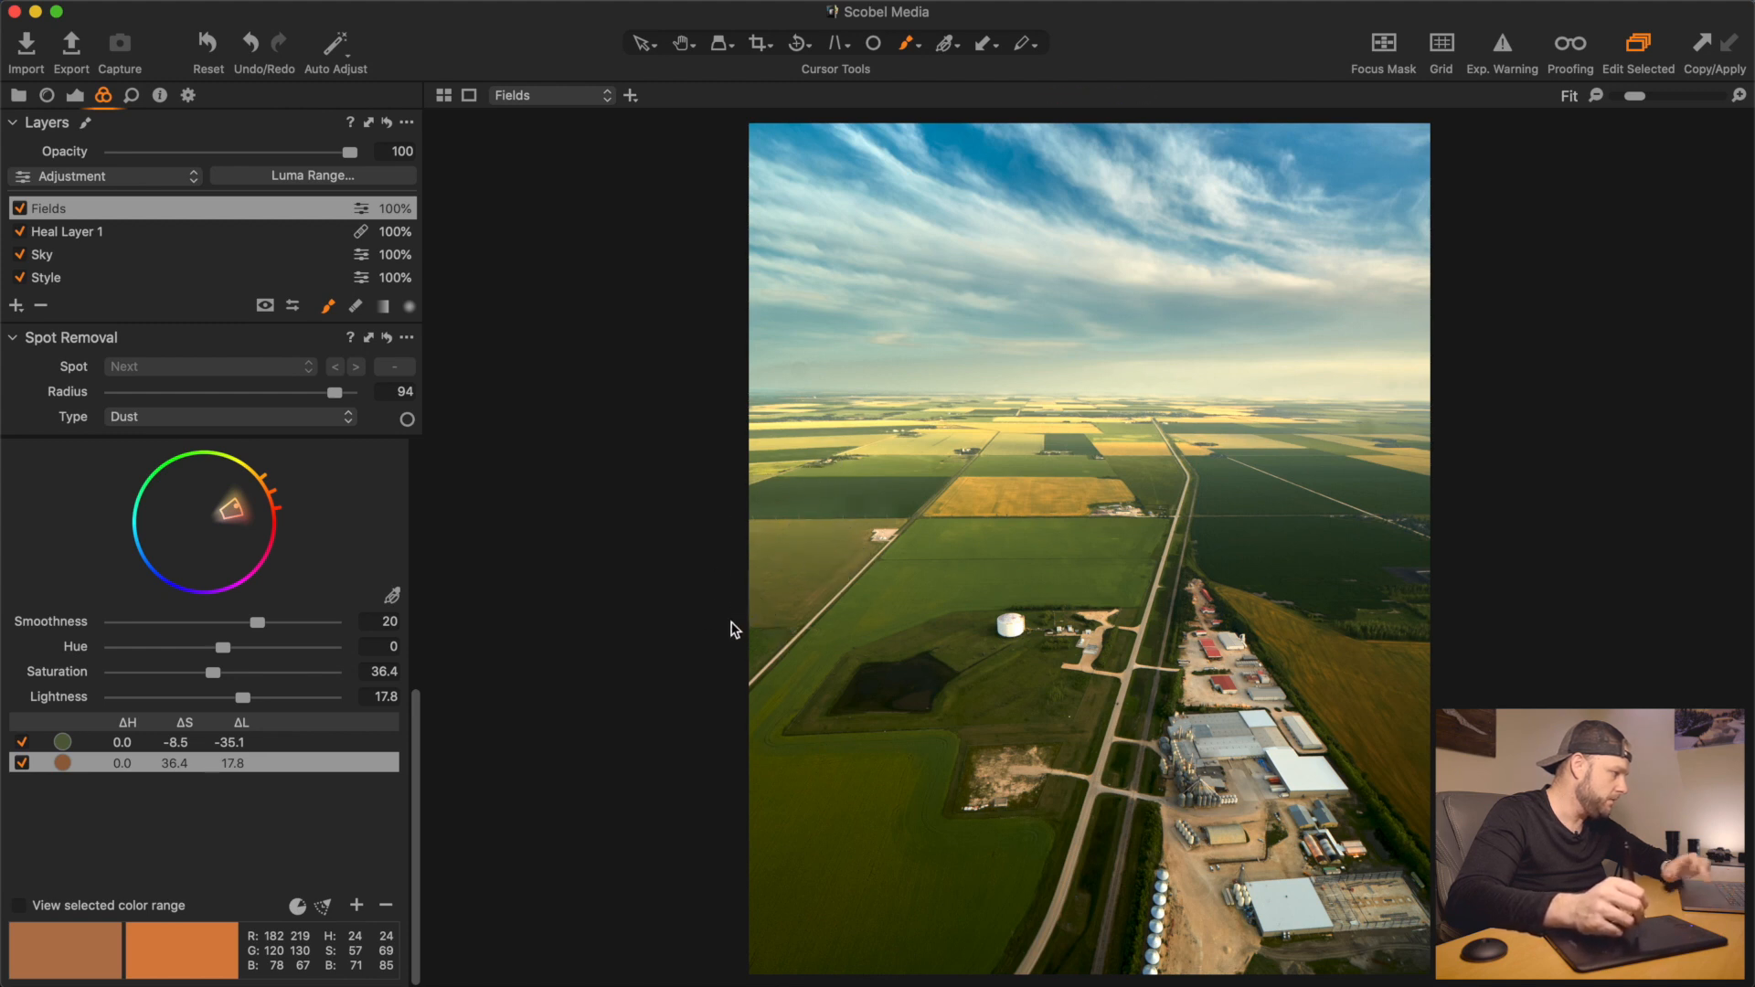
Paint the Fields mask back in over the field at the image's left edge, using the mask overlay as a guide
mouse_move(775, 612)
mouse_down()
mouse_move(764, 638)
mouse_move(810, 599)
mouse_move(745, 613)
mouse_move(749, 540)
mouse_move(814, 588)
mouse_move(749, 646)
mouse_move(756, 523)
mouse_move(845, 537)
mouse_move(726, 563)
mouse_move(795, 607)
mouse_move(717, 512)
mouse_up()
key(m)
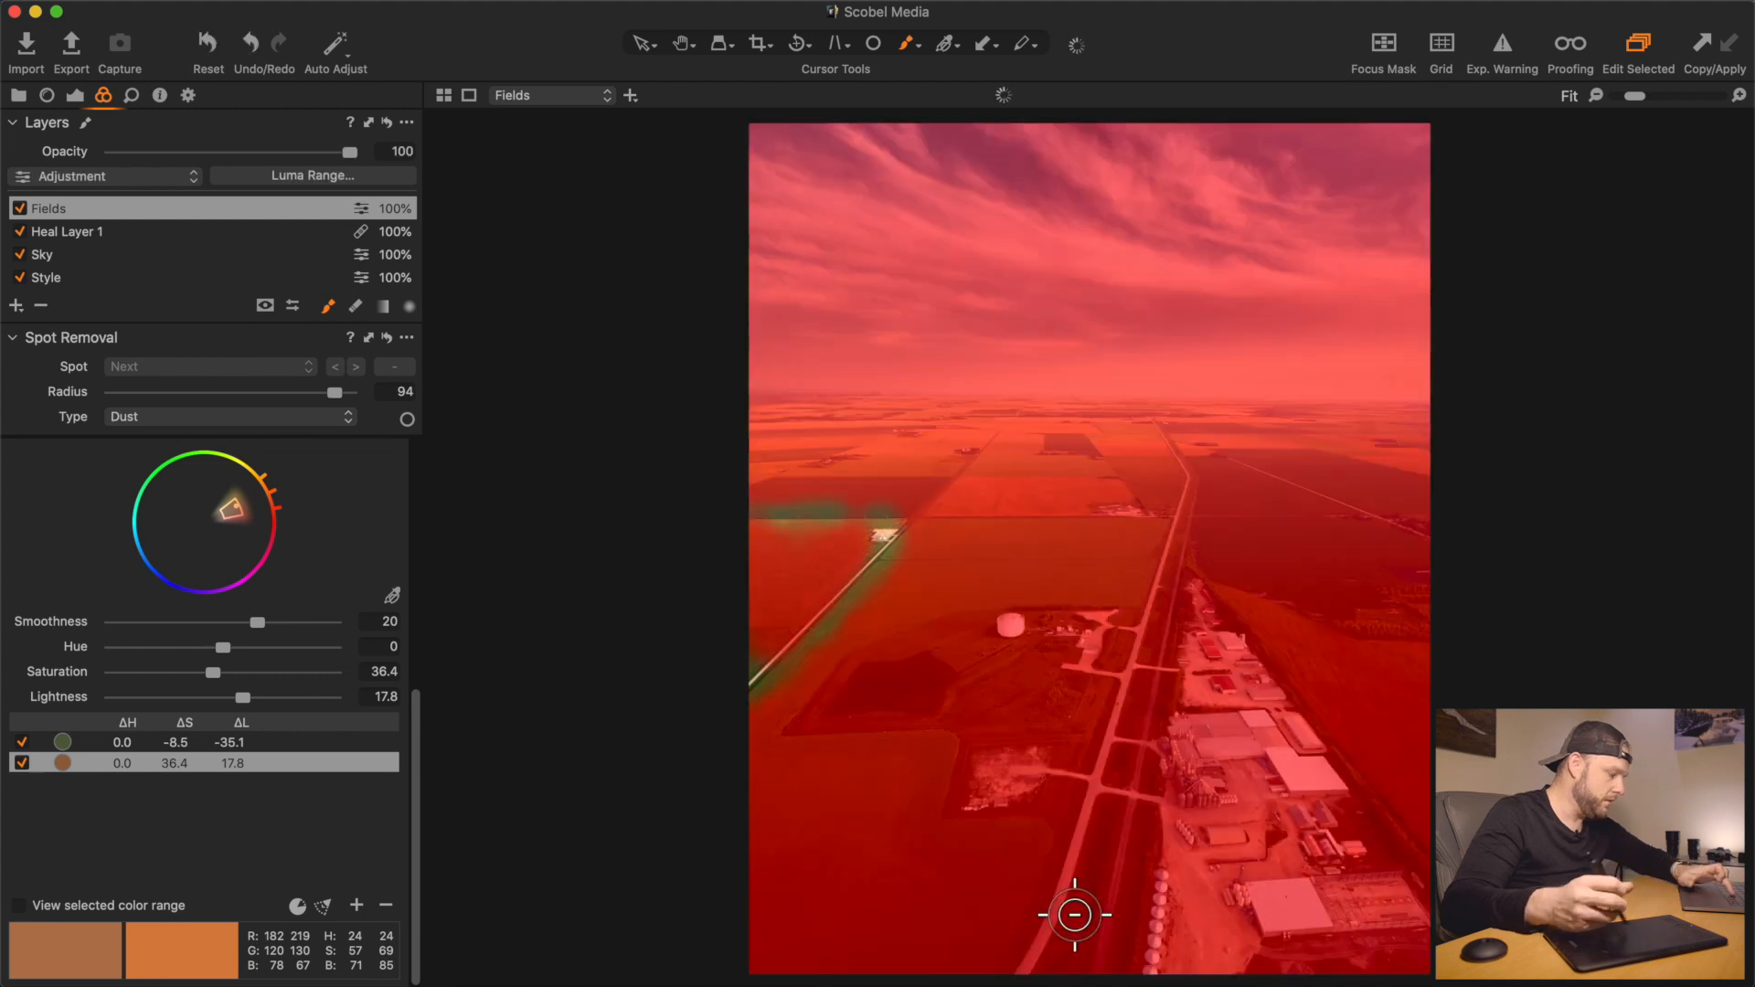
mouse_move(767, 634)
mouse_down()
mouse_move(827, 579)
mouse_move(815, 545)
mouse_move(752, 625)
mouse_move(759, 551)
mouse_move(815, 553)
mouse_move(747, 581)
mouse_move(801, 536)
mouse_move(843, 534)
mouse_move(854, 576)
mouse_move(858, 538)
mouse_move(724, 523)
mouse_move(787, 563)
mouse_move(760, 601)
mouse_up()
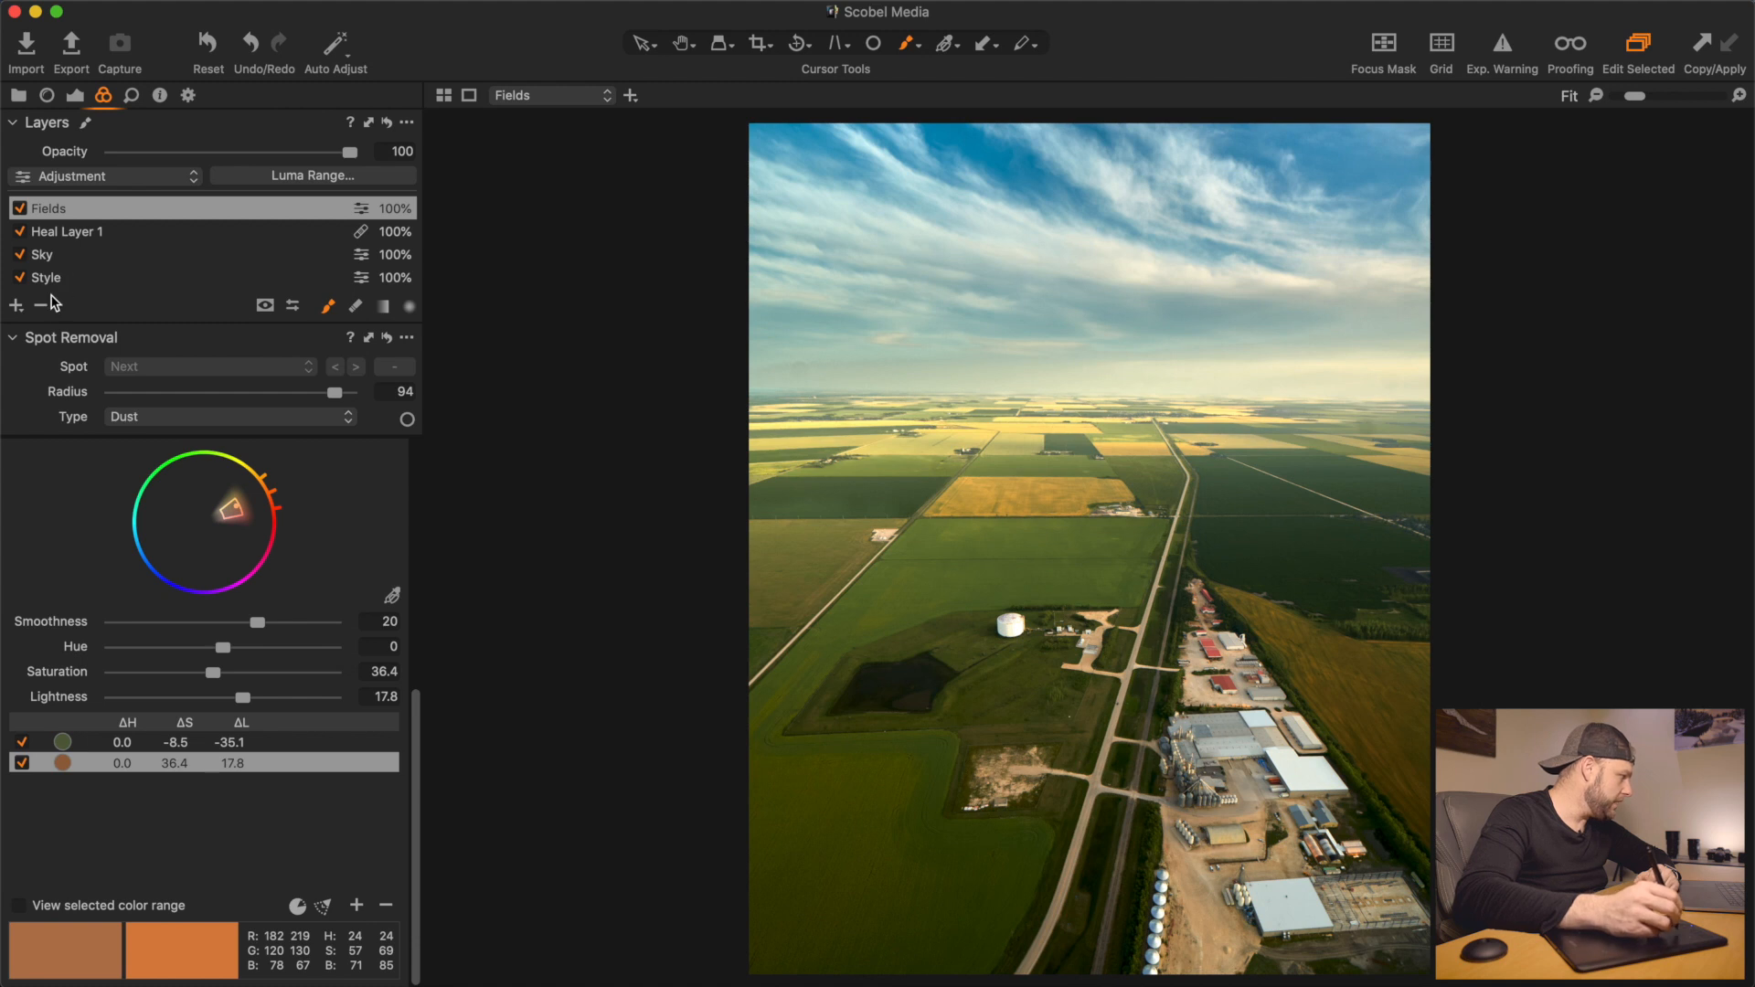
On the Style layer, try out a Clarity adjustment, and set Contrast to 10 and Exposure to 0.01
click(55, 278)
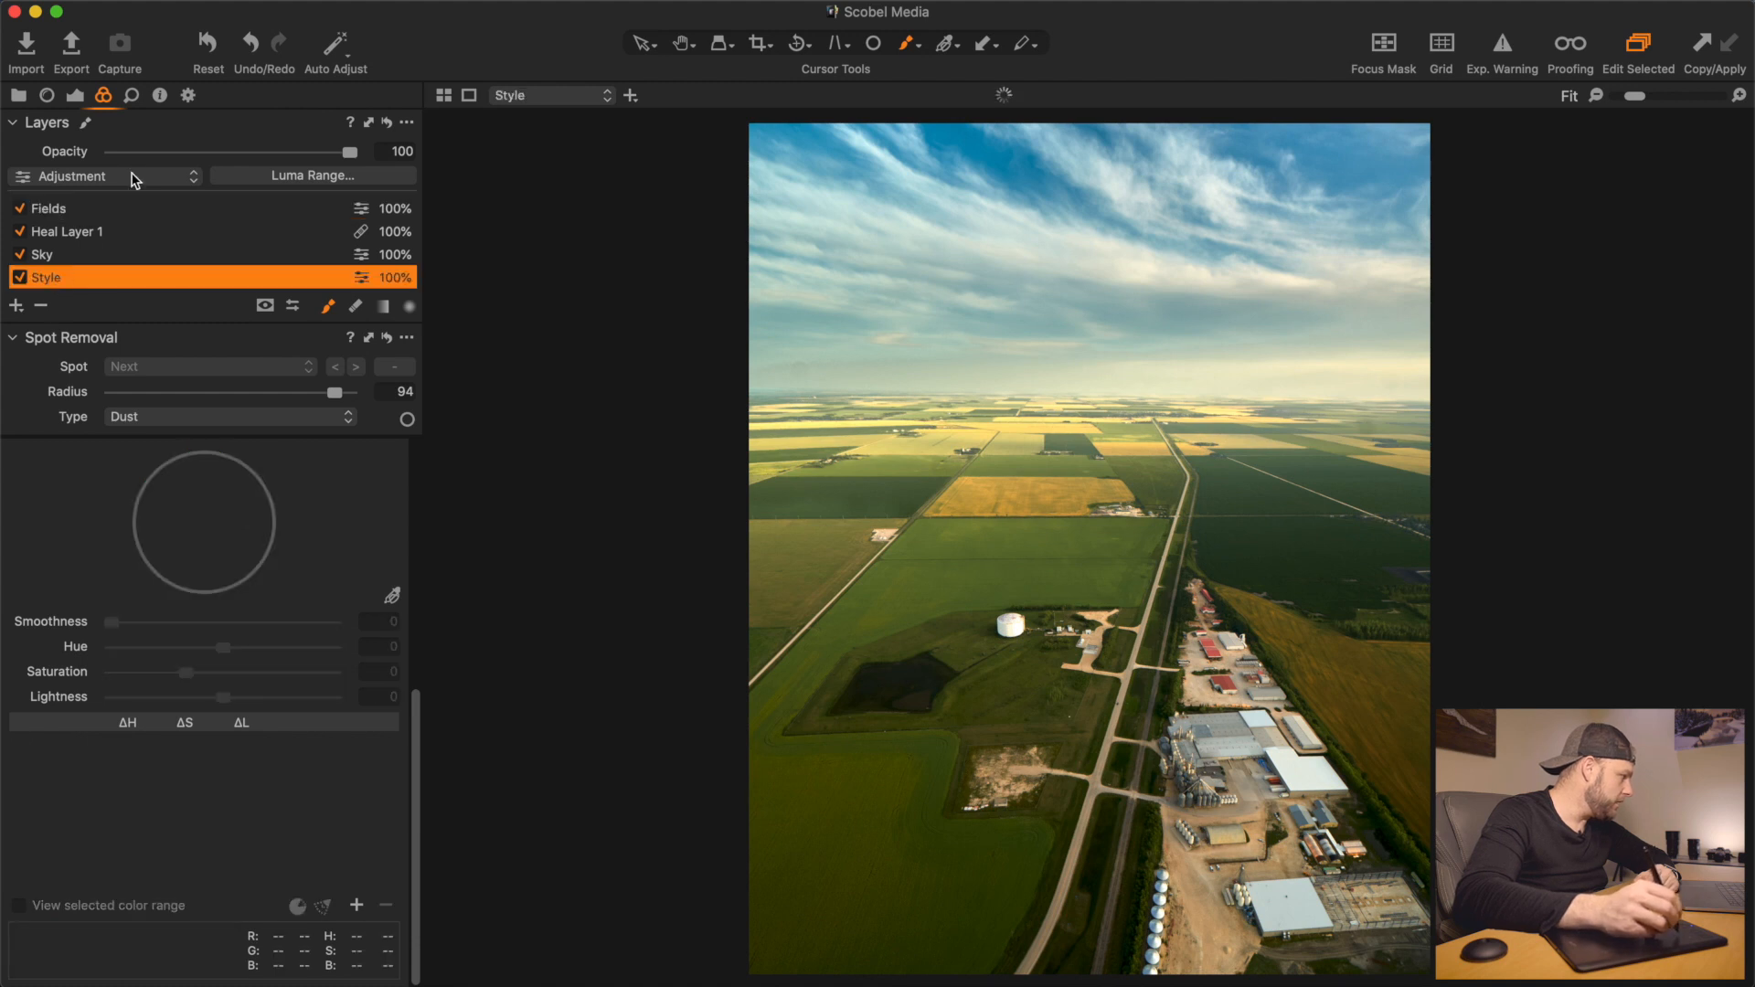
click(132, 95)
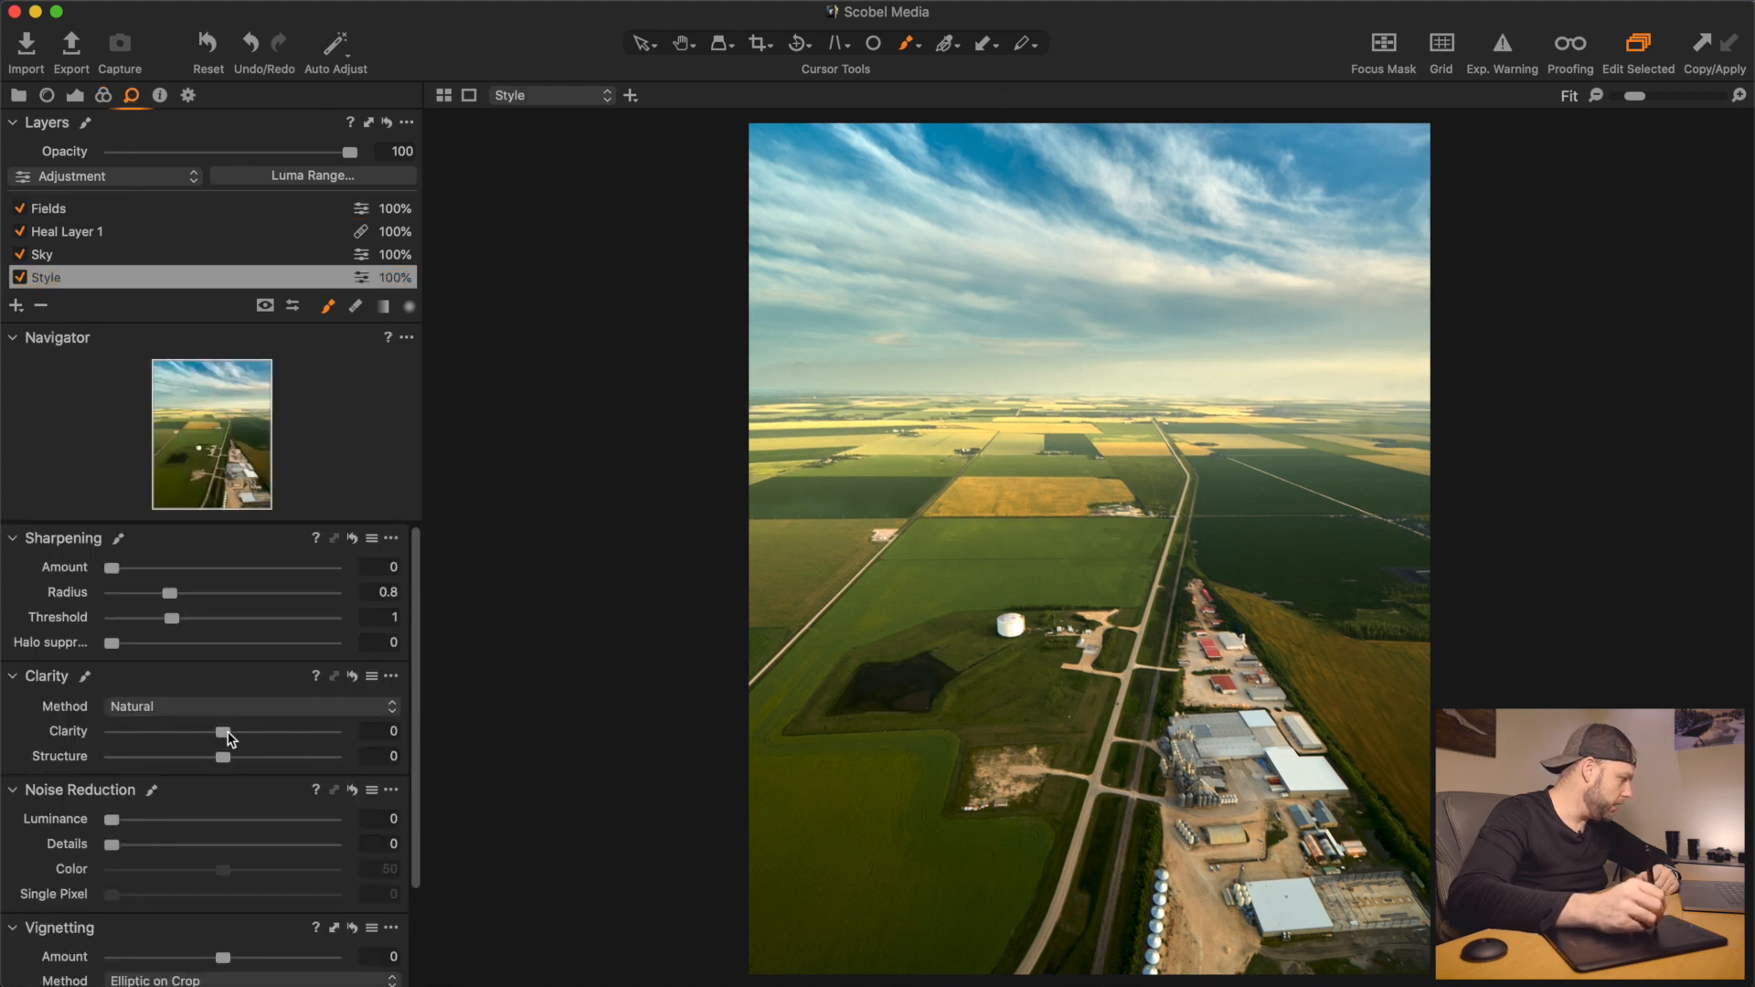
drag(238, 732, 206, 731)
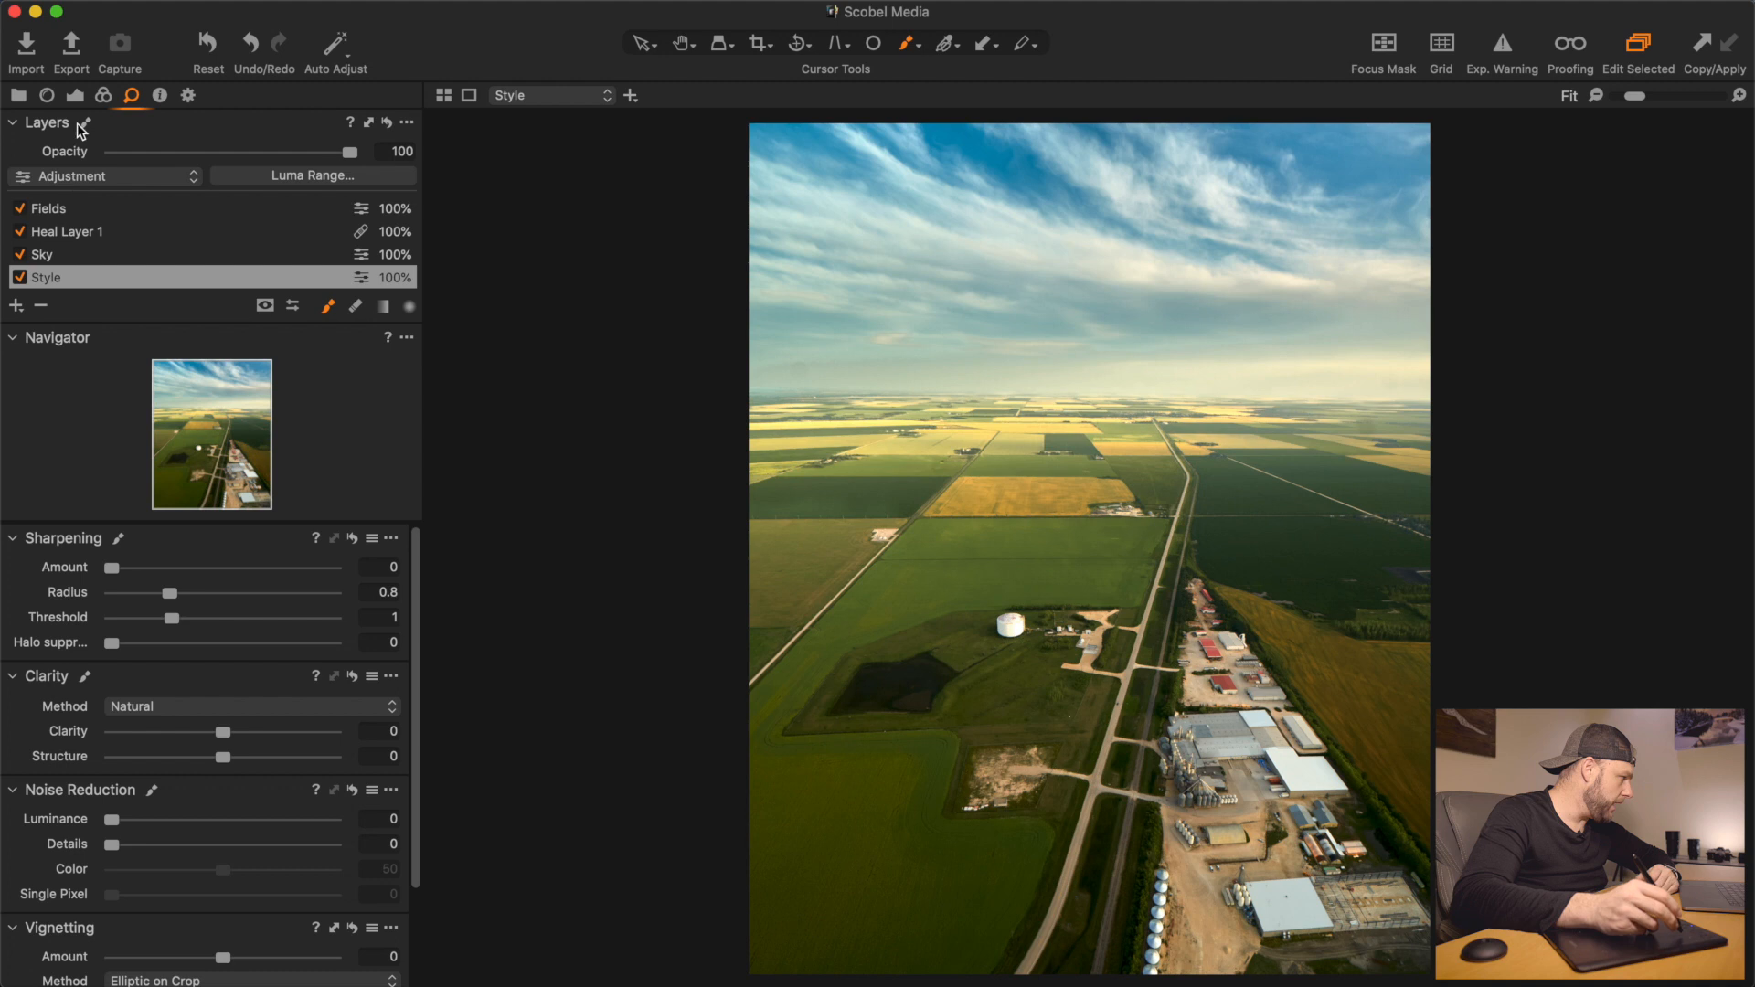
click(76, 97)
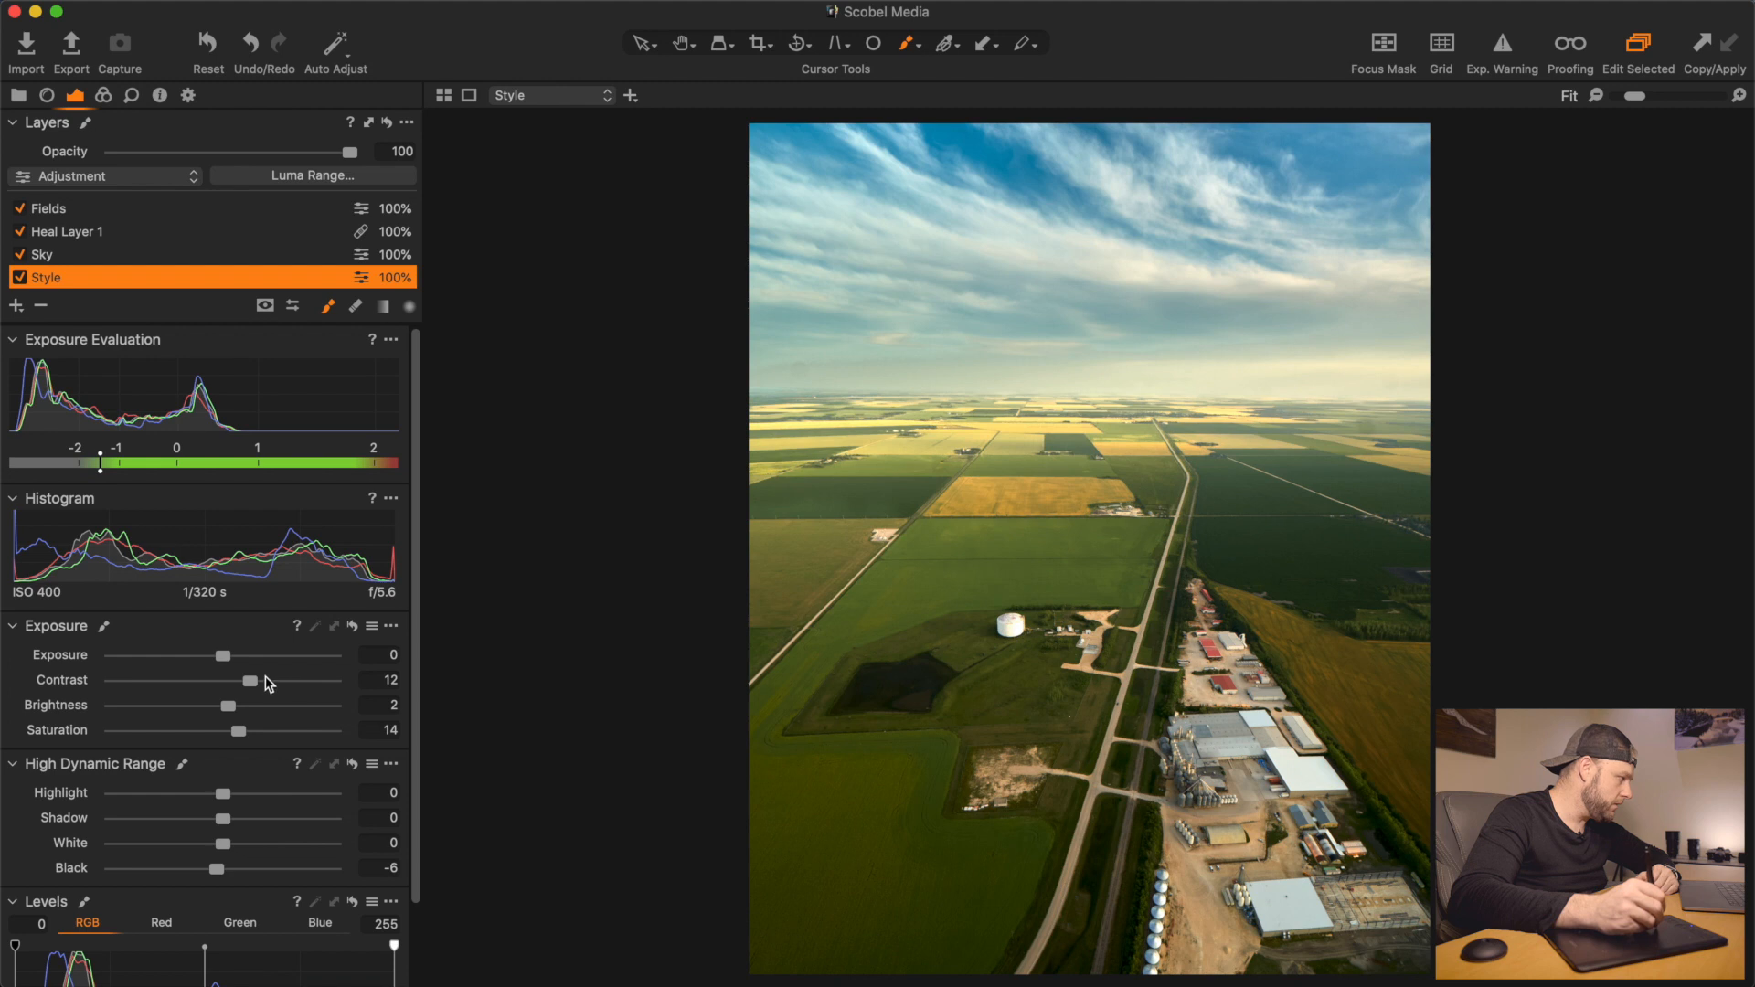
drag(254, 688, 219, 659)
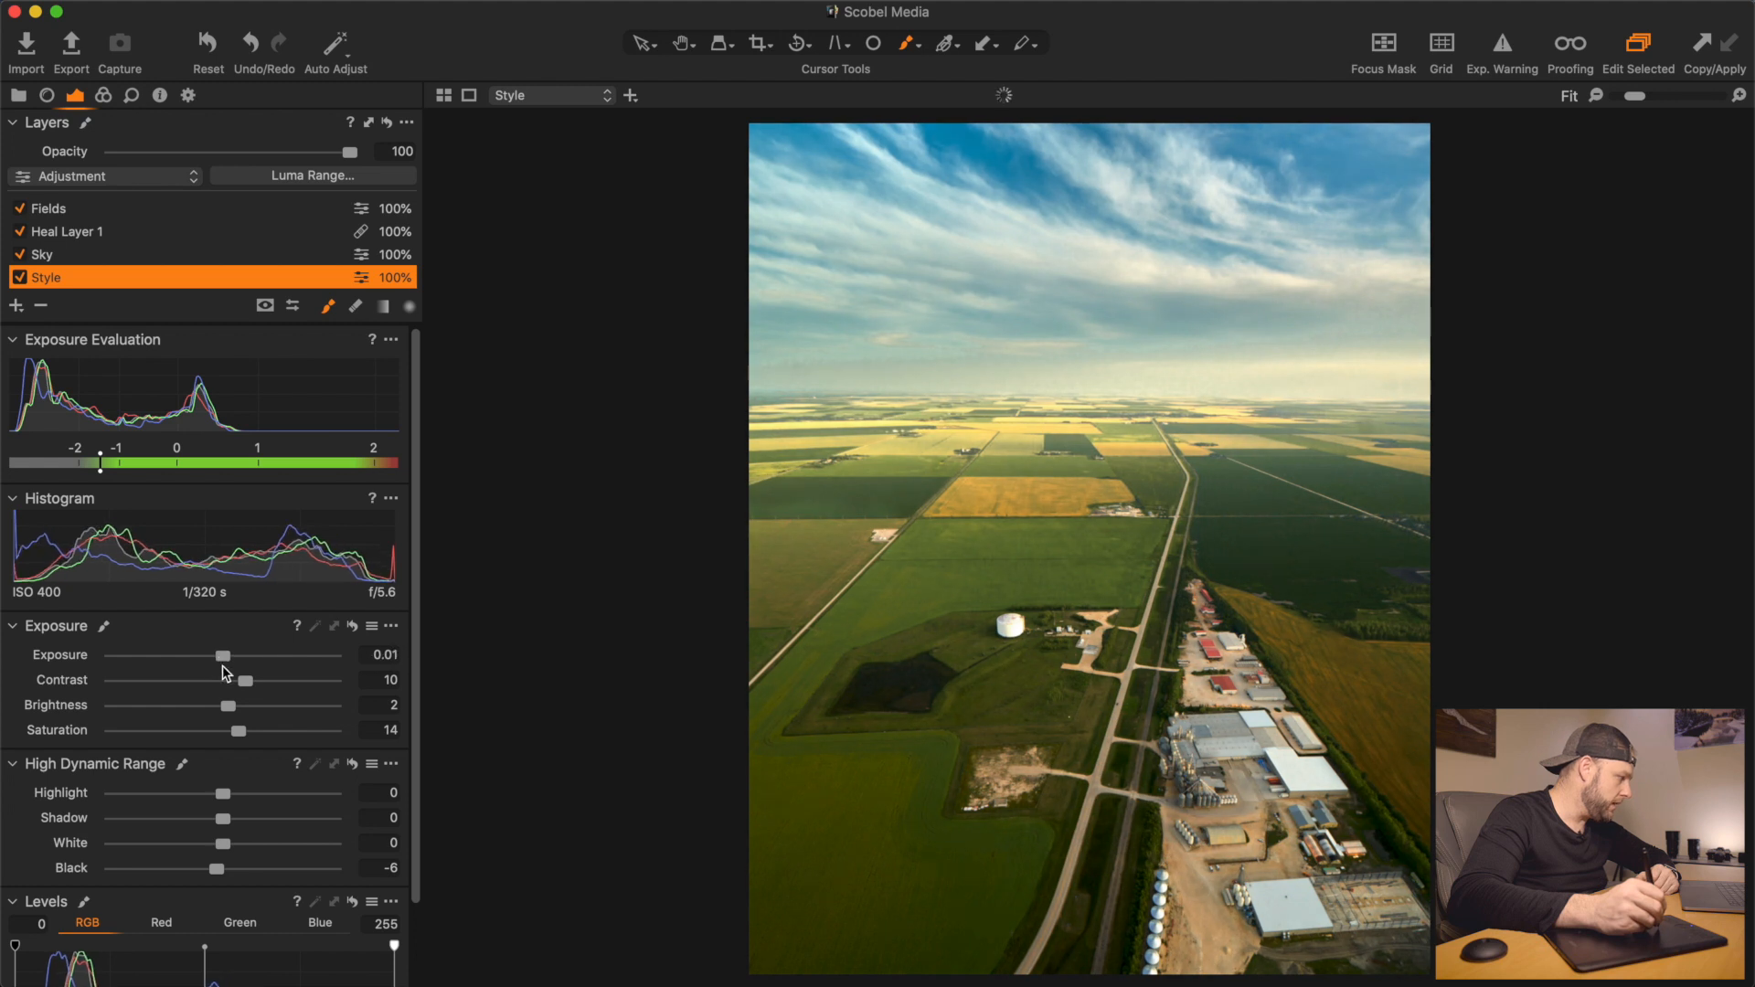
Set the Vignetting amount to -0.37 and the Style layer's Saturation to 18
drag(413, 568, 419, 741)
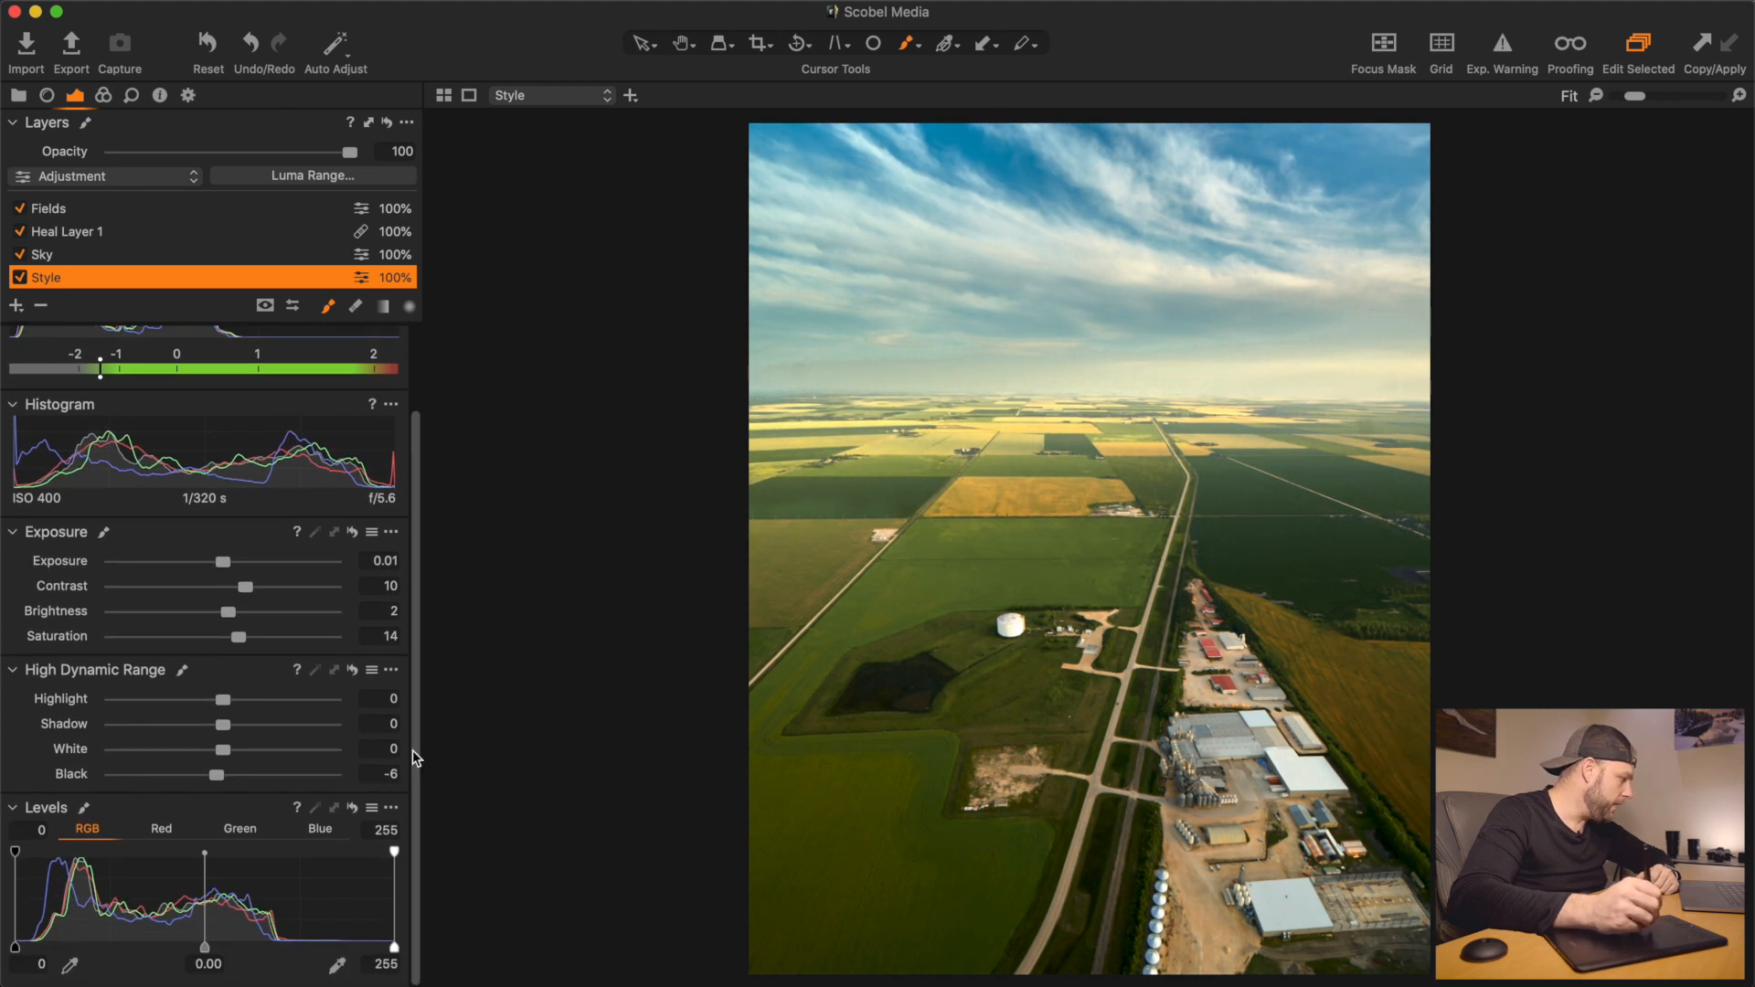
click(133, 96)
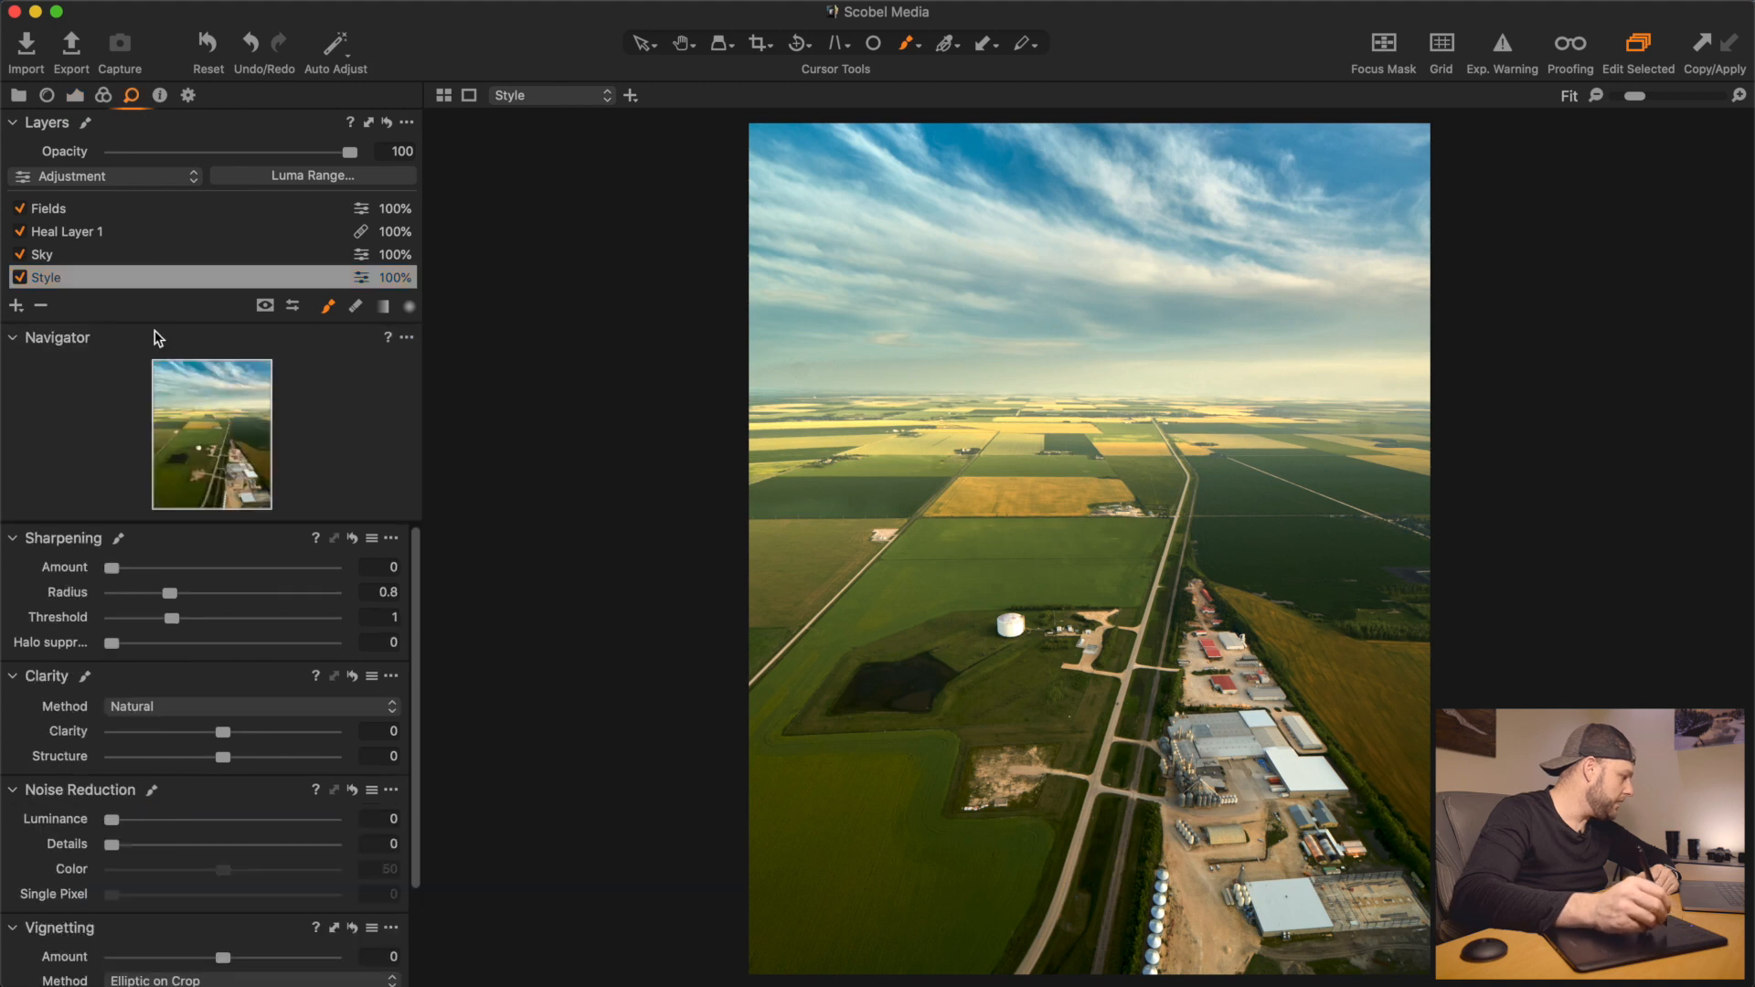
scroll(422, 786, down, 3)
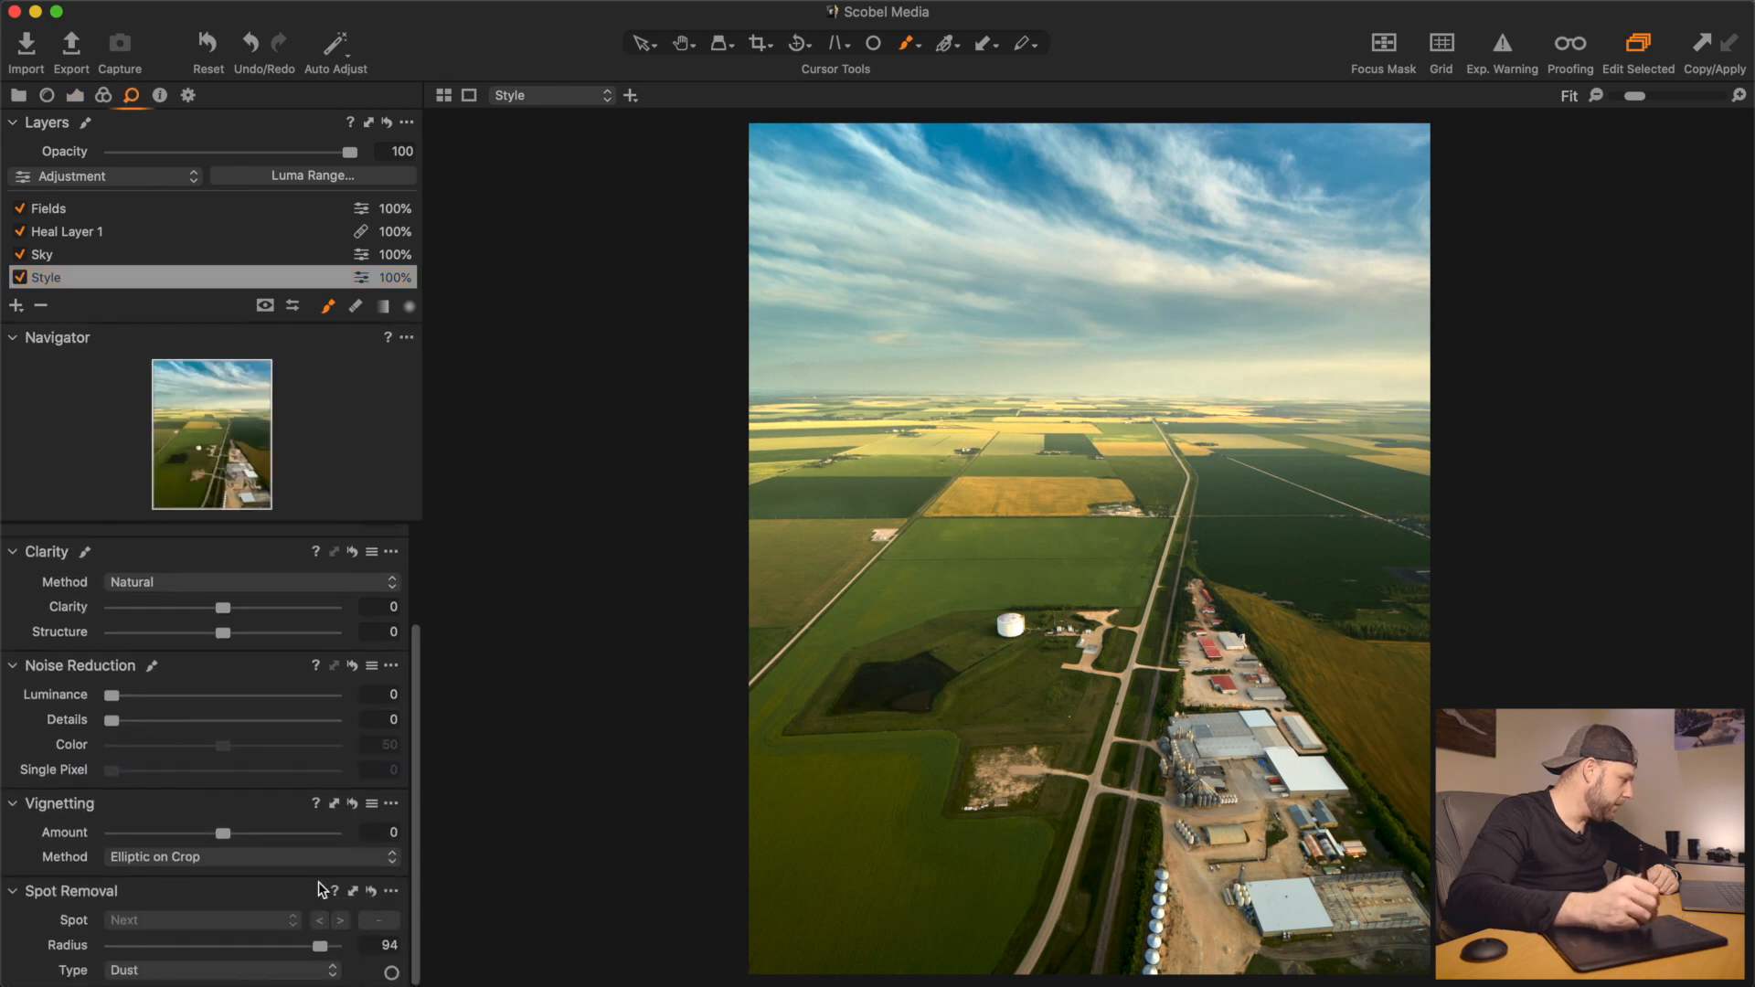
drag(223, 835, 213, 834)
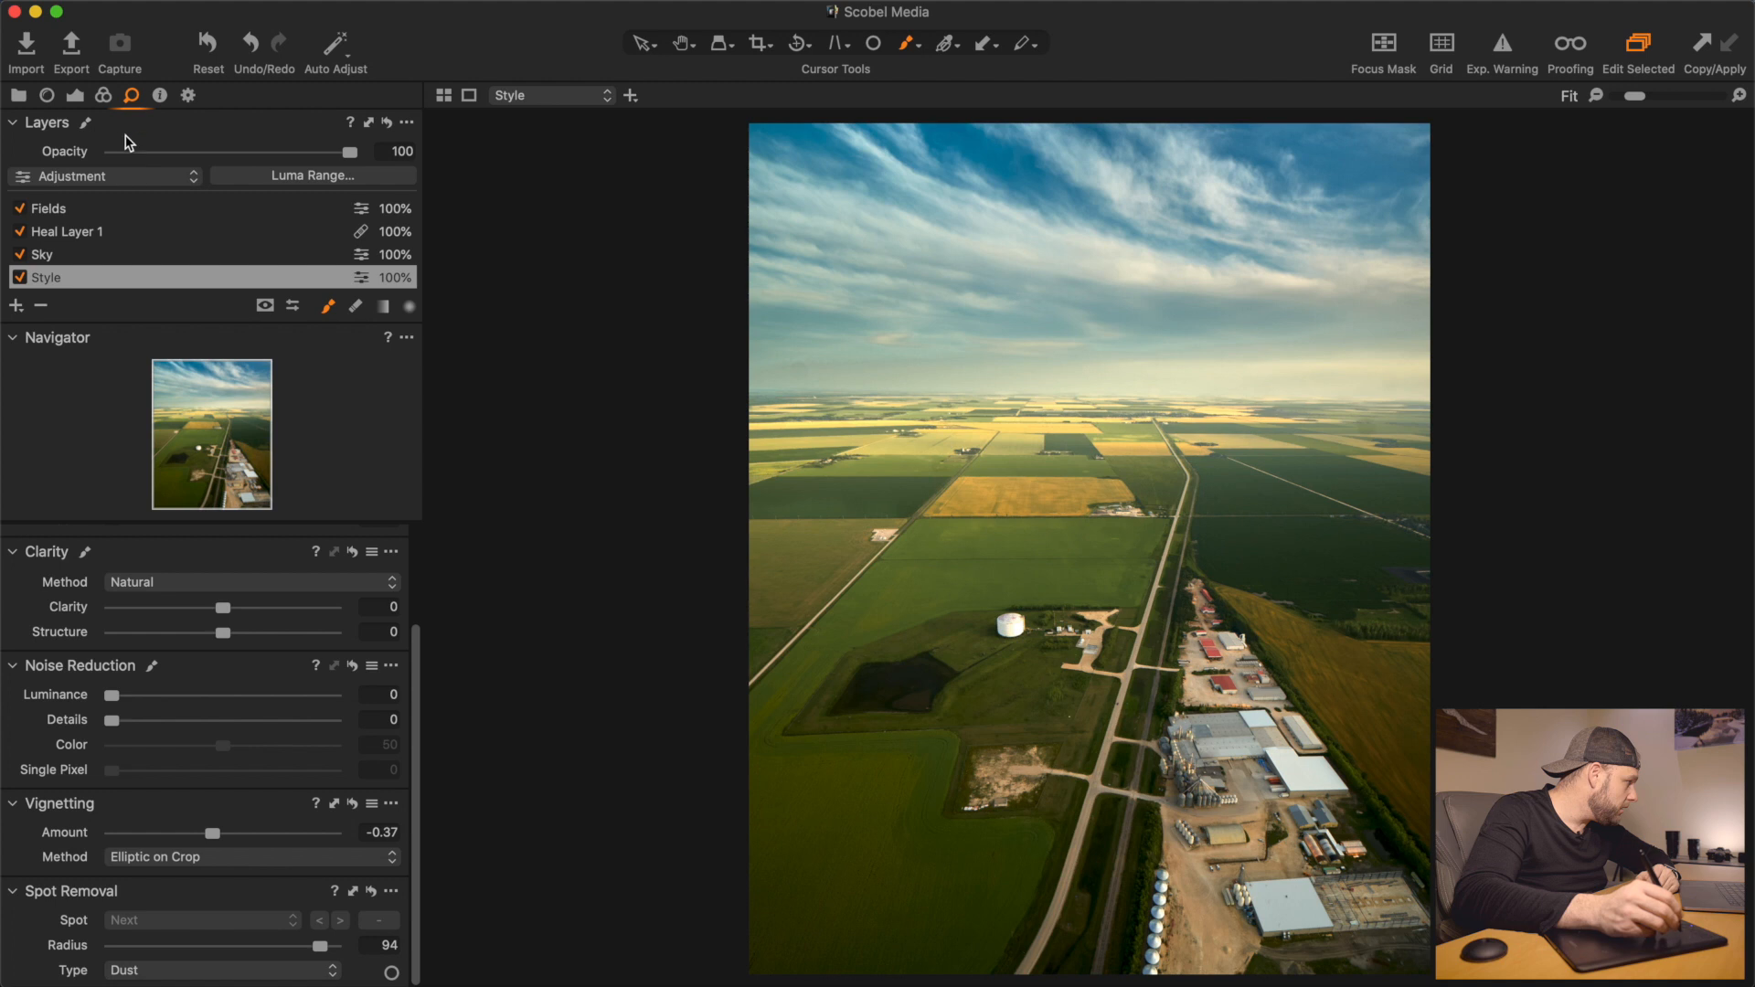
click(75, 95)
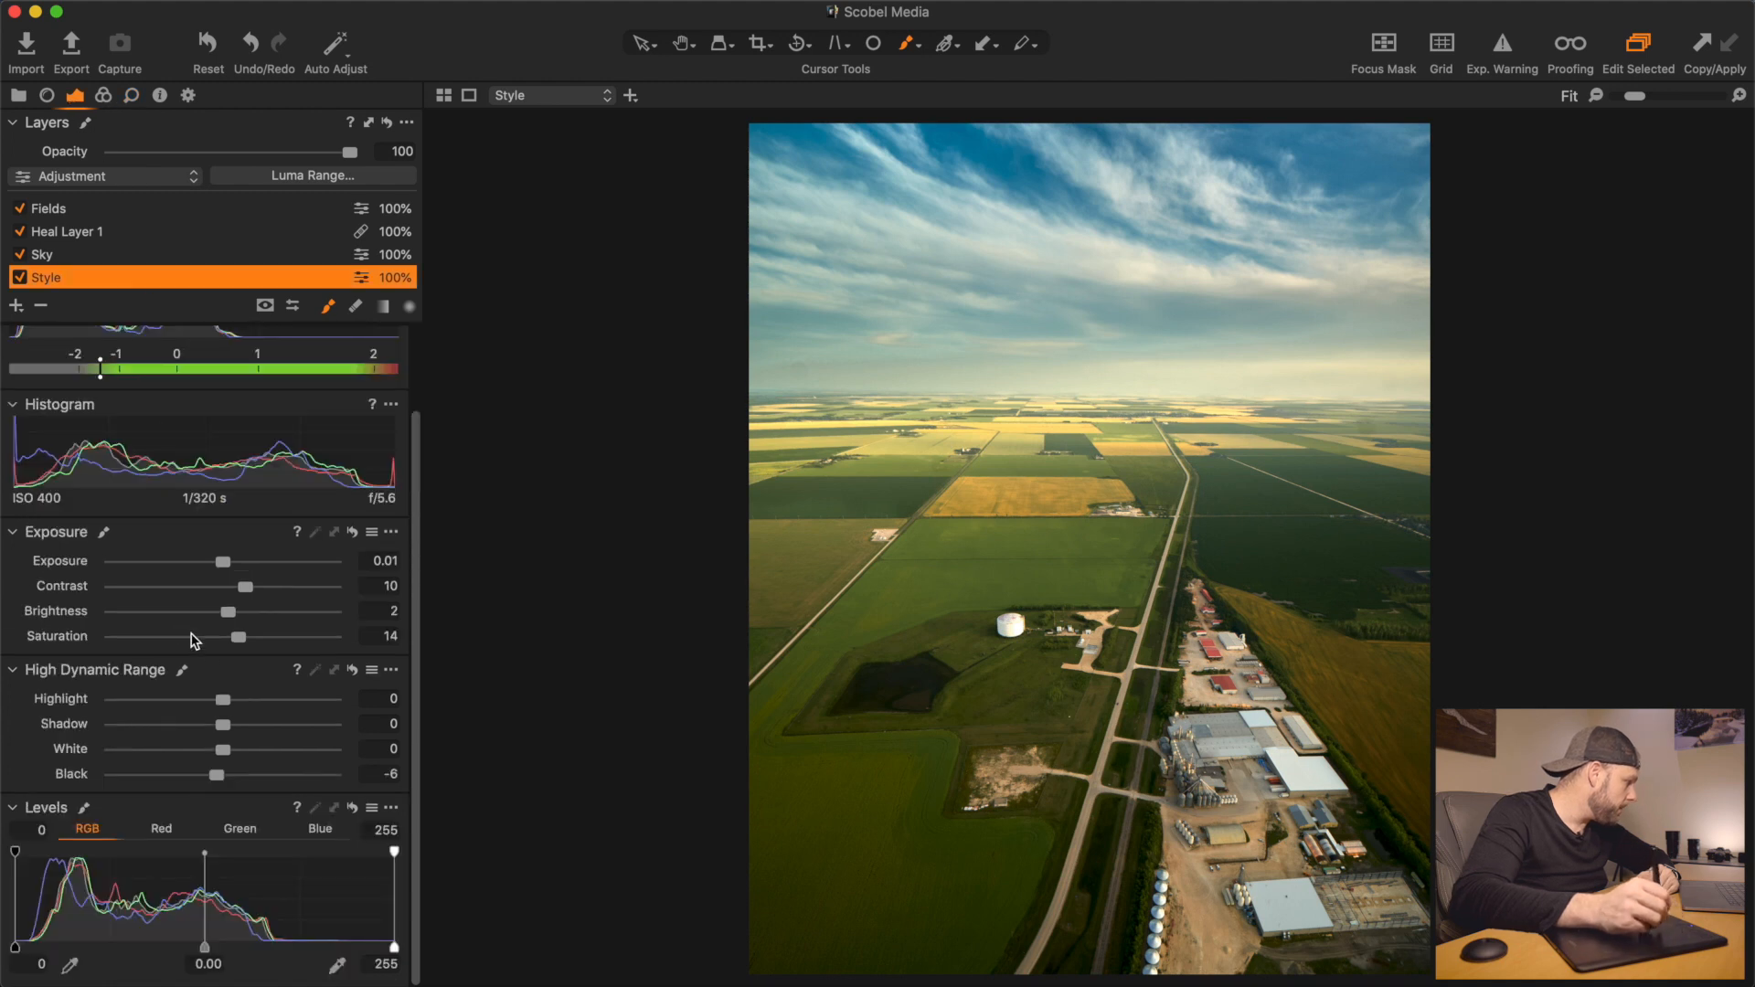
drag(230, 642, 246, 651)
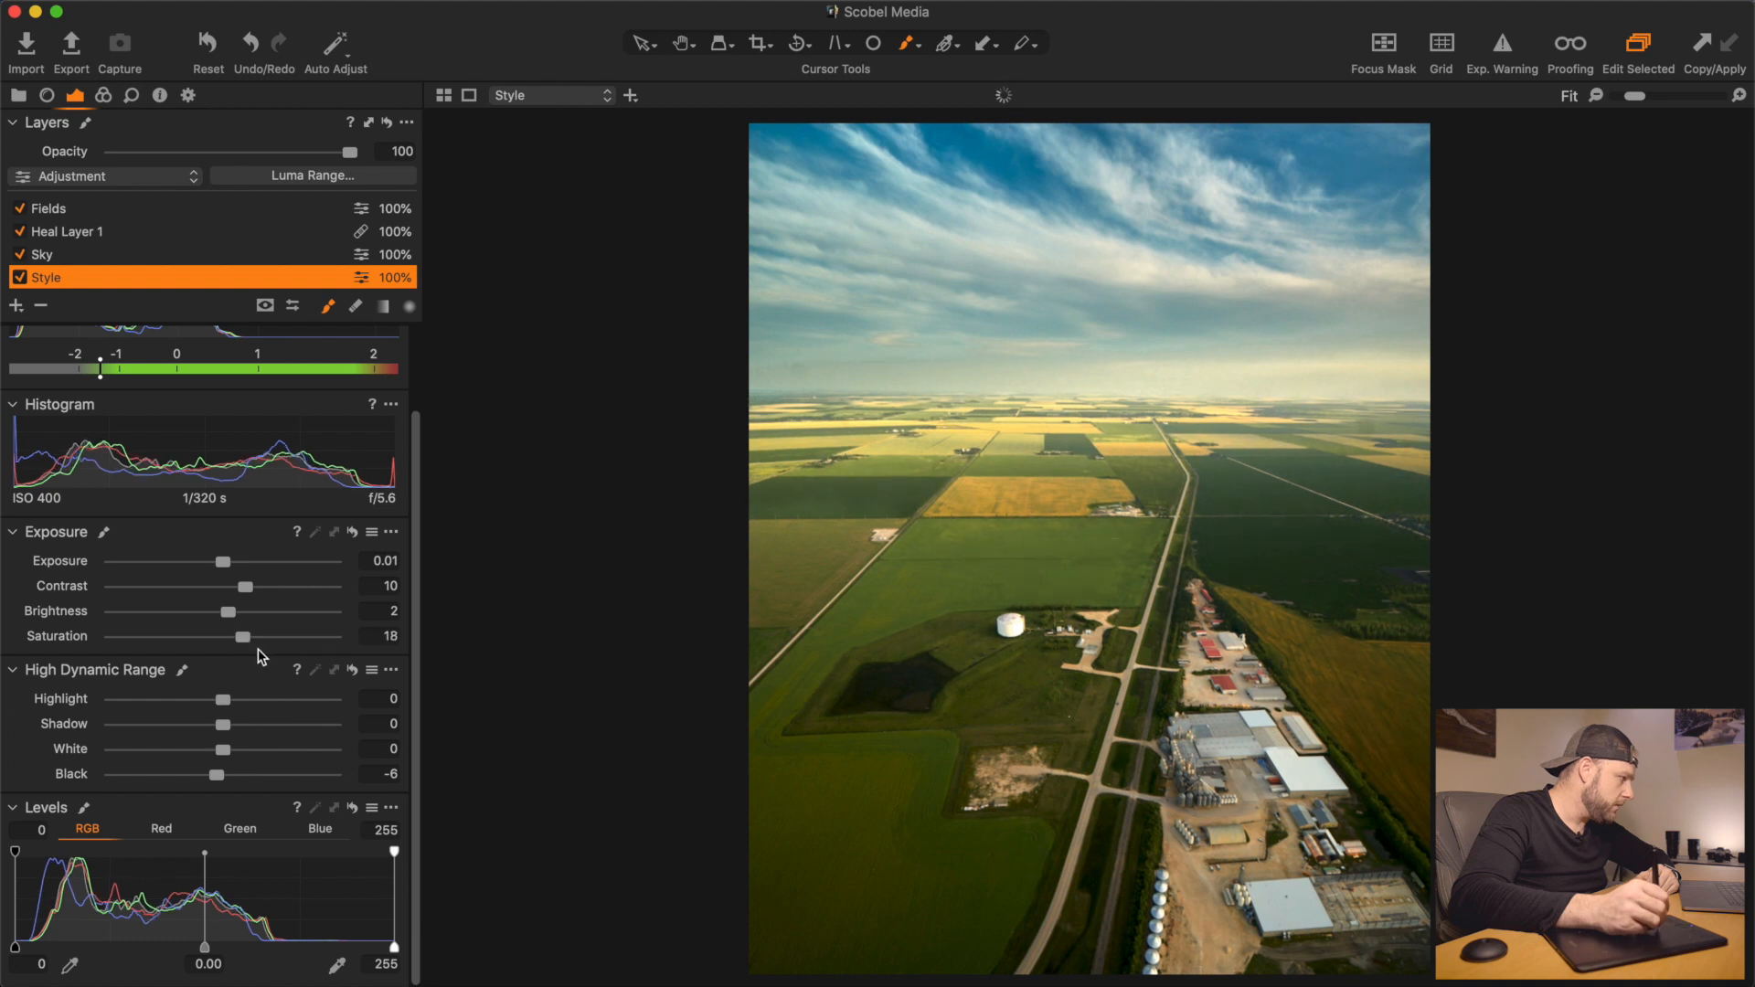
Inspect the sky and fields at 100% and set the Style layer's Luminance noise reduction to 23
click(132, 97)
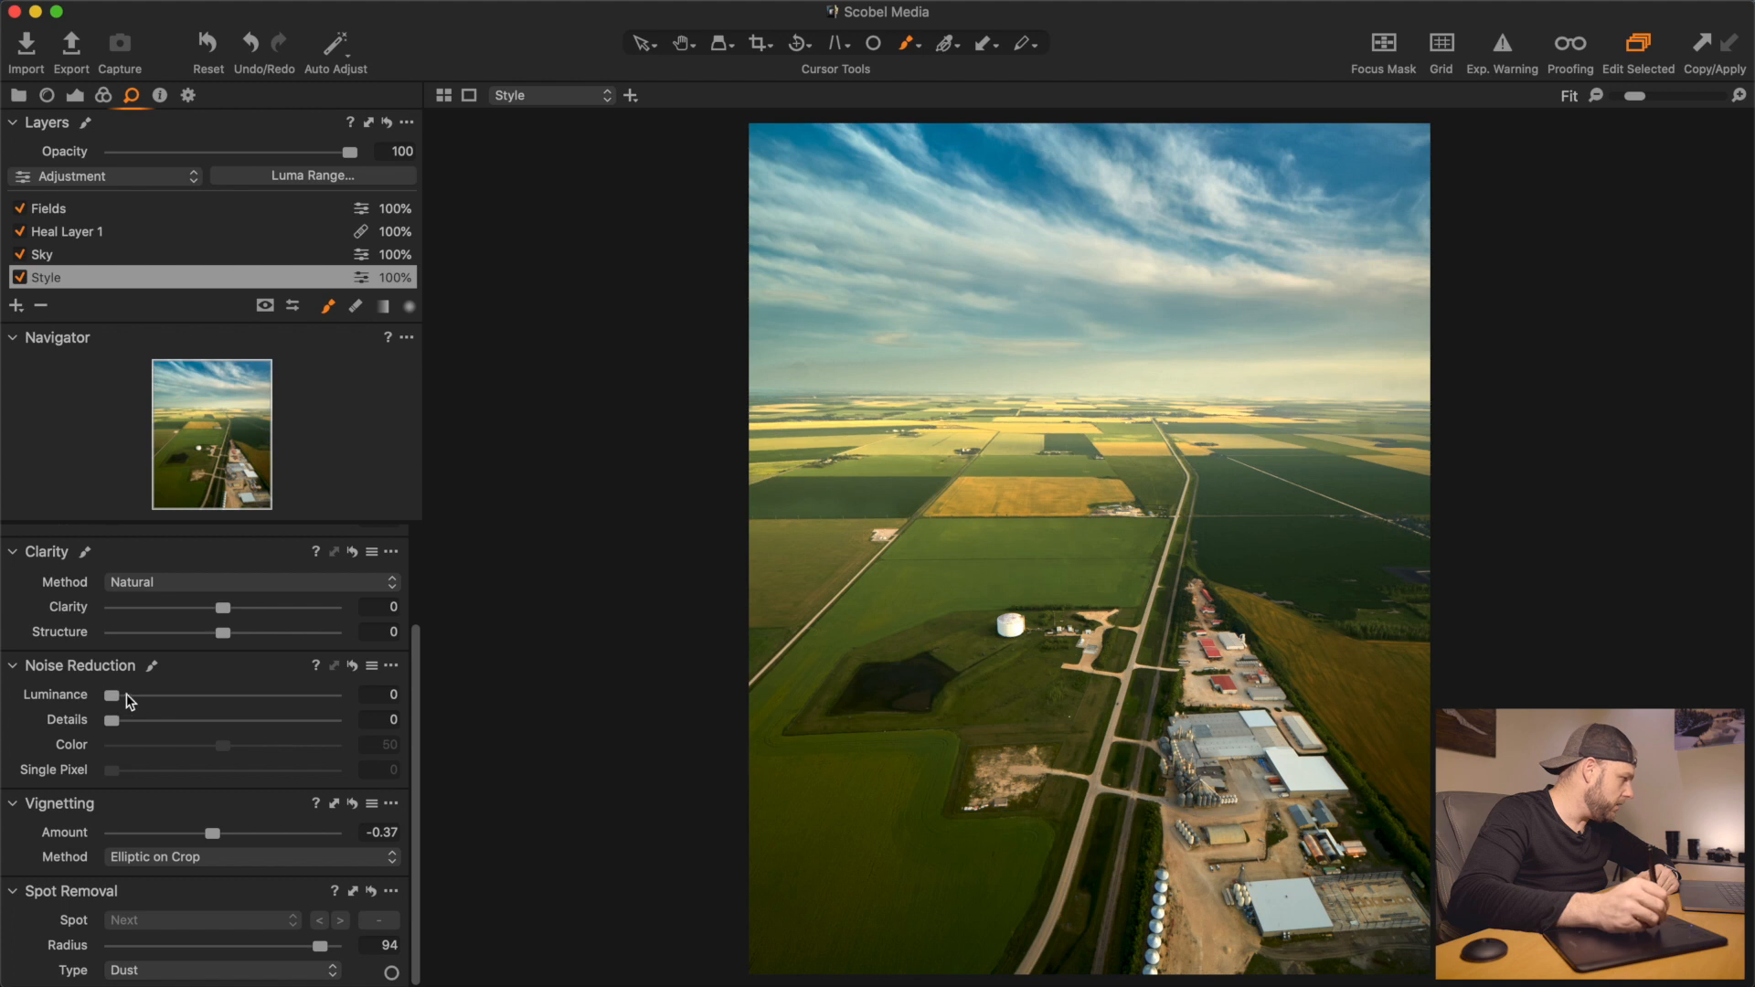
drag(1637, 102, 1668, 102)
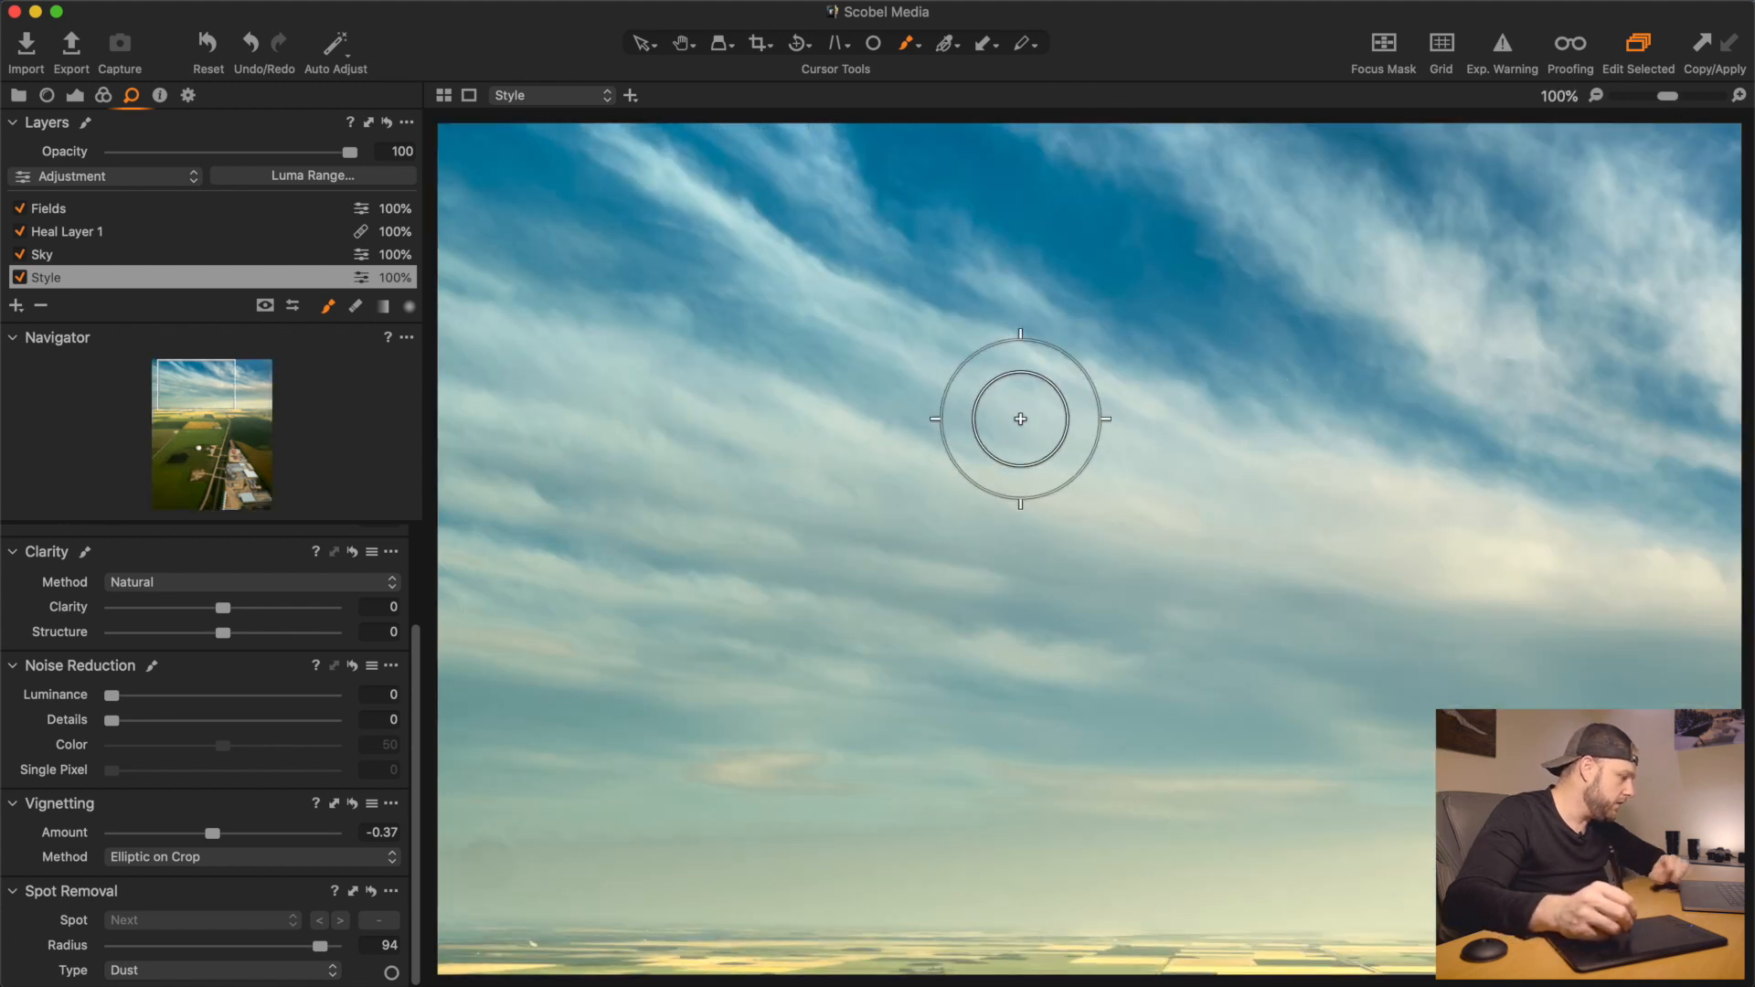
key(space)
mouse_move(977, 664)
mouse_down()
mouse_move(991, 610)
mouse_move(942, 251)
mouse_up()
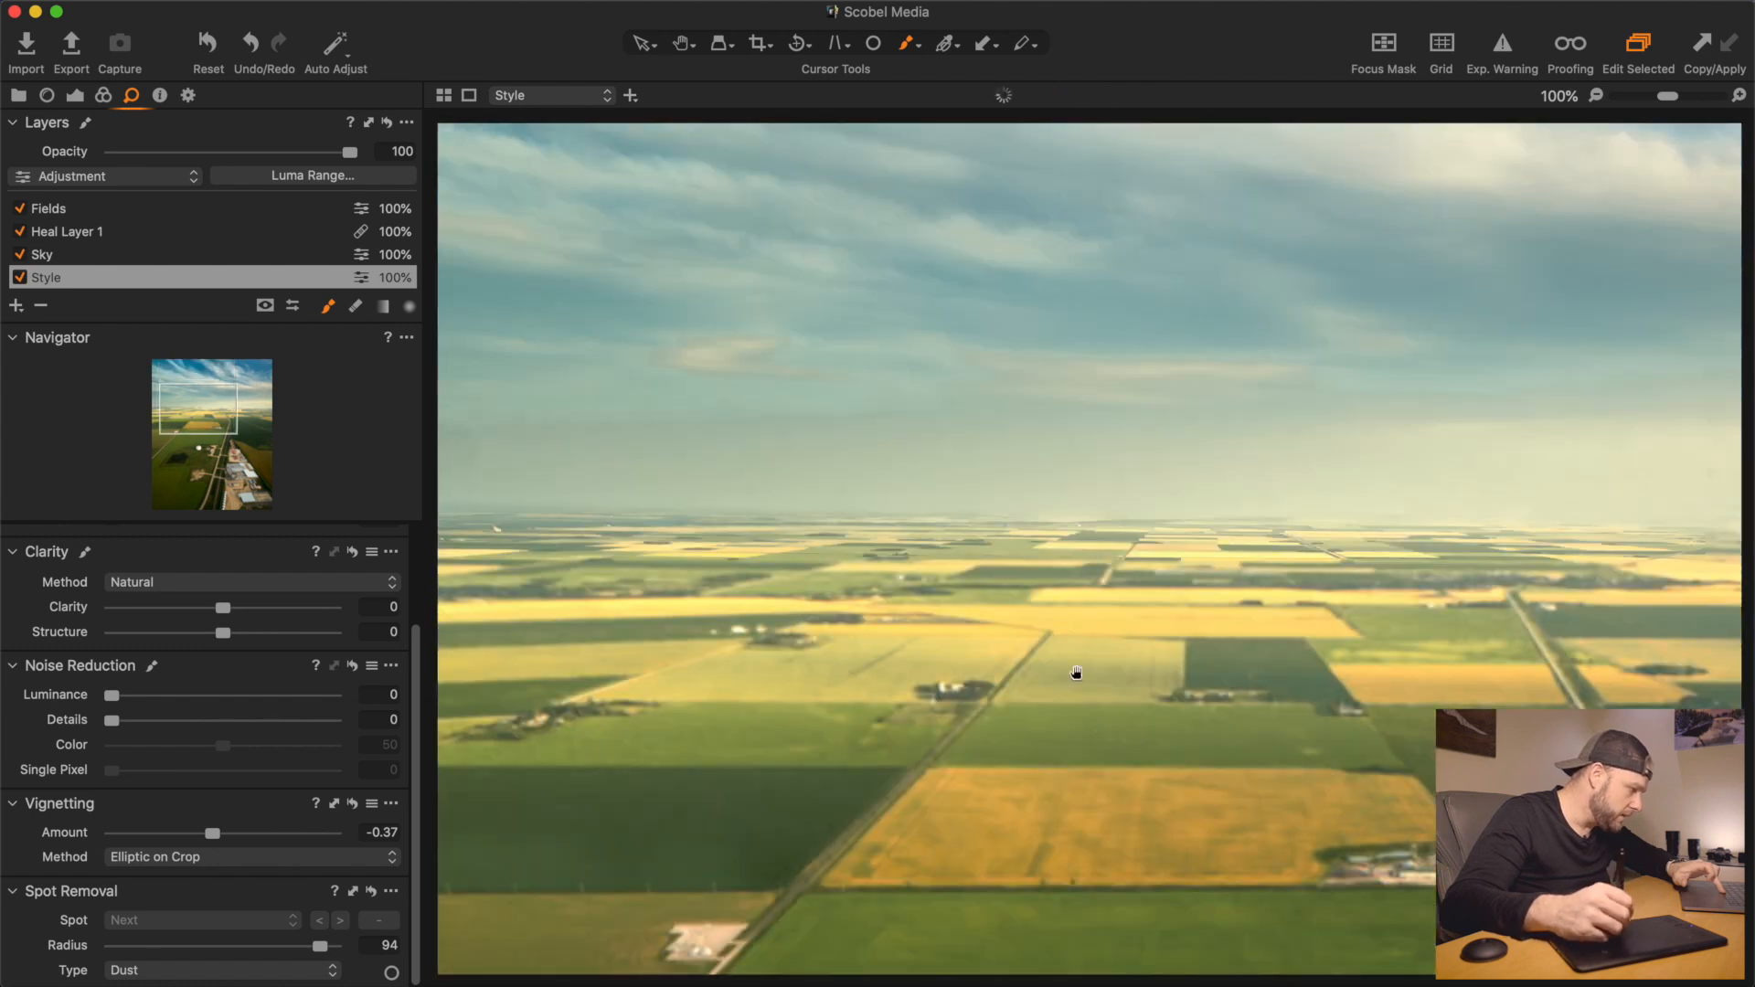
drag(1076, 673, 894, 364)
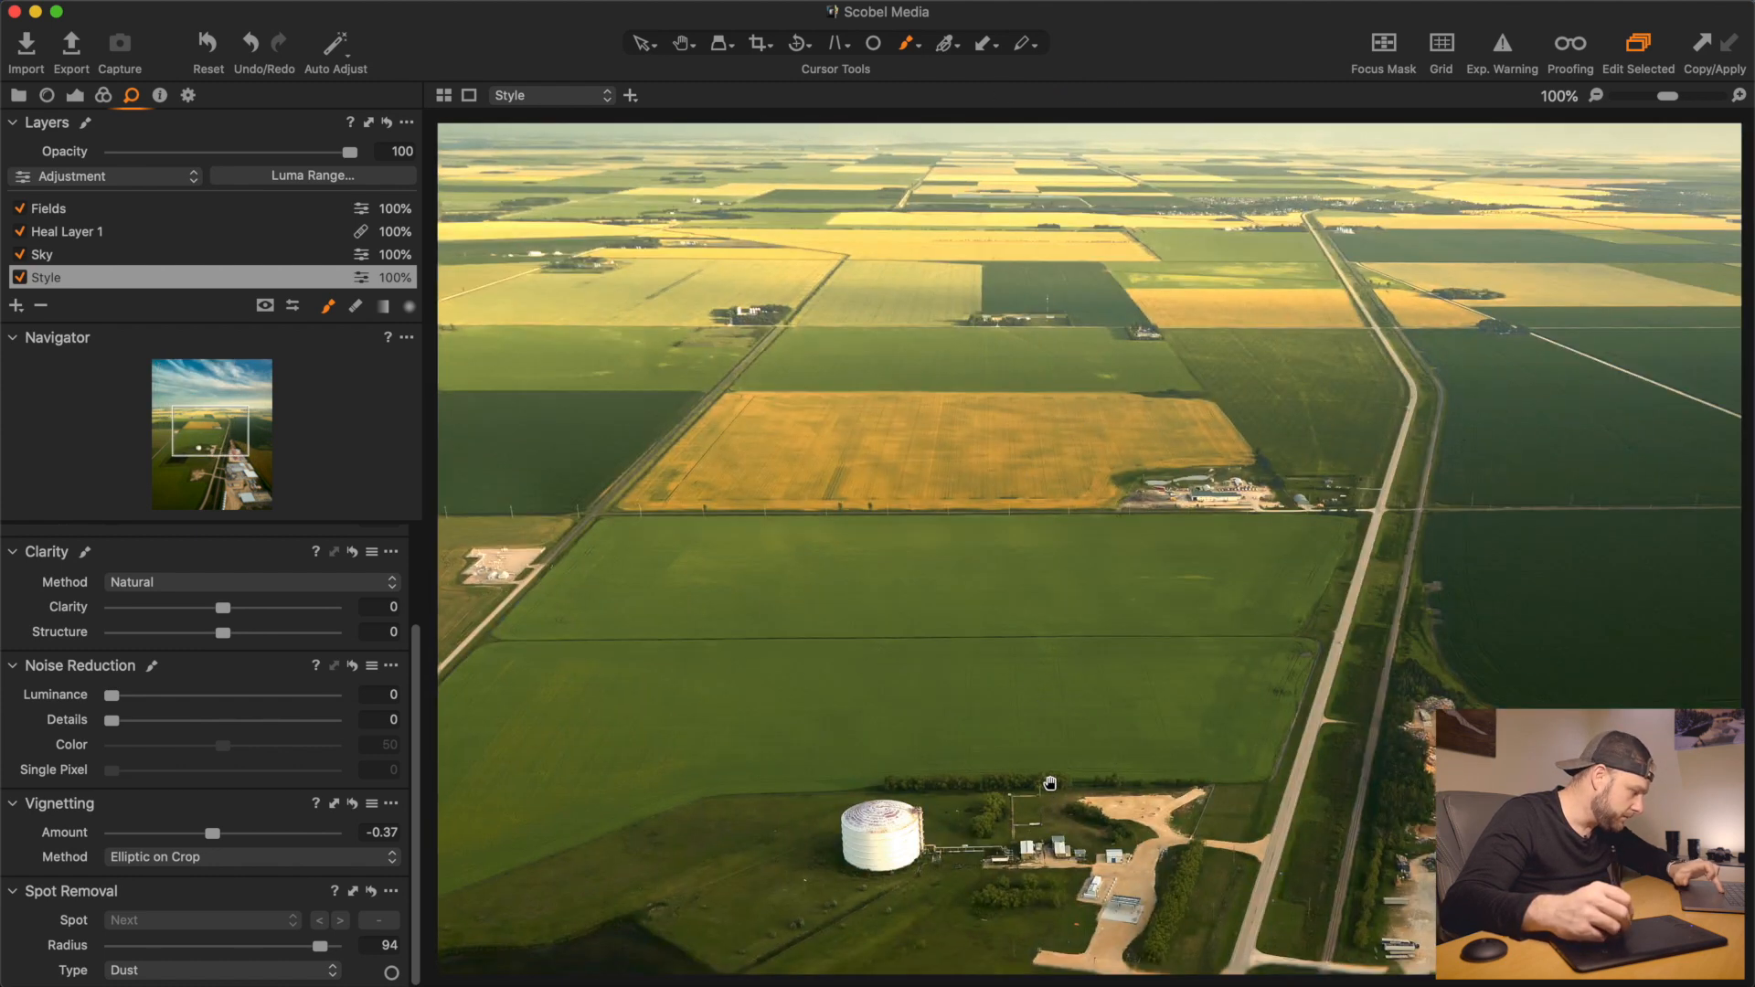
drag(1049, 783, 1058, 443)
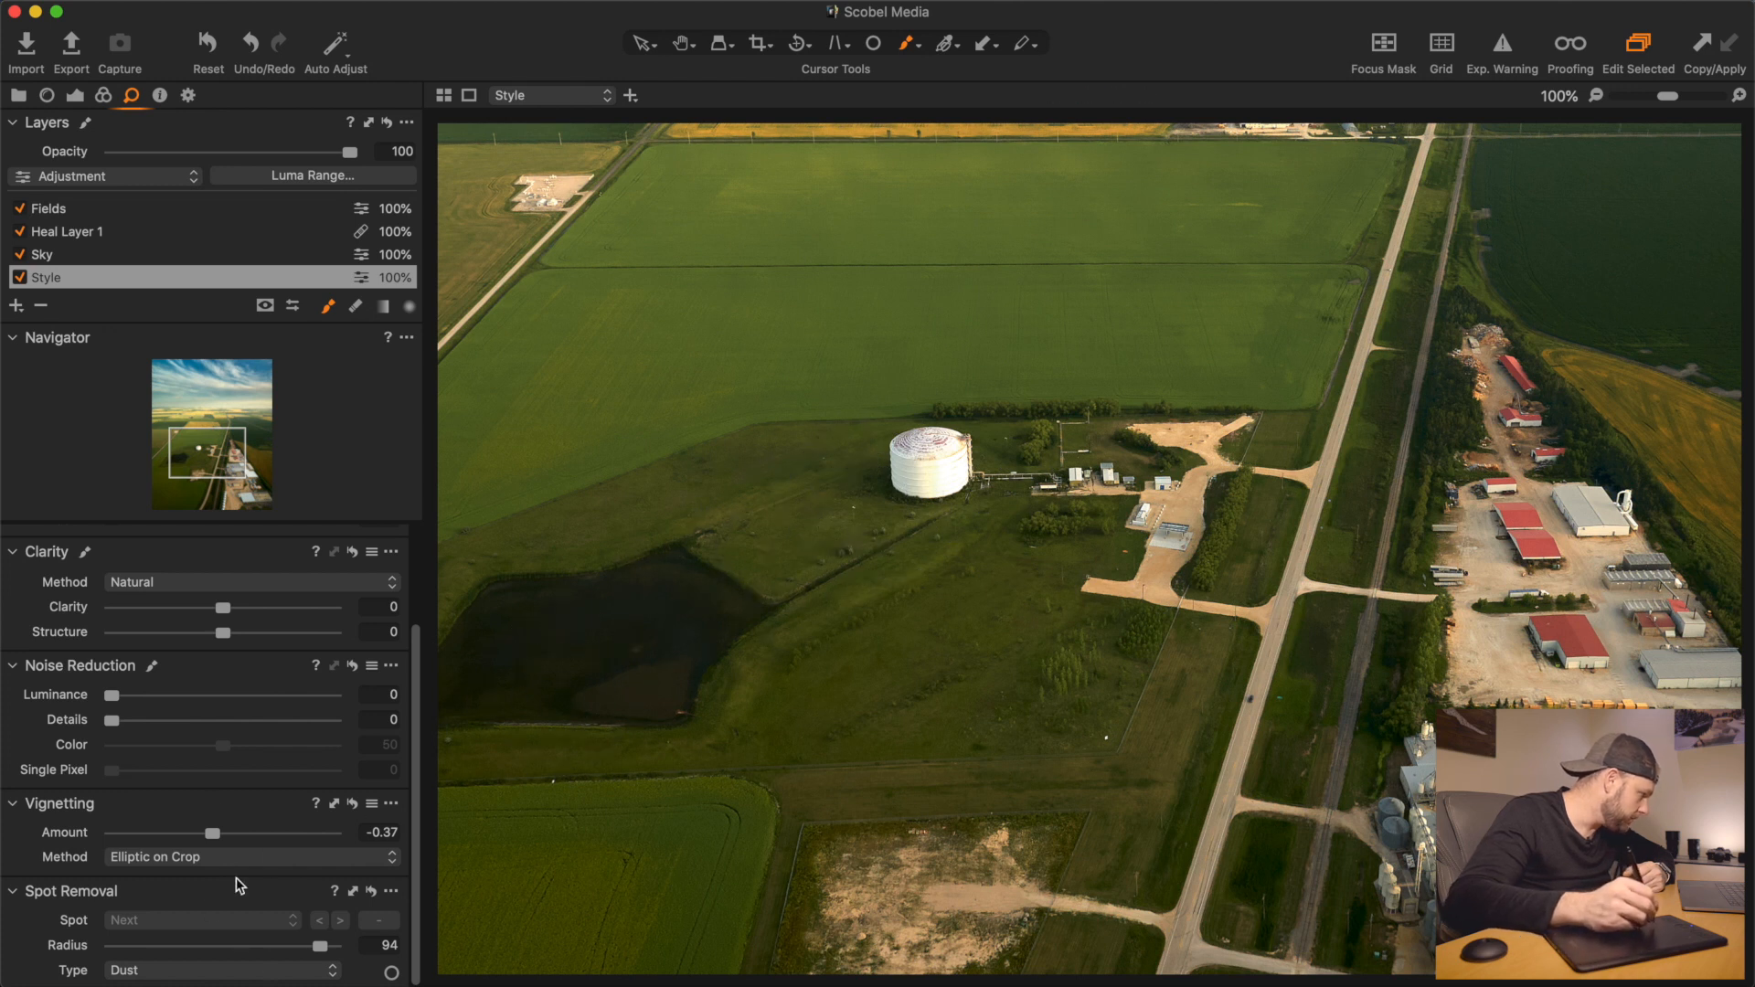
drag(108, 702, 161, 695)
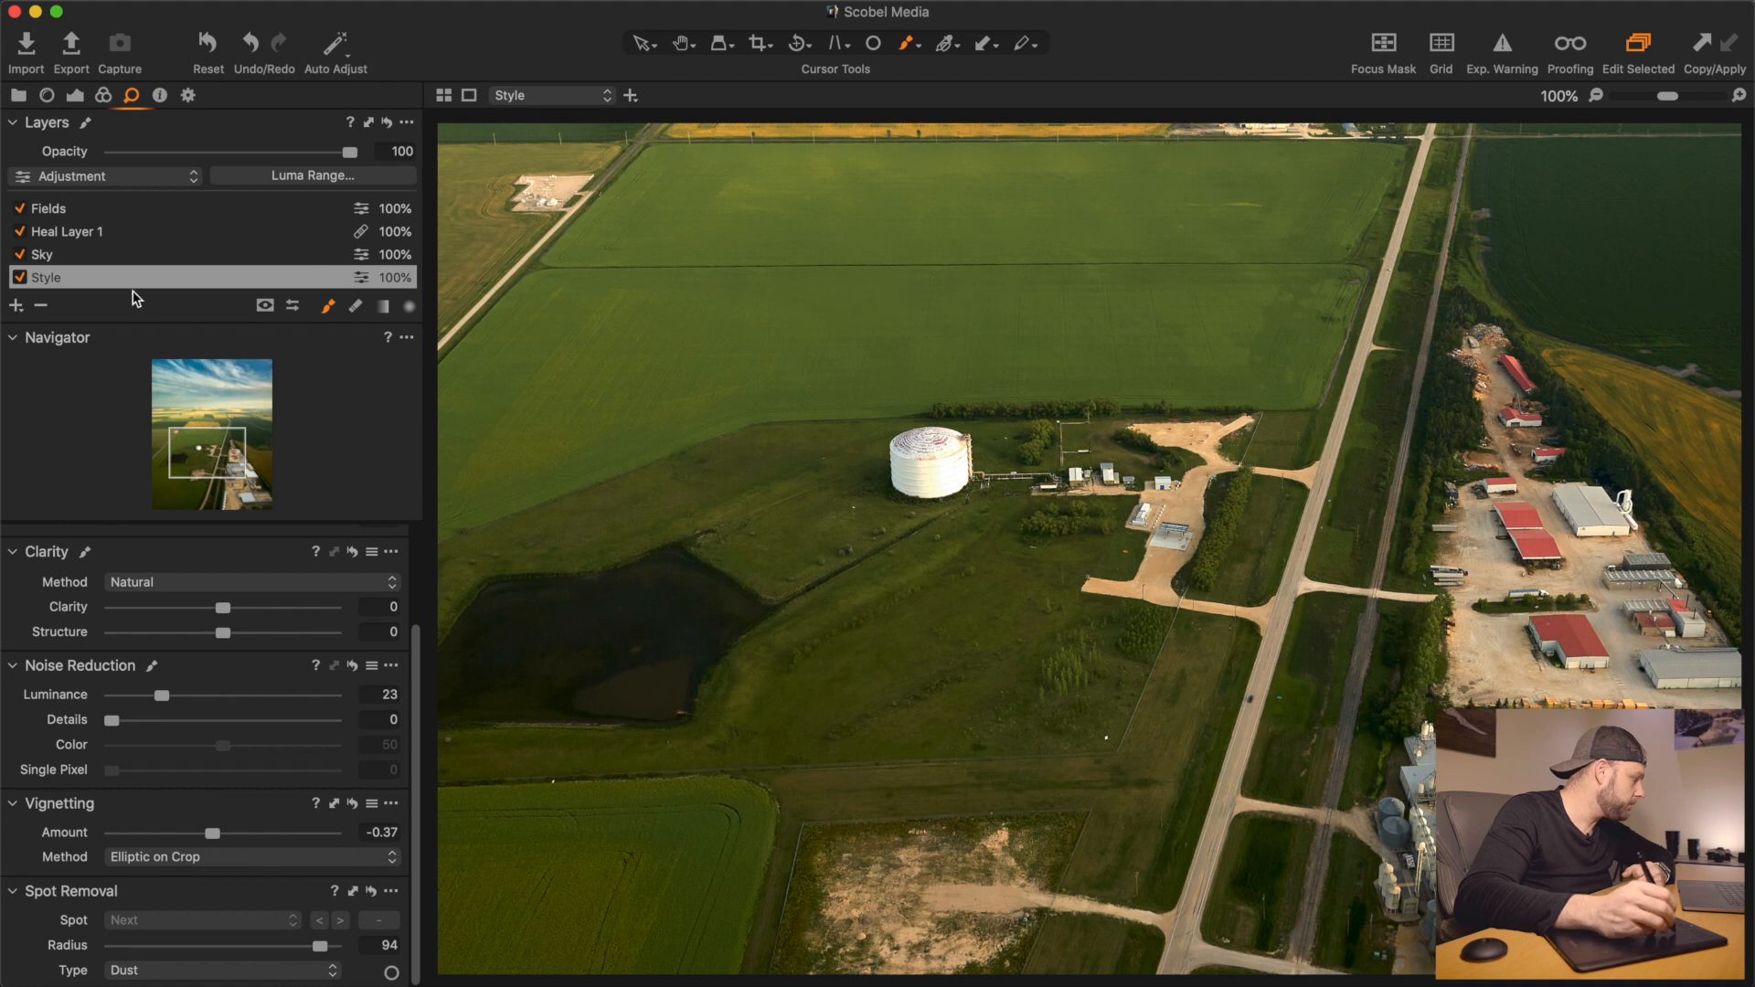
On the Background layer, set Noise Reduction to Color 64 and Luminance 53
click(101, 231)
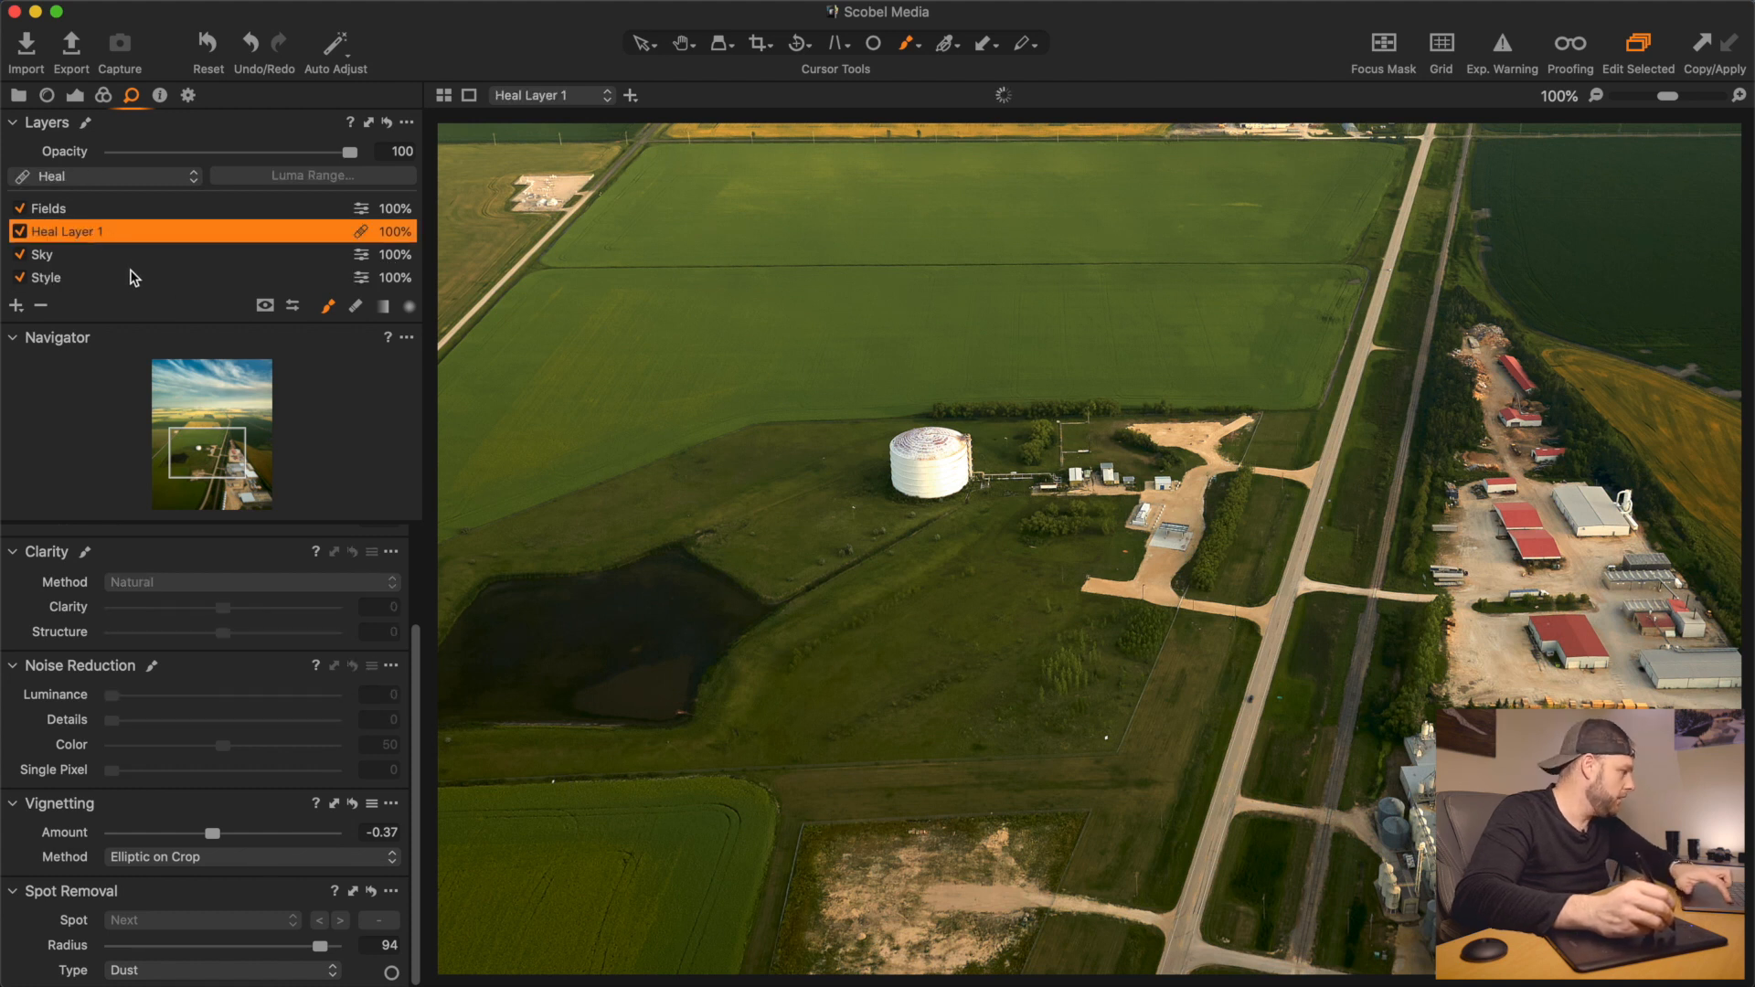
click(135, 277)
click(512, 95)
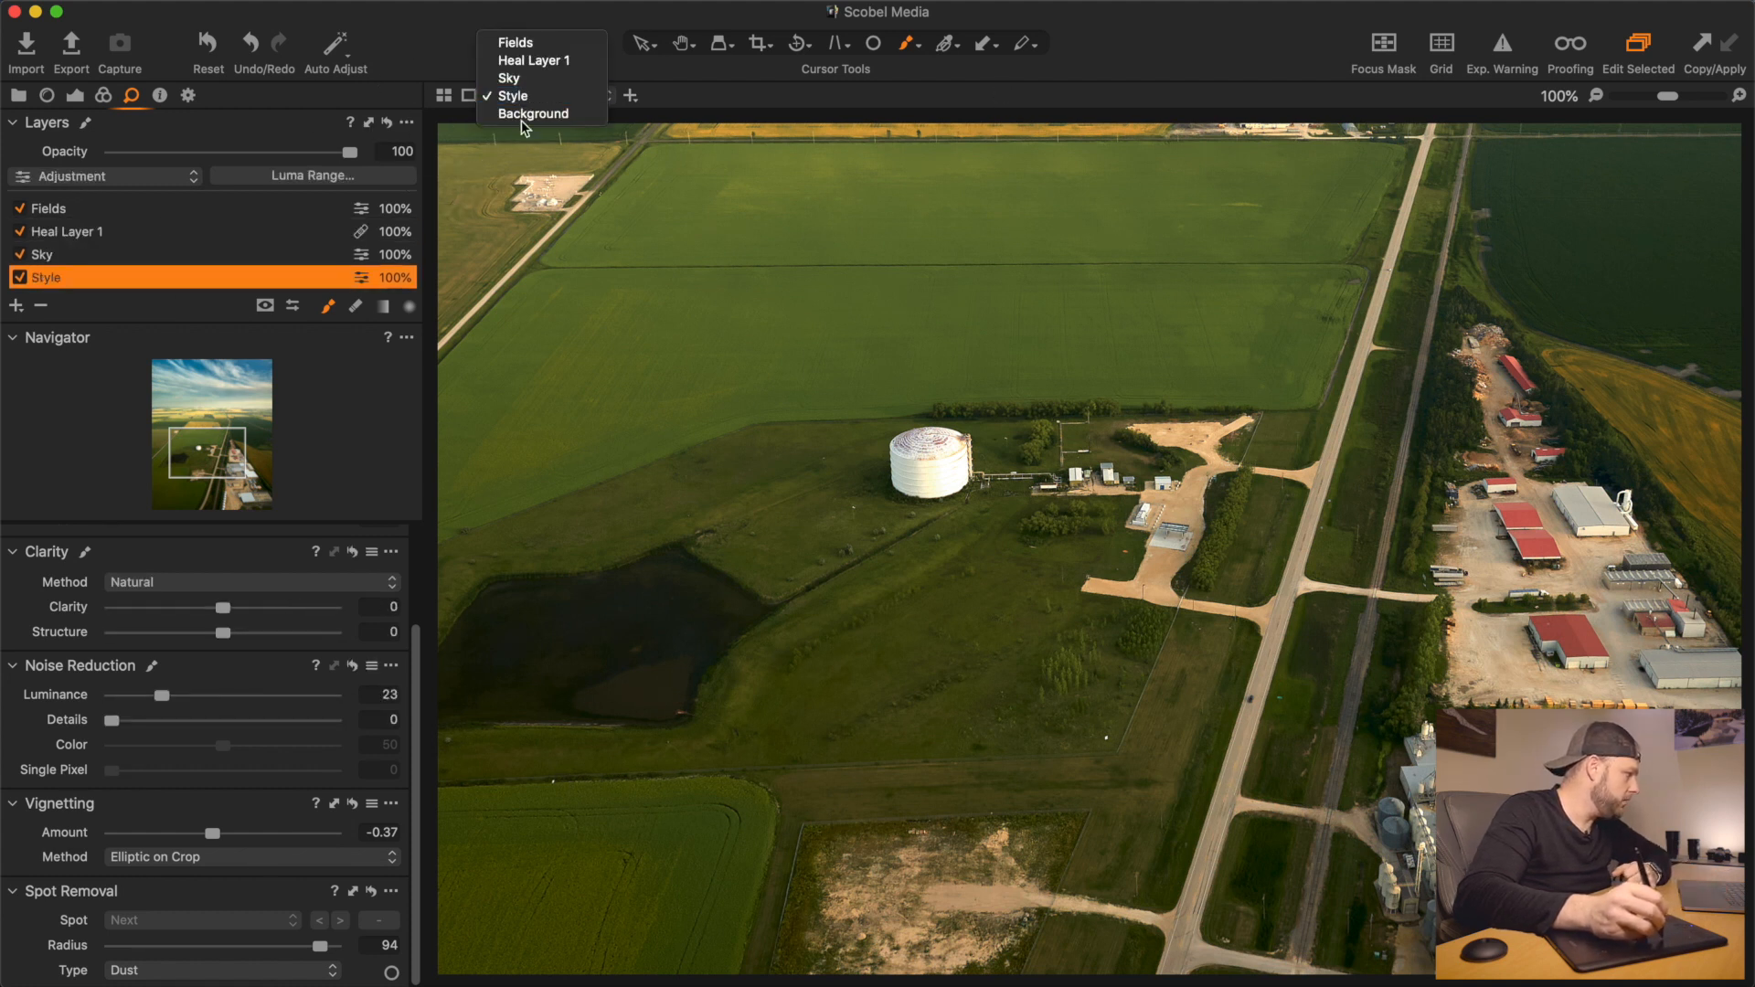
click(524, 117)
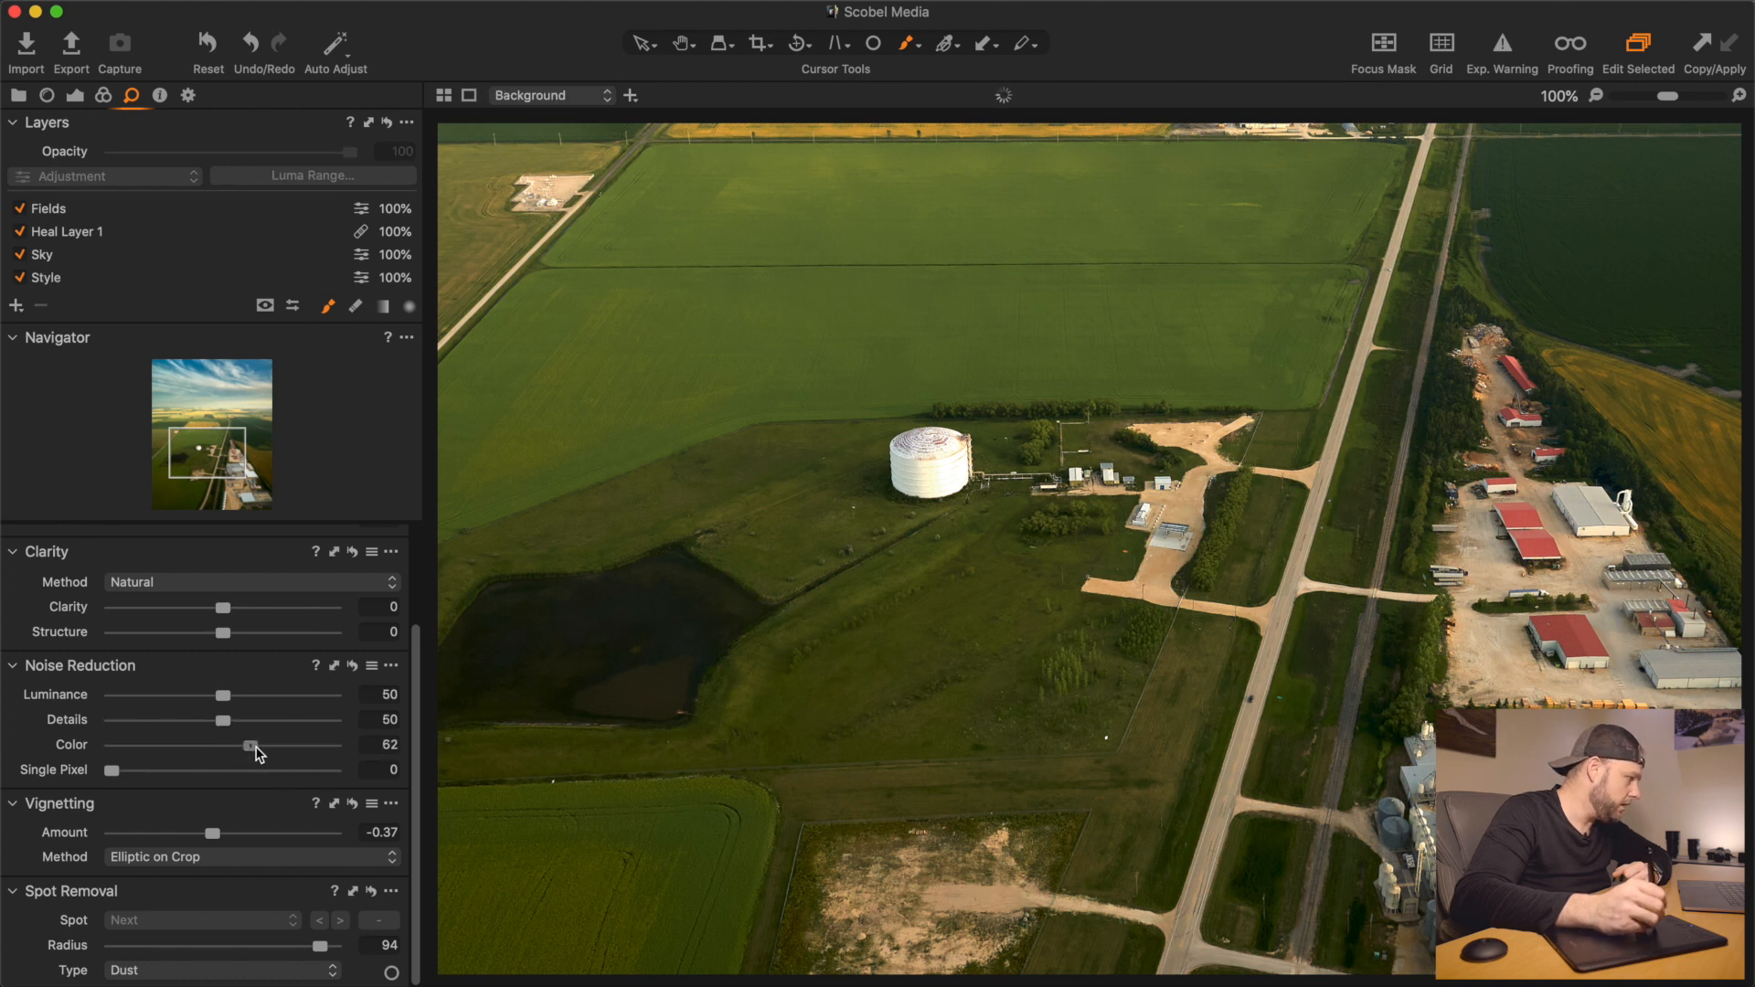
drag(267, 752, 229, 698)
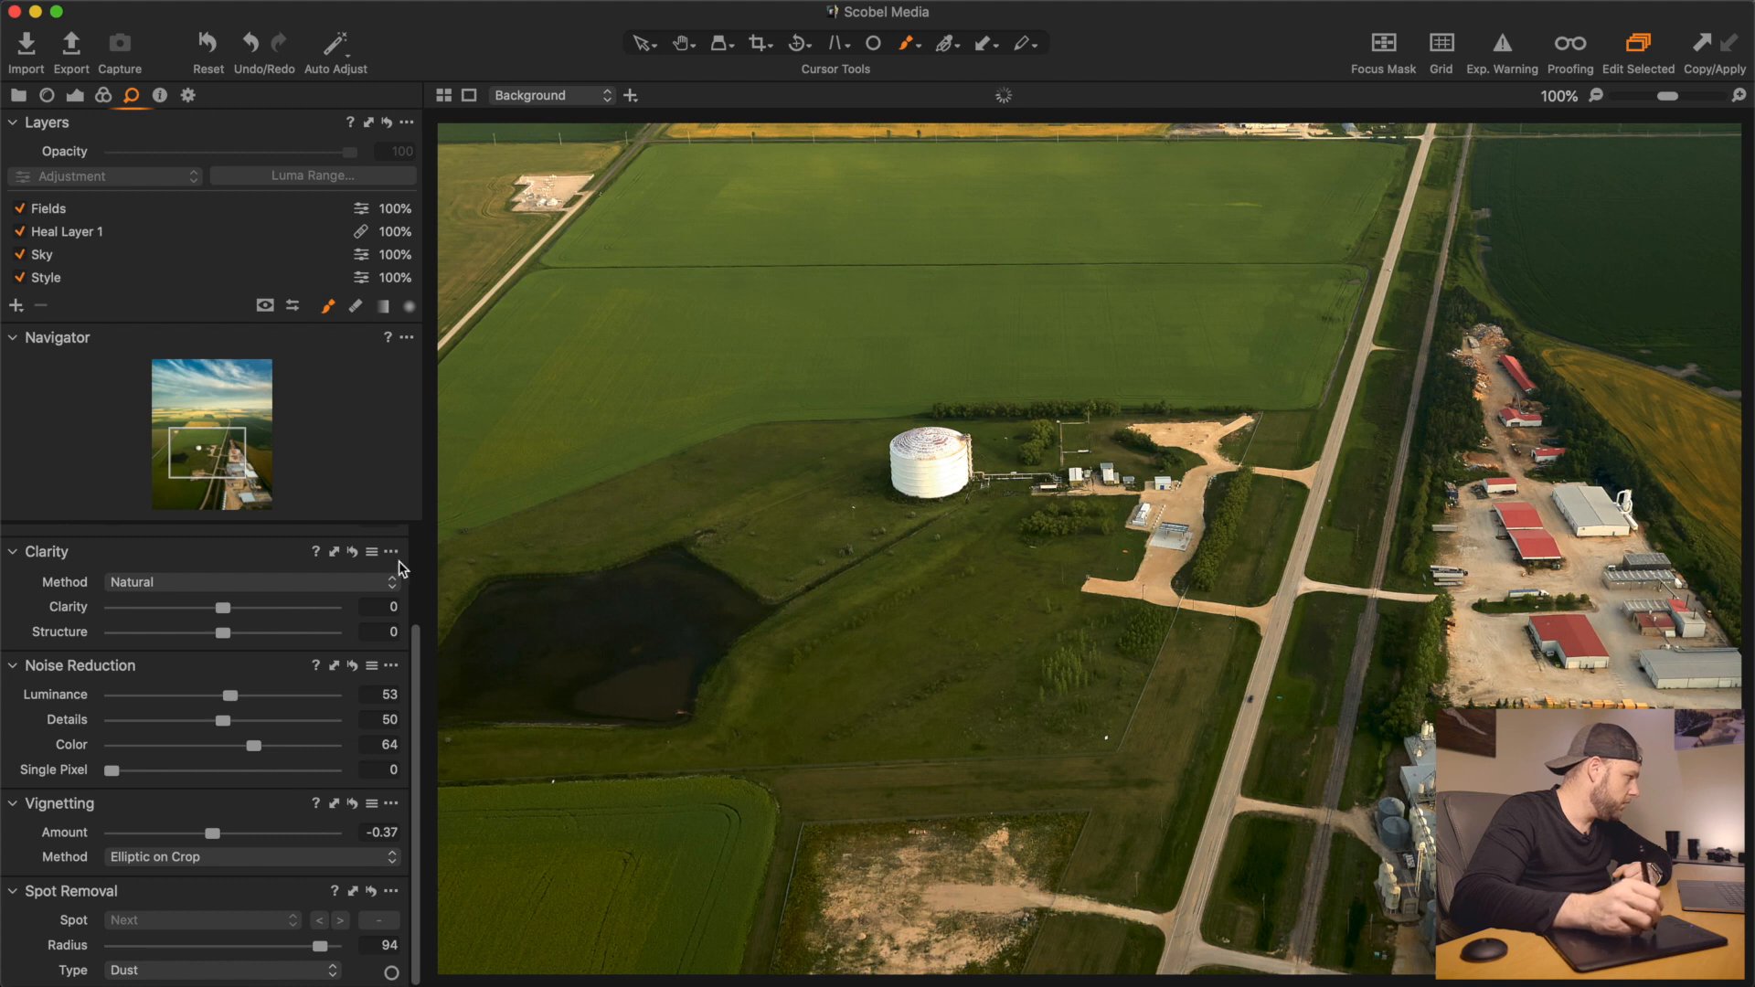
Fit the whole photo in view and compare its two variants side by side, returning to the single-image view
drag(1670, 93, 1624, 98)
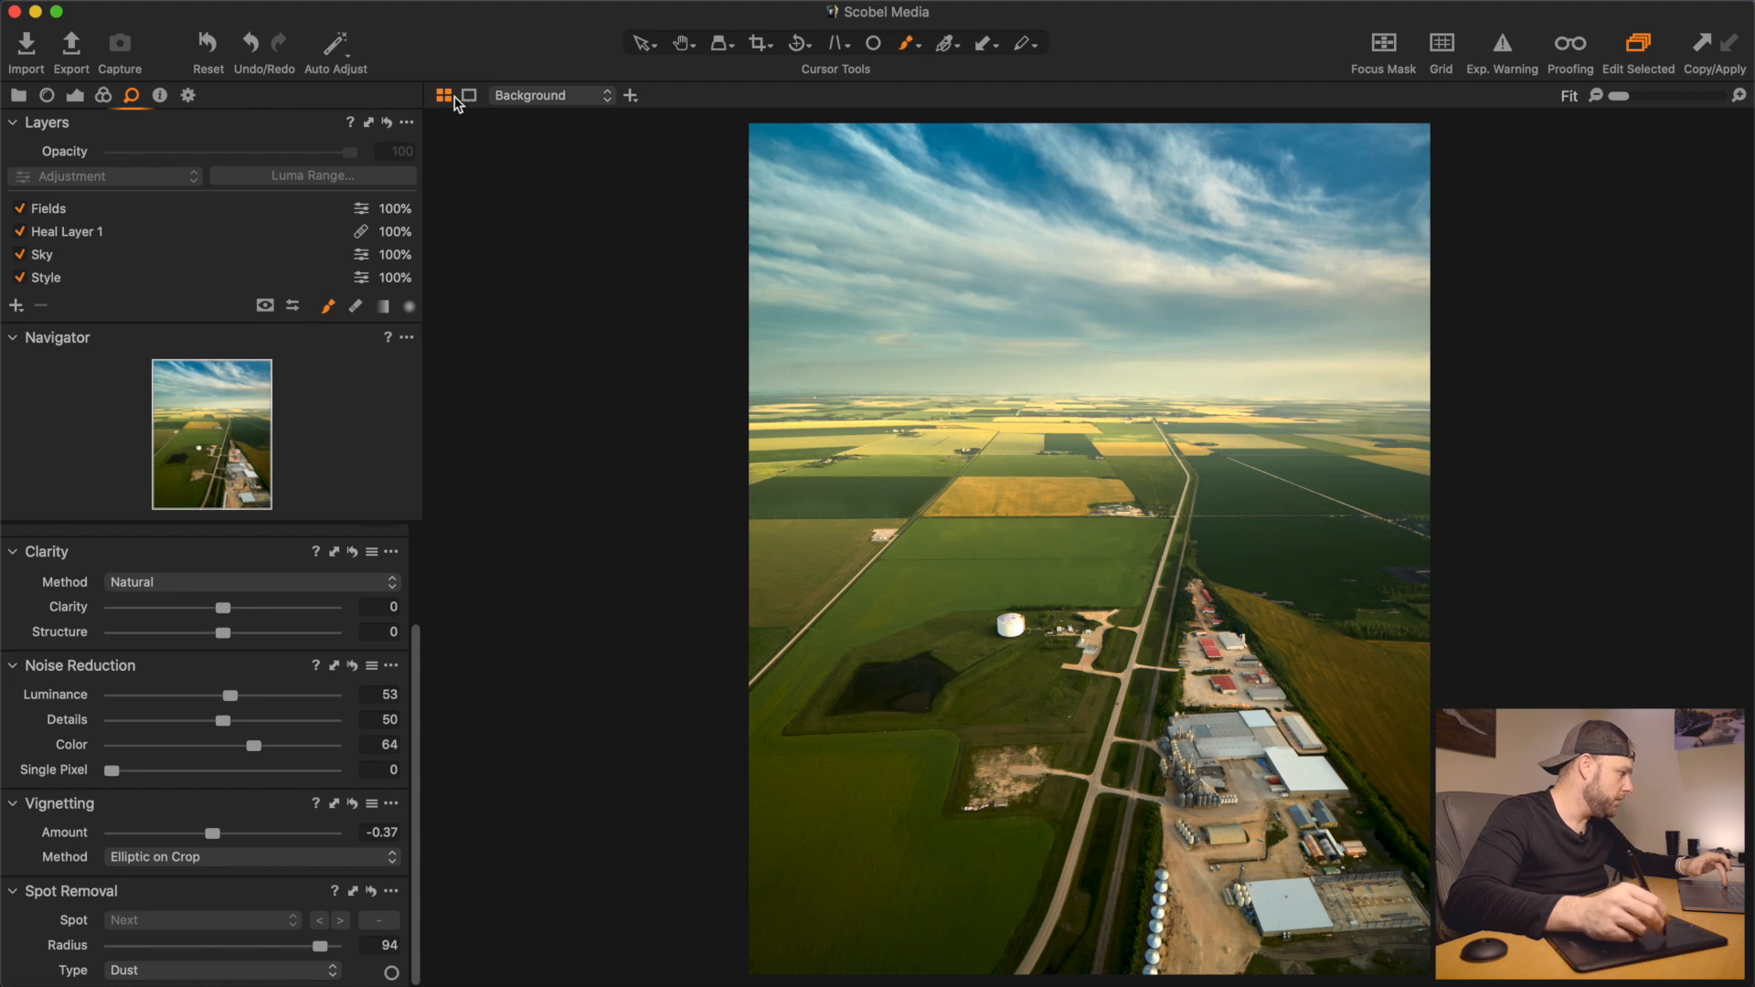
key(super+b)
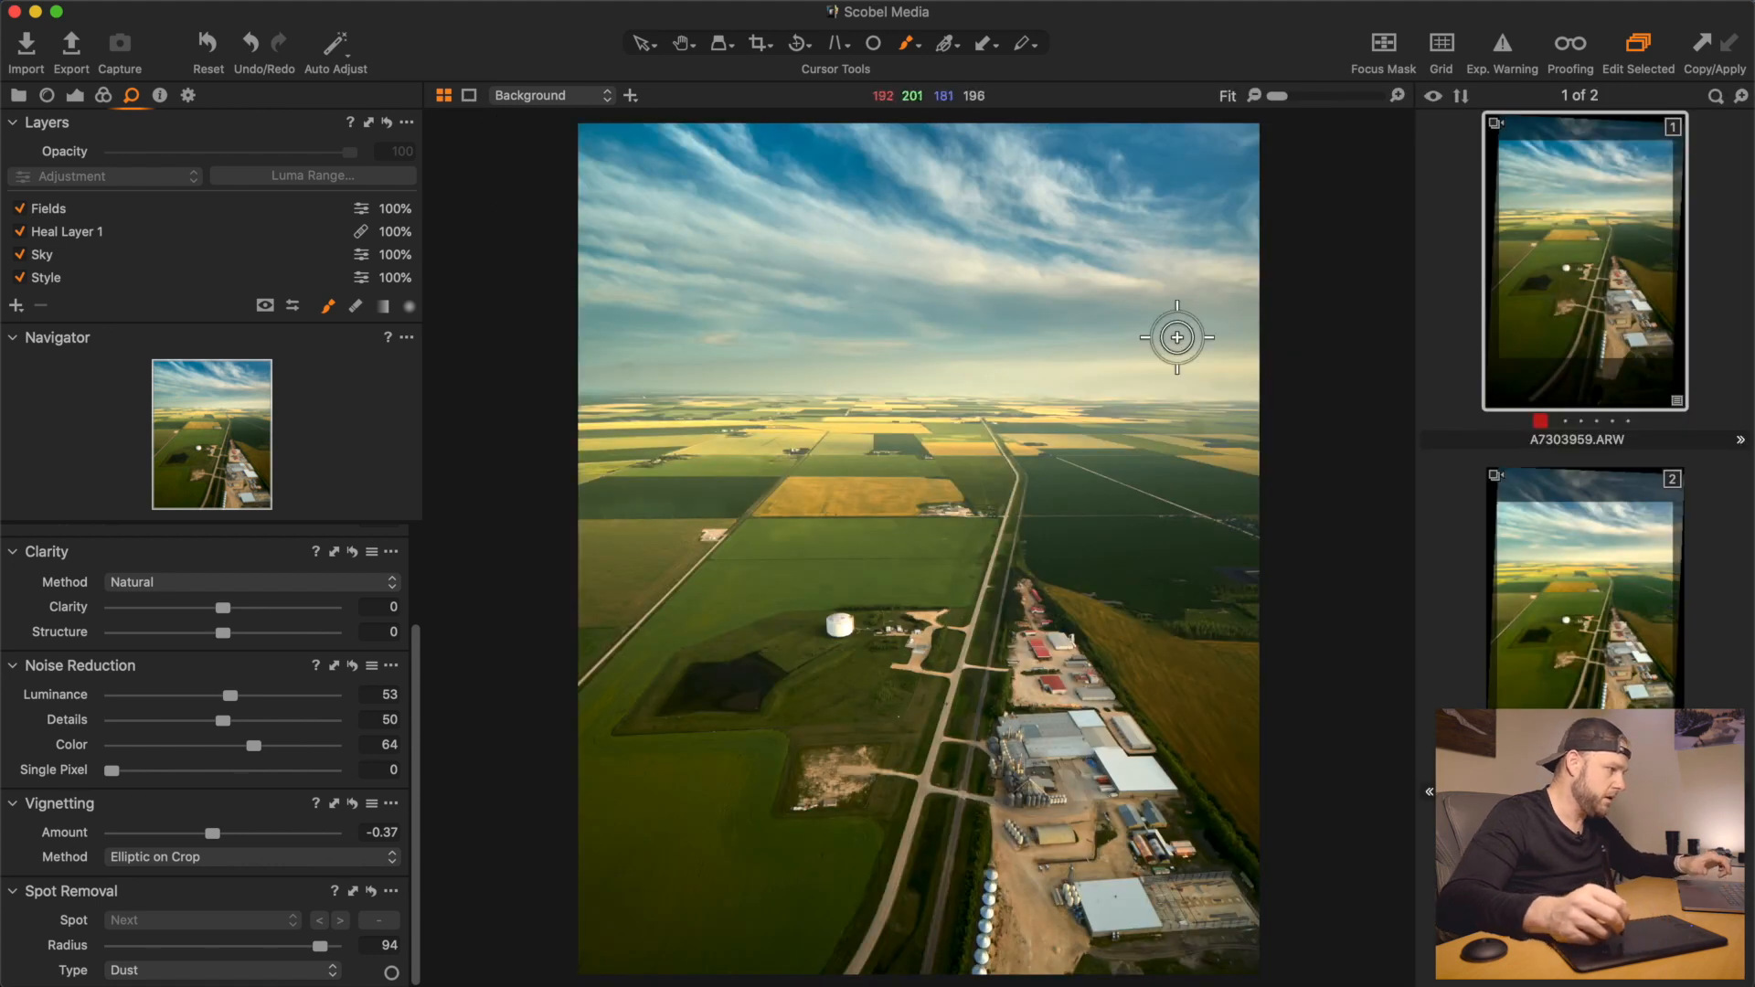
super+click(1537, 561)
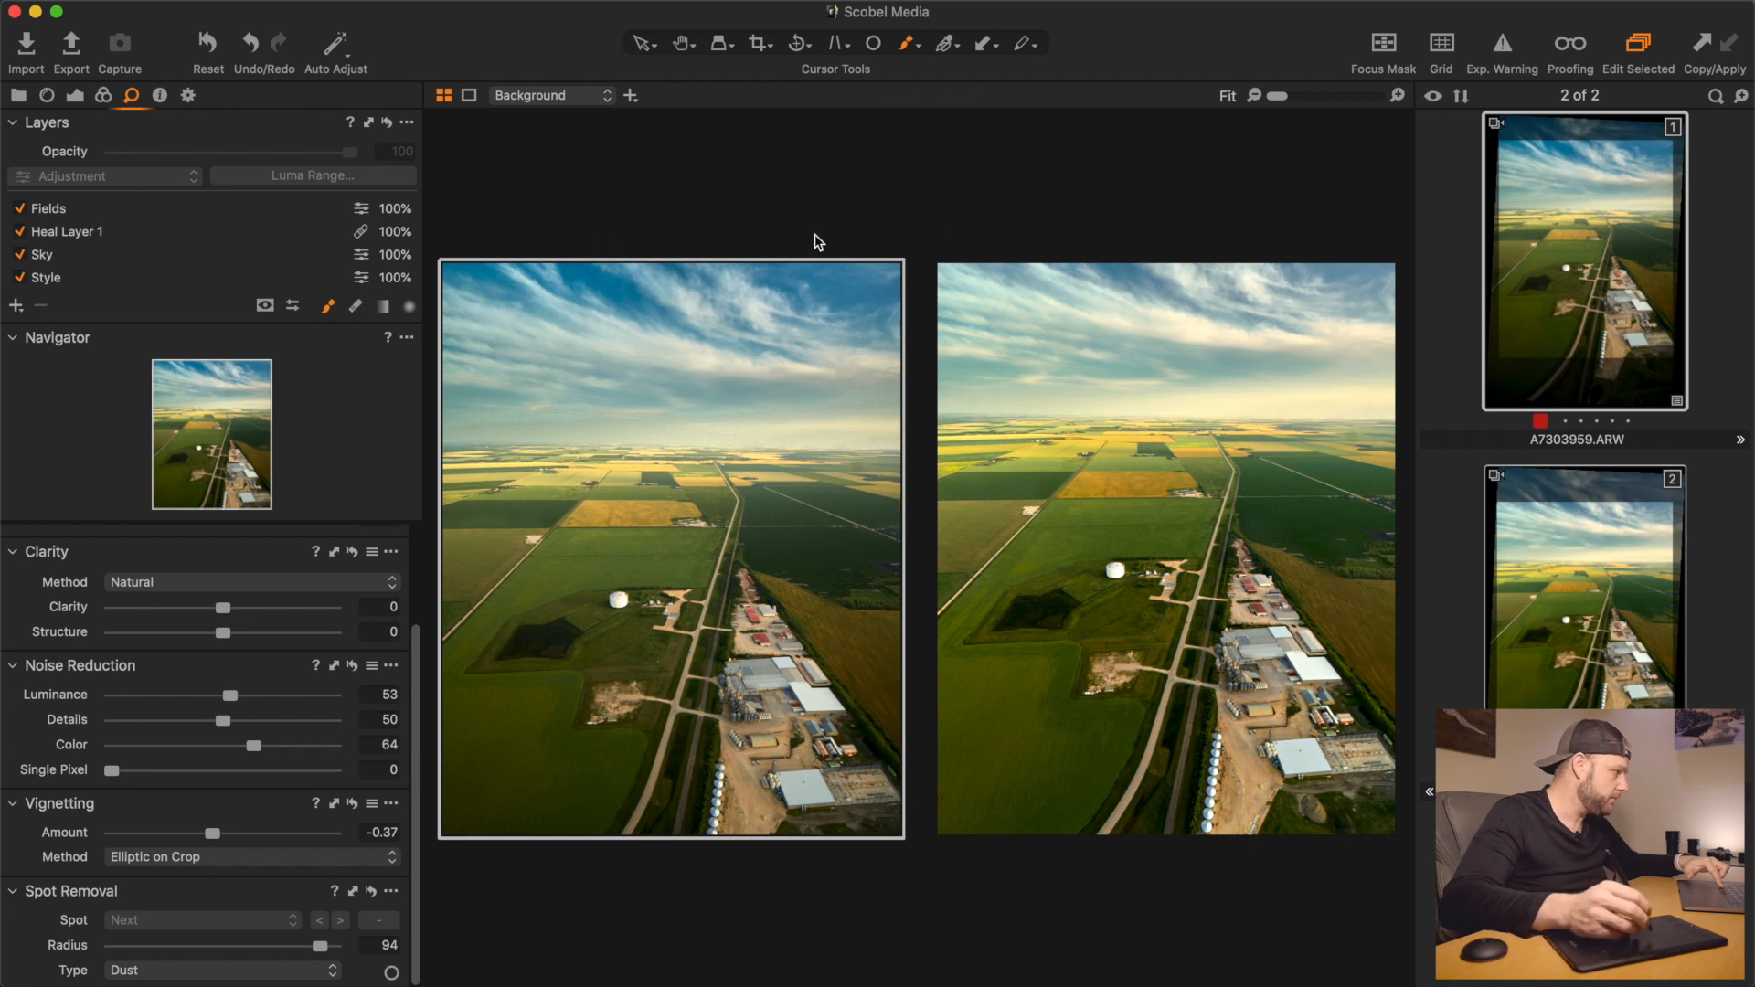
click(472, 95)
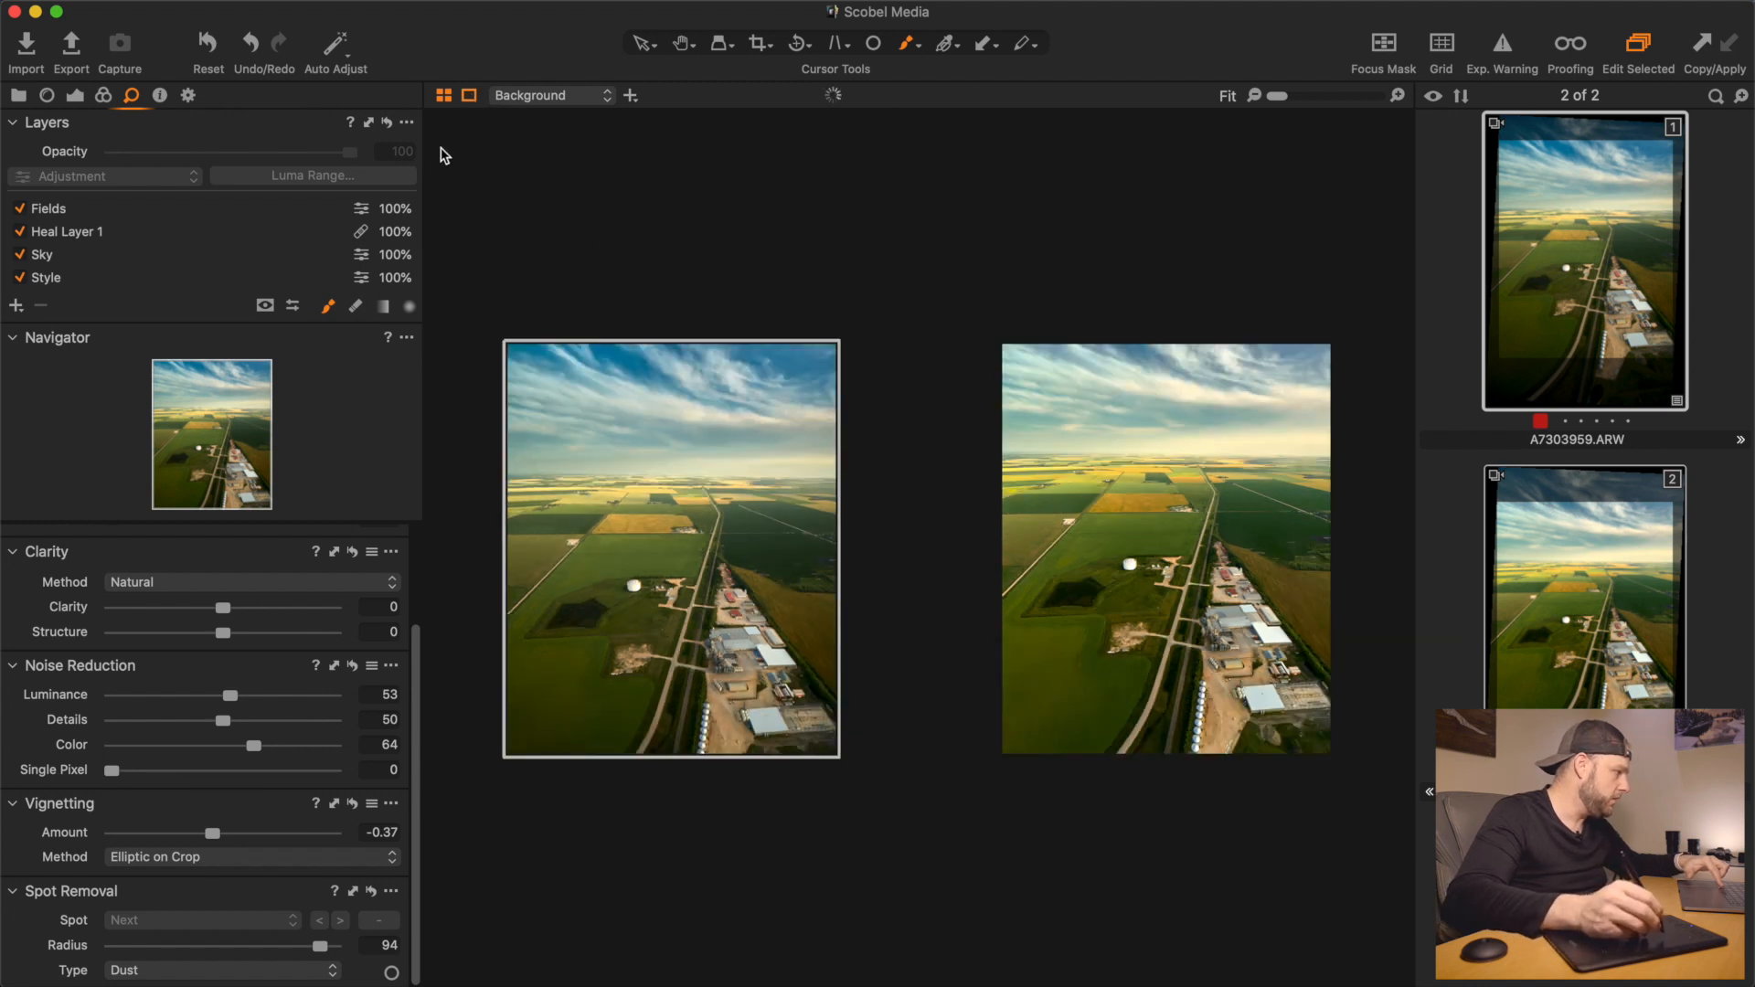
click(446, 97)
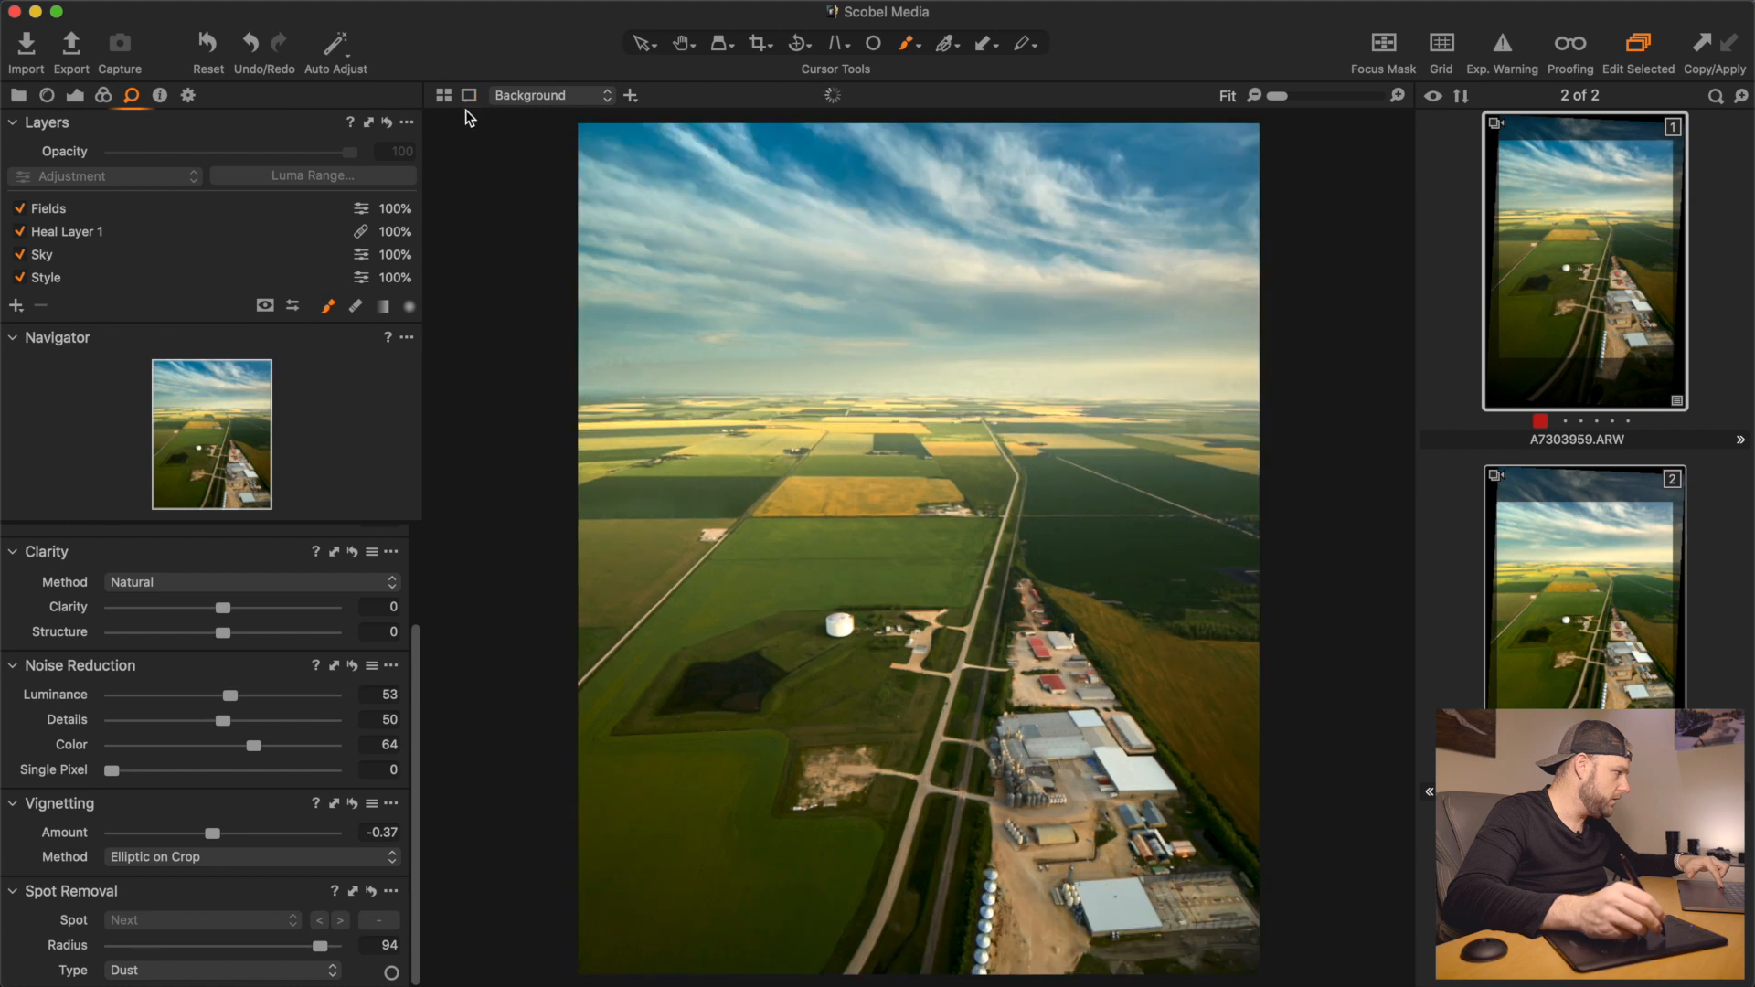
click(208, 44)
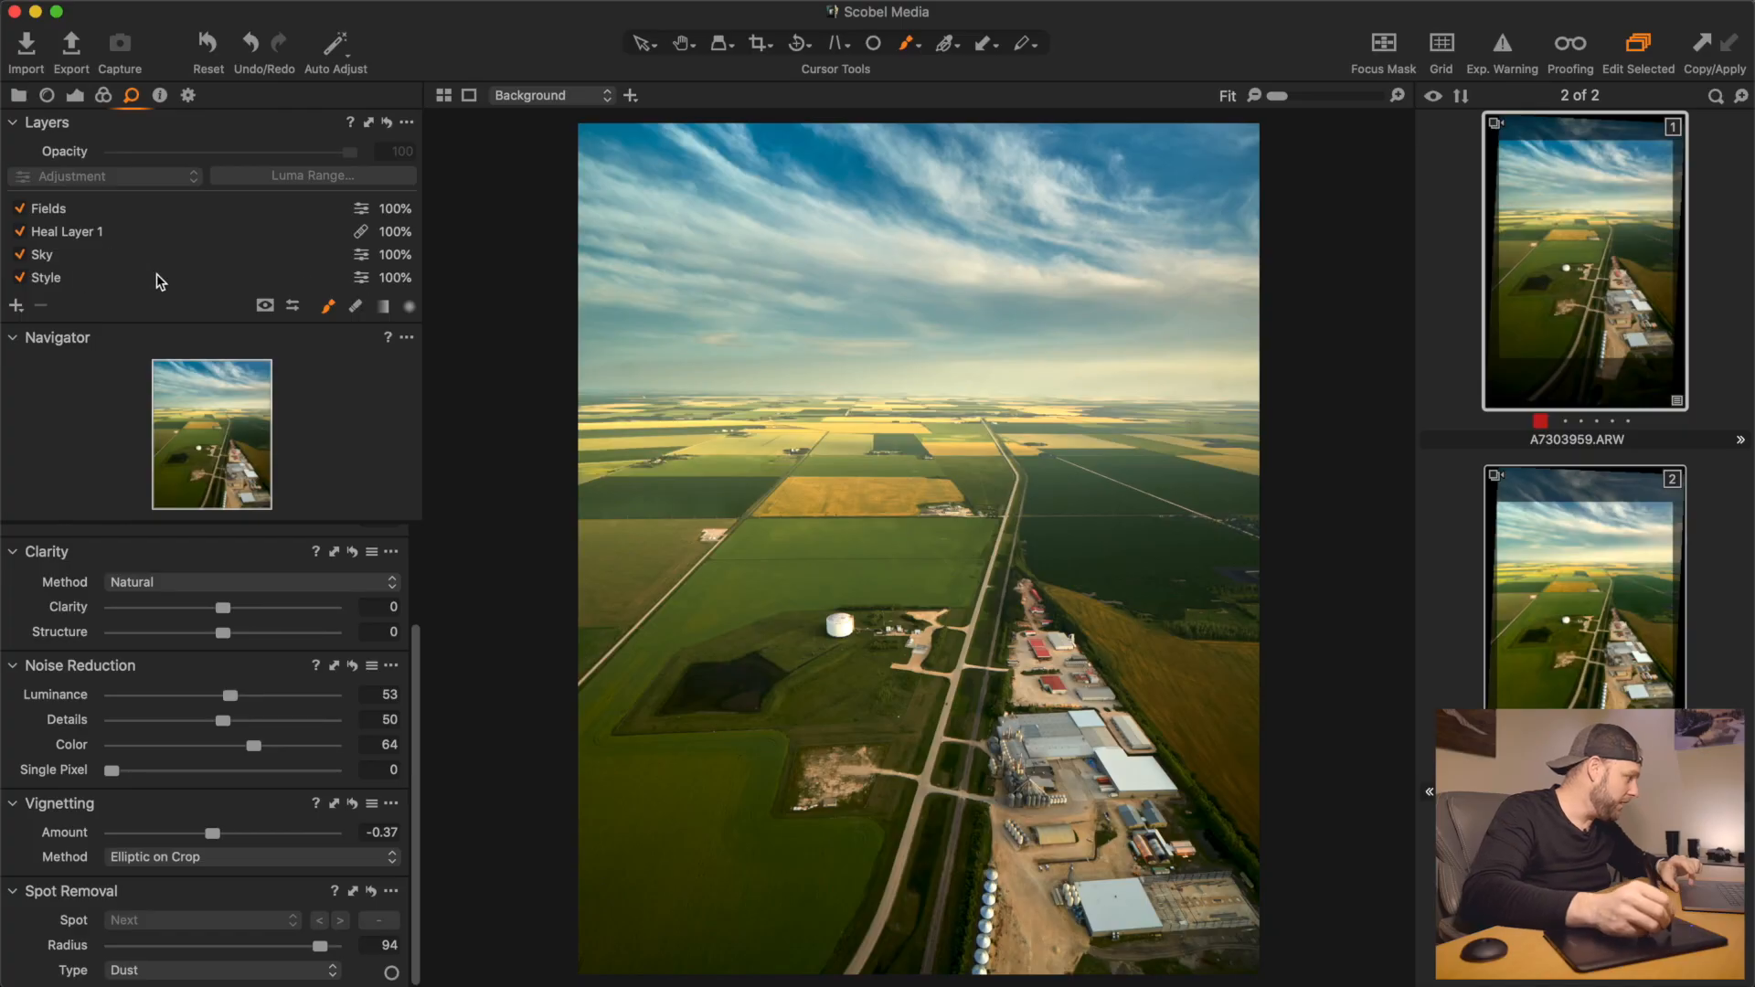
Compare the photo with the Sky layer off and on, and try out a different Opacity for that layer
scroll(62, 282, down, 1)
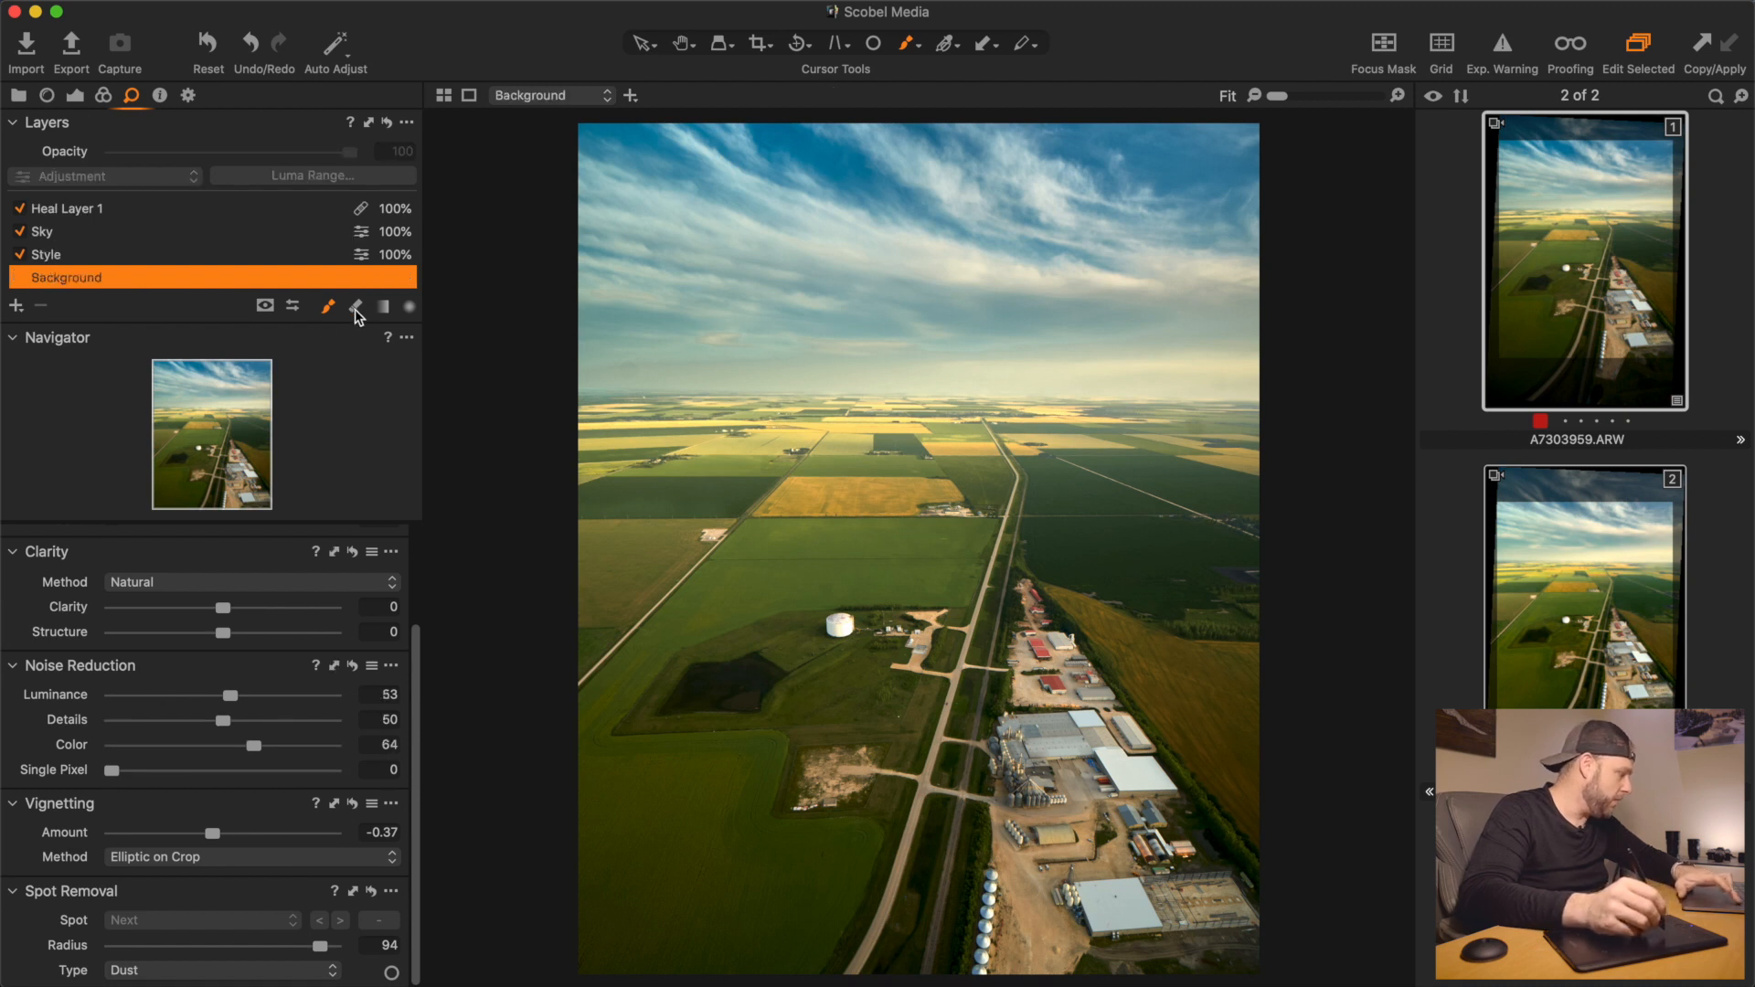
click(98, 255)
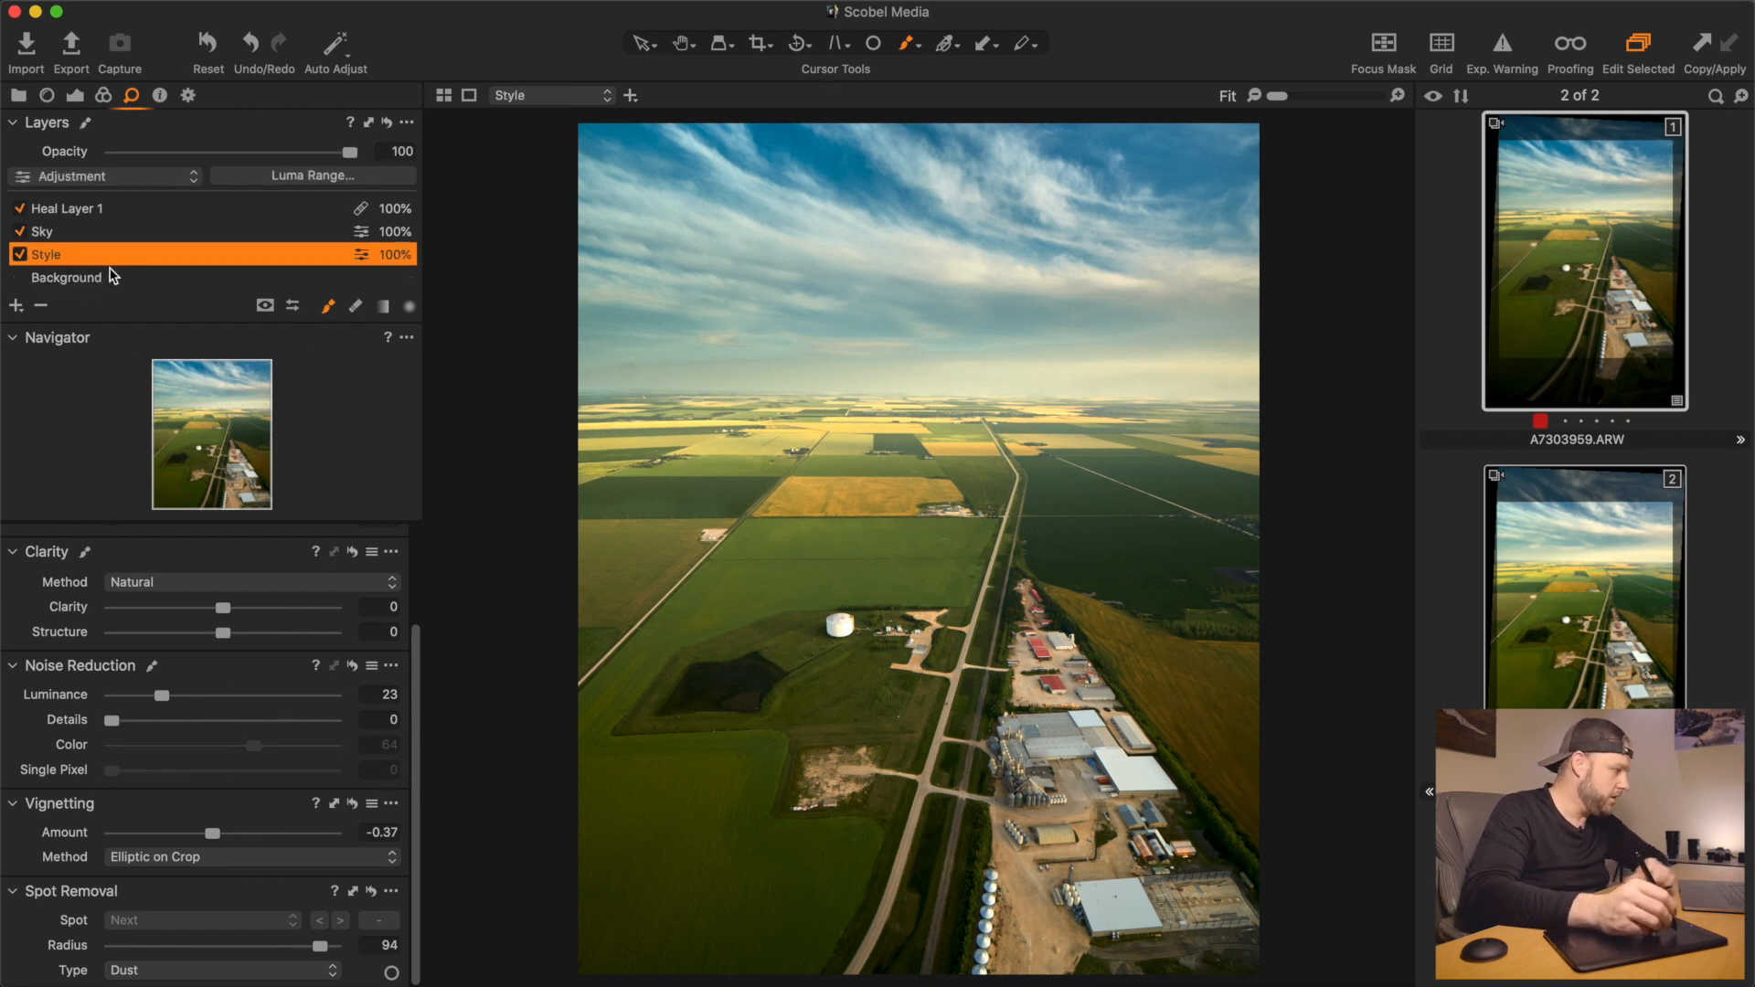
click(19, 233)
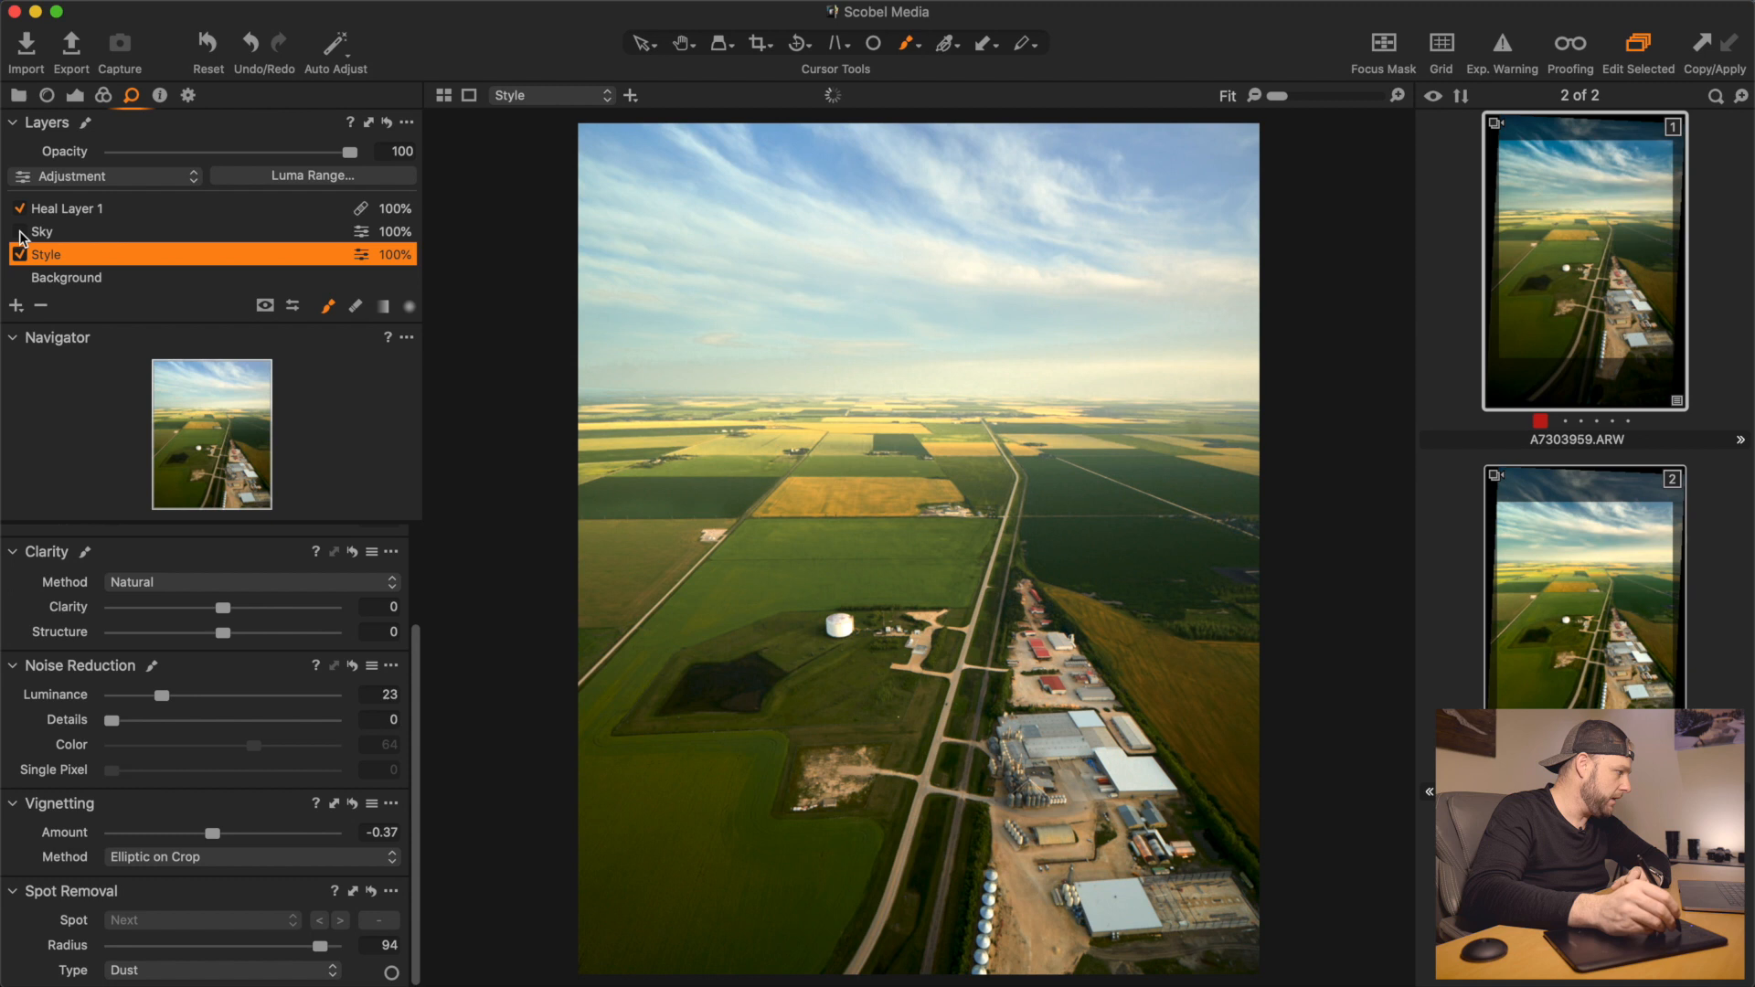
click(20, 233)
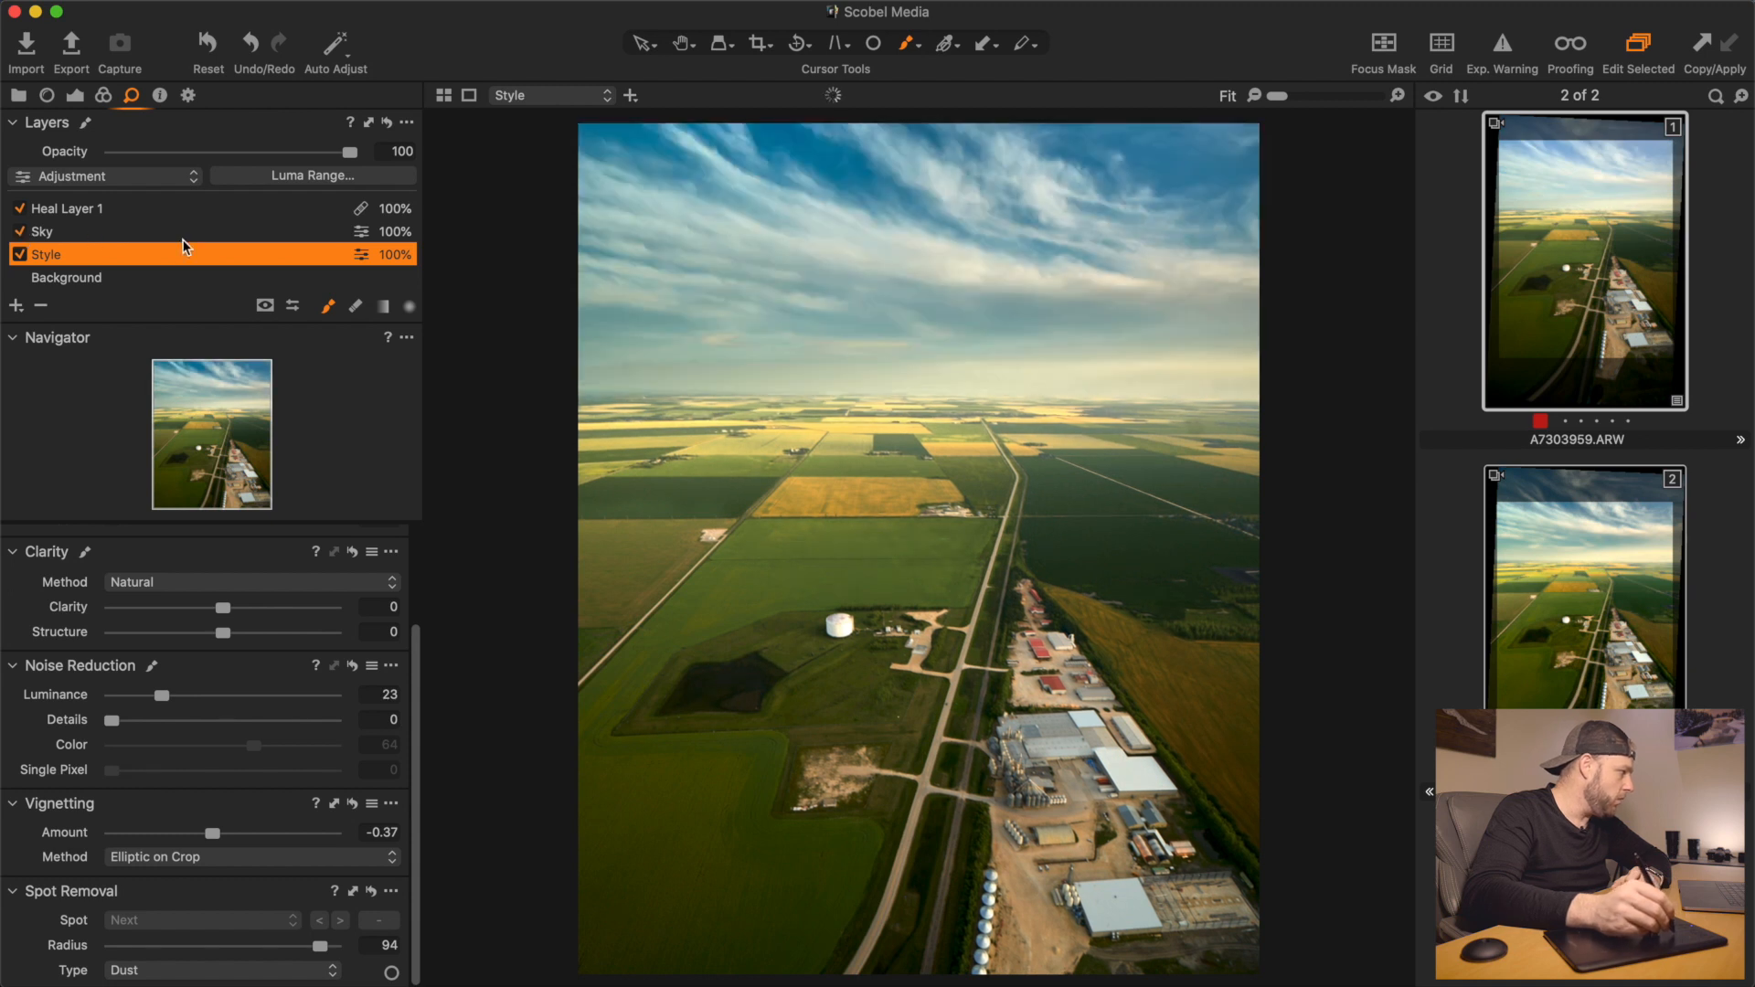
click(108, 236)
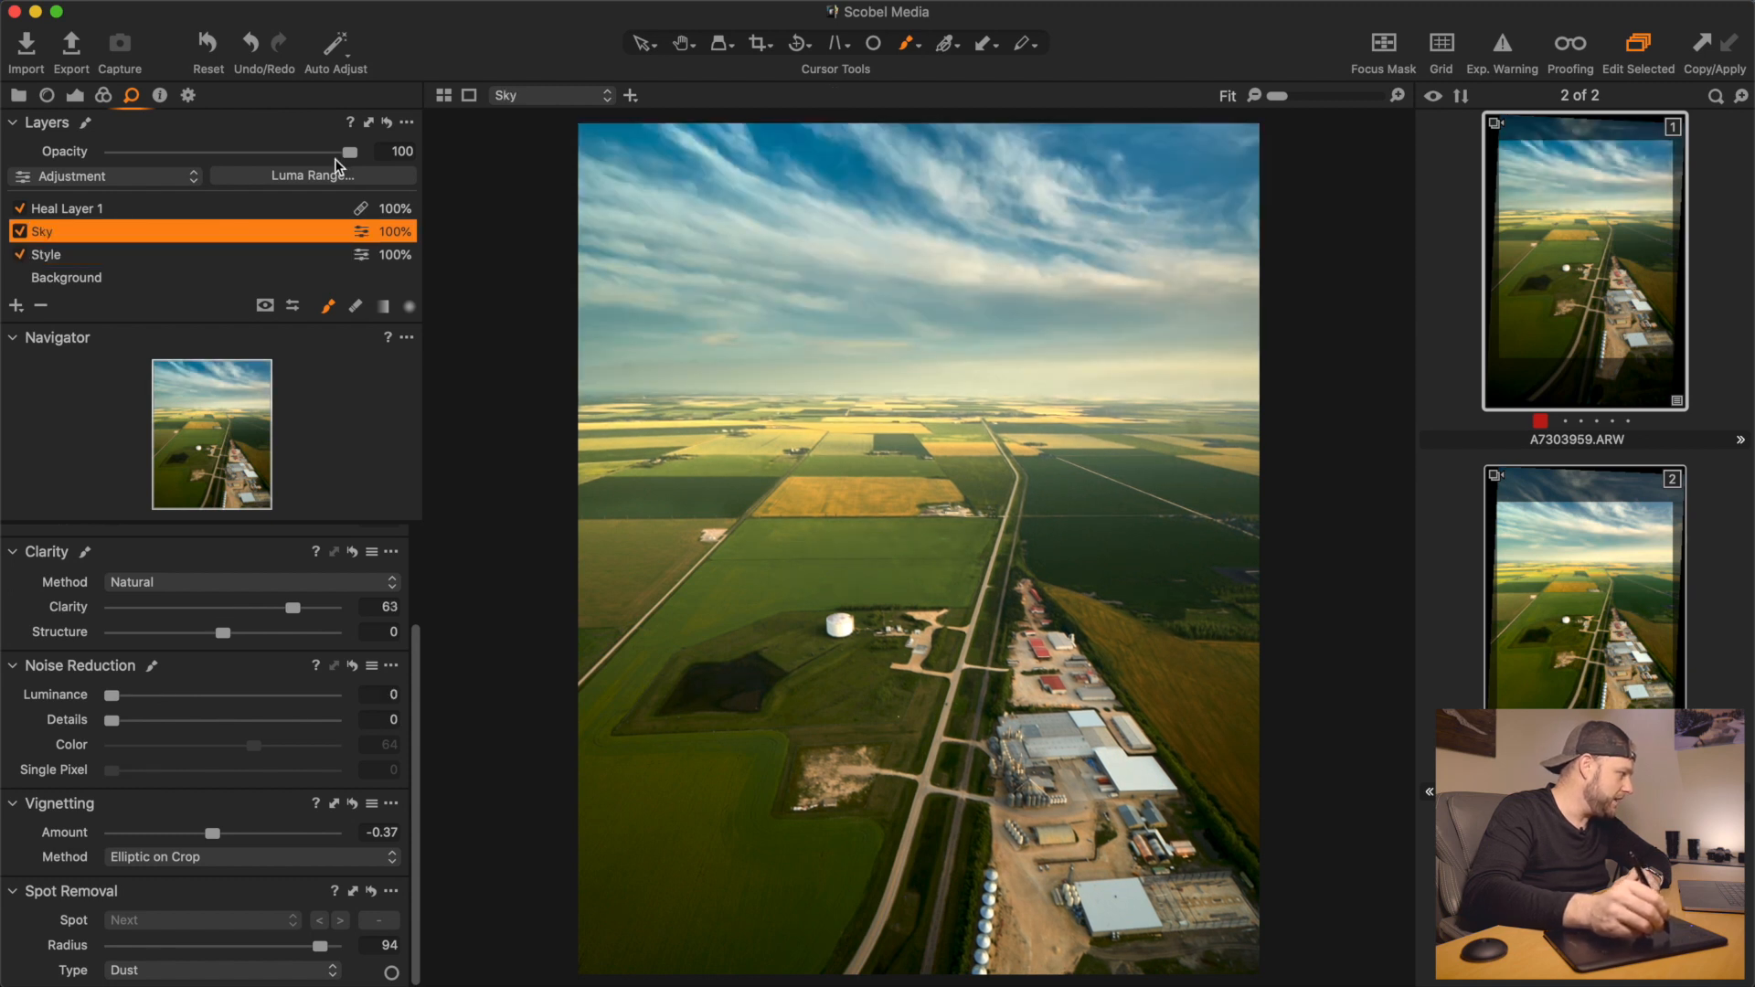
drag(351, 157, 395, 164)
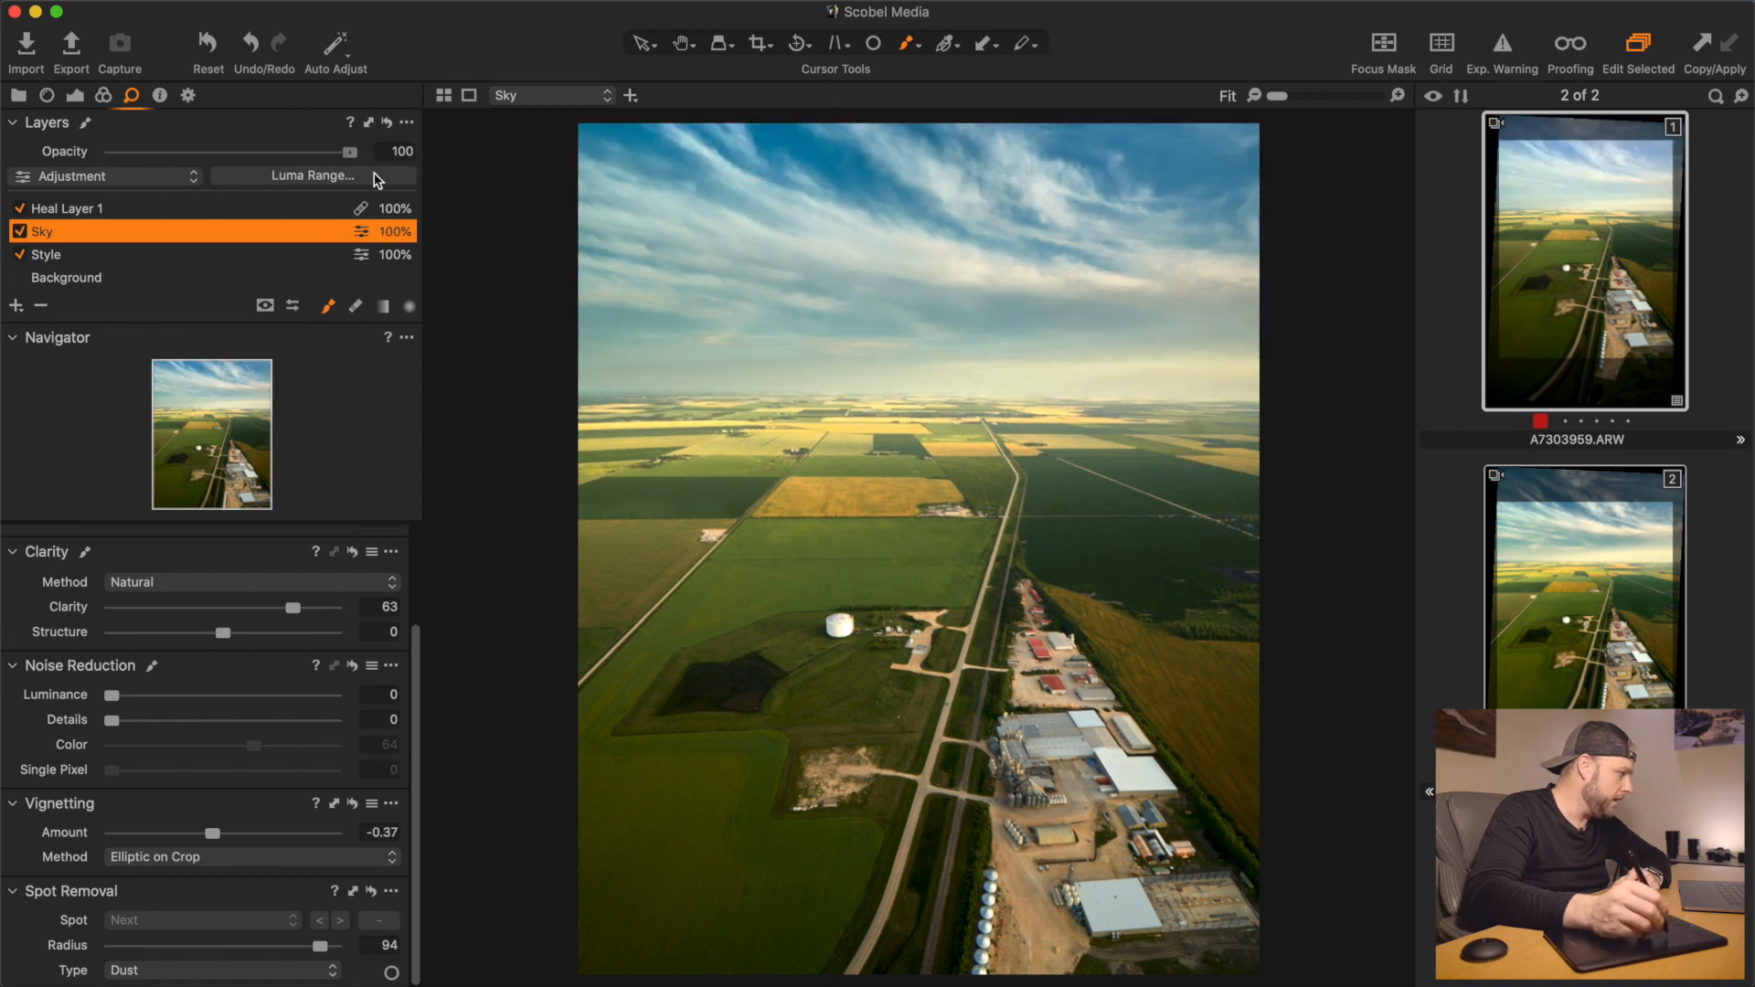
Set the Fields layer's Opacity to 74
key(Up)
key(Up)
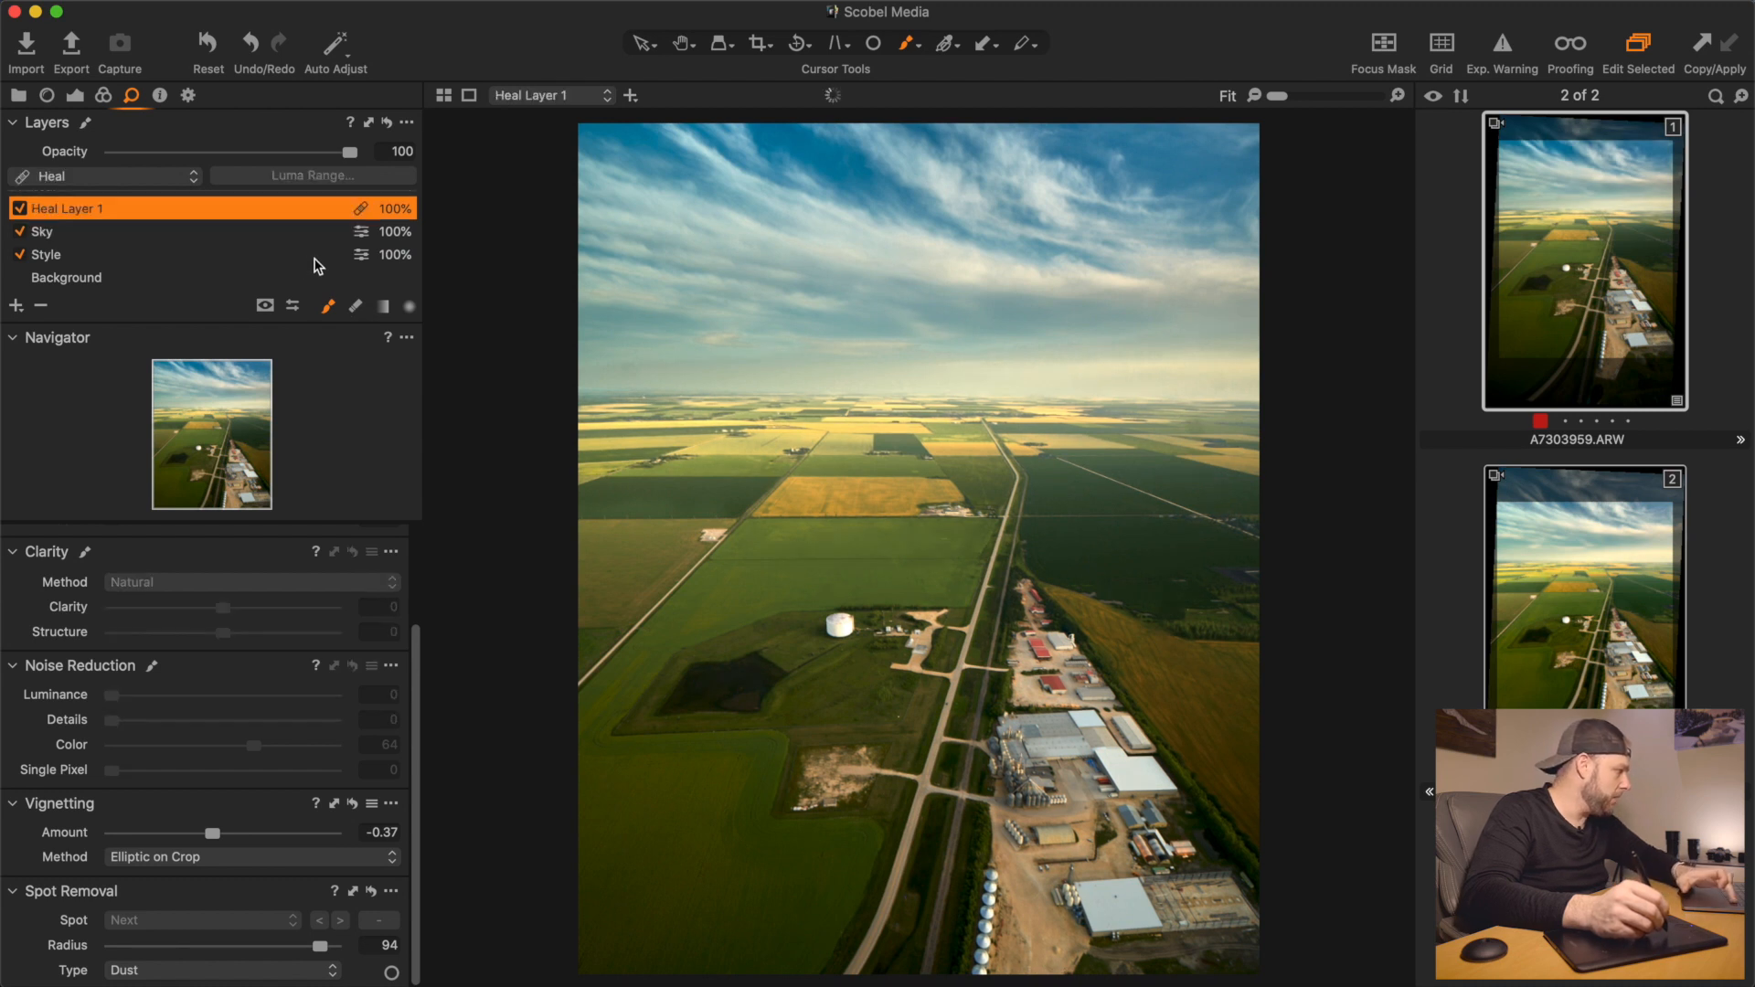
drag(350, 152, 296, 168)
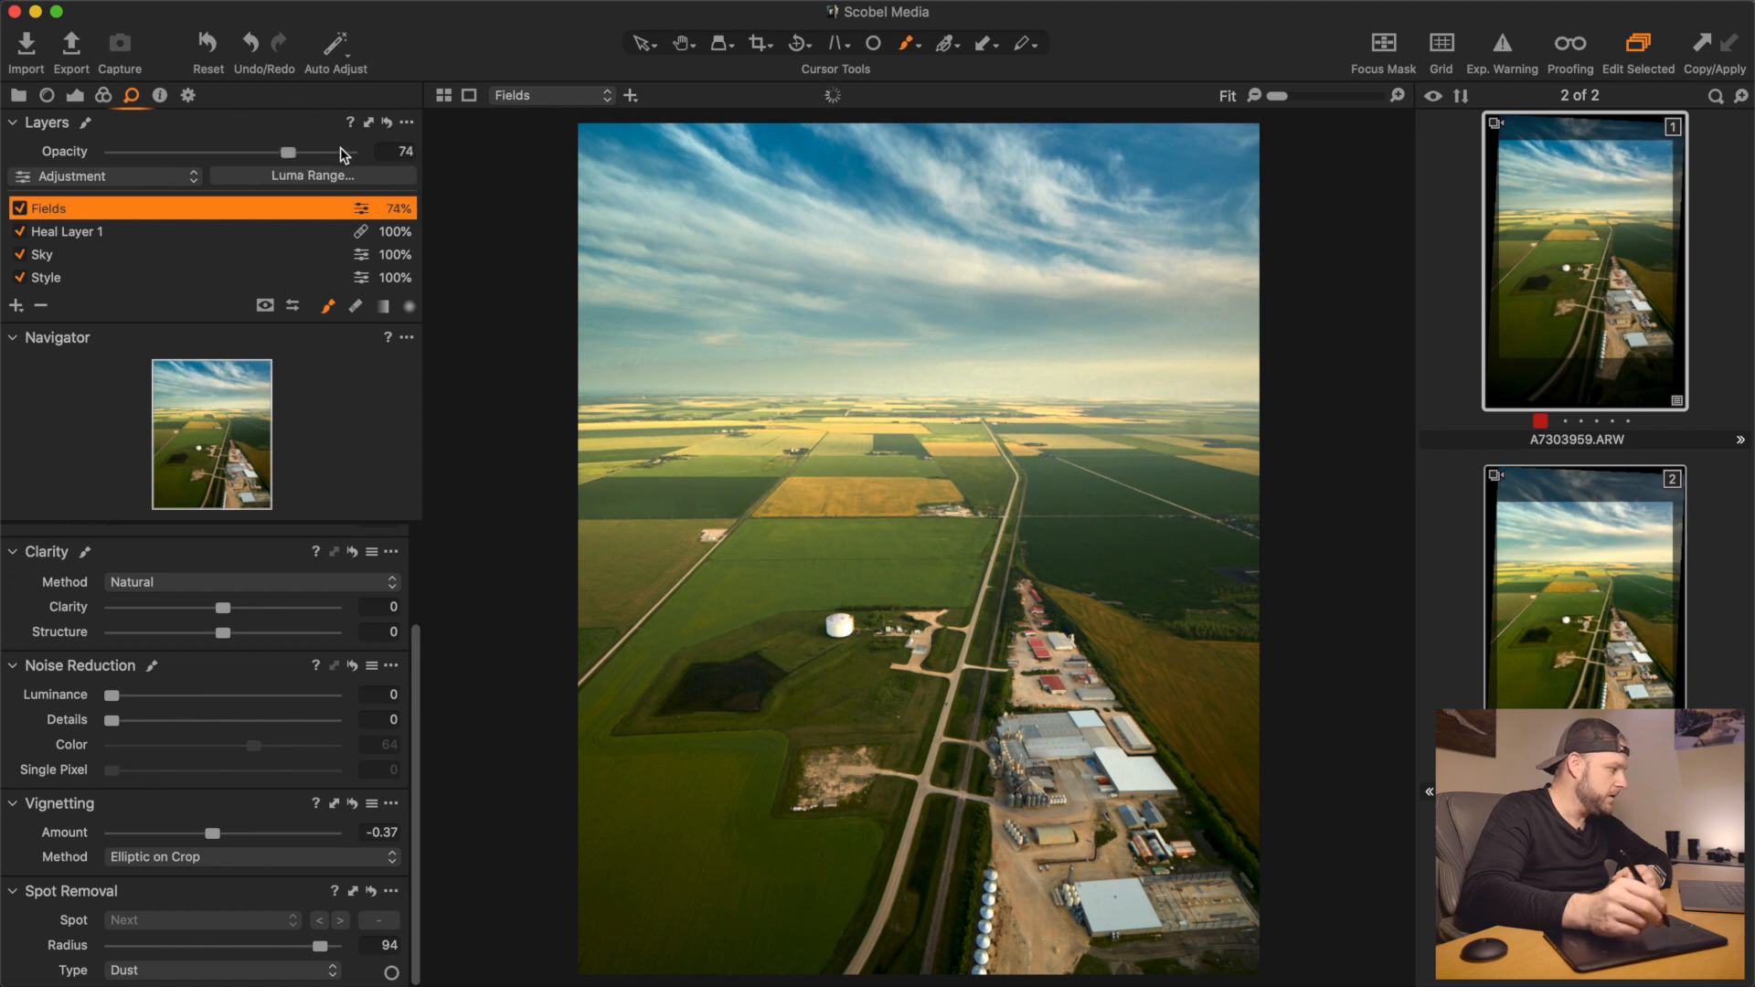